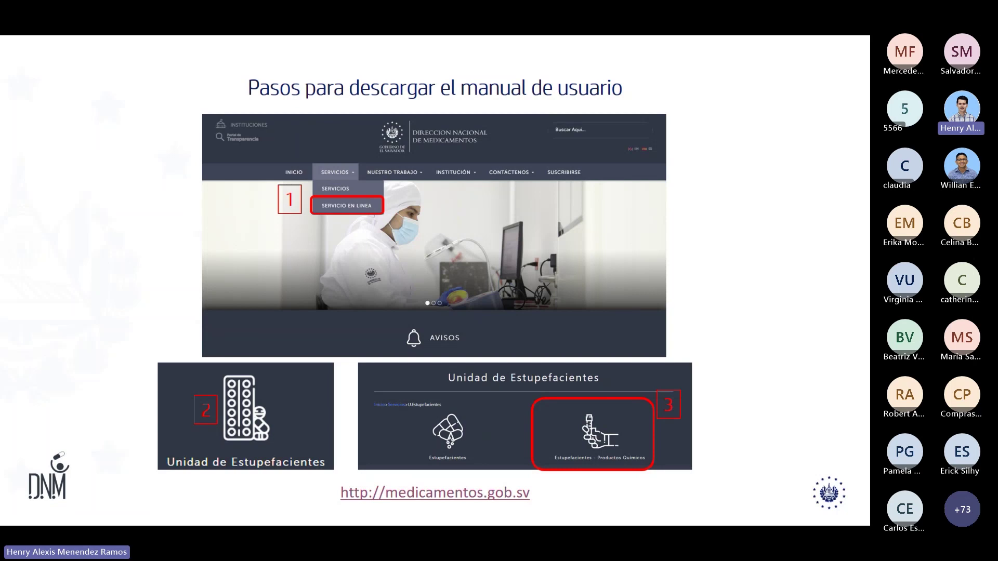
Advance the slideshow to the 'Pasos a seguir para el ingreso de solicitud de inscripción' slide
key(Right)
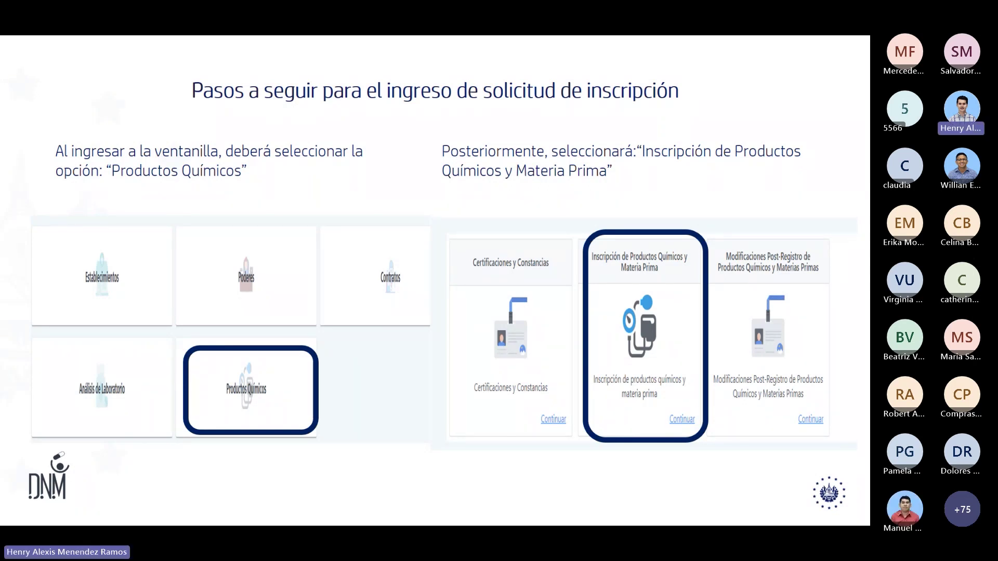
Switch to the Edge portal and start an Inscripción de Productos Químicos y Materia Prima request from Productos Químicos
key(alt+Tab)
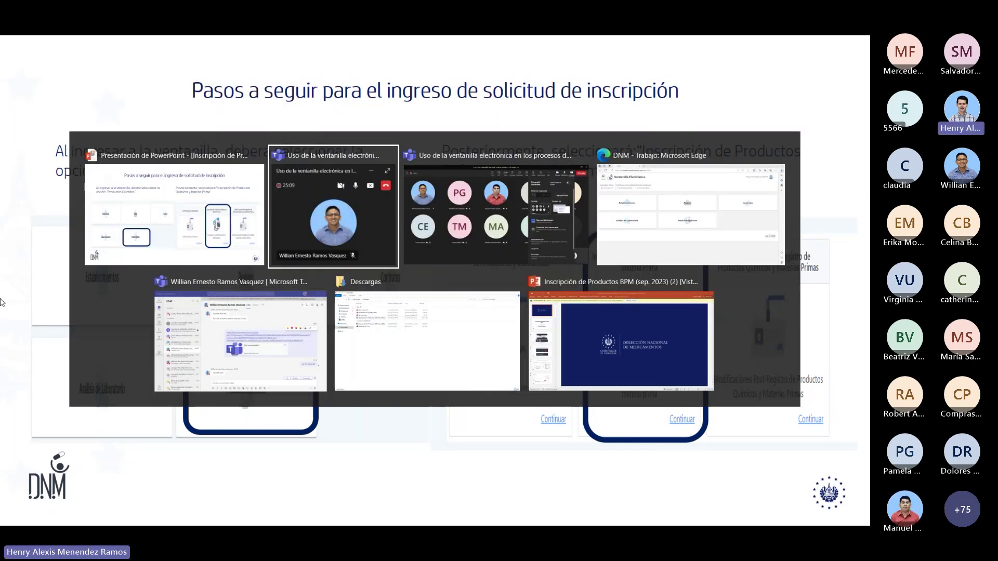
key(alt+Tab)
key(alt+Tab)
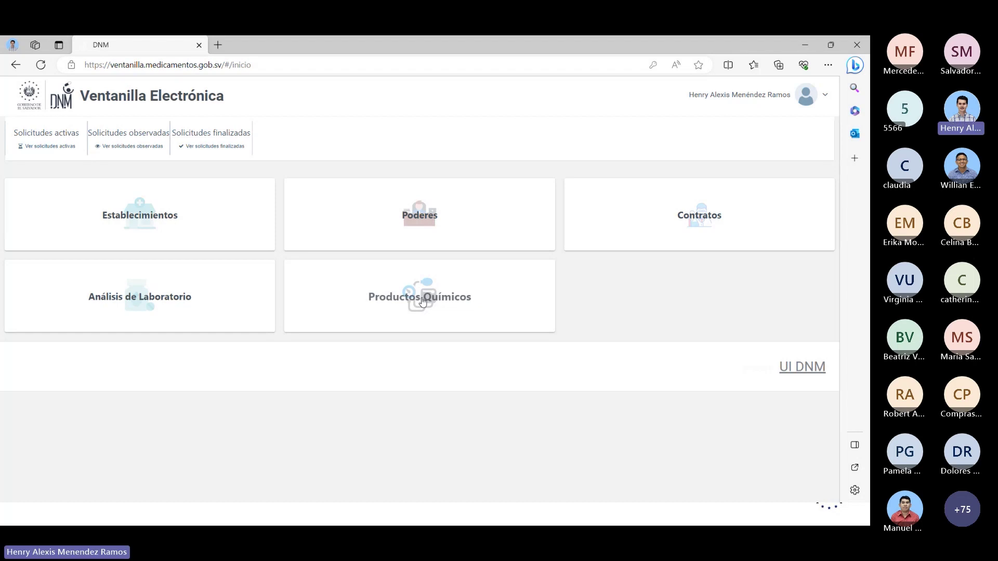
click(423, 302)
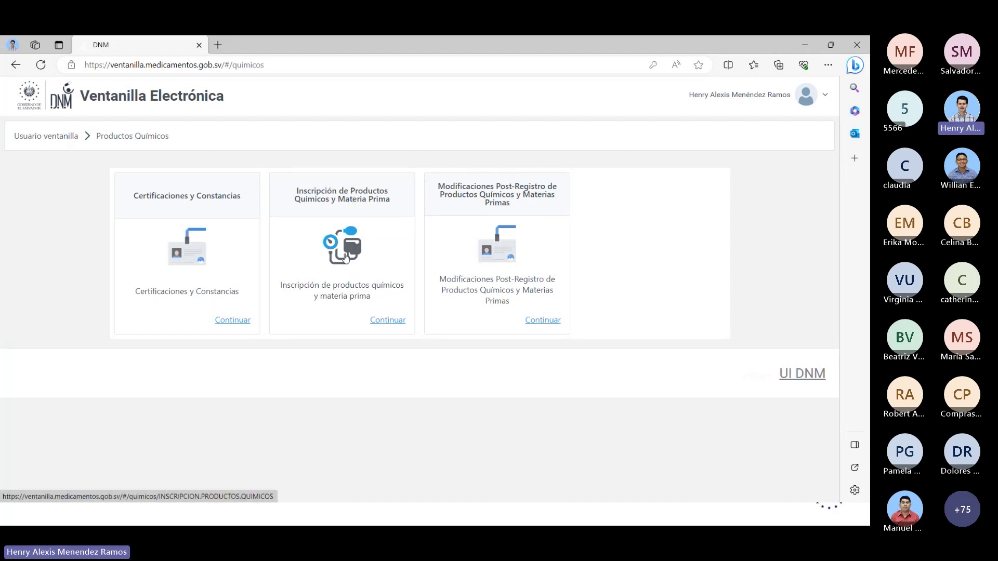
click(346, 256)
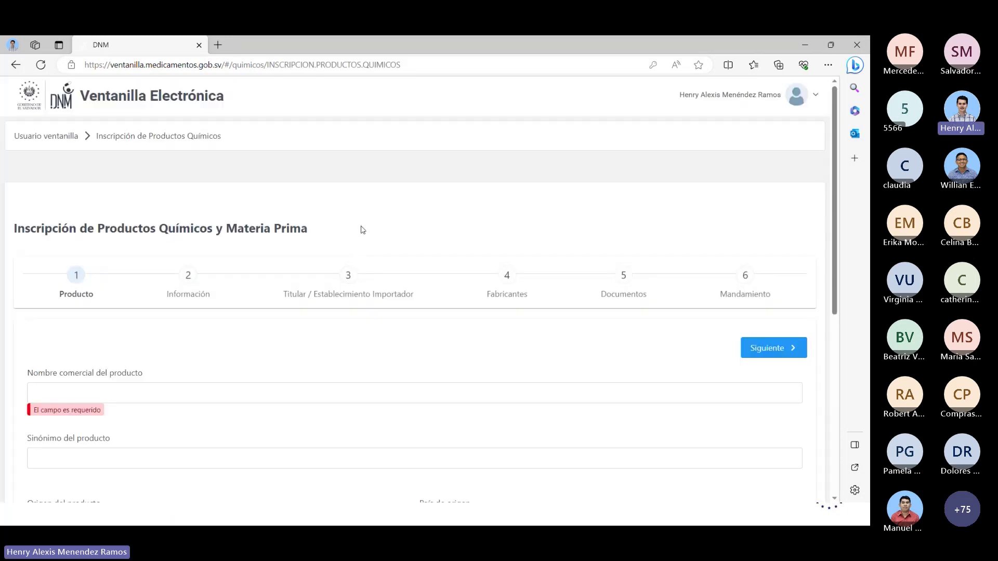
Enter 'ABC 10' as the Nombre comercial del producto on the registration form
scroll(363, 229, down, 1)
scroll(362, 230, down, 2)
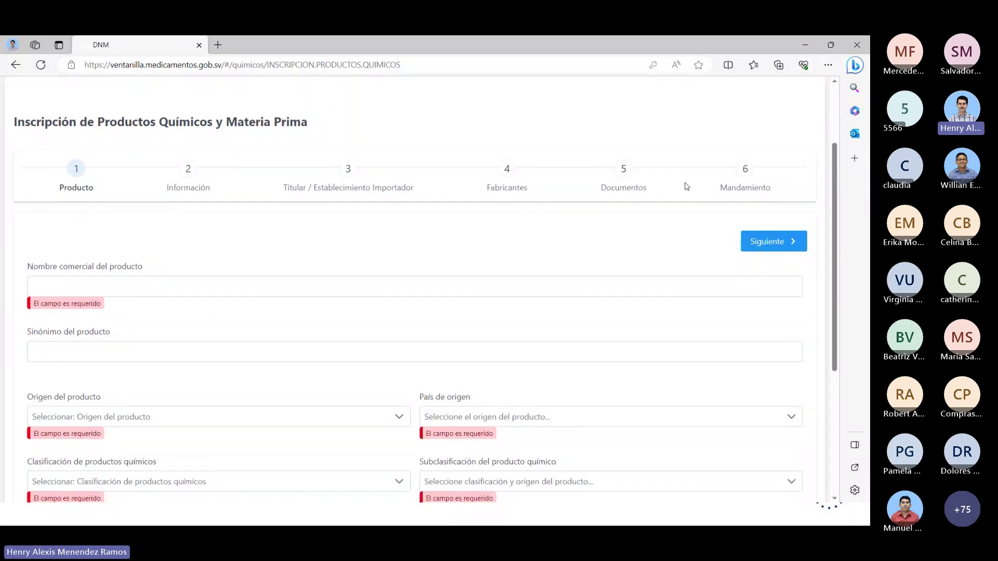
scroll(245, 265, down, 1)
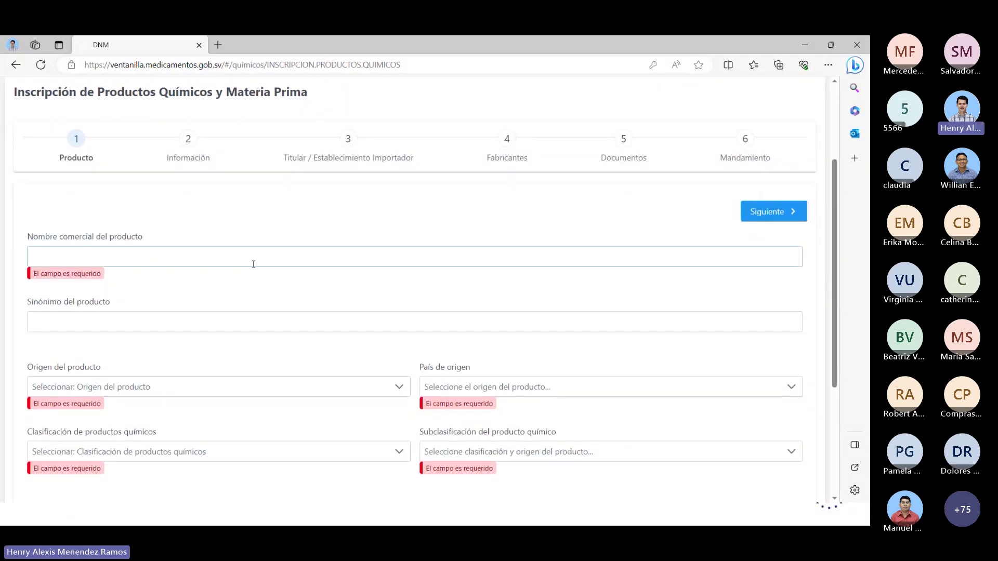
scroll(212, 230, down, 2)
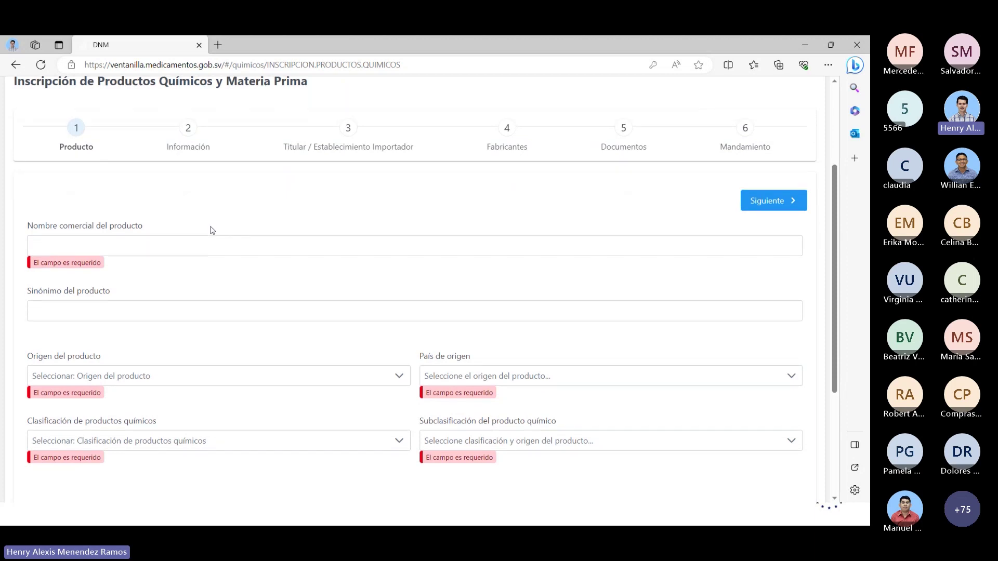
scroll(212, 231, up, 1)
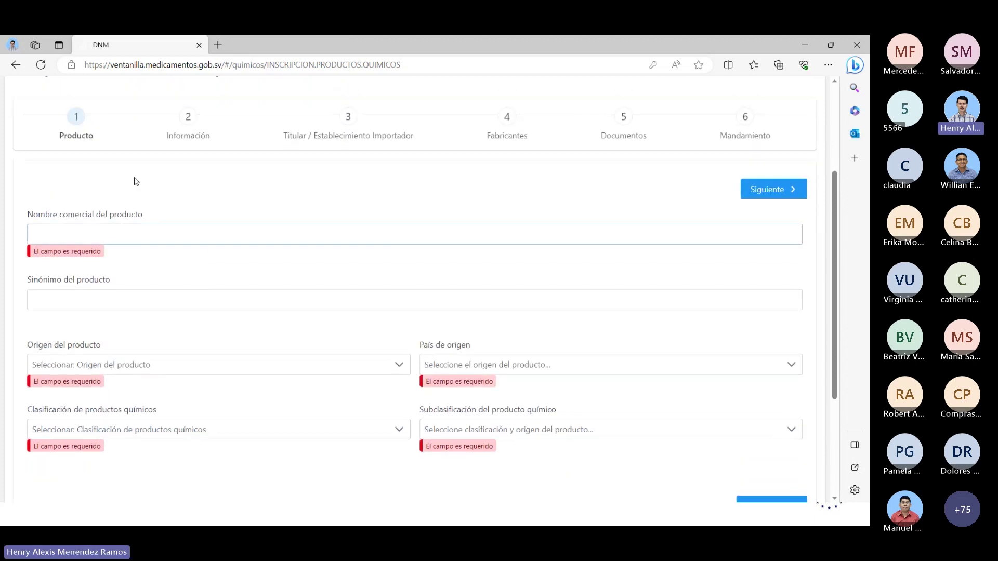
scroll(131, 241, down, 1)
click(114, 207)
scroll(175, 240, down, 1)
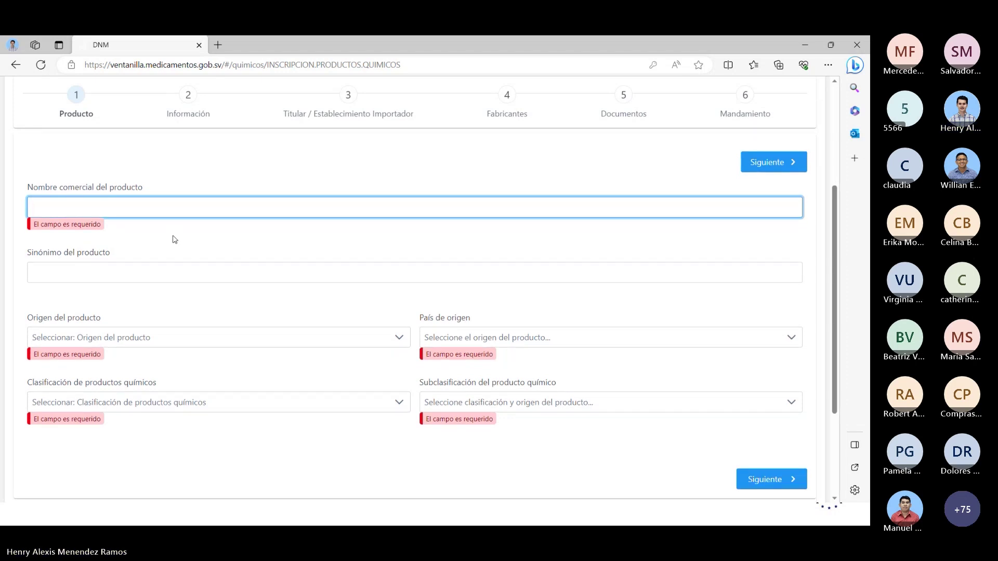
text(ABC)
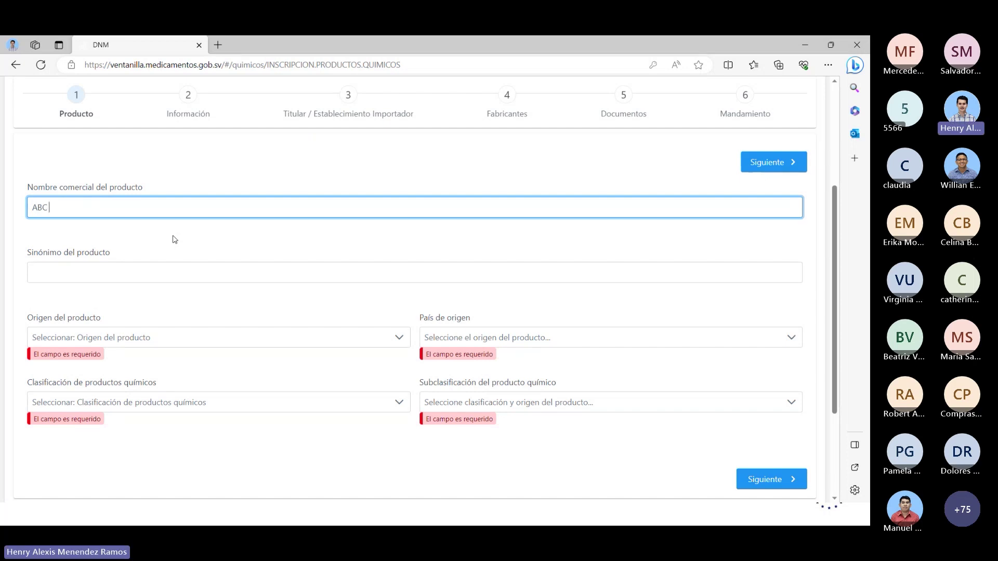
text( 10)
scroll(256, 243, down, 1)
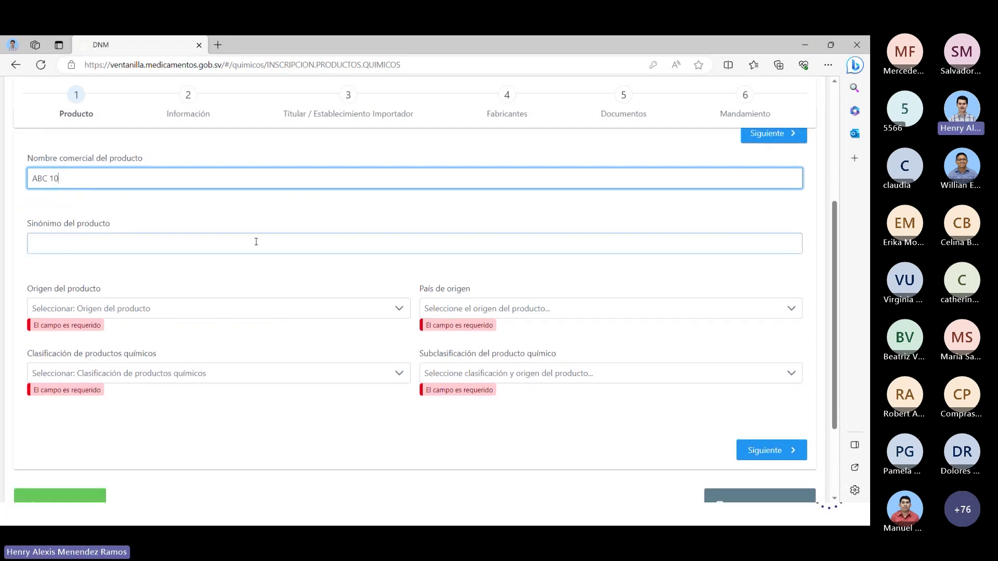
scroll(230, 279, down, 1)
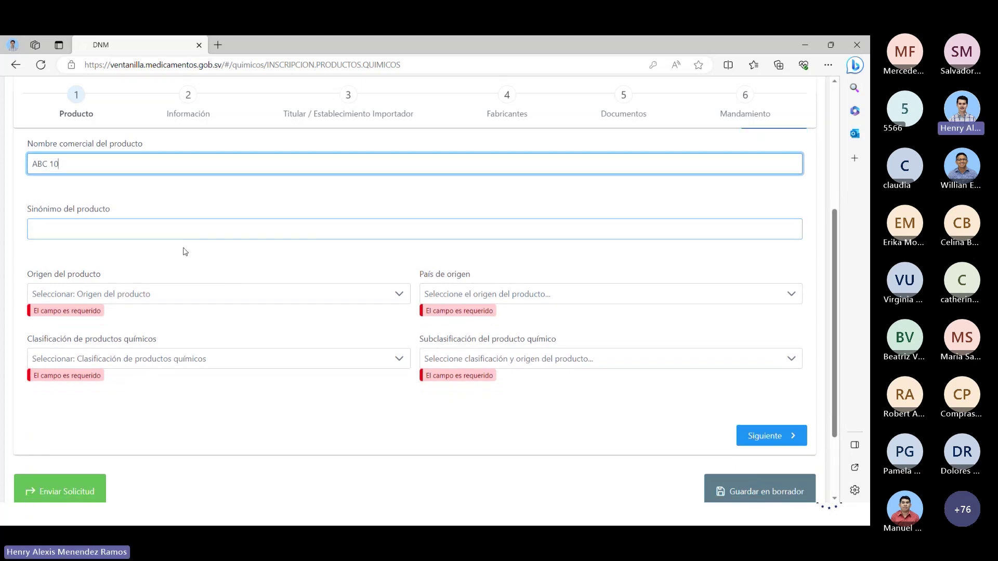
scroll(242, 272, down, 1)
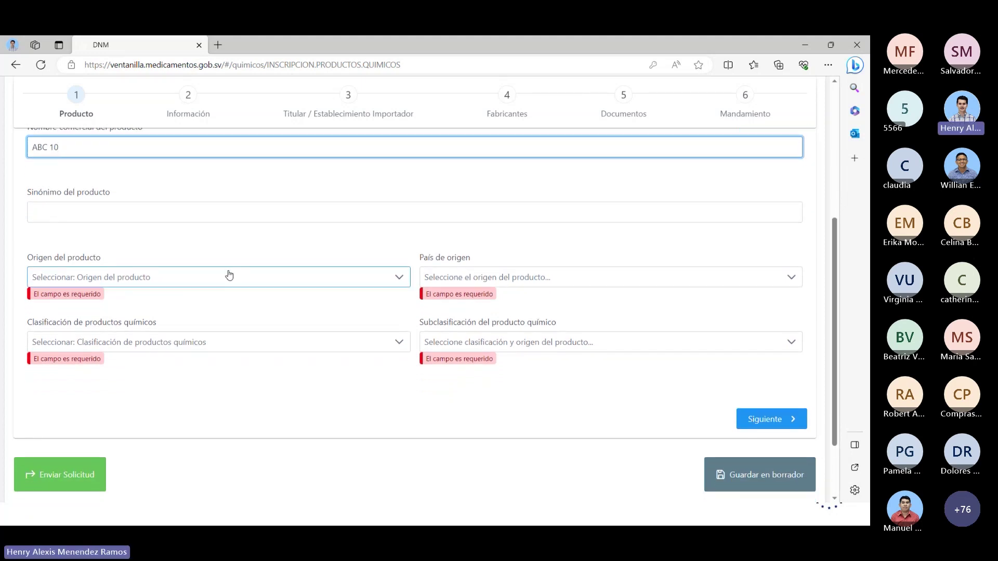
Set the product origin to Extranjero and the country of origin to CHINA
click(154, 279)
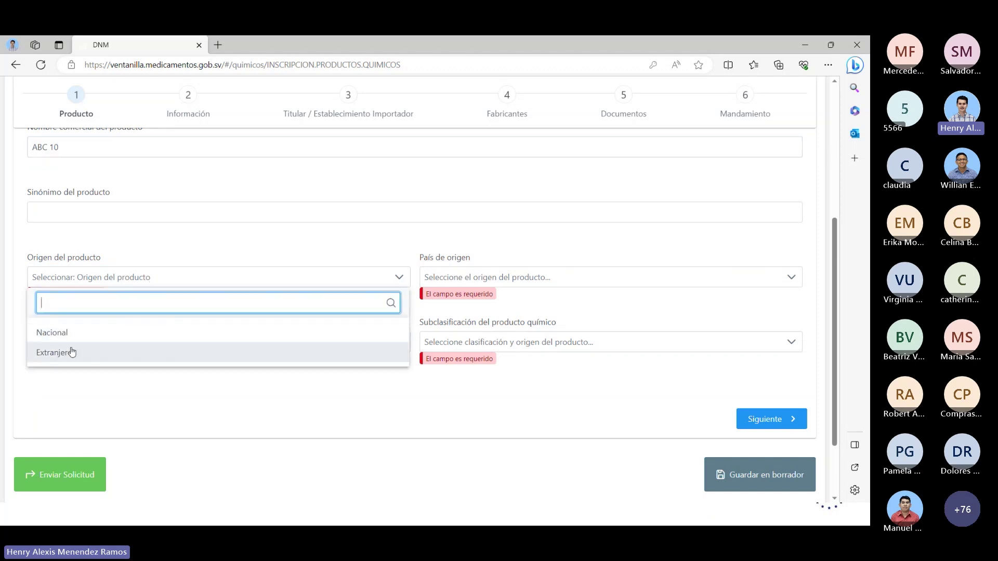
click(92, 356)
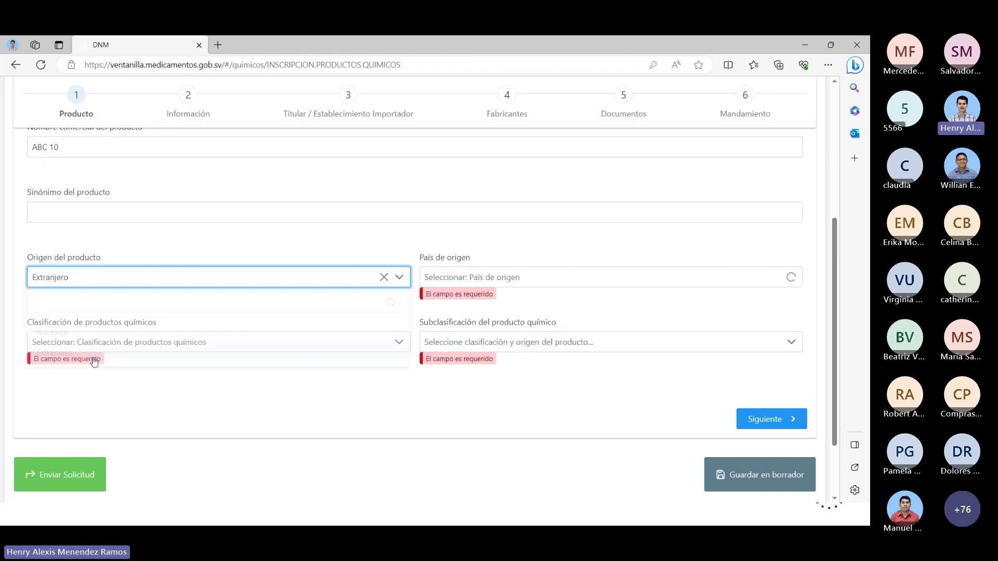
click(486, 278)
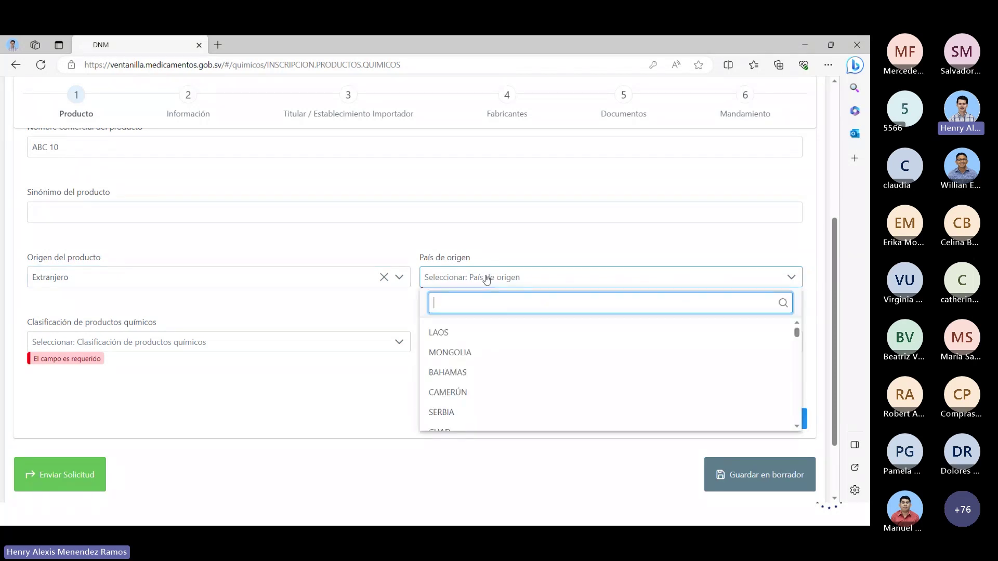
text(china)
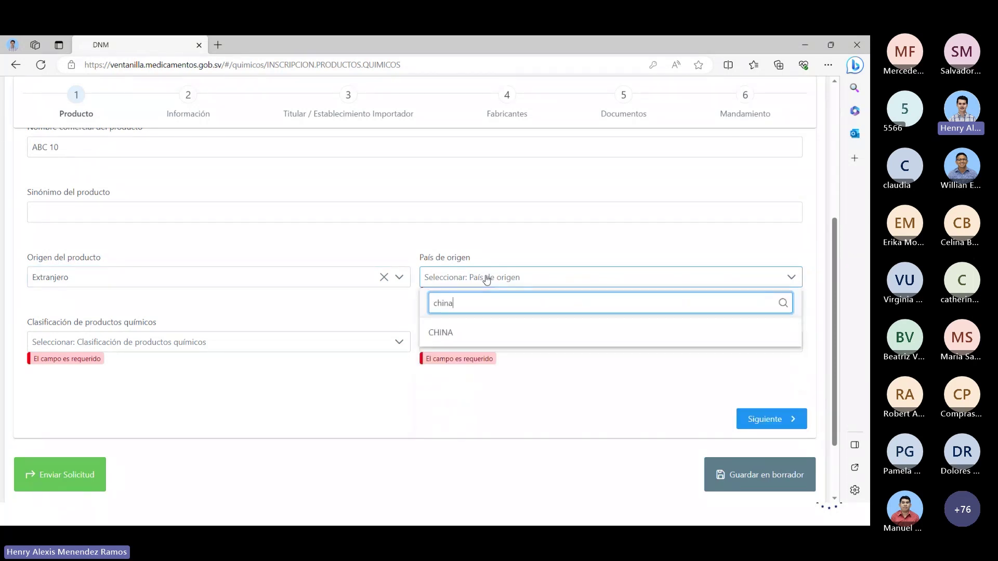
click(437, 332)
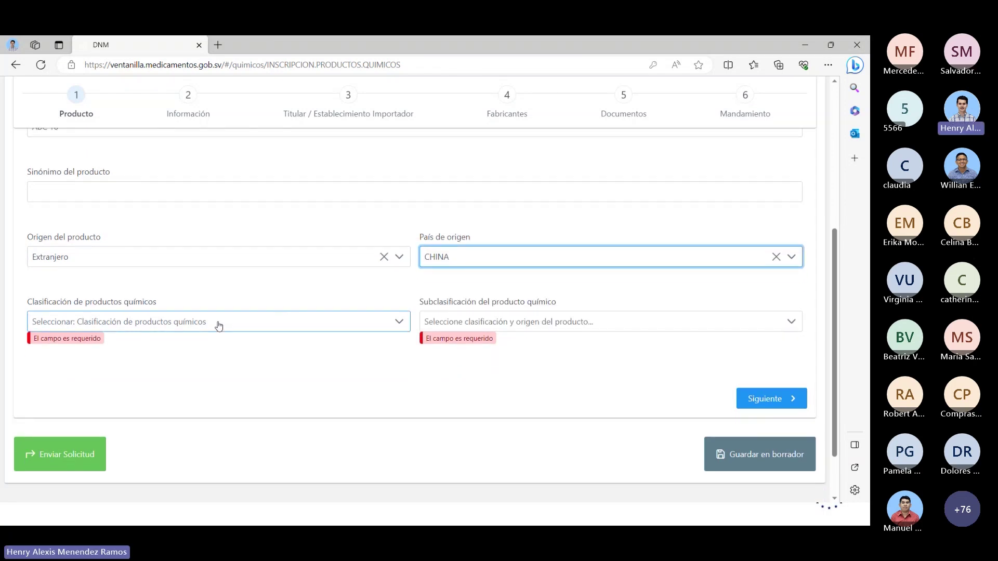
Set the chemical product Clasificación to Mezclas
click(219, 324)
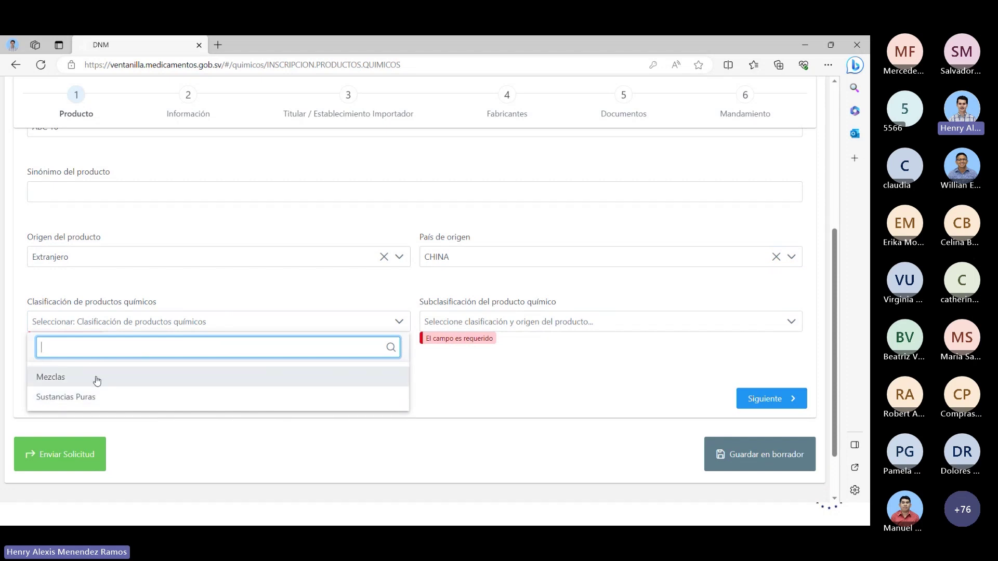
click(97, 380)
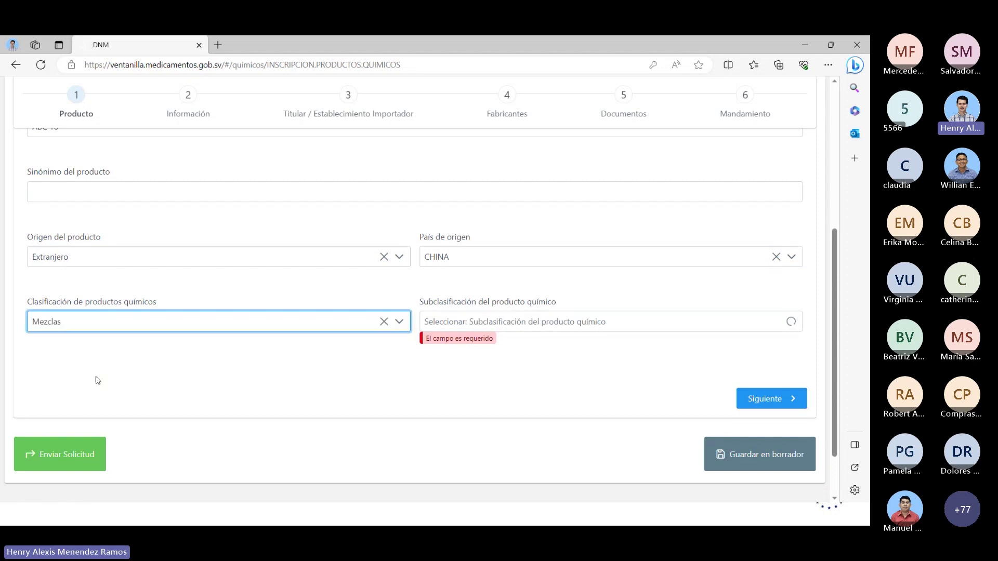
scroll(343, 399, down, 1)
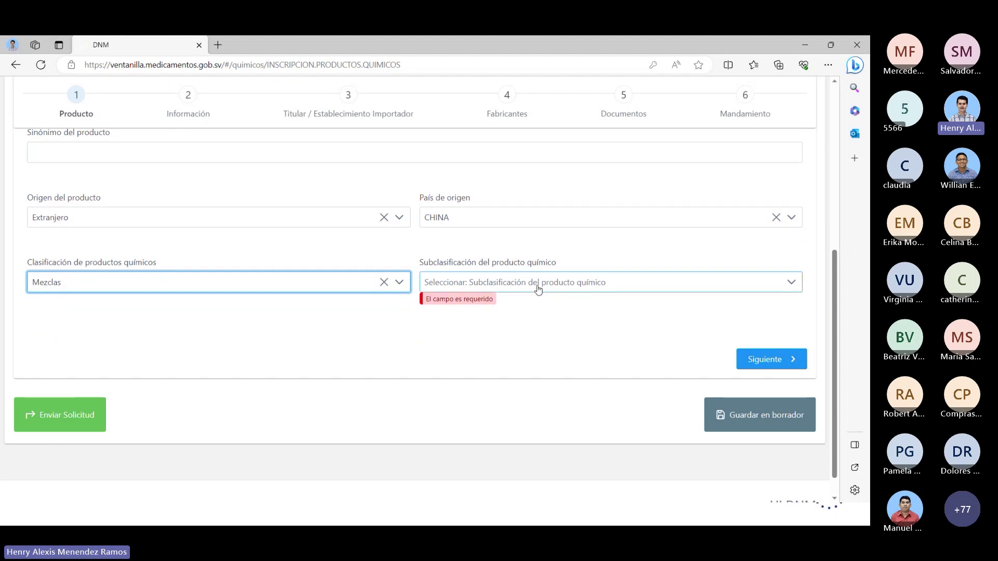
Check INDUSTRIA DE CALZADO and INDUSTRIA TEXTIL under Subclasificación, then reopen the list to review it
click(575, 293)
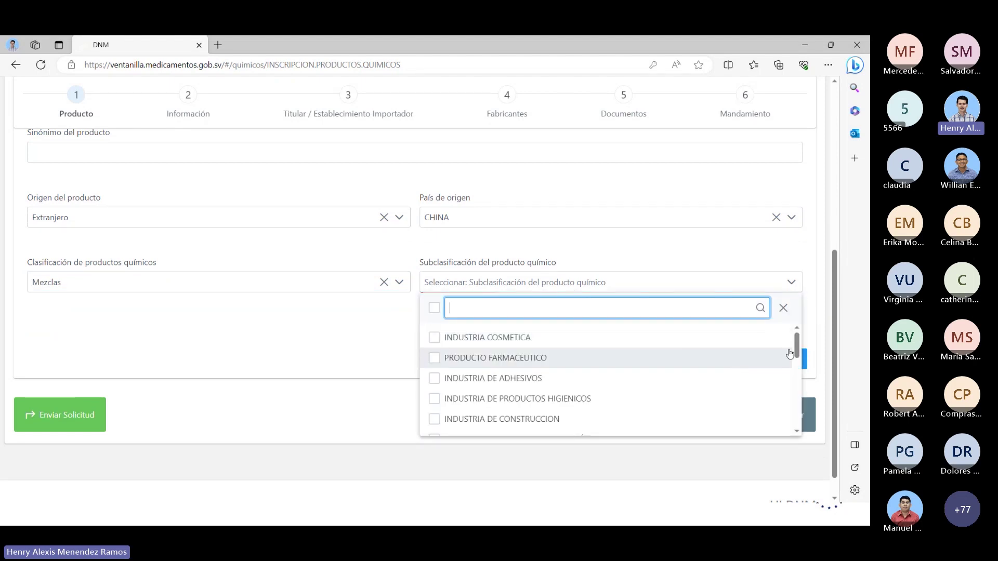
drag(796, 351, 799, 378)
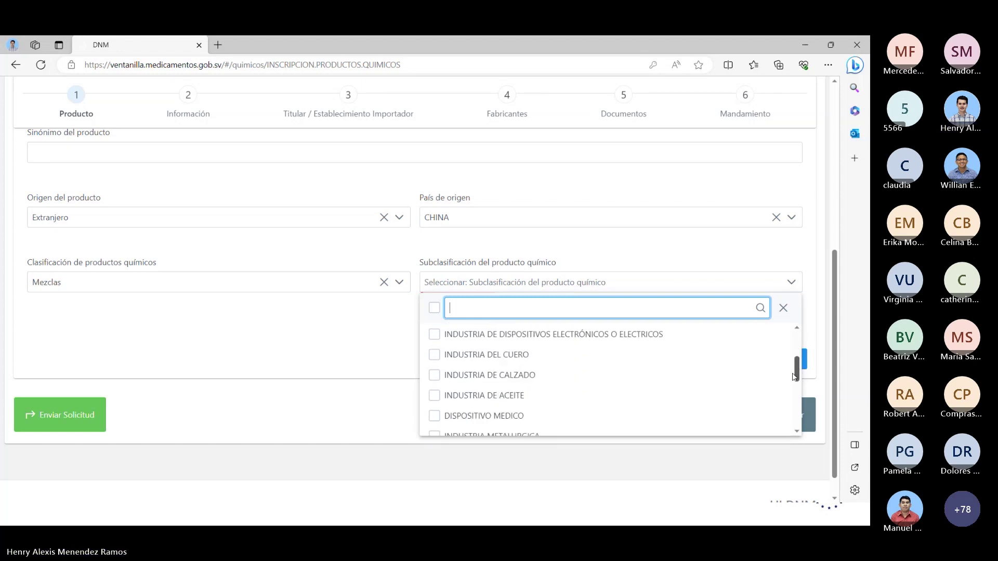
click(435, 378)
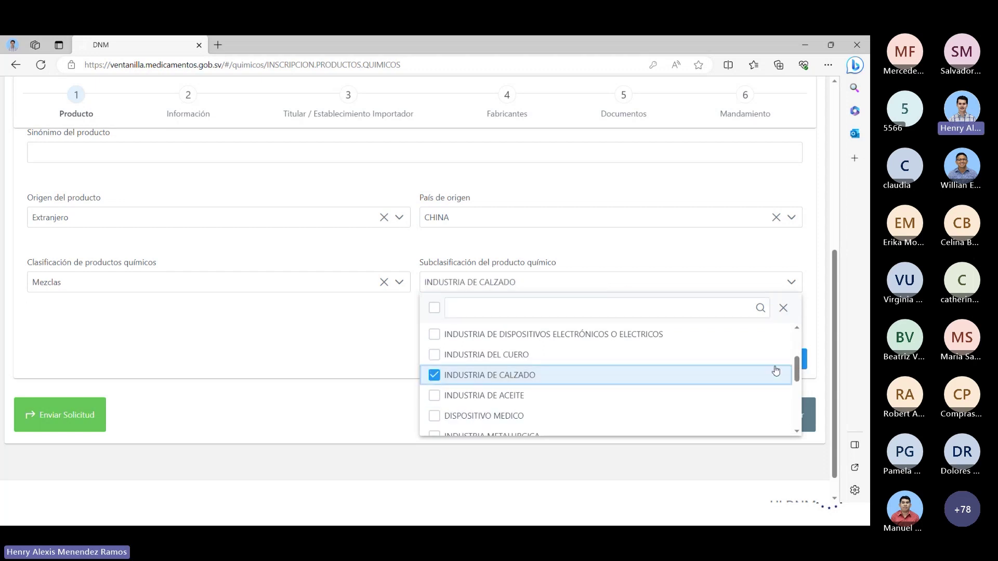
drag(799, 376, 799, 388)
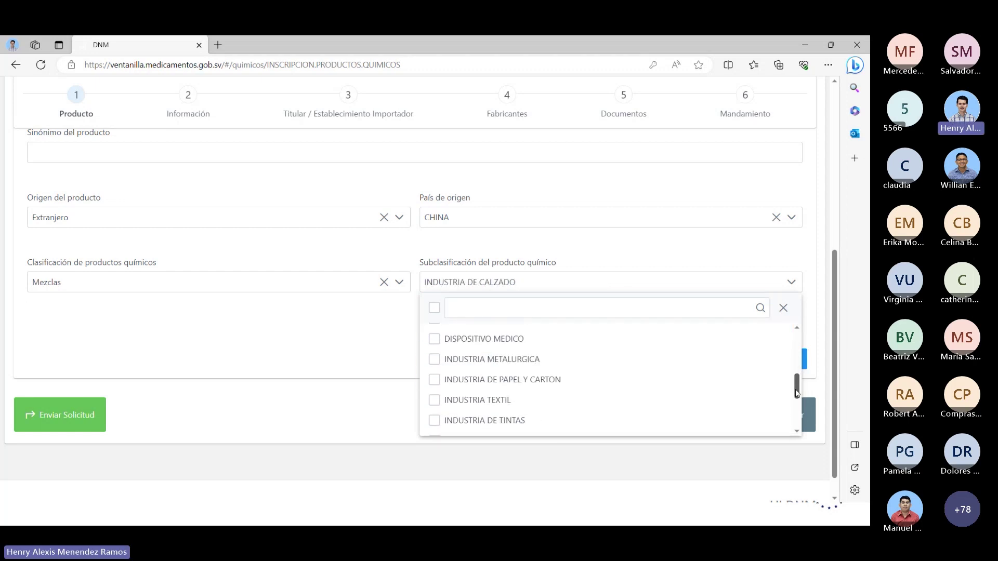
click(435, 402)
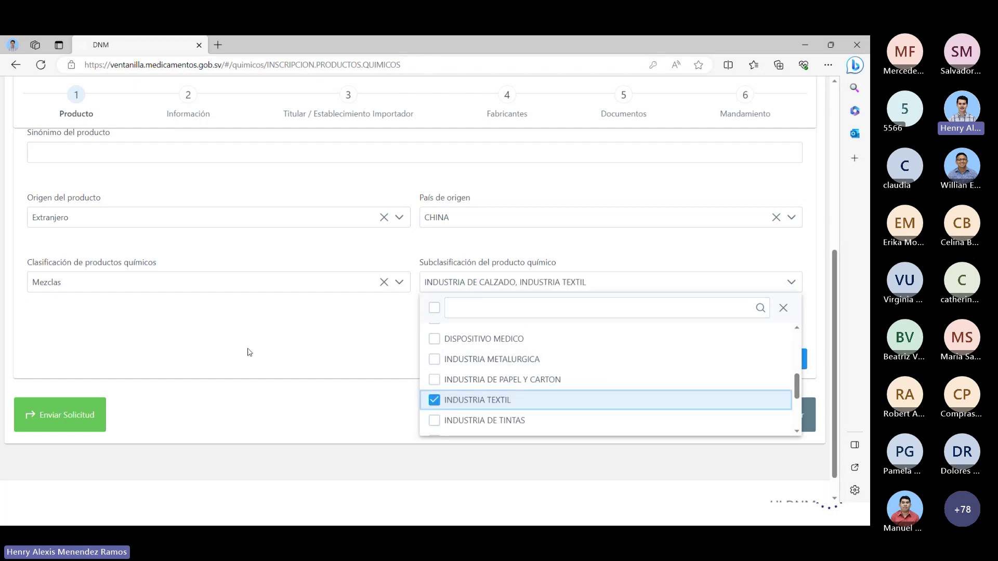
click(309, 352)
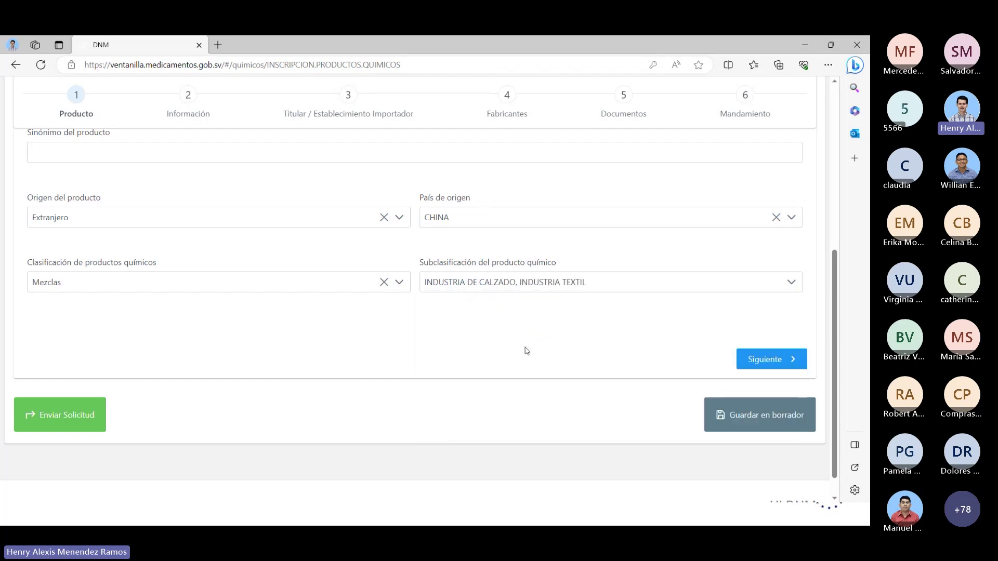
scroll(525, 350, up, 1)
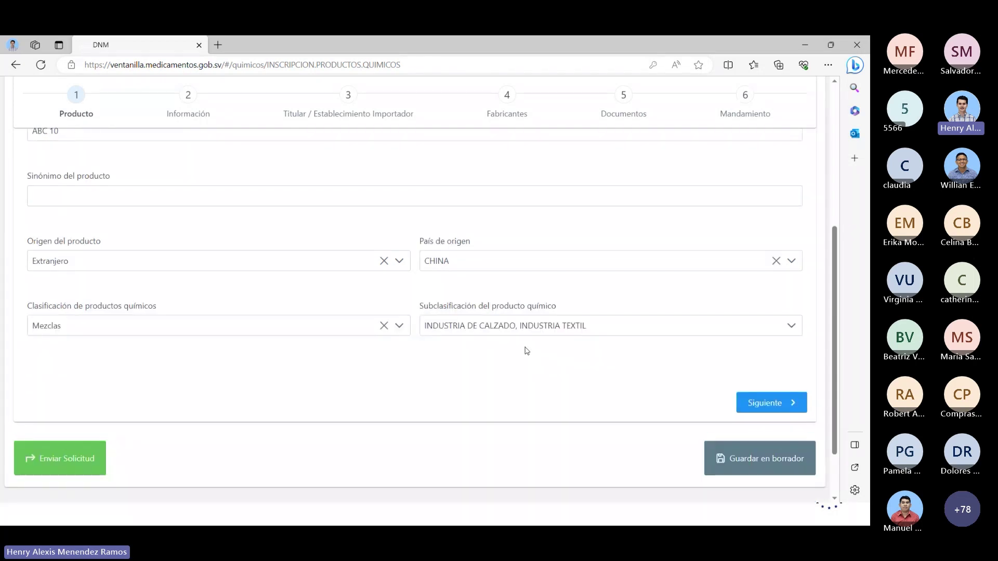
click(790, 326)
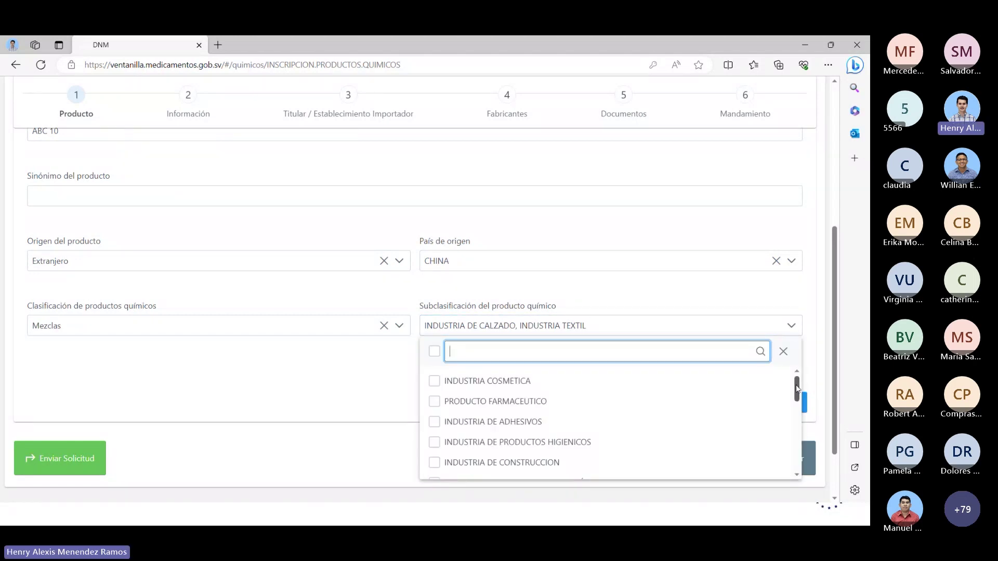
drag(797, 389, 783, 463)
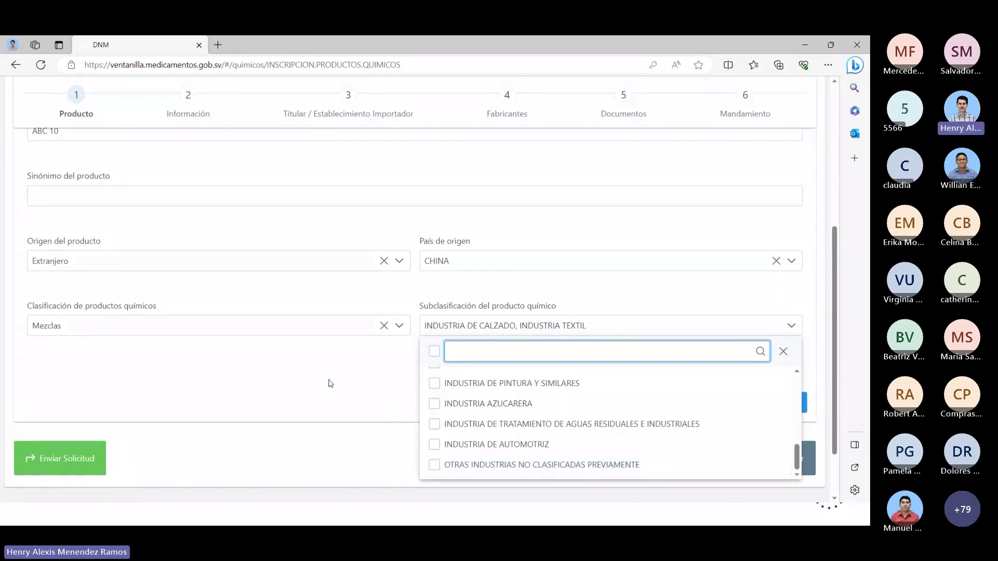
click(784, 352)
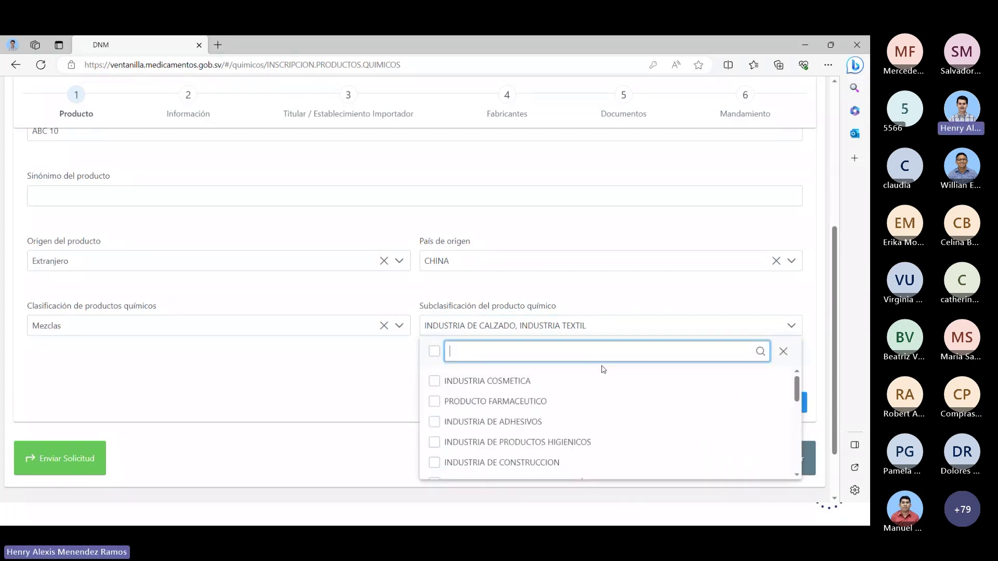
scroll(582, 391, up, 2)
scroll(546, 280, down, 3)
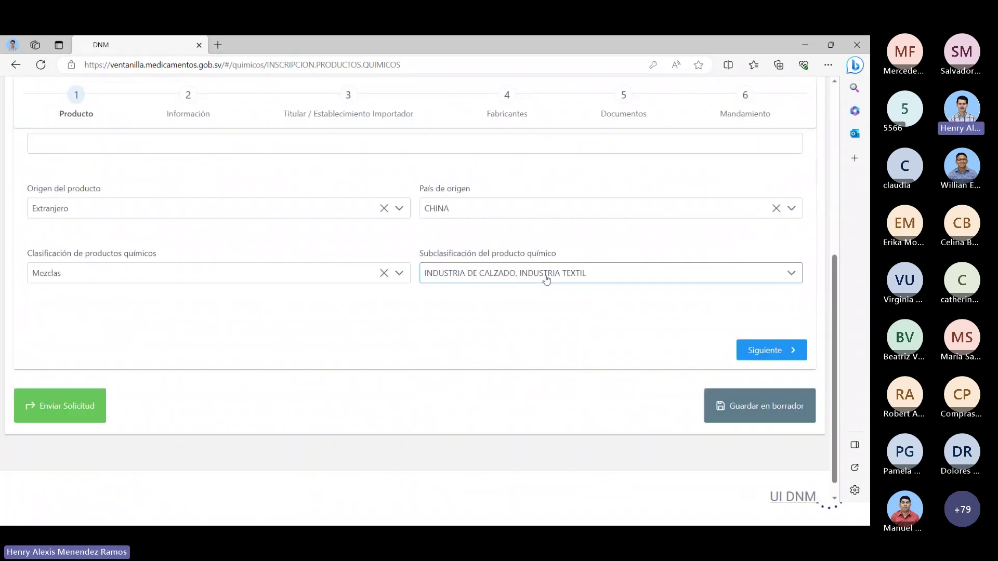
click(547, 280)
scroll(526, 375, up, 1)
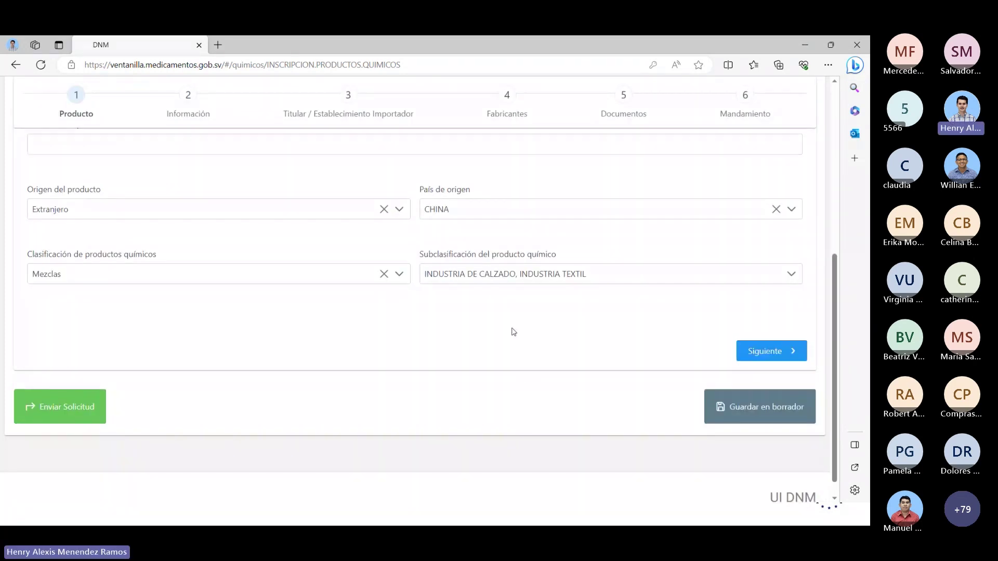
click(478, 279)
scroll(463, 357, down, 1)
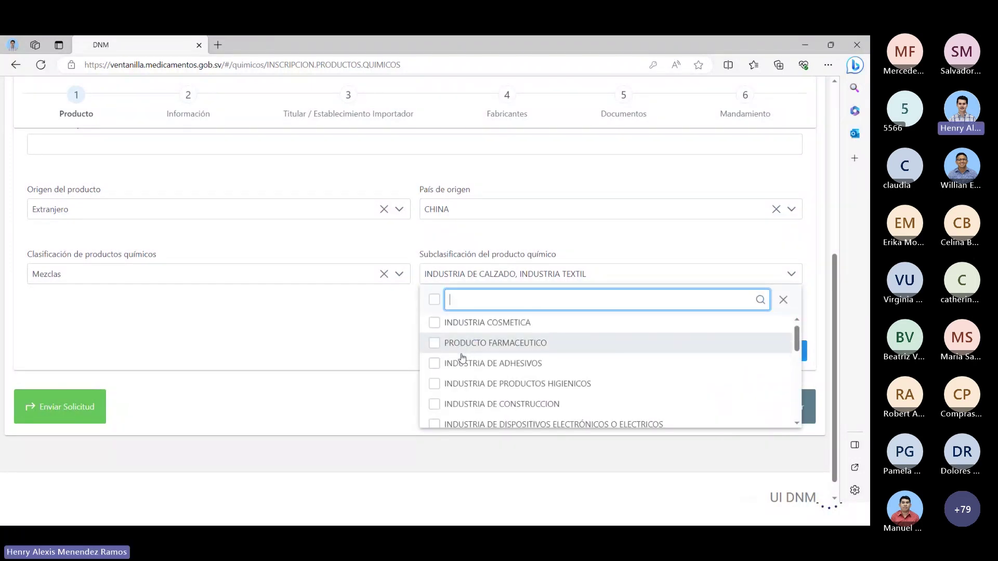
scroll(462, 358, down, 1)
scroll(461, 357, up, 1)
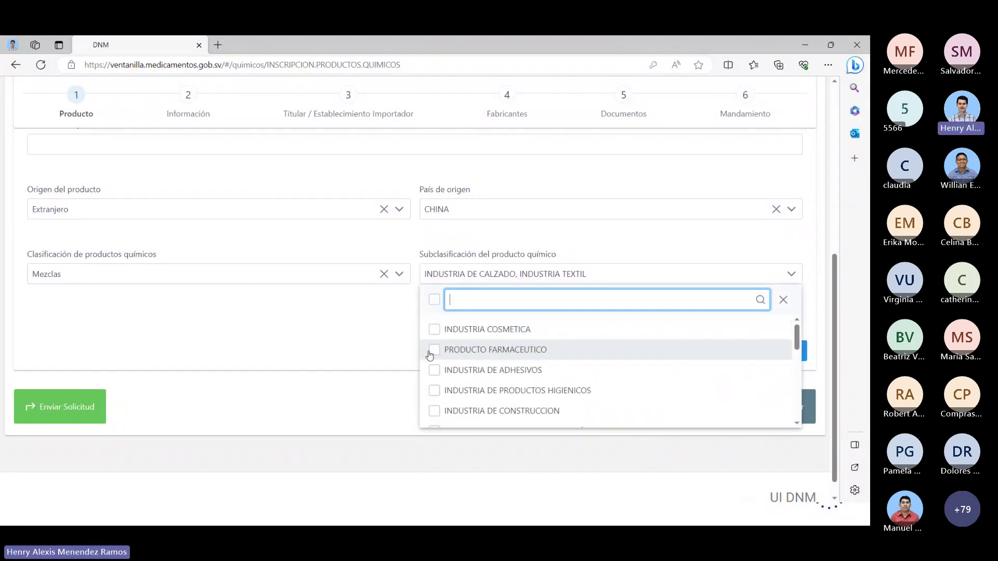
click(434, 350)
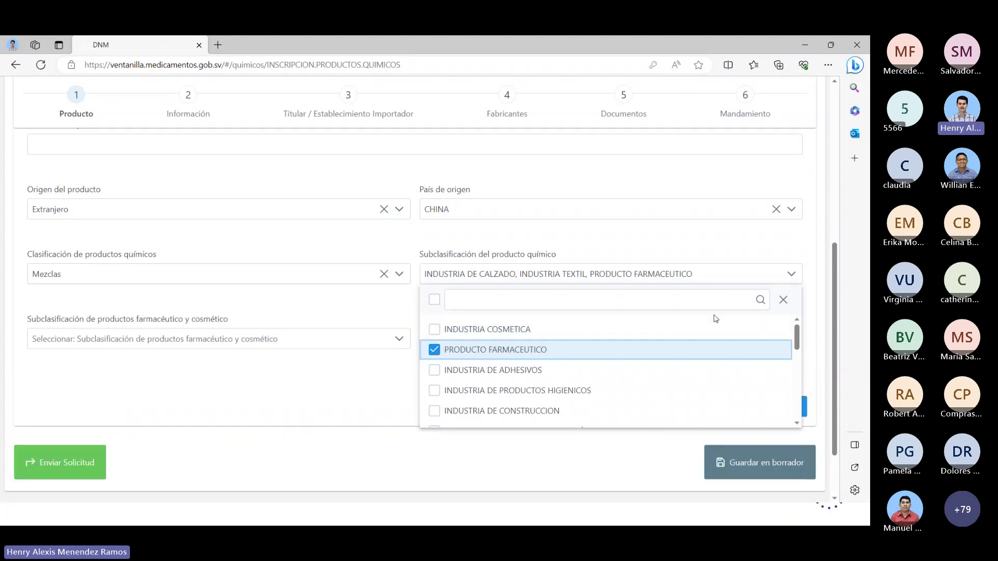
click(548, 287)
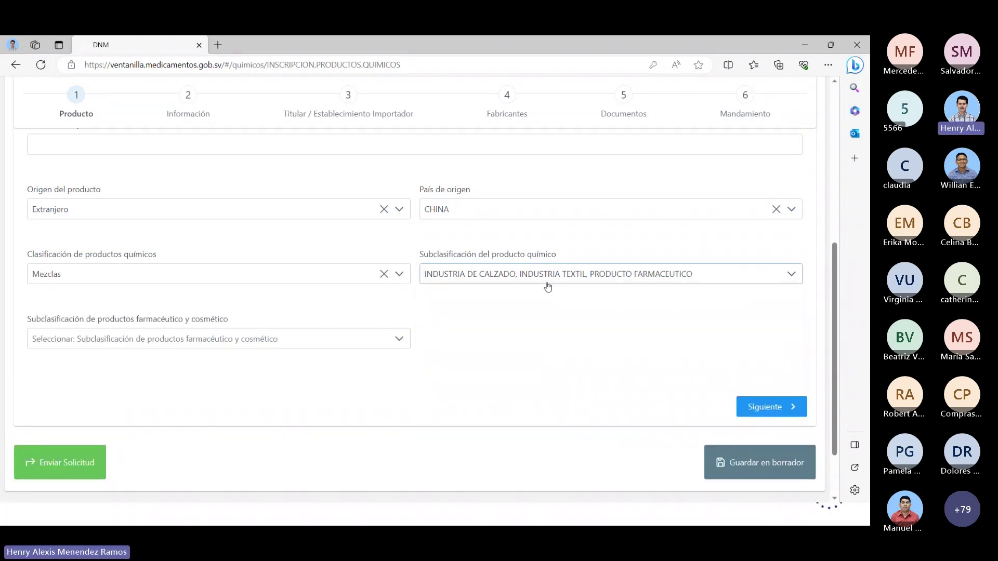
click(241, 343)
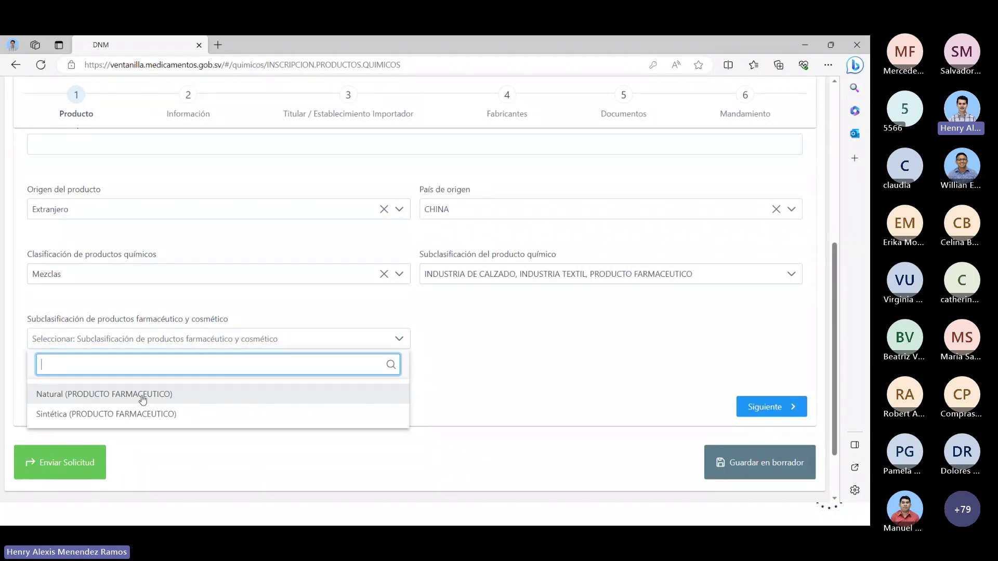
click(659, 289)
click(435, 358)
click(358, 388)
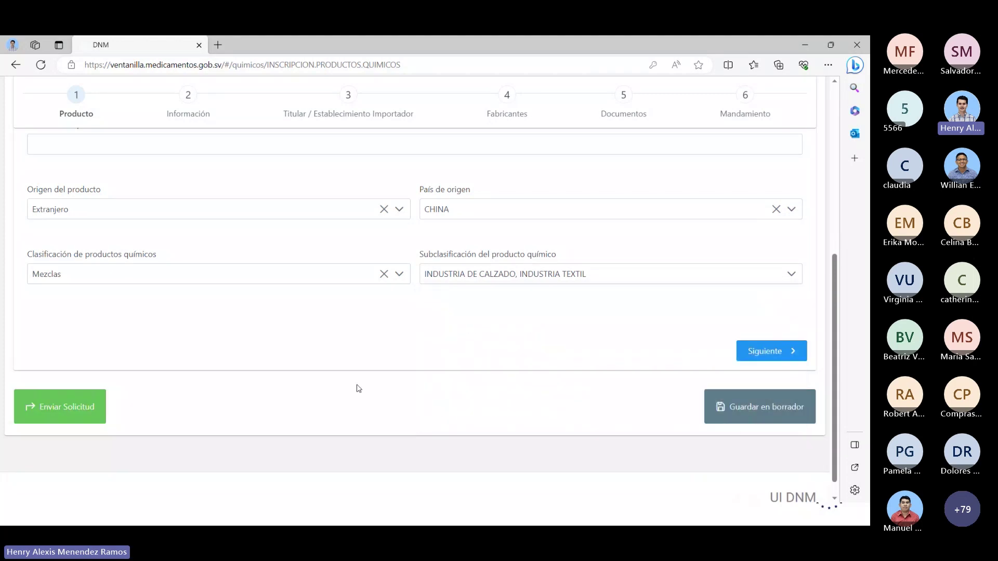
scroll(493, 355, down, 1)
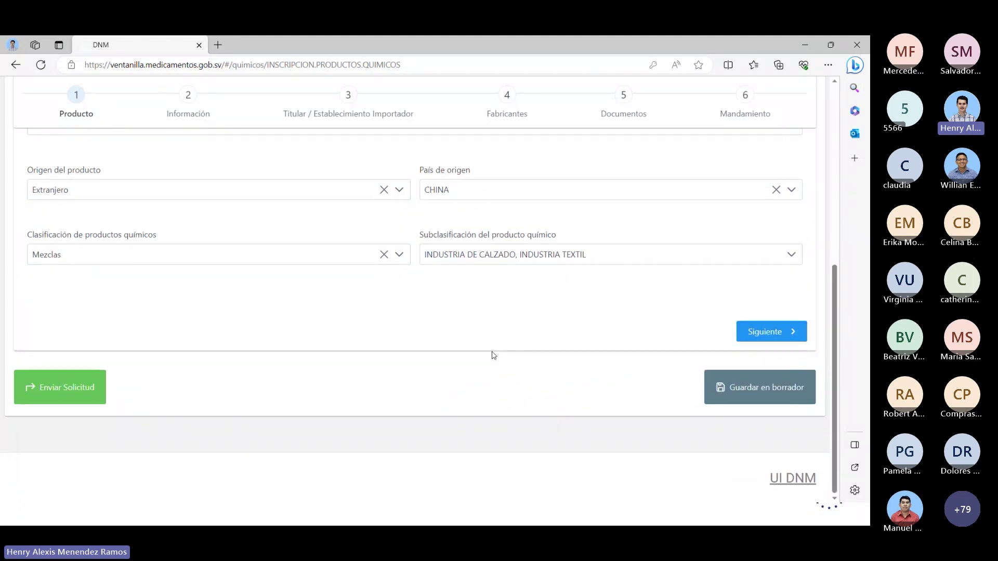
scroll(646, 331, up, 2)
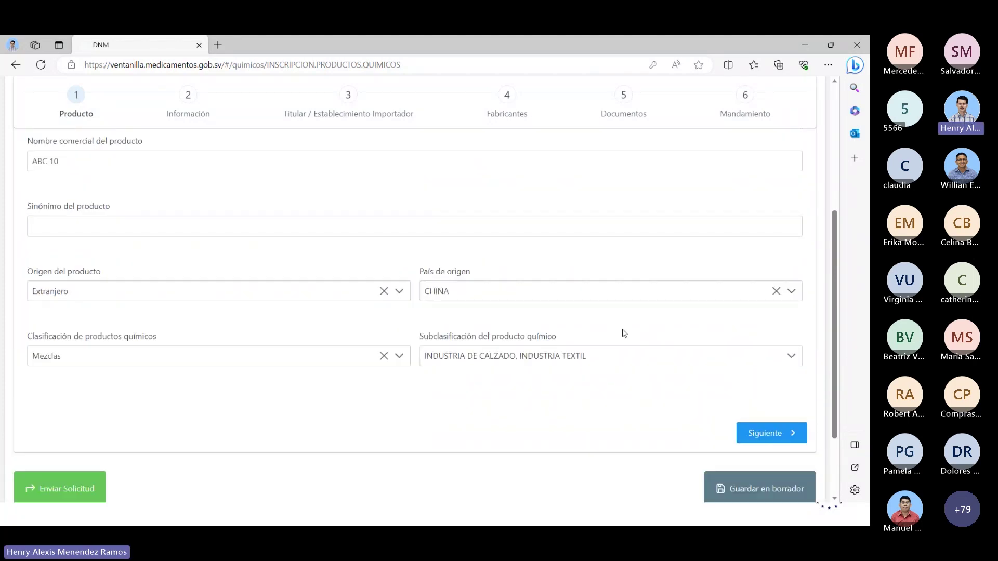
scroll(625, 333, up, 2)
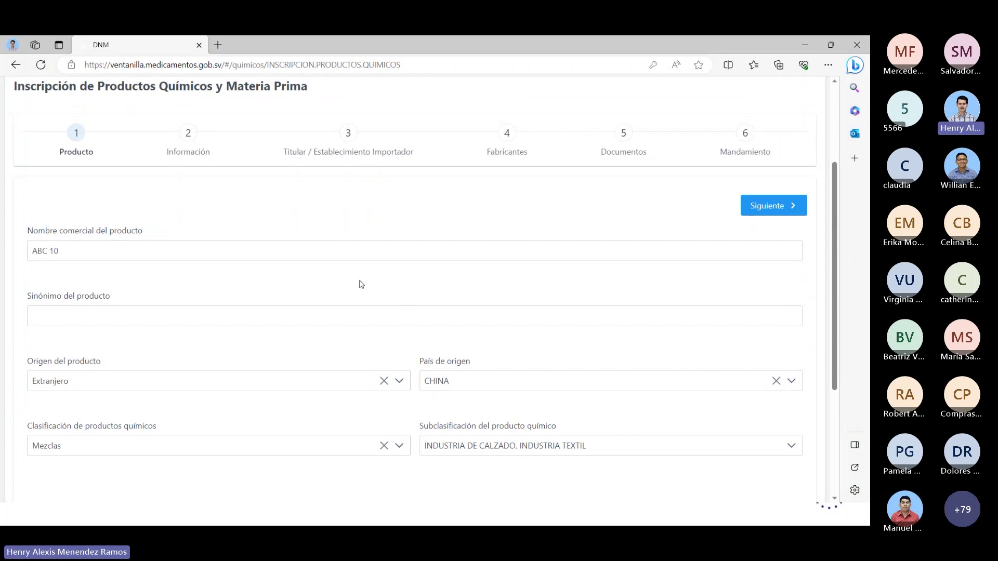
scroll(361, 284, down, 1)
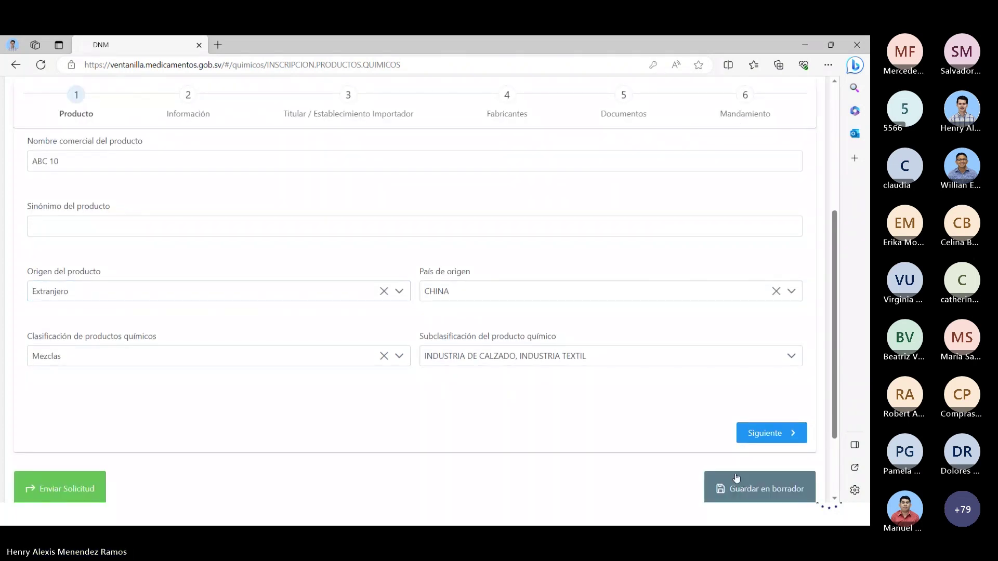
Save the Producto step with 'Guardar en borrador' so the request is registered as a draft
click(750, 483)
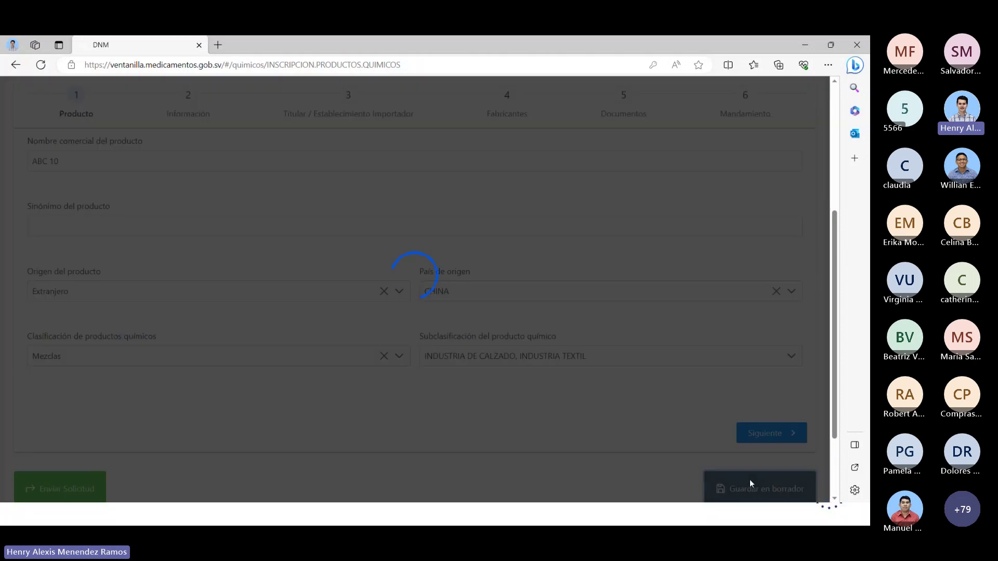
scroll(428, 258, up, 1)
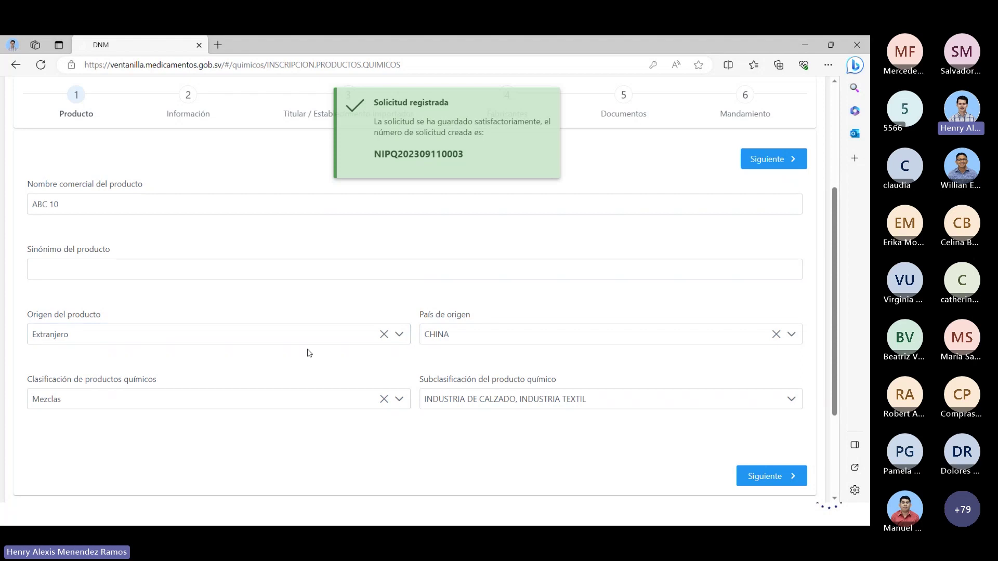
scroll(310, 353, up, 2)
scroll(310, 353, down, 3)
scroll(309, 353, up, 1)
scroll(310, 353, down, 3)
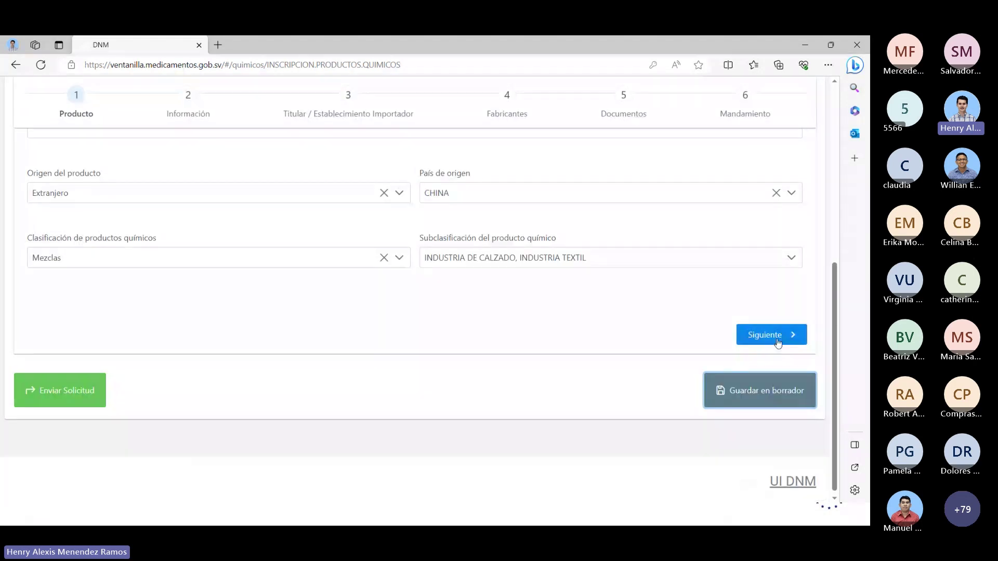
Advance the request to step 2 Información and go over its product code and Partida arancelaria fields
click(778, 337)
scroll(318, 291, down, 2)
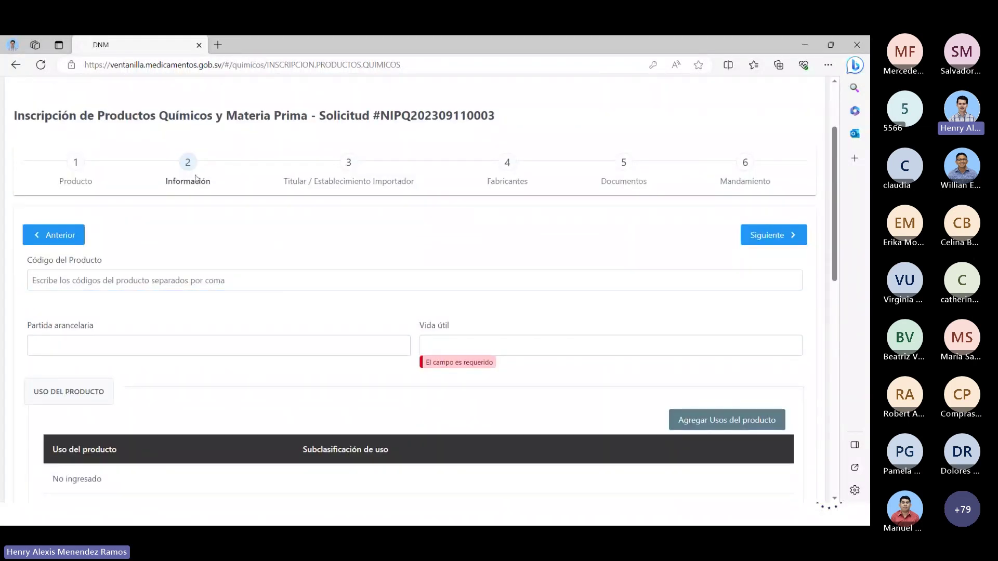
scroll(213, 250, down, 1)
scroll(215, 249, down, 1)
click(214, 245)
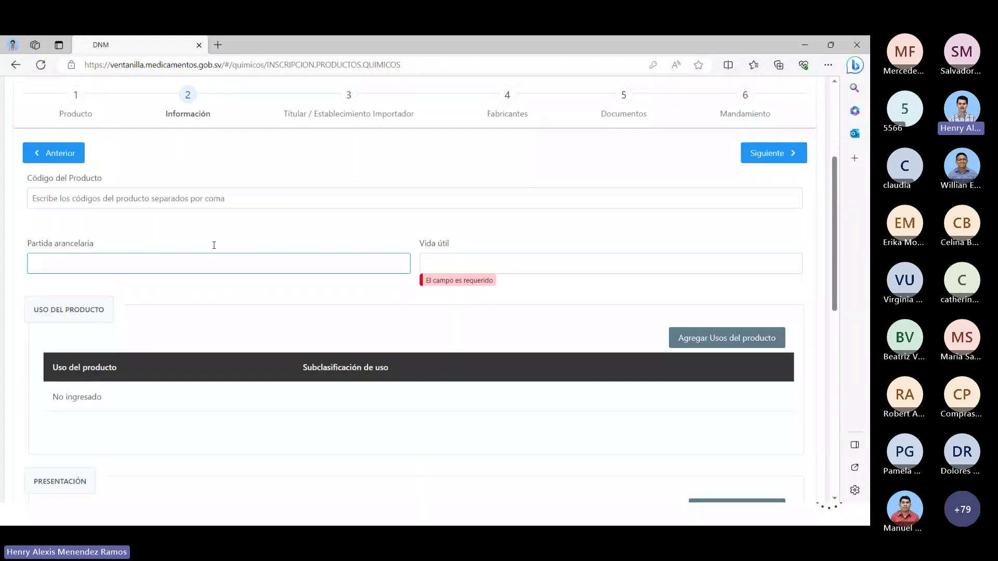
scroll(214, 246, up, 1)
click(130, 201)
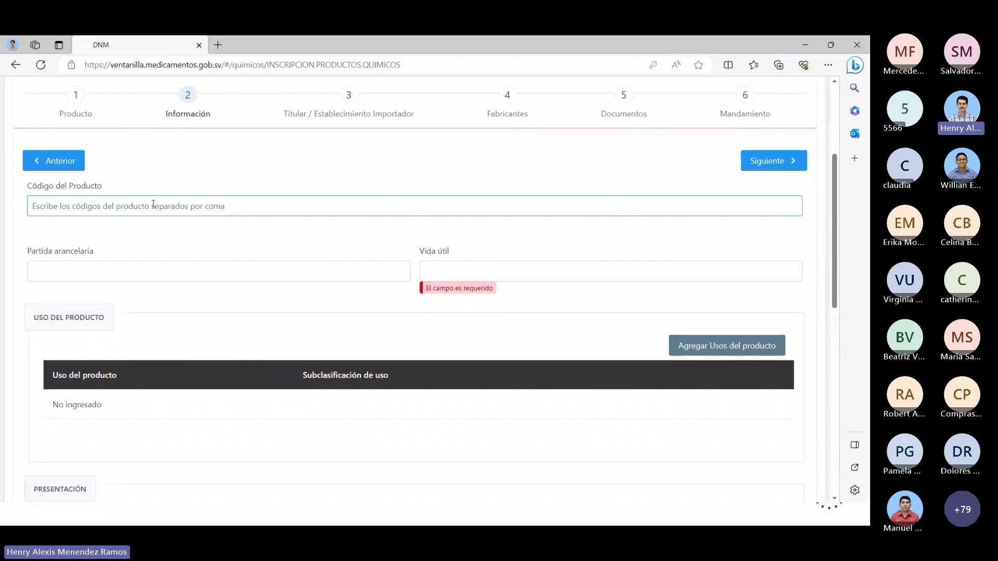
click(113, 278)
click(133, 206)
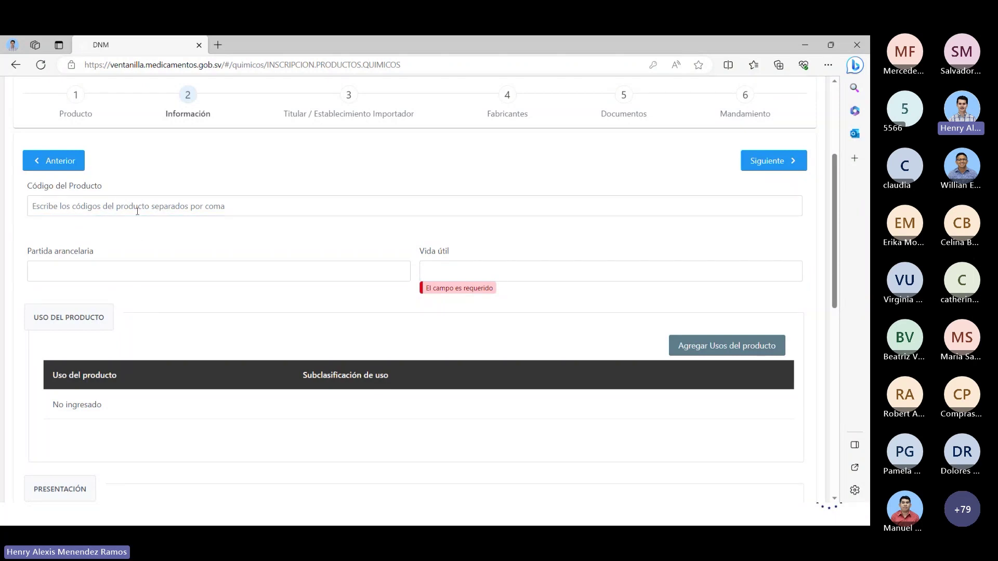
scroll(244, 249, down, 2)
scroll(240, 248, up, 1)
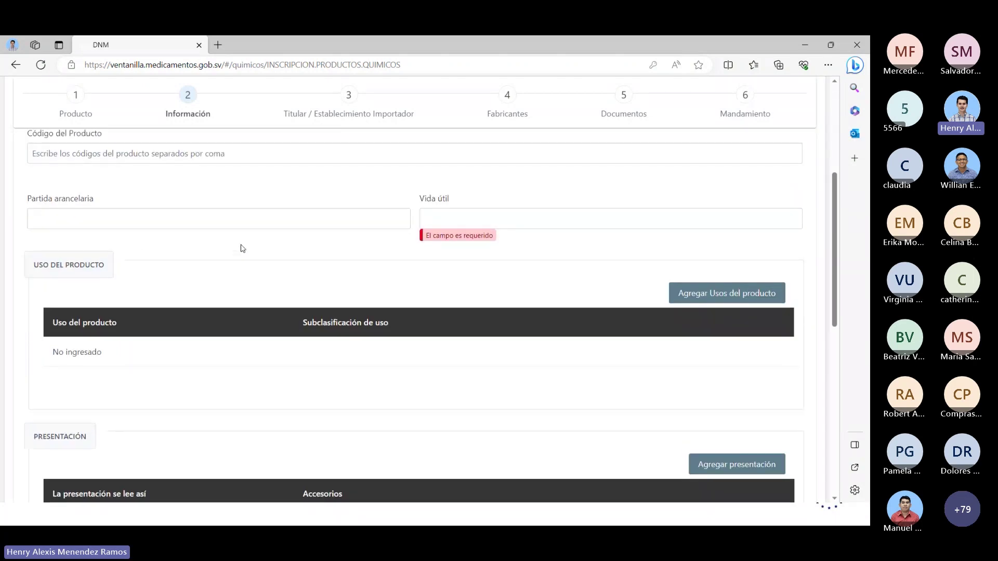
scroll(240, 248, up, 1)
click(215, 243)
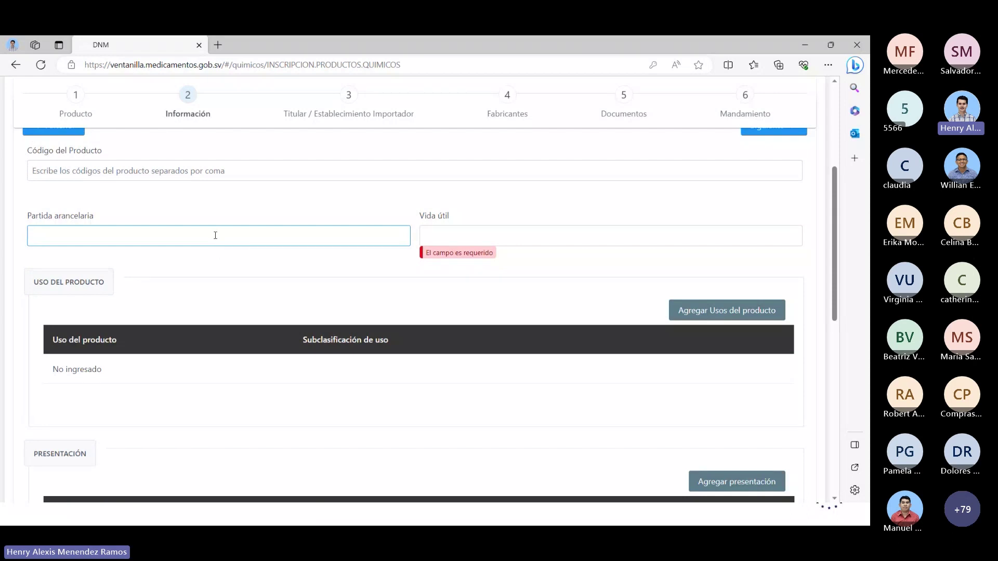
Enter '3 años' as the Vida útil and bring up the Agregar Usos del producto dialog
click(434, 241)
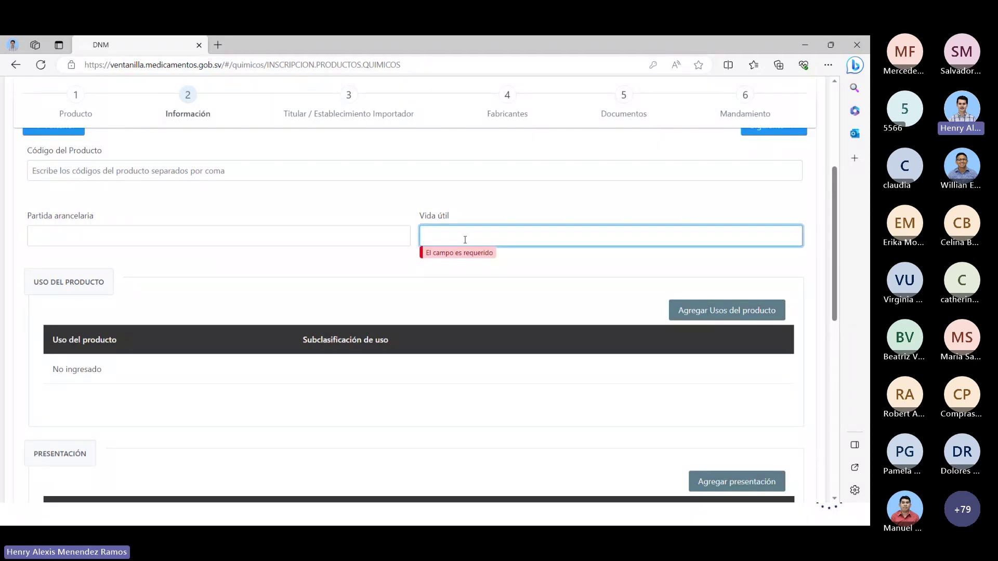
text(3 años)
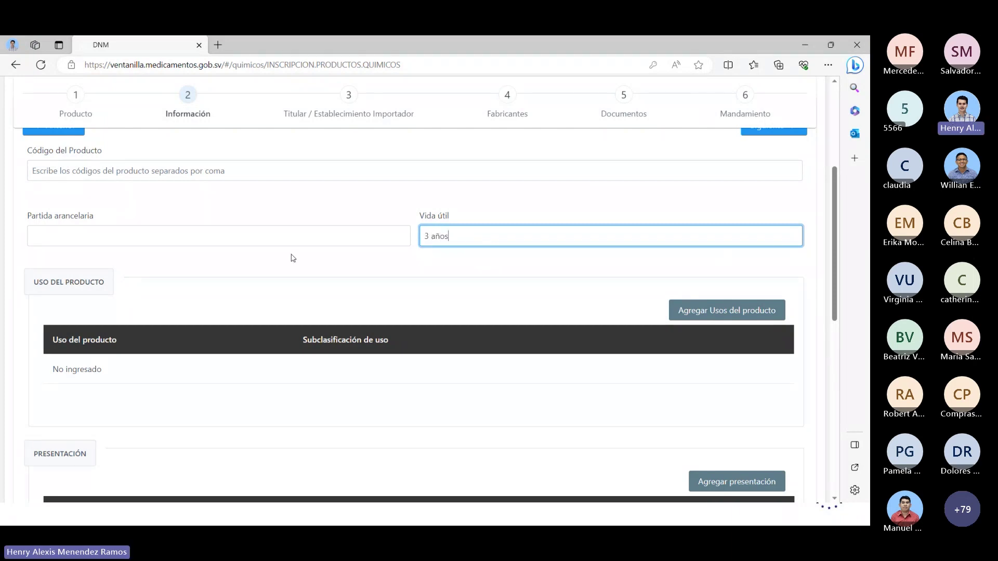
scroll(291, 256, down, 1)
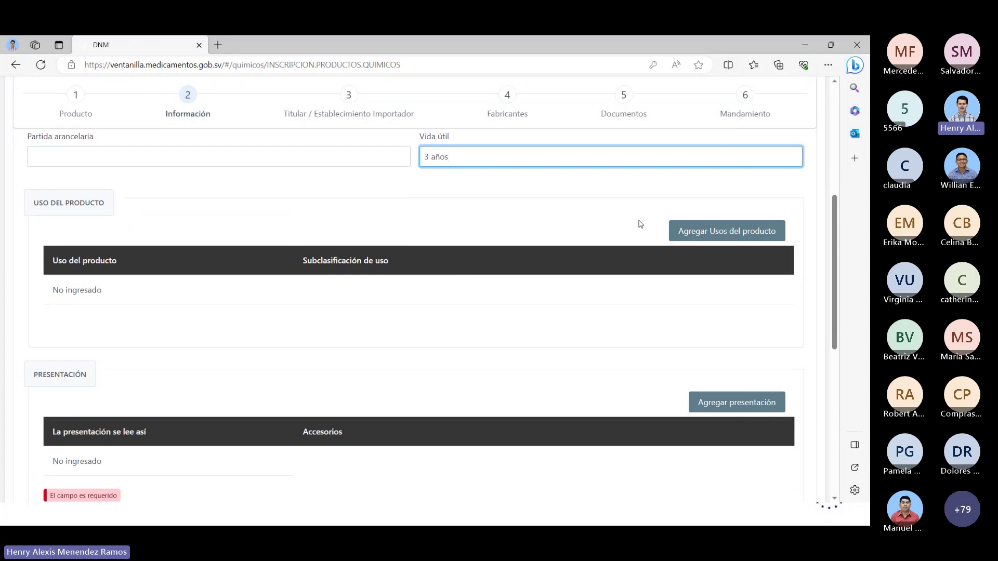
click(688, 238)
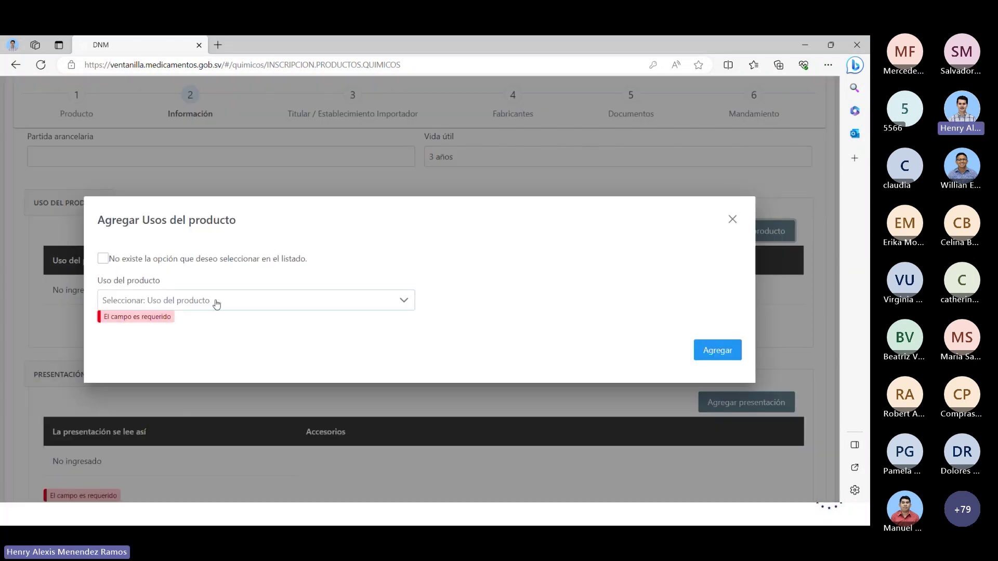
Add 'Fabricación de textiles' to the Uso del producto table, then start another product use
click(240, 301)
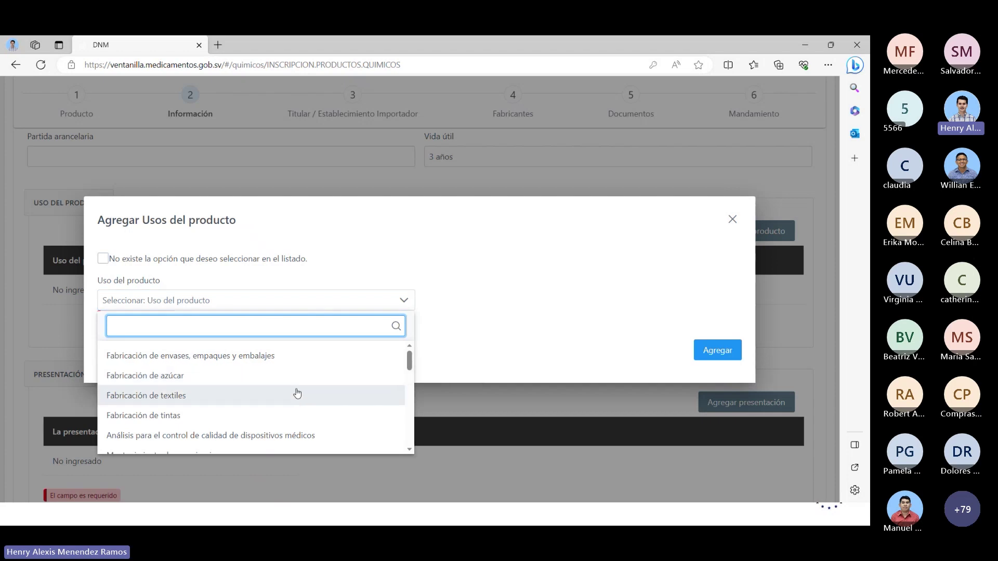
scroll(297, 393, down, 4)
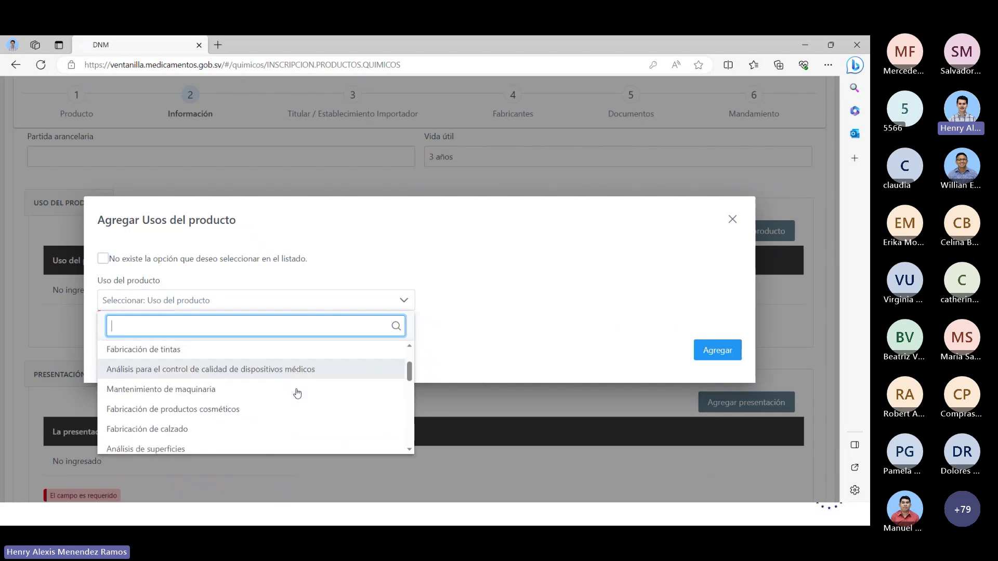
scroll(297, 394, down, 6)
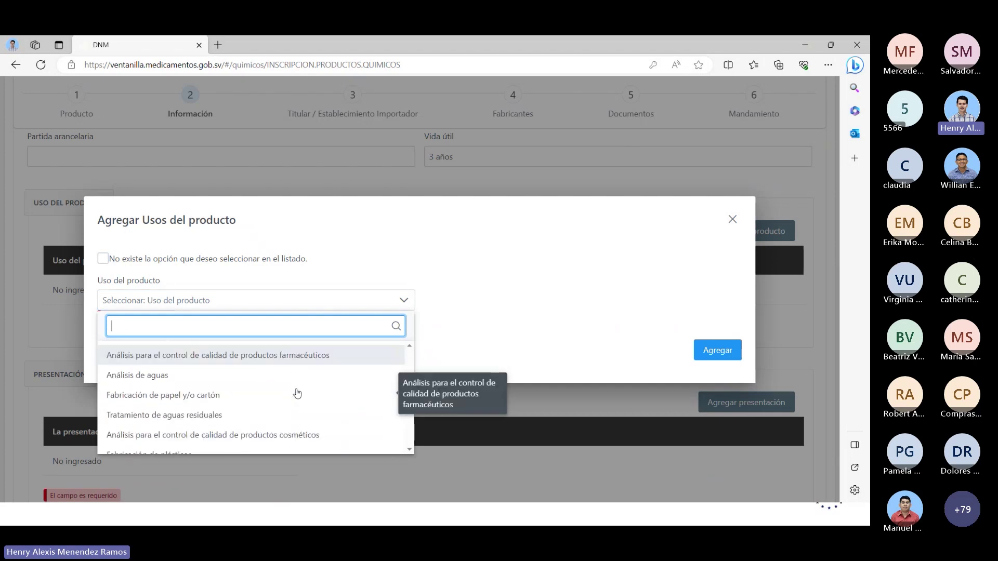
scroll(298, 394, down, 1)
scroll(298, 393, down, 2)
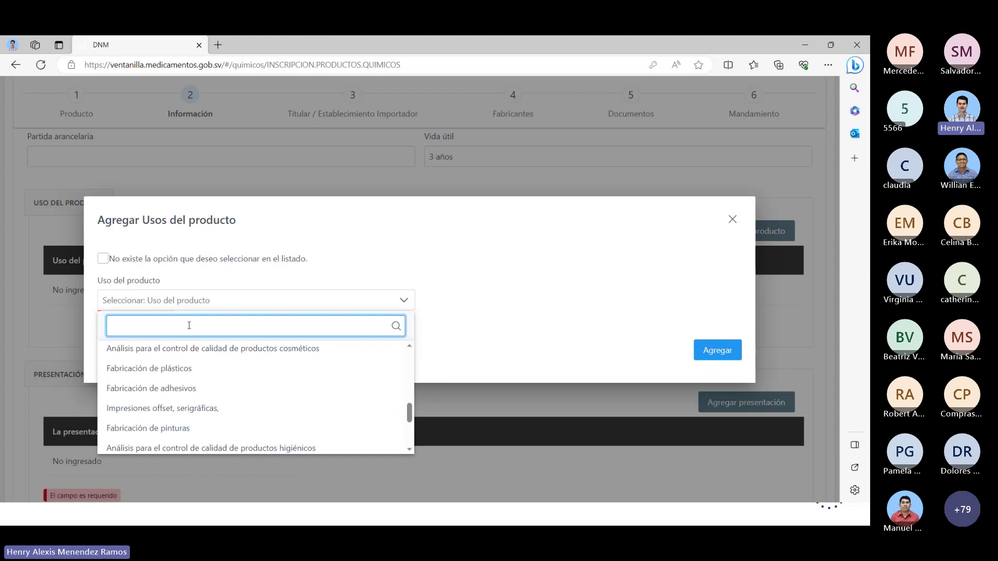
text(tex)
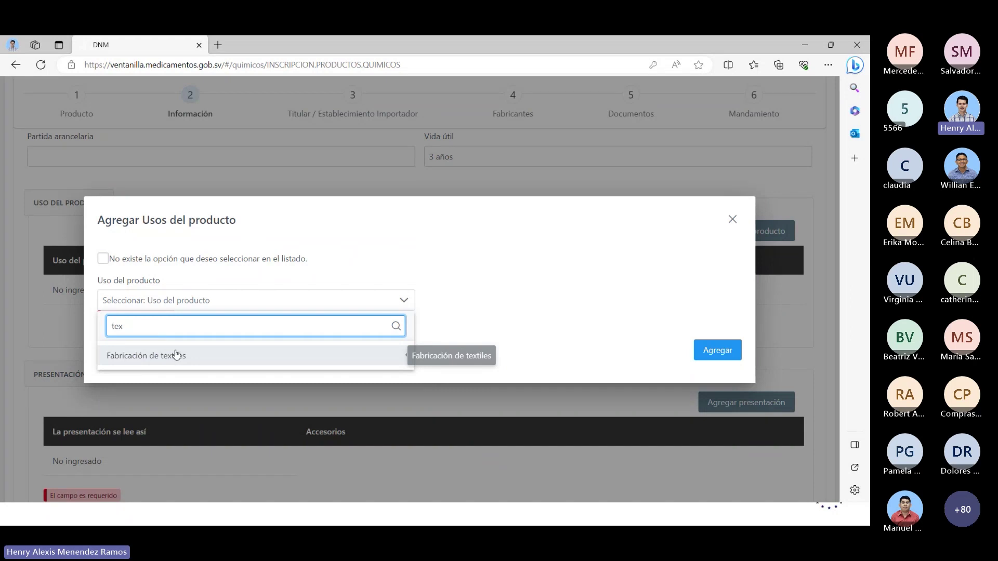
click(212, 358)
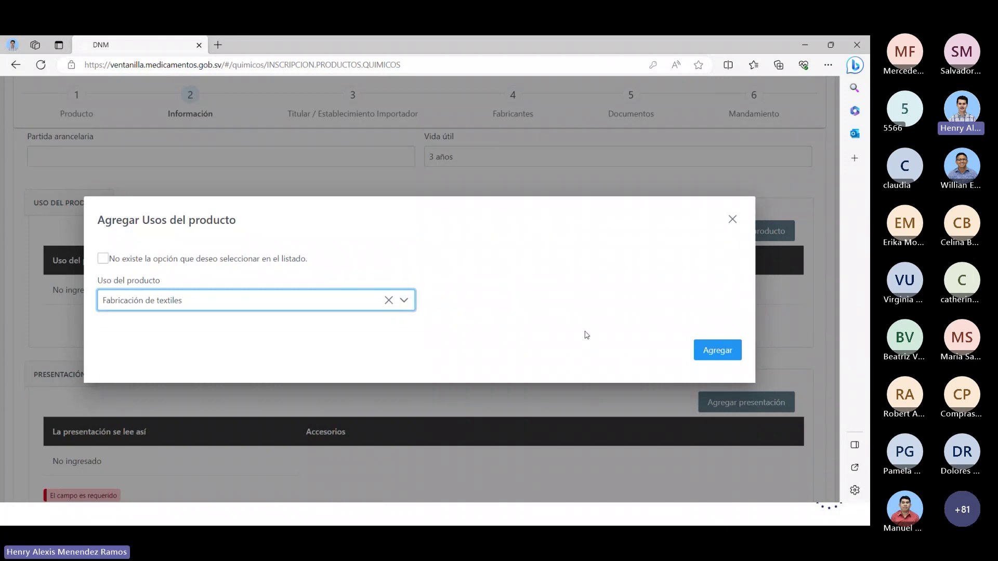
click(718, 350)
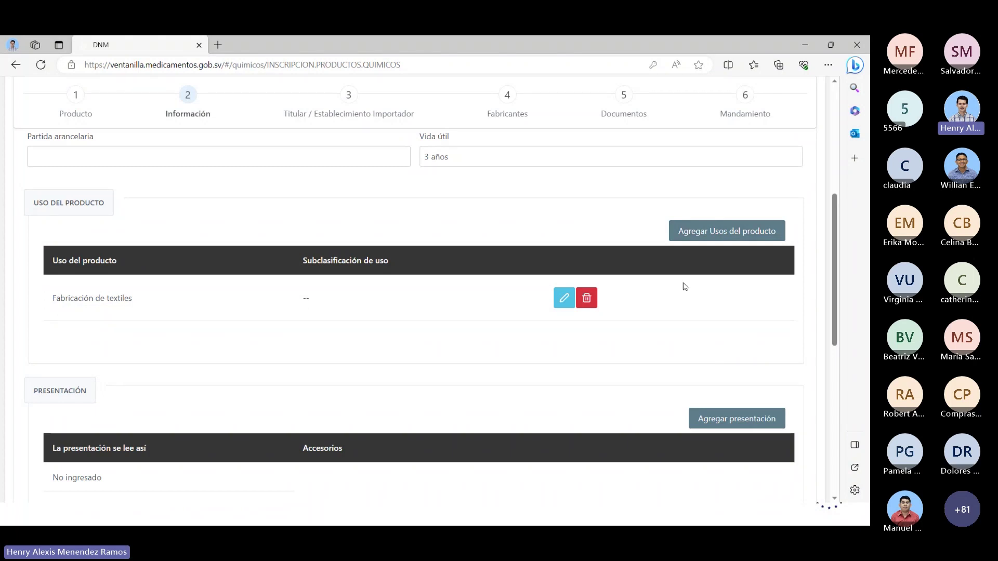
click(728, 237)
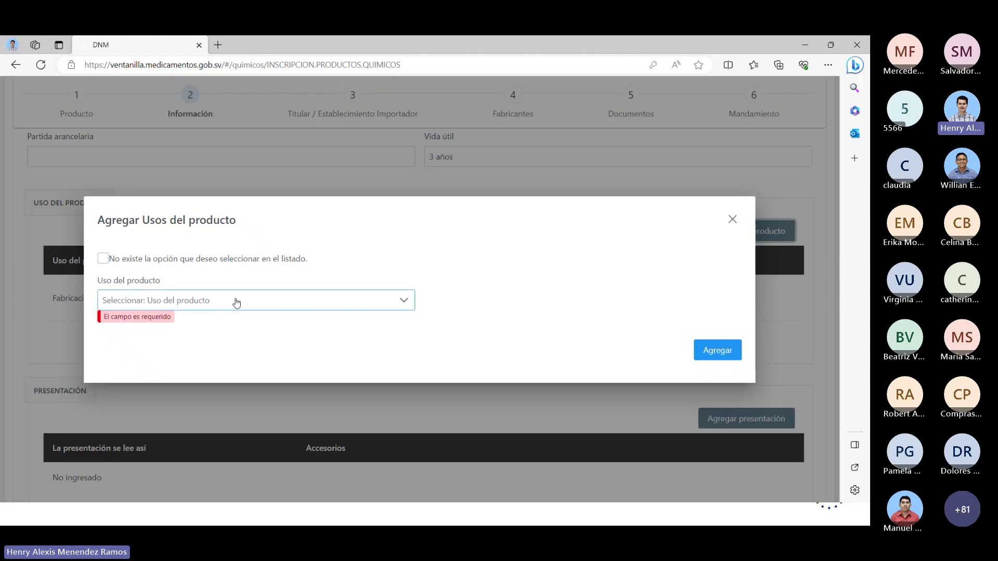
Add the custom use 'USO EN INDUSTRIA AERONAUTICA' via the 'No existe la opción' box, then start a presentation
click(238, 303)
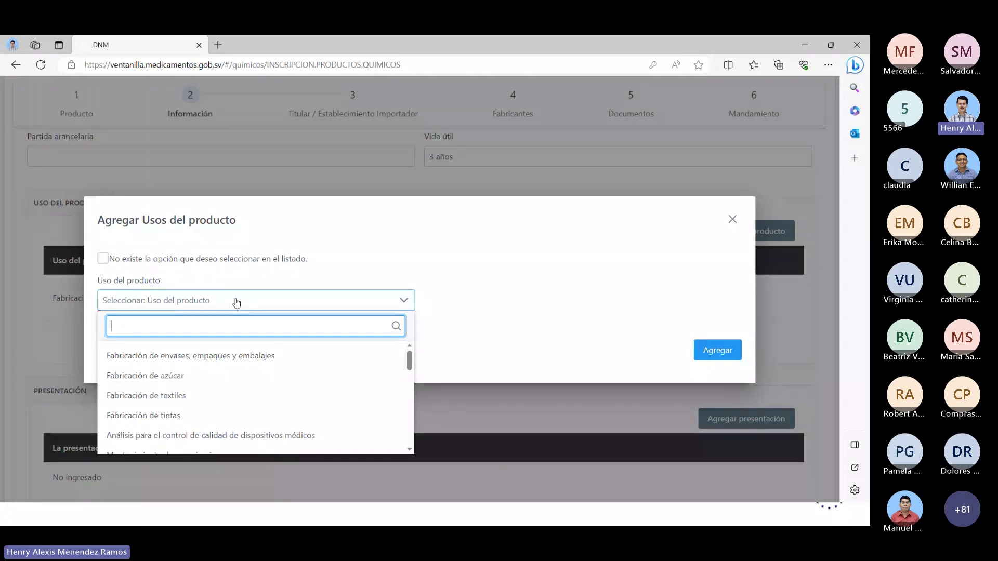
text(aer)
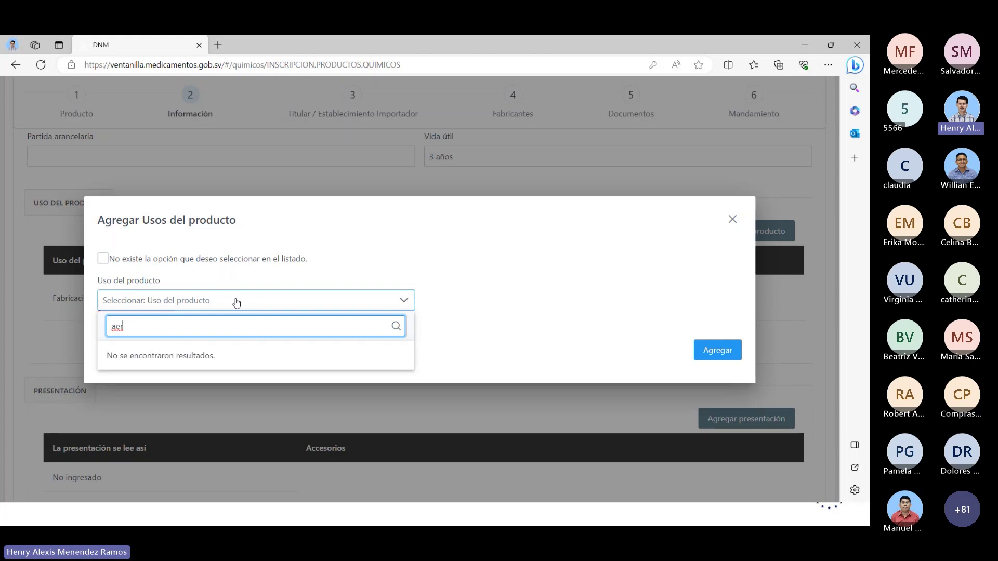
key(BackSpace)
key(BackSpace)
key(BackSpace)
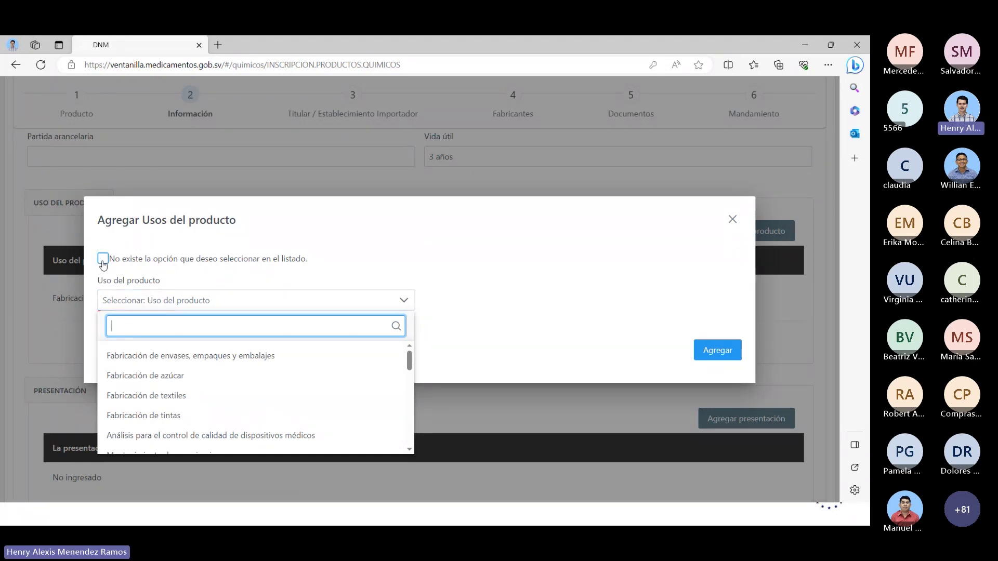
click(103, 260)
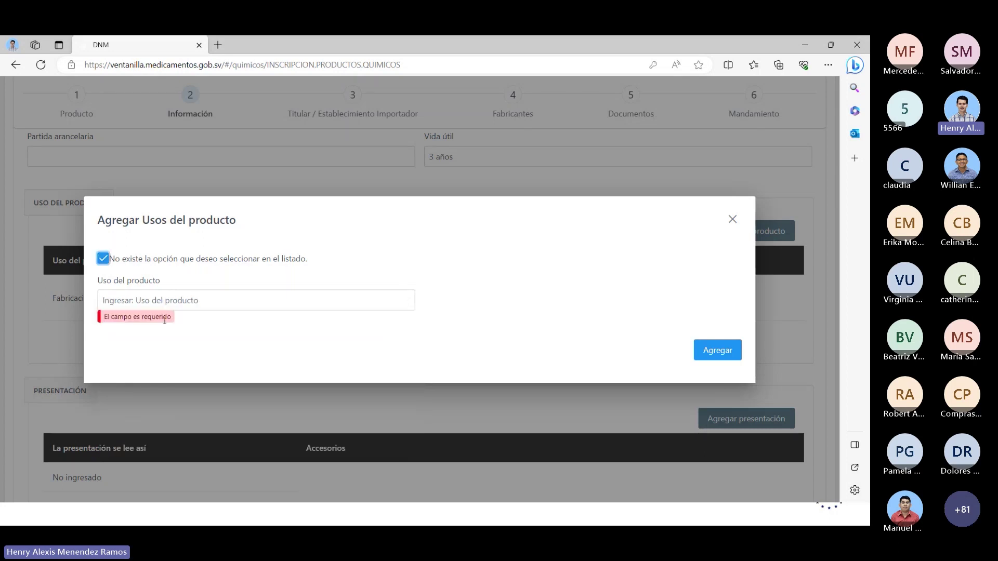
click(177, 306)
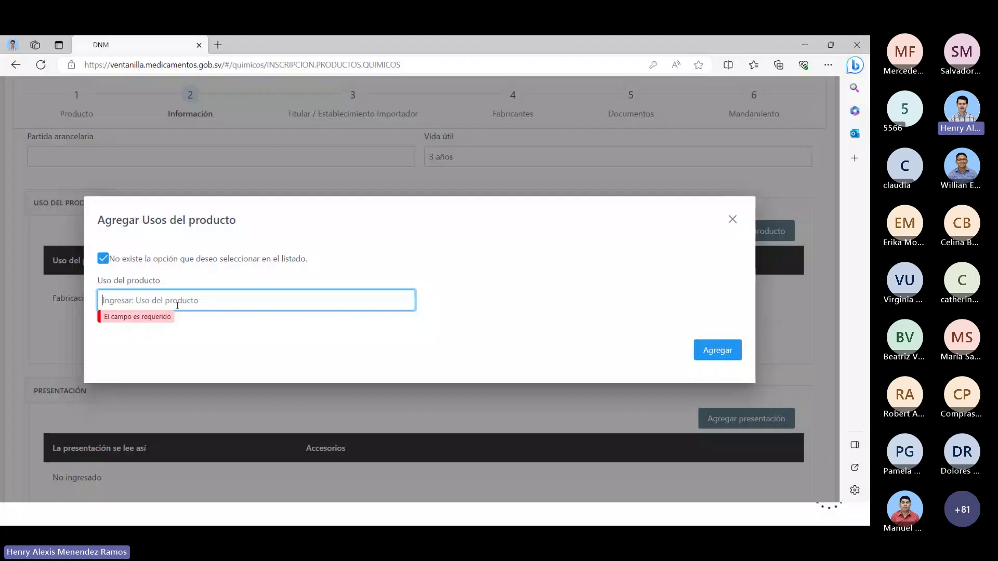
text(USO )
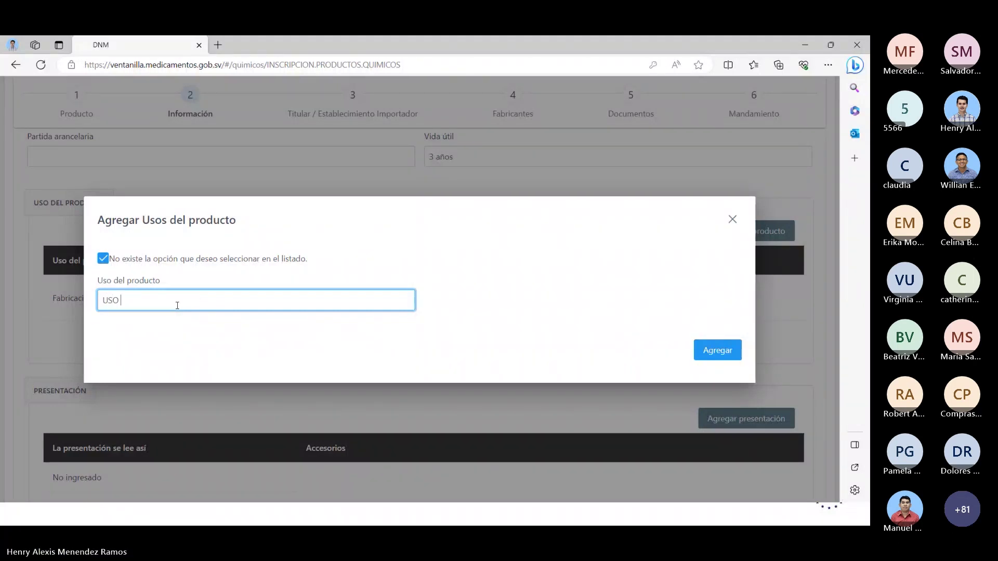
text(EN INDUSTRIA AERONAUTICA)
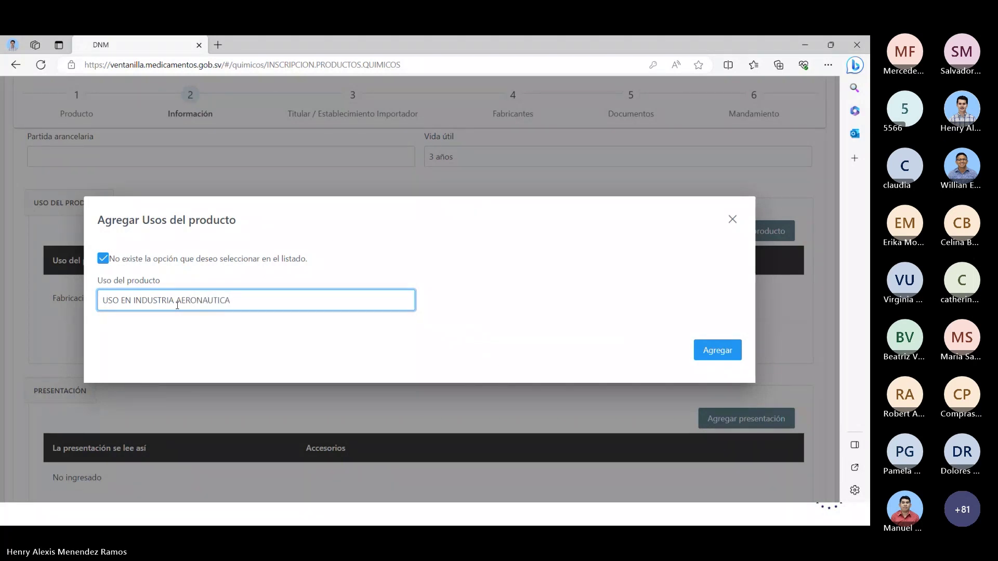
click(715, 351)
scroll(440, 359, down, 1)
scroll(440, 359, down, 5)
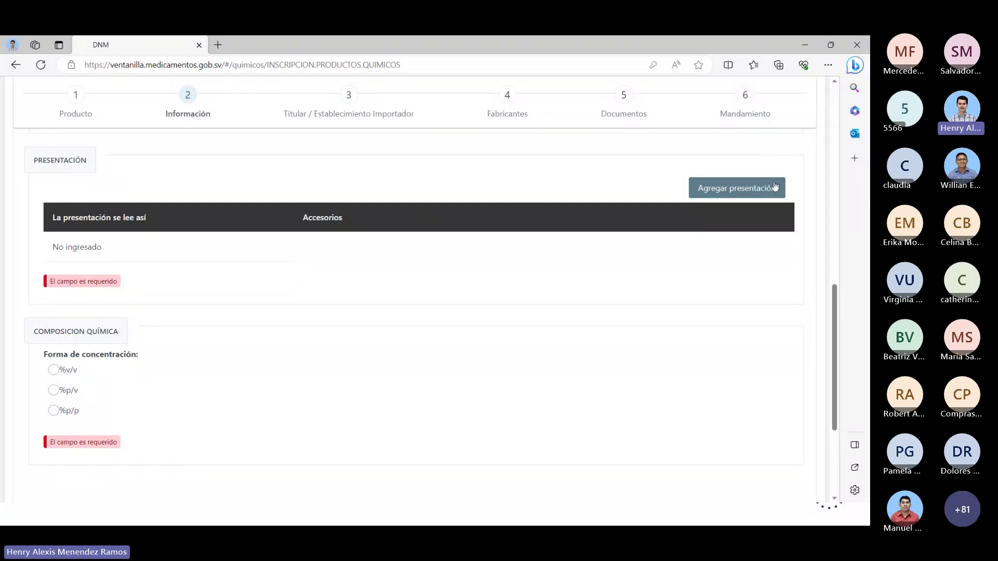
click(746, 190)
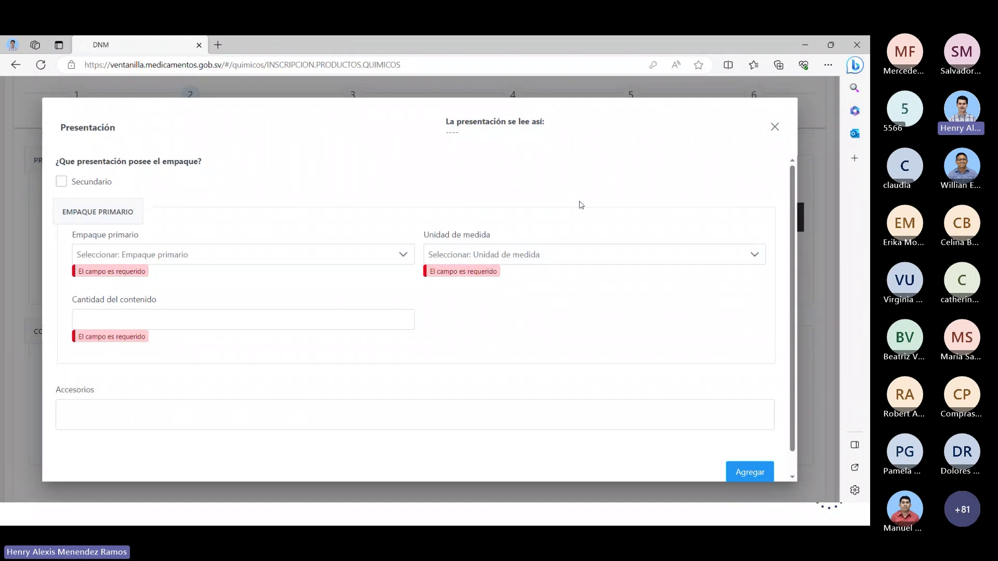
Fill a presentation with primary packaging Barril, unit litro (L) and content quantity 250
click(252, 253)
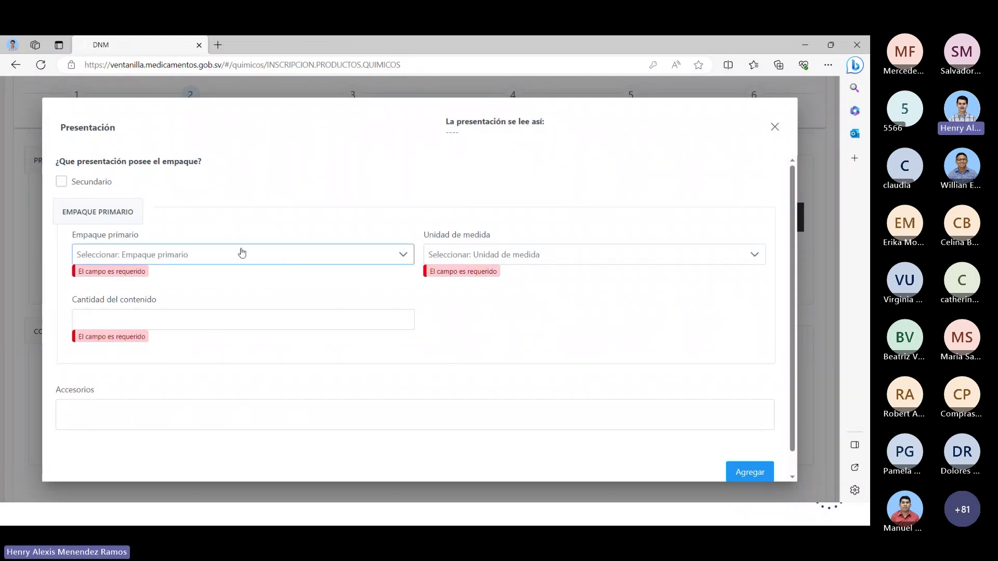
scroll(175, 351, down, 3)
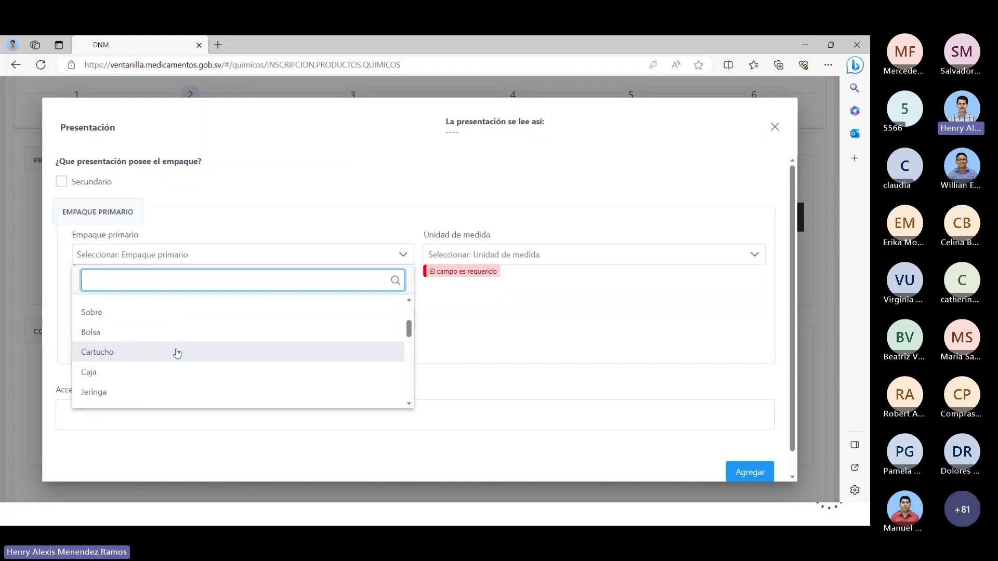
scroll(174, 320, down, 3)
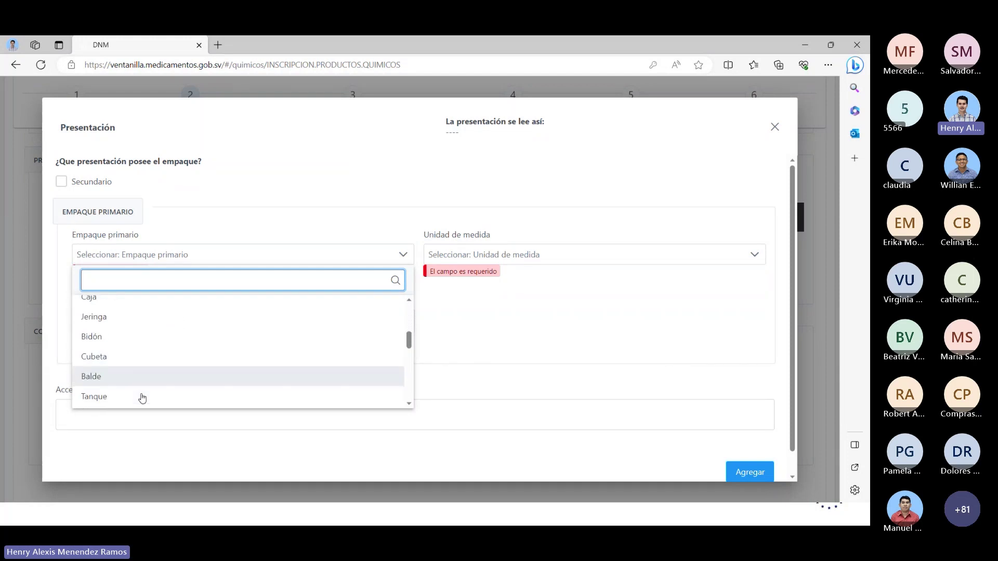
scroll(142, 398, down, 4)
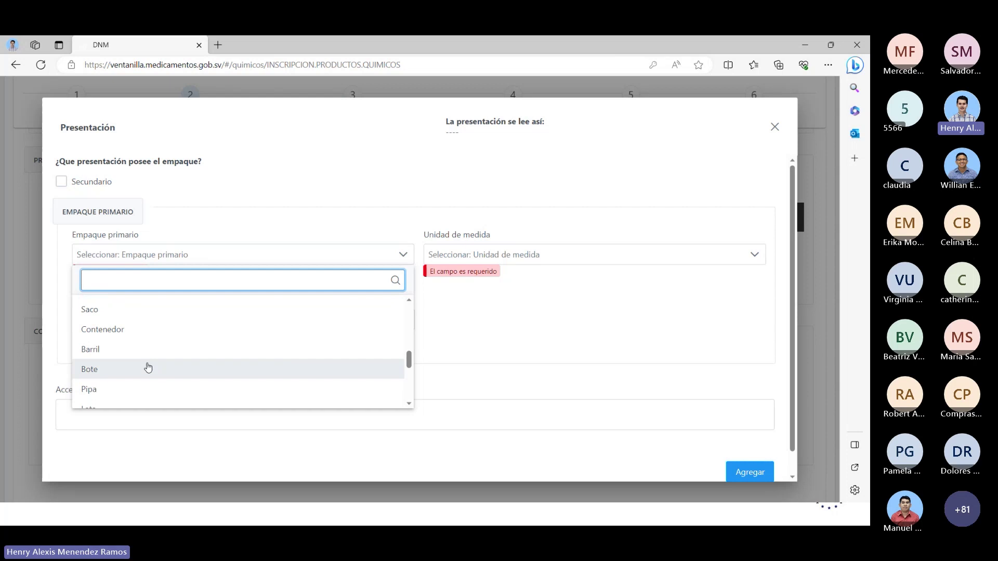
click(134, 352)
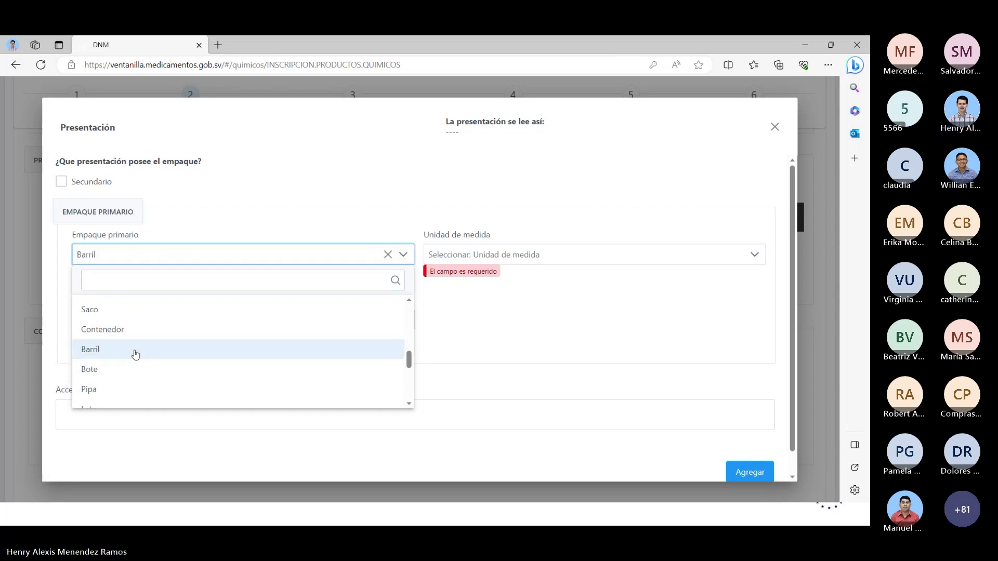
click(473, 255)
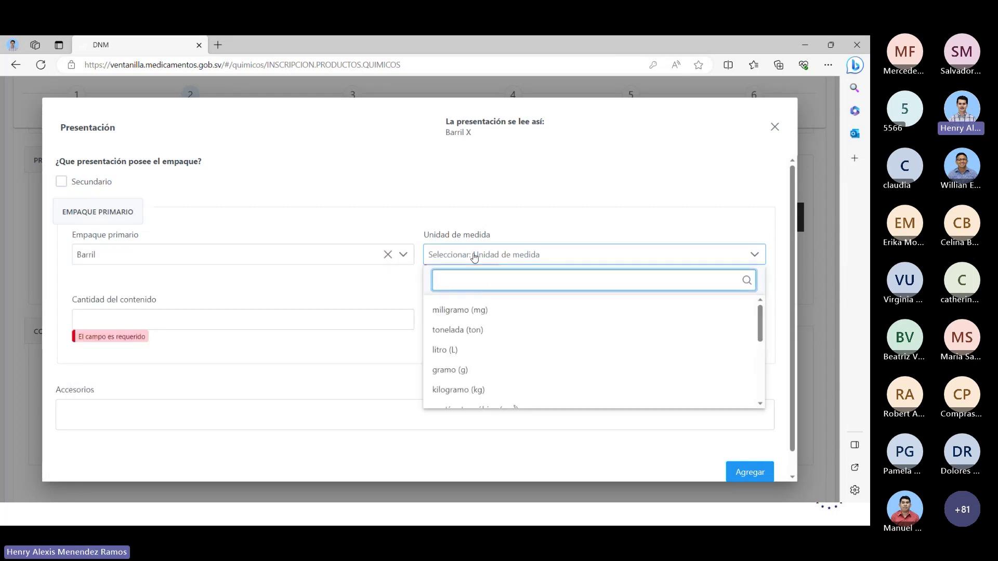
scroll(531, 330, down, 1)
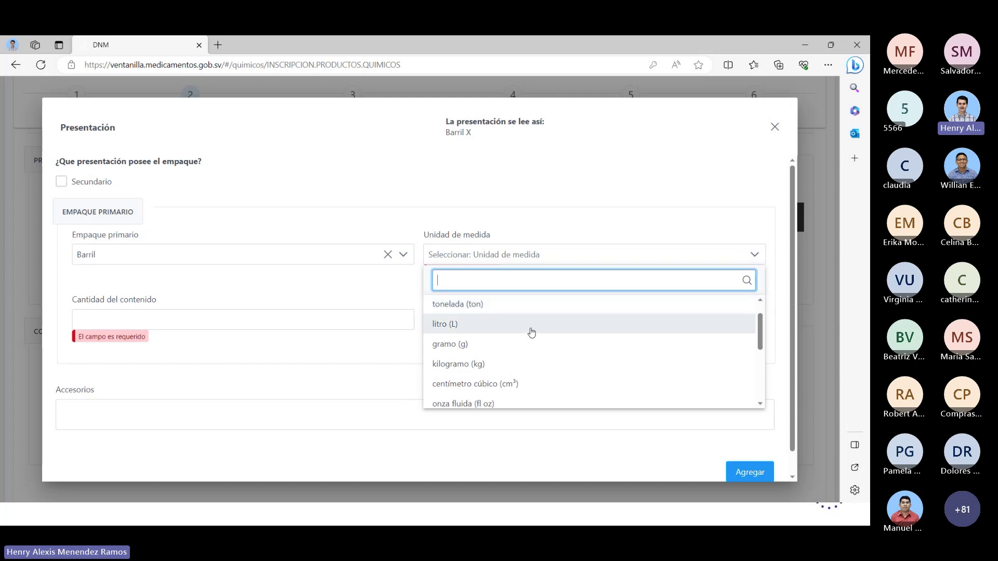
click(471, 328)
click(268, 316)
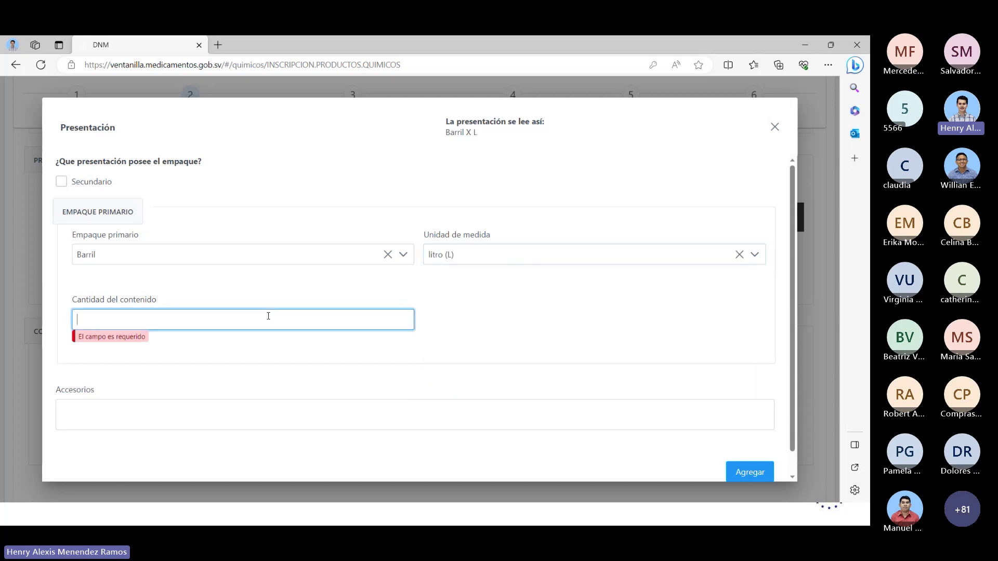
text(250)
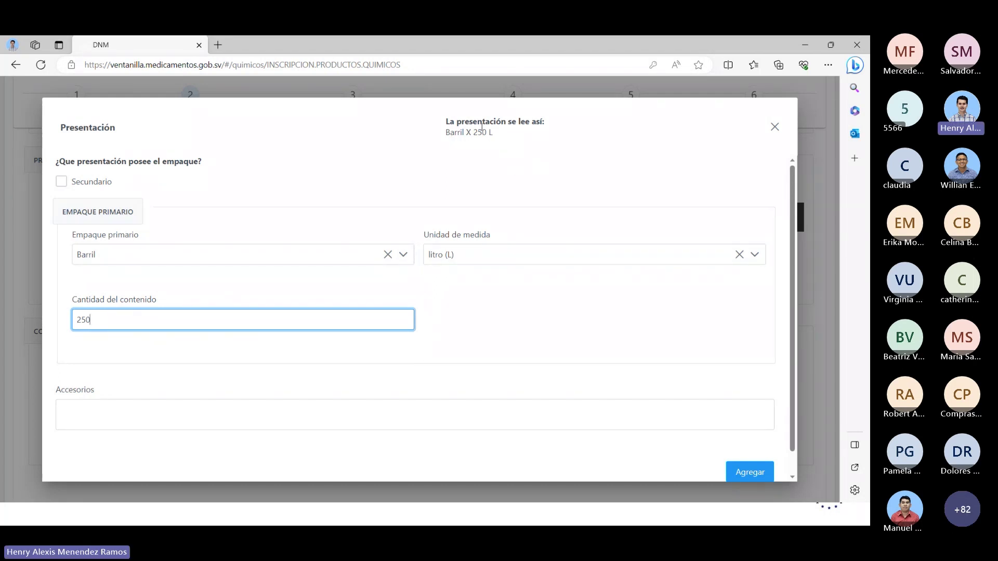
Add the Barril X 250 L presentation to the Presentación table
scroll(454, 337, down, 1)
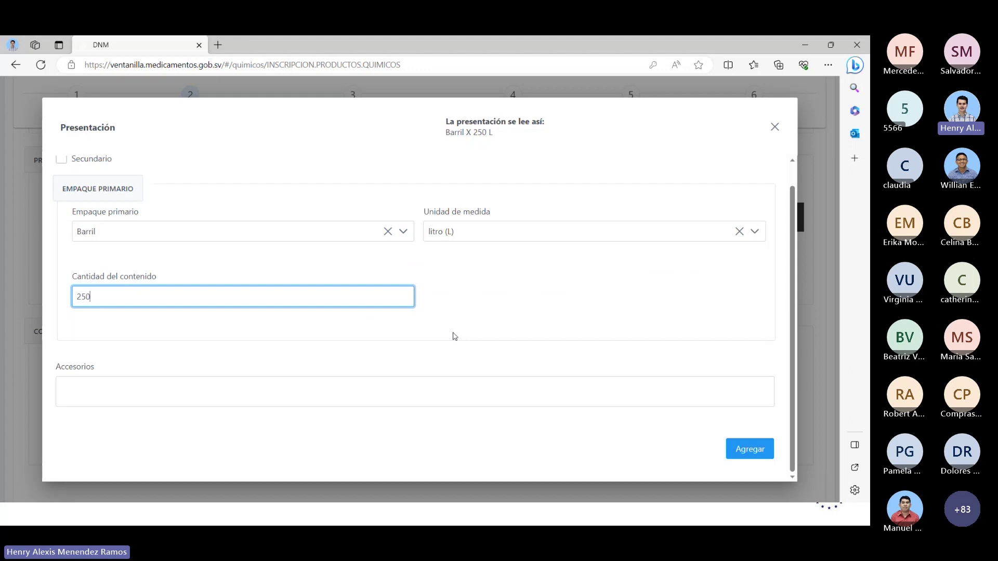
click(562, 385)
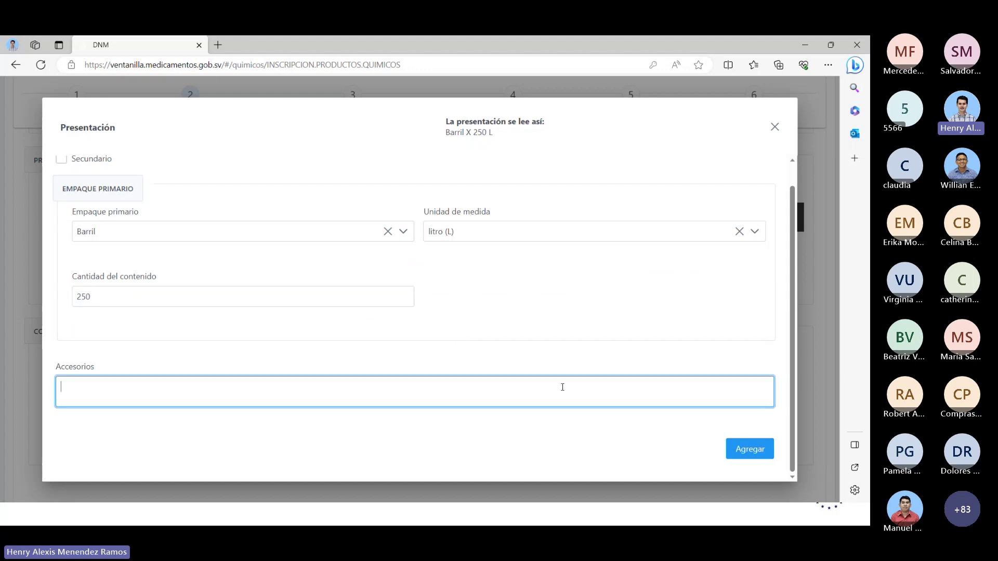
scroll(490, 307, up, 1)
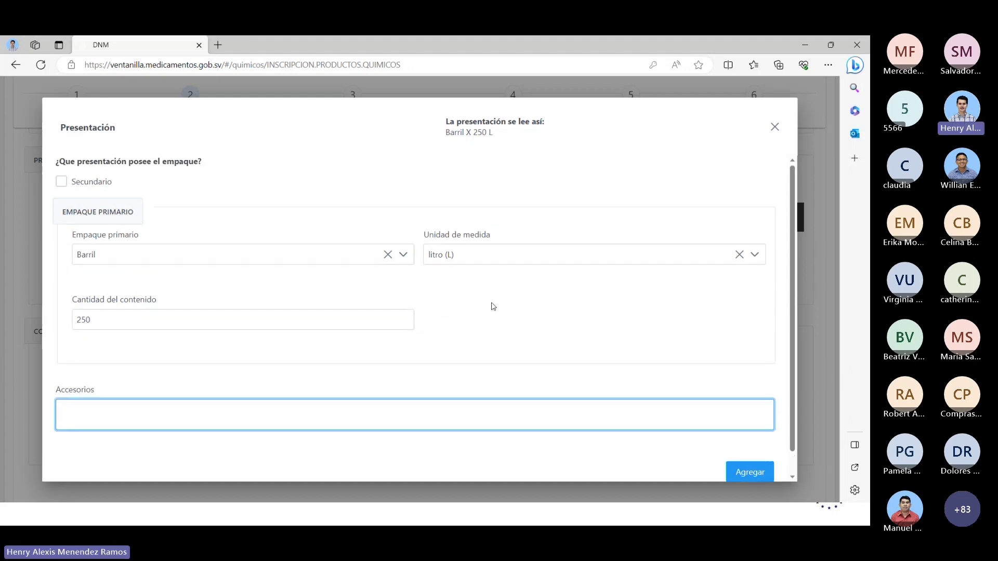
scroll(494, 307, down, 1)
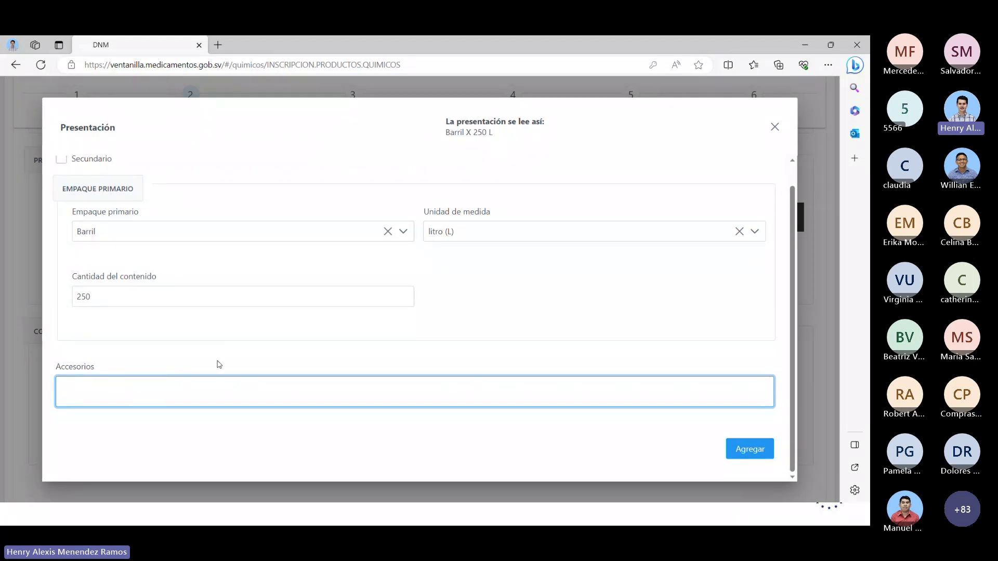
scroll(219, 365, up, 1)
scroll(220, 364, down, 1)
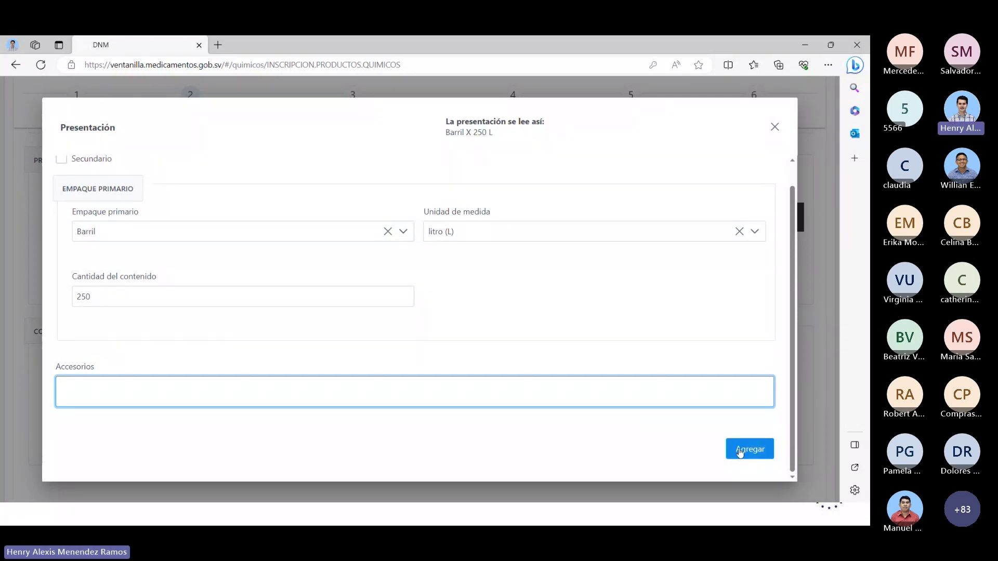
click(740, 450)
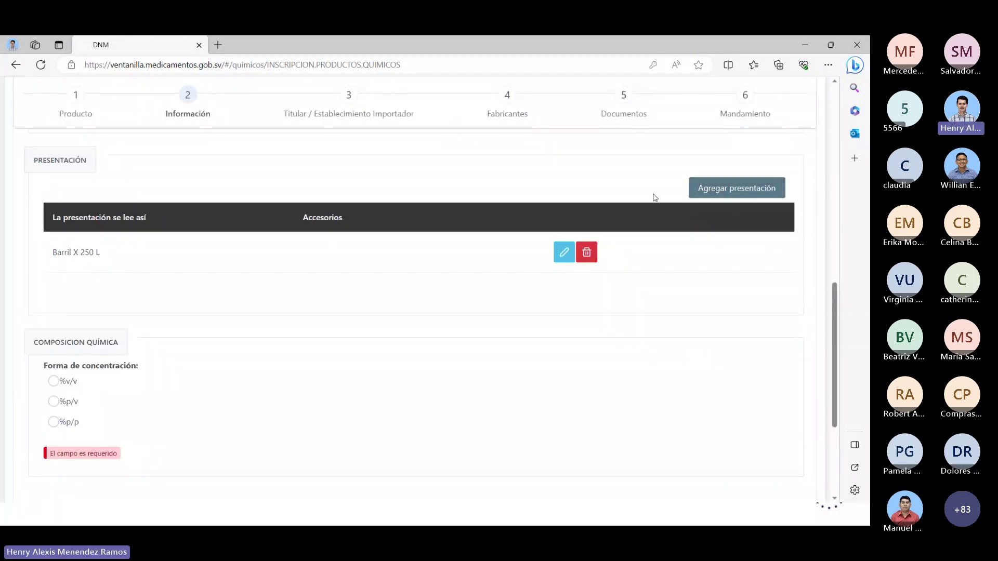
Add a second presentation, Frasco X 30 g, and bring up a blank Presentación form
click(747, 195)
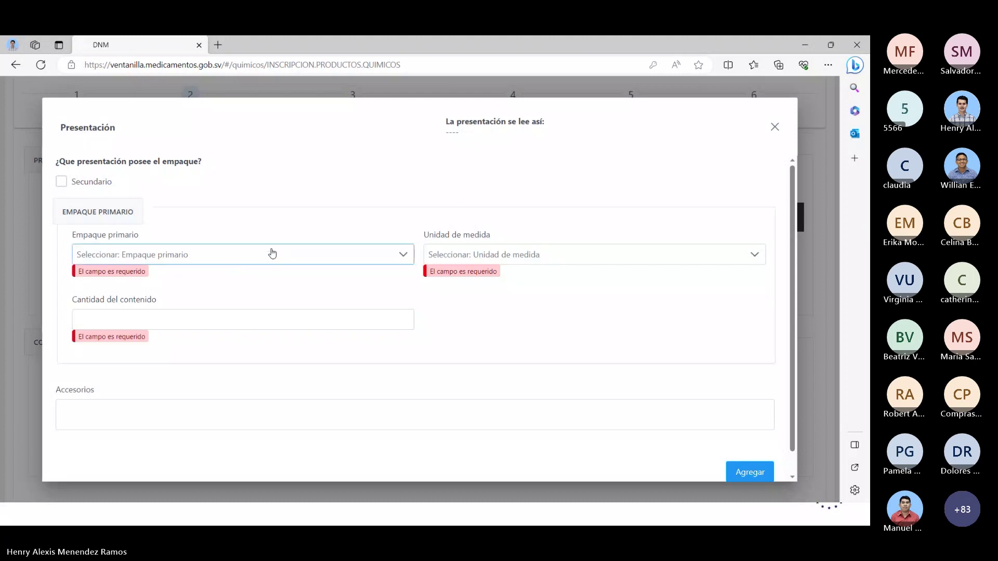
click(271, 253)
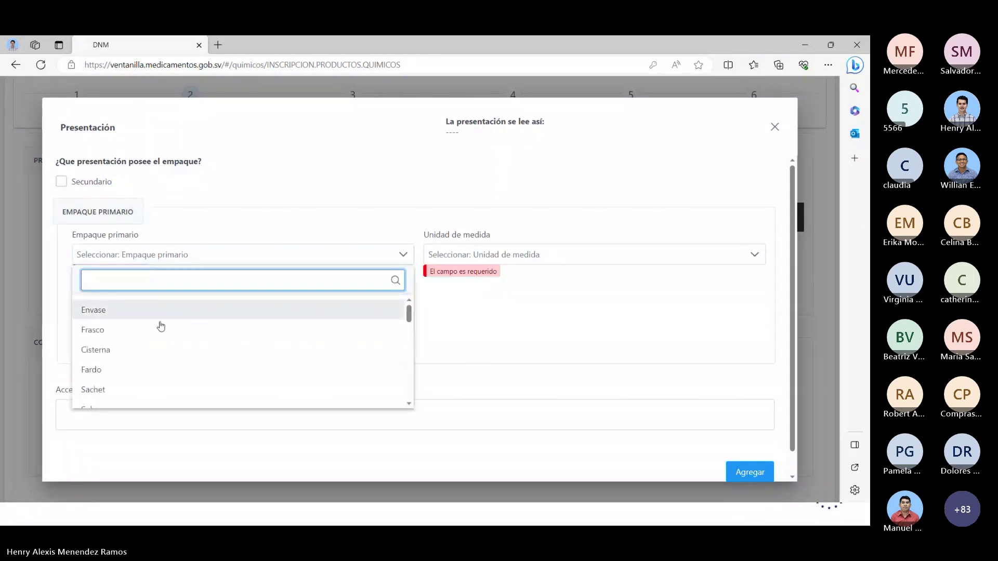
click(151, 334)
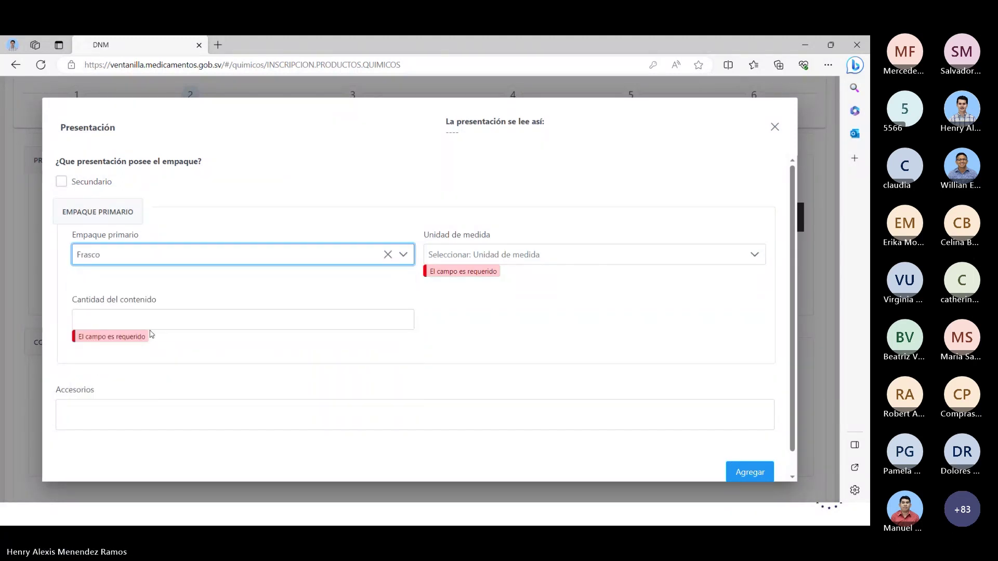
click(470, 255)
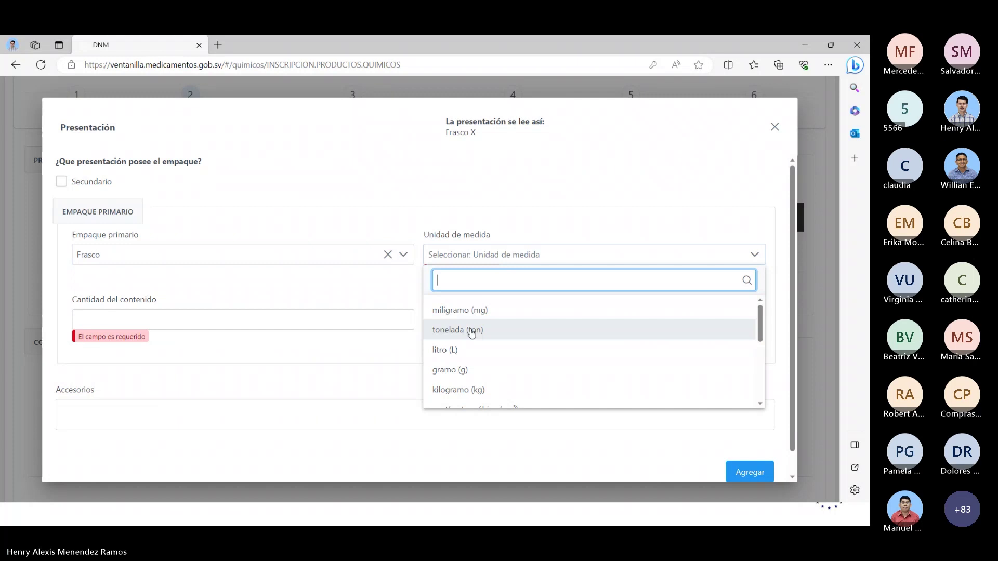
click(450, 370)
click(314, 323)
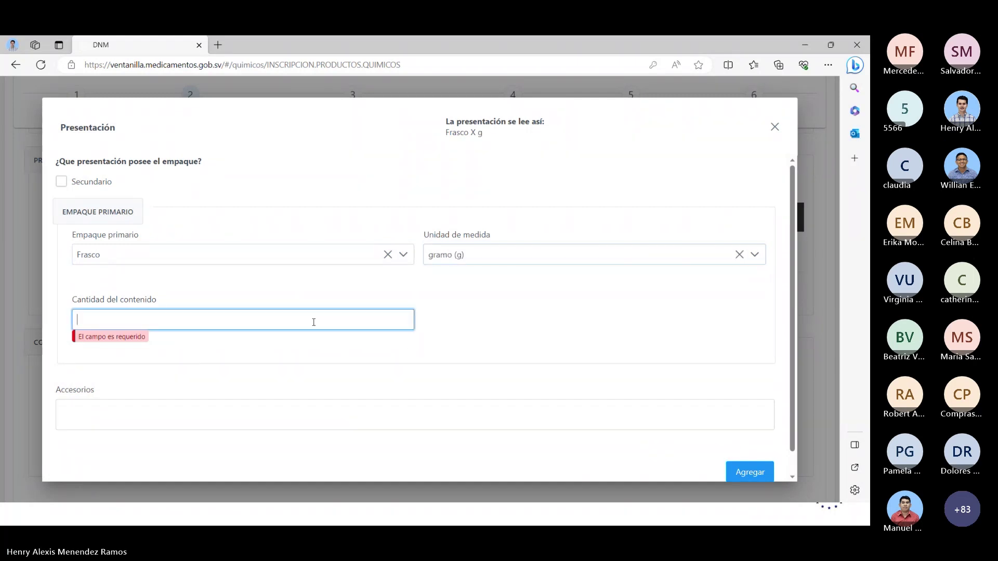
text(30)
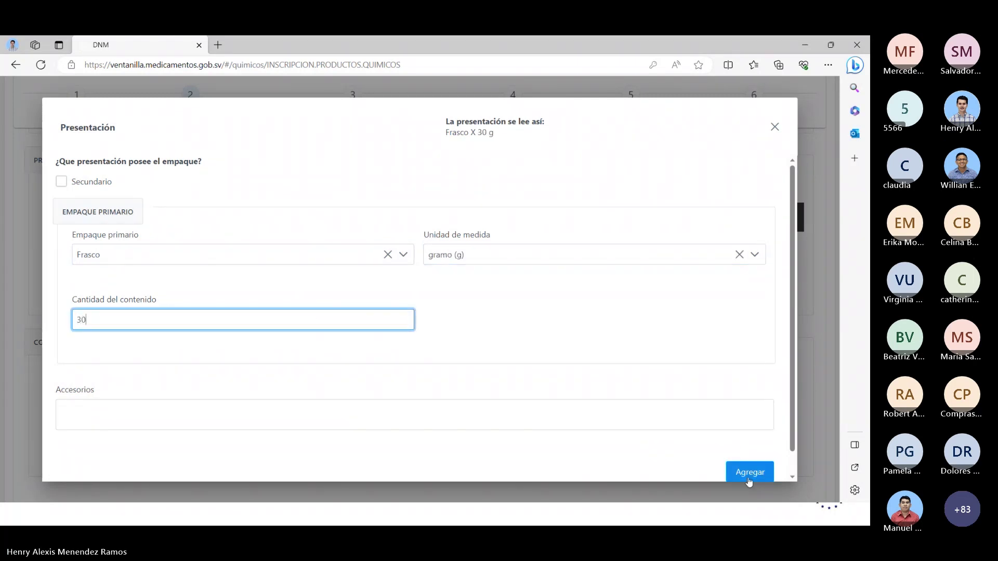
click(741, 473)
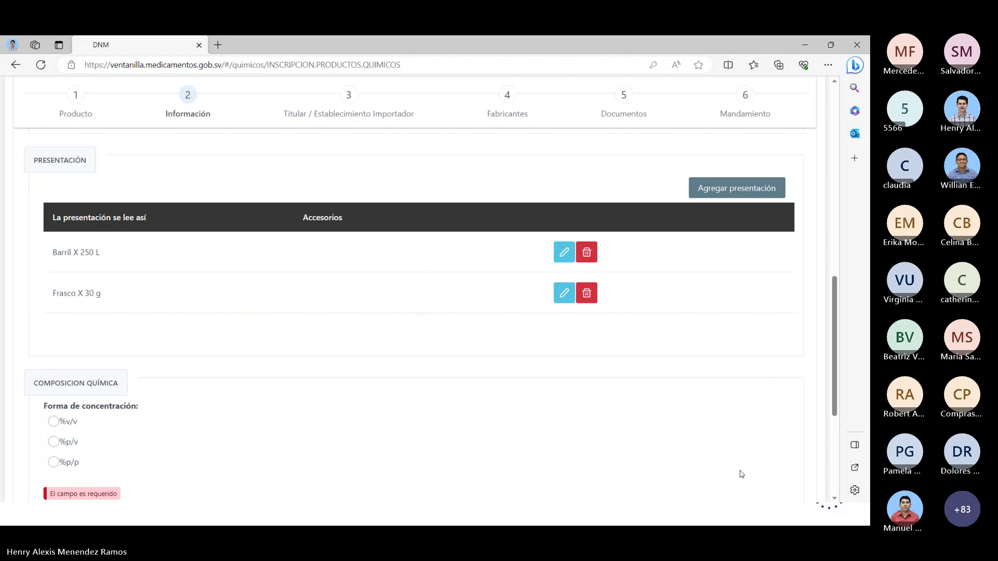
click(723, 190)
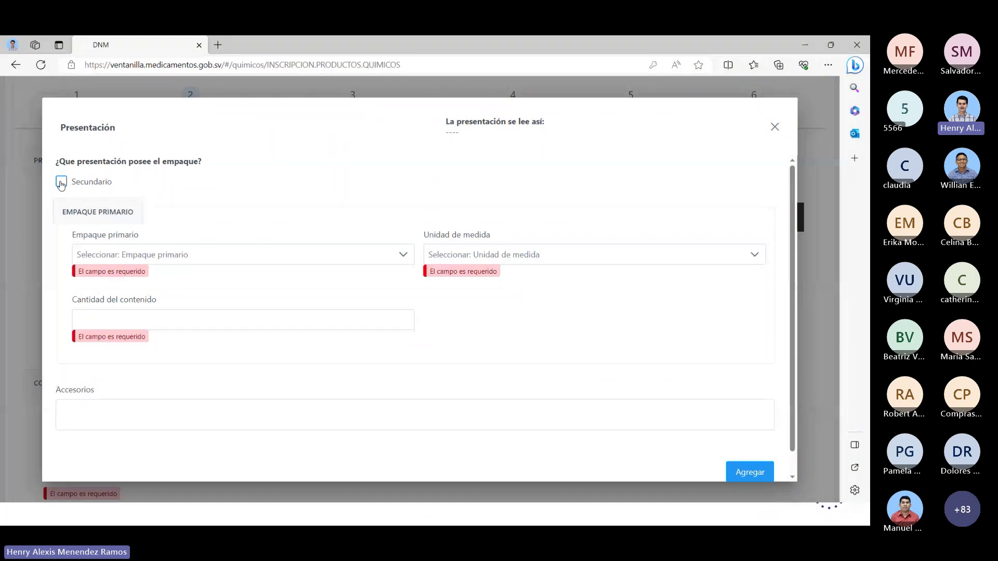
Enable secondary packaging and set the primary packaging to Bolsa holding 25 kg
click(61, 183)
scroll(167, 202, down, 1)
scroll(167, 202, up, 1)
scroll(219, 243, down, 2)
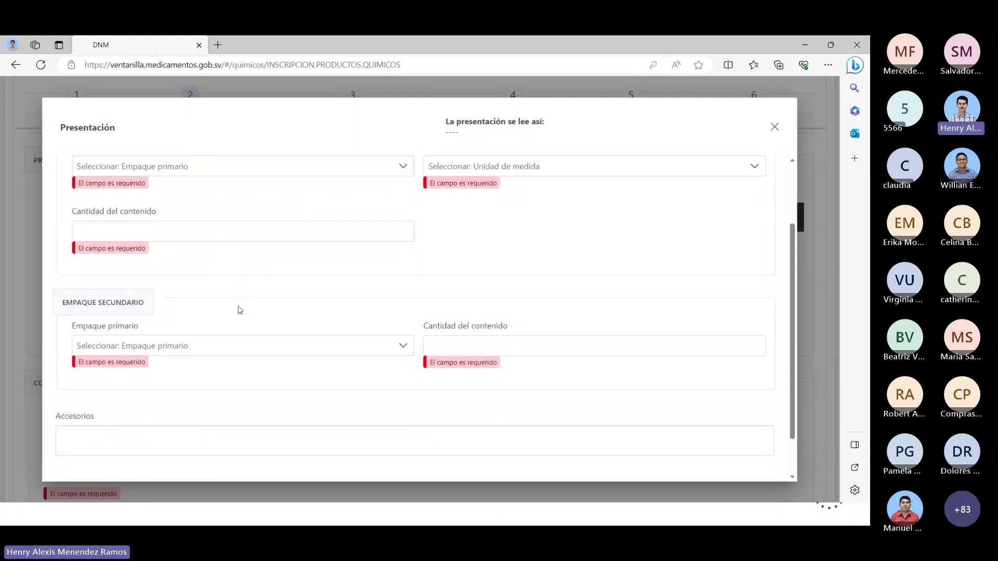
scroll(208, 317, up, 2)
scroll(236, 381, down, 1)
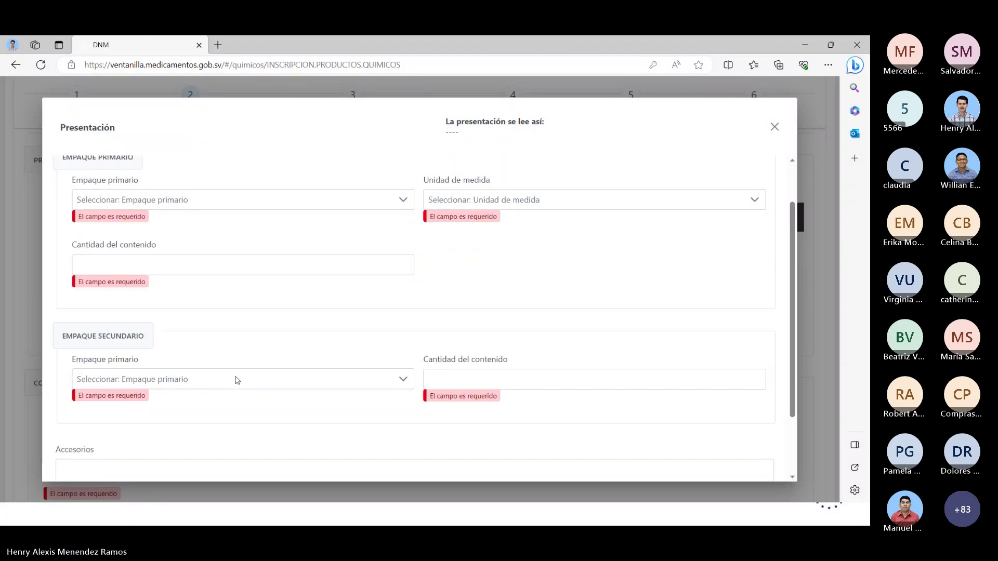
scroll(236, 381, up, 1)
click(193, 232)
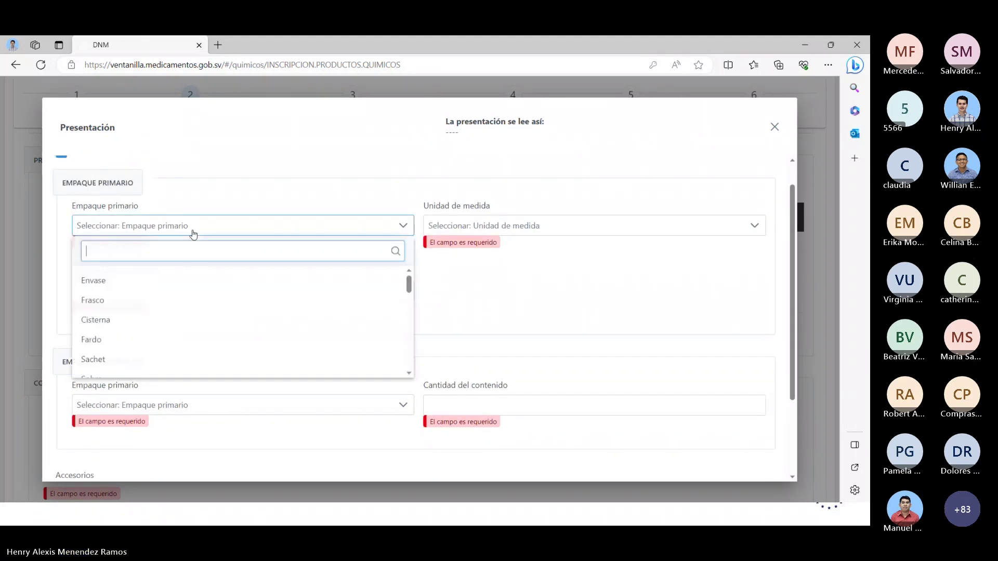
scroll(141, 342, down, 1)
click(126, 345)
click(474, 226)
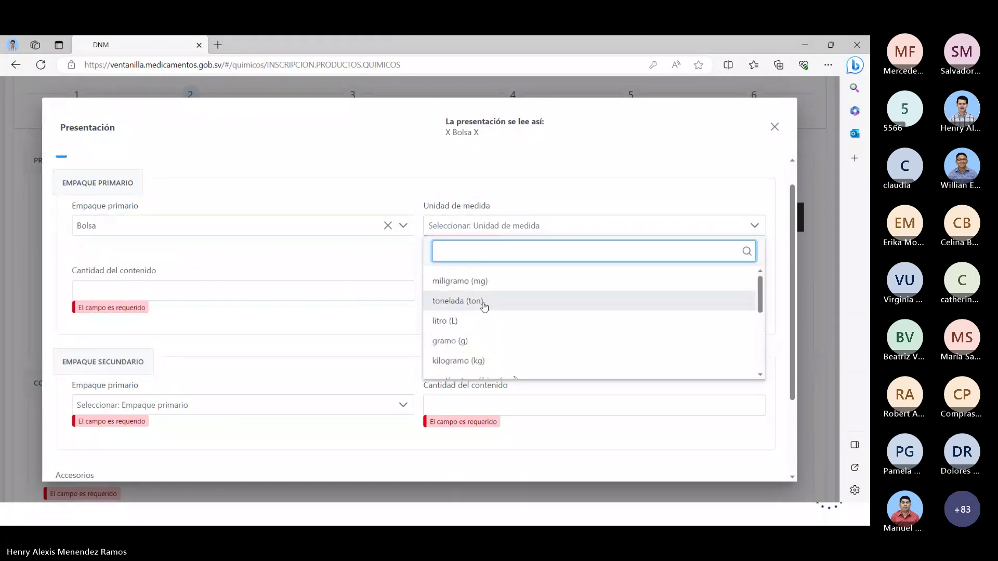
click(467, 341)
click(480, 231)
click(464, 360)
click(358, 294)
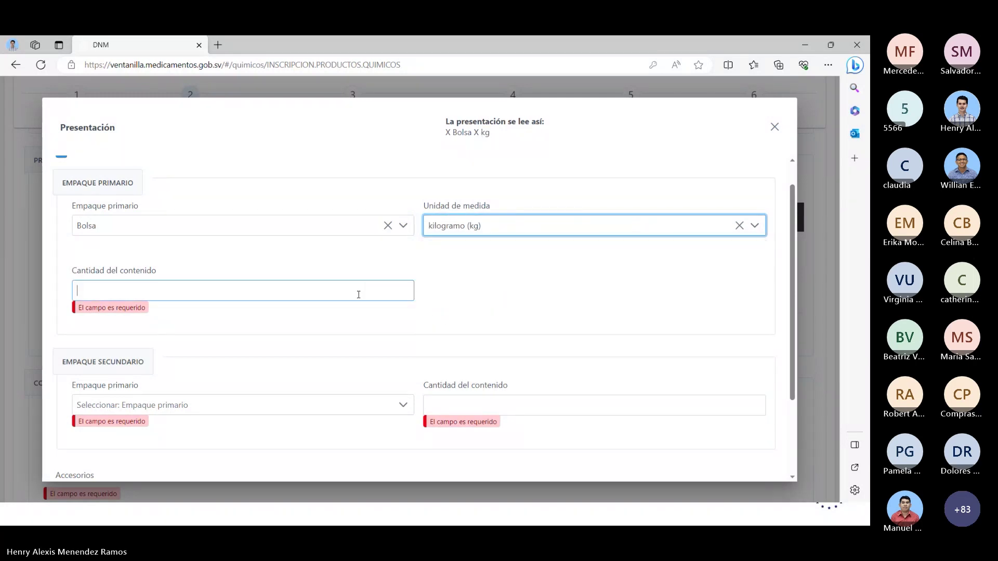
text(25)
Set the secondary packaging to Caja with 10 bags and add the presentation
scroll(297, 317, down, 1)
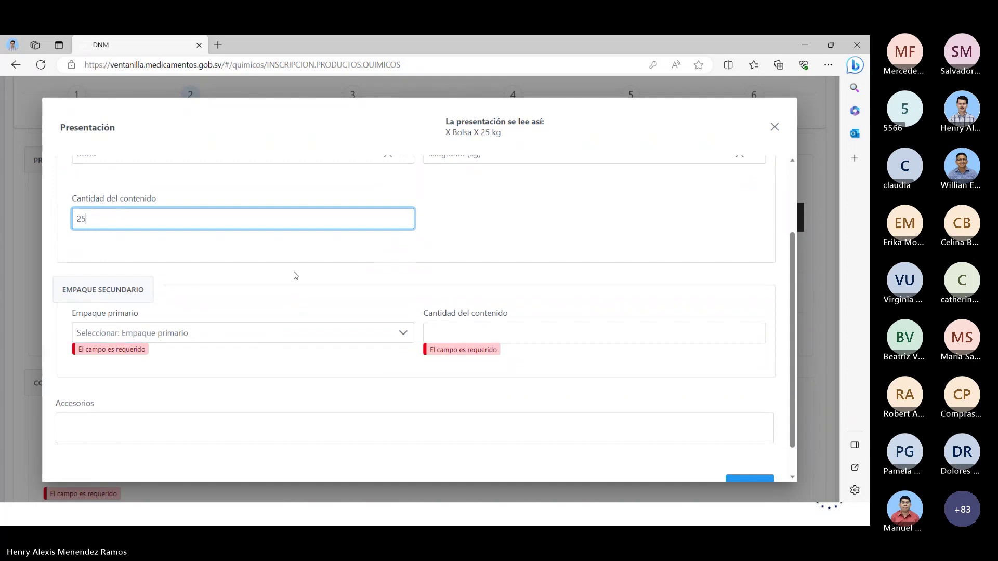
scroll(295, 276, up, 1)
scroll(296, 275, up, 1)
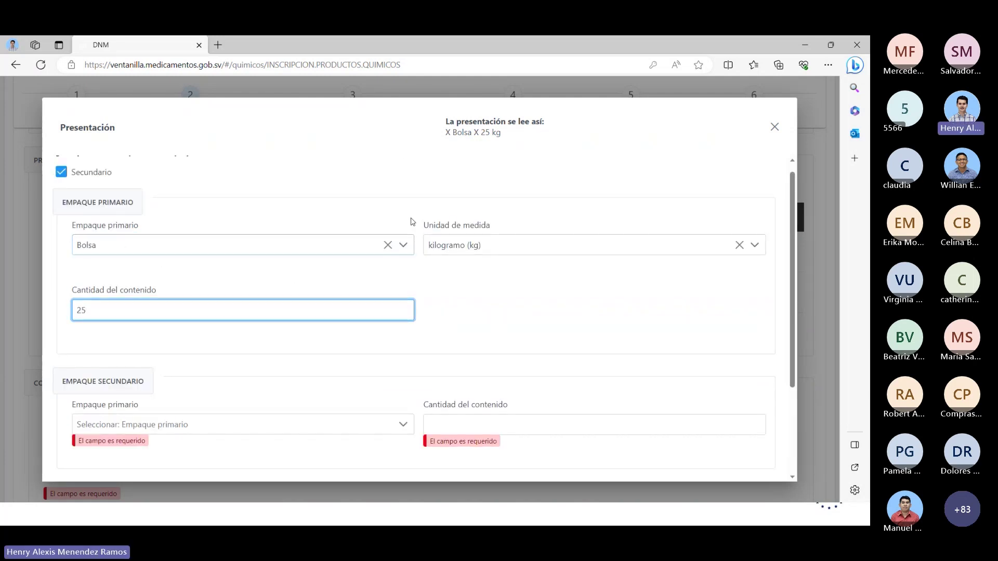
scroll(286, 271, down, 2)
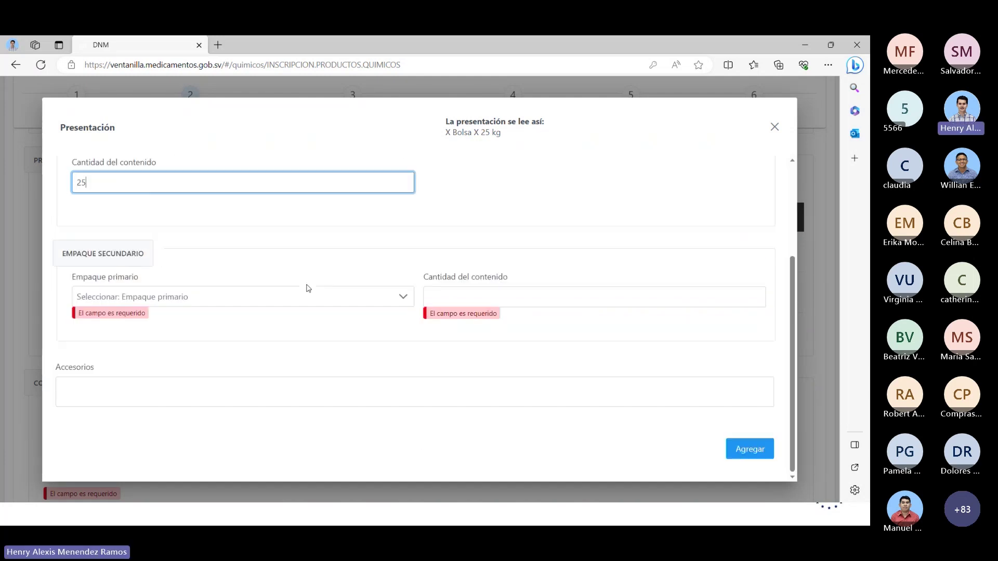
click(225, 304)
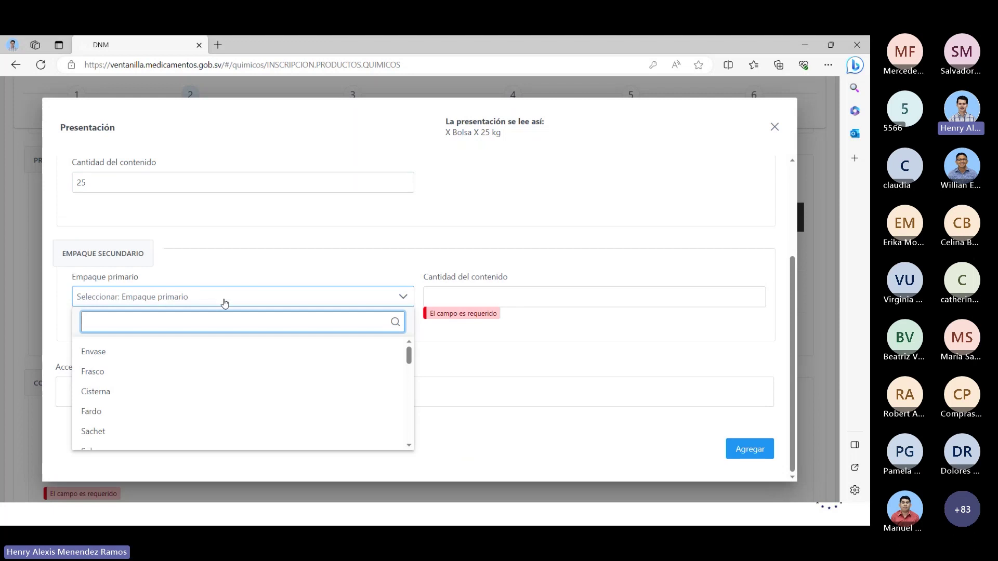
scroll(187, 404, down, 3)
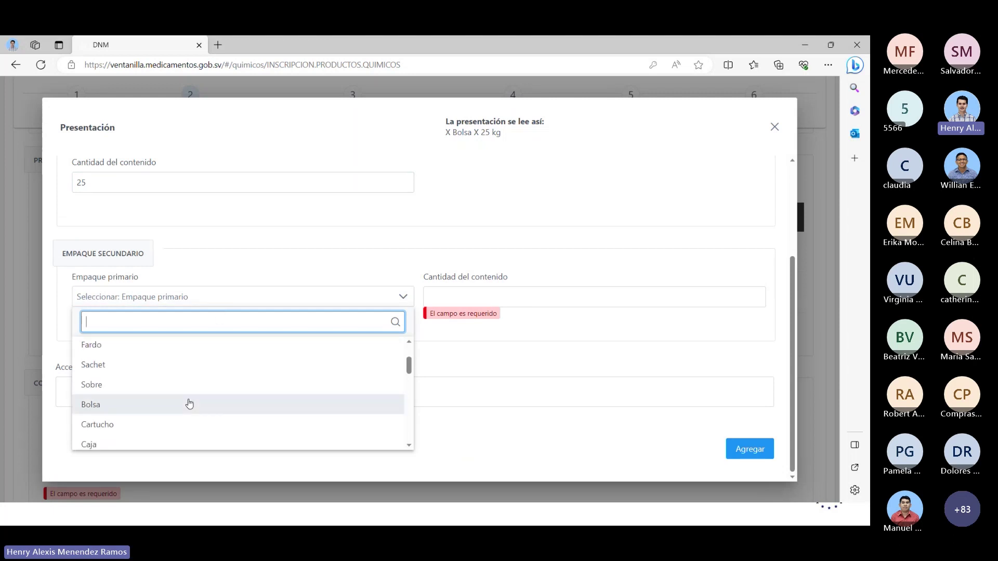
click(143, 400)
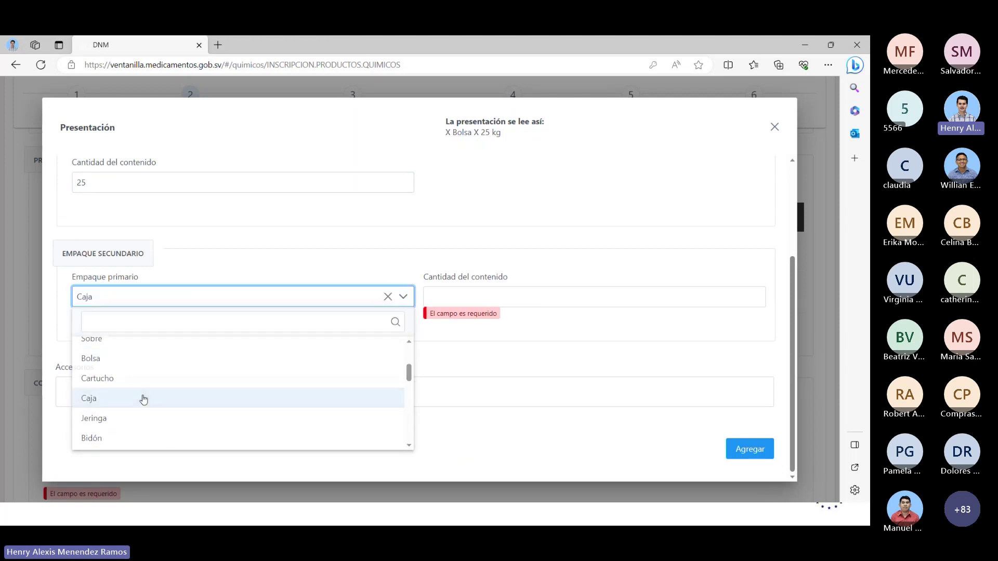
click(446, 295)
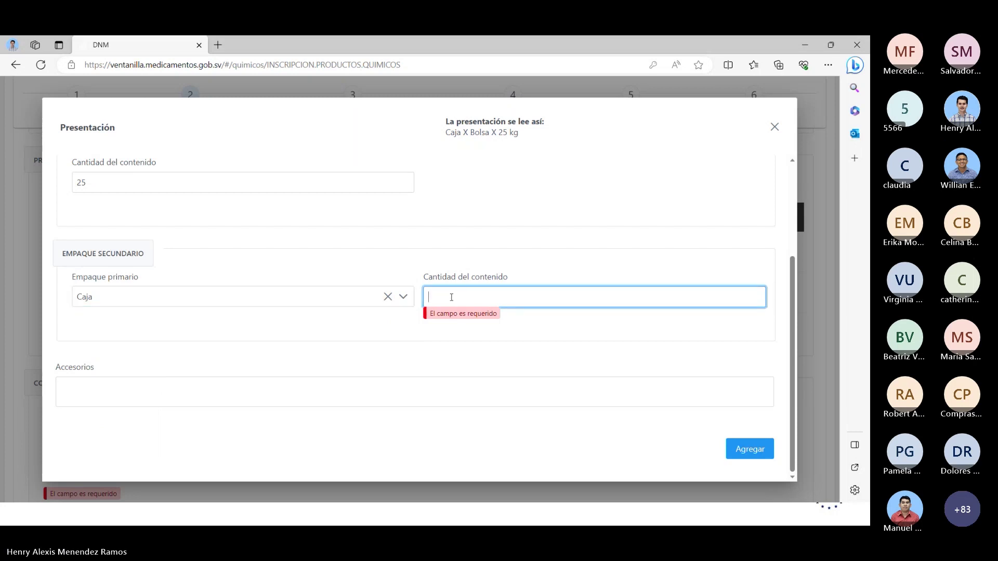
text(1)
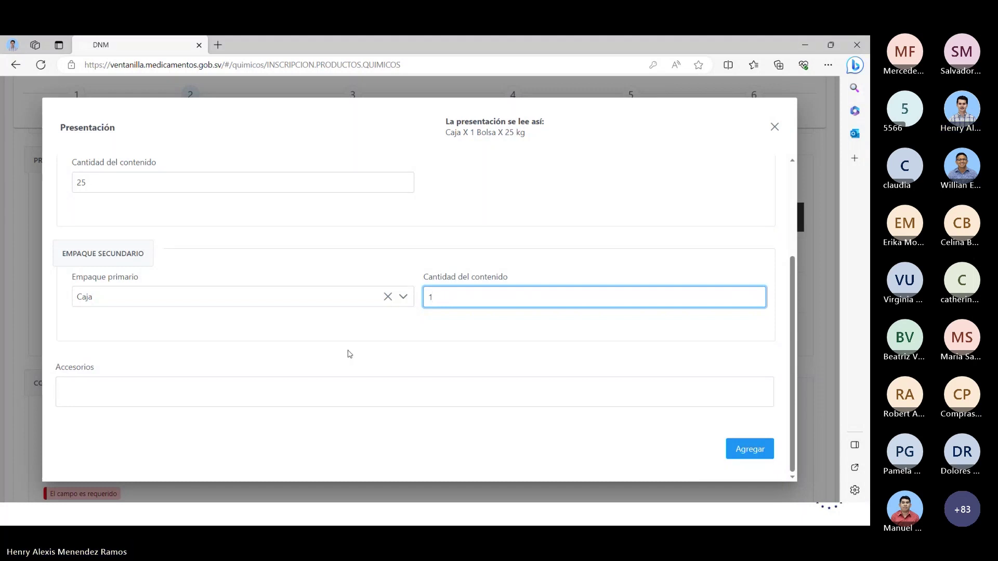
key(BackSpace)
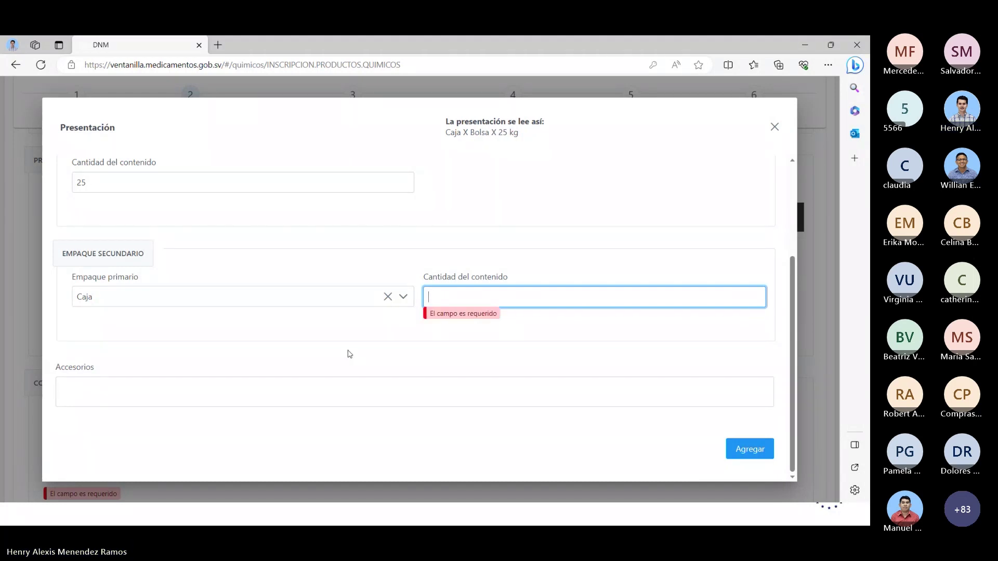
scroll(346, 280, up, 2)
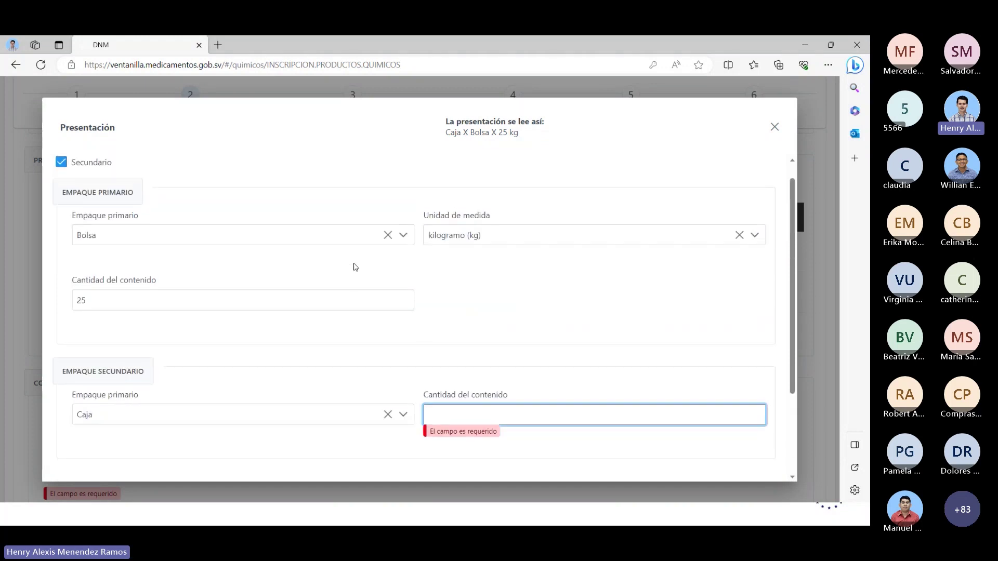
scroll(396, 322, up, 1)
scroll(314, 343, down, 3)
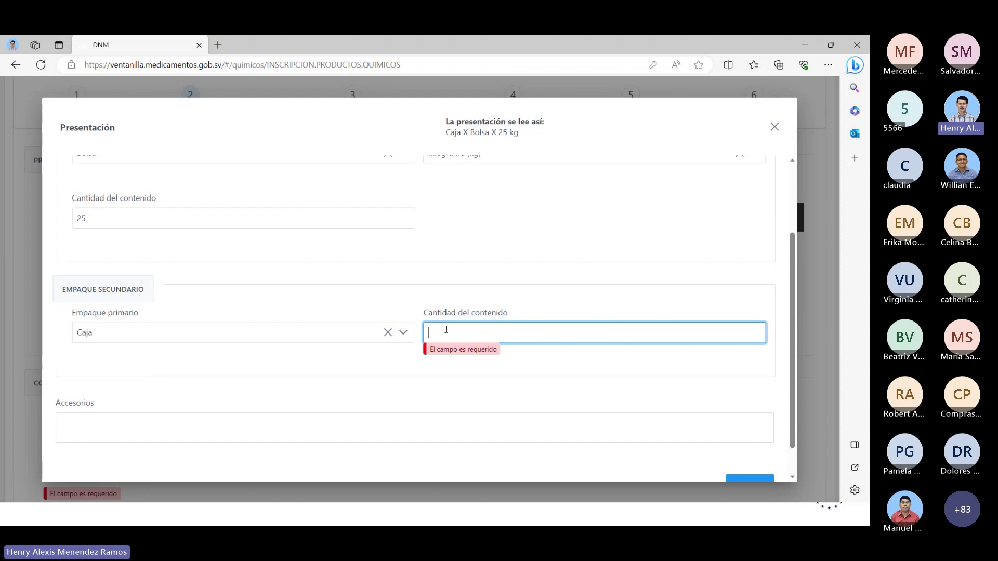
text(10)
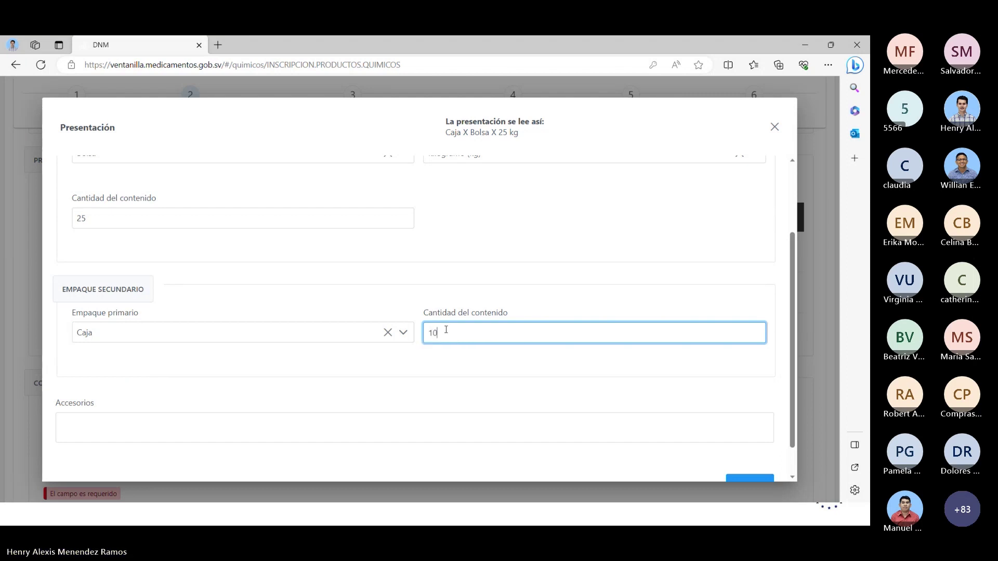
scroll(749, 405, down, 1)
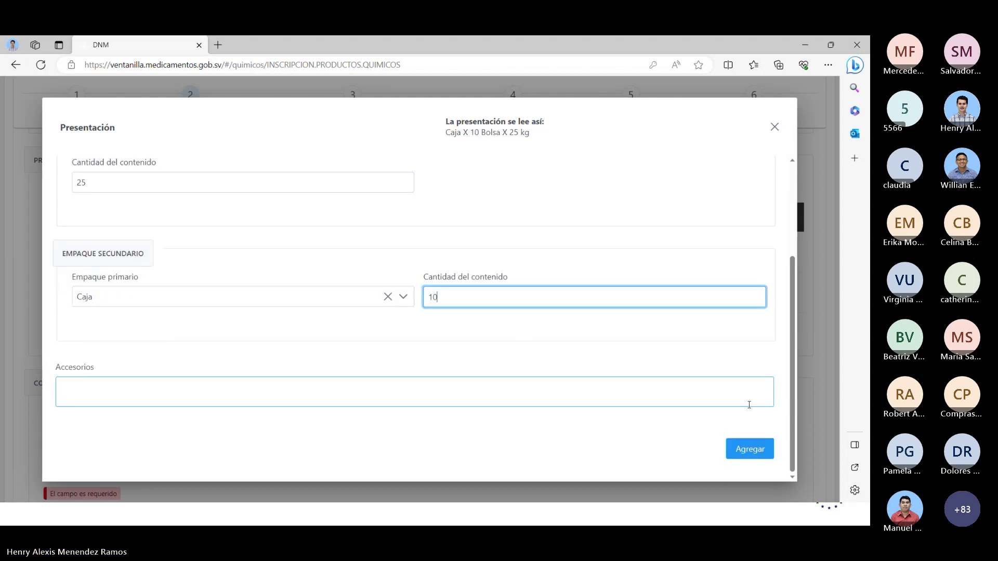
click(750, 449)
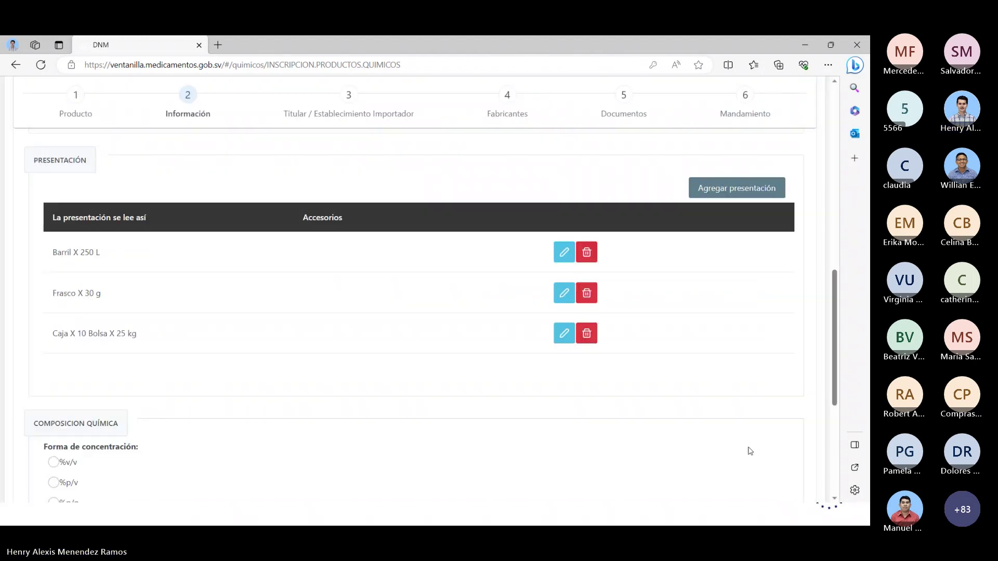
Scroll down to Composición química and choose %p/p as the concentration form
scroll(748, 329, down, 2)
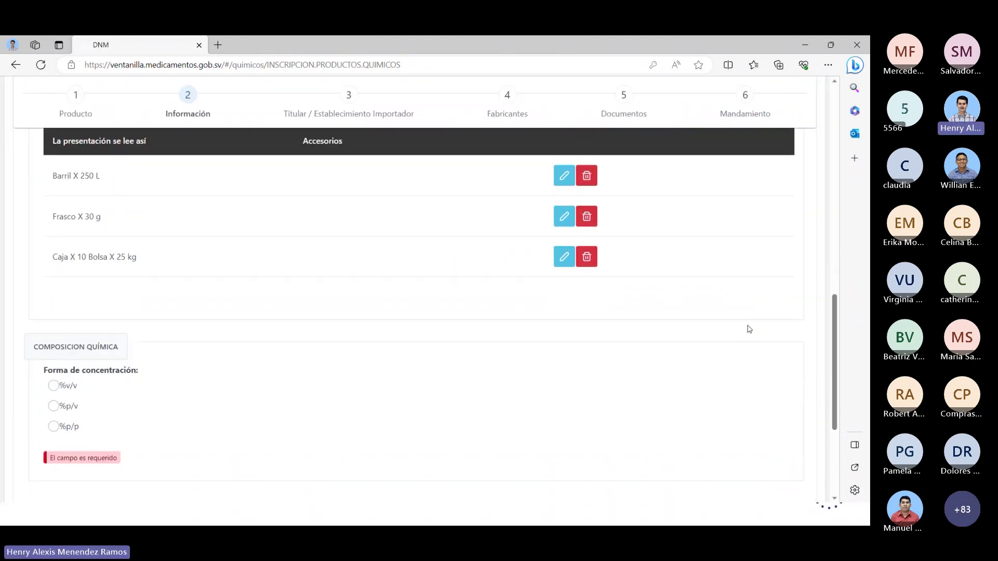
scroll(749, 329, up, 4)
scroll(749, 329, up, 3)
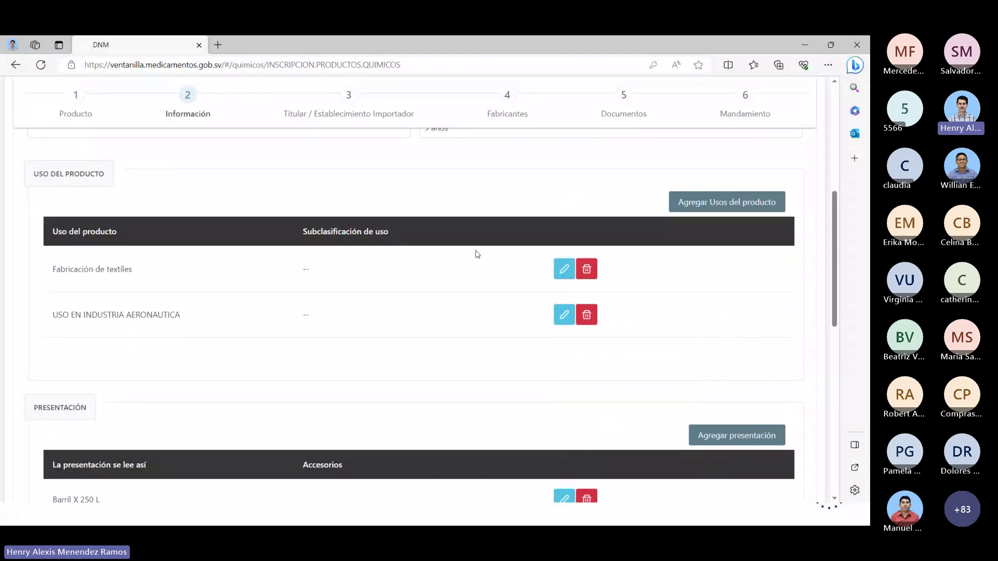
scroll(477, 255, down, 4)
scroll(475, 251, up, 2)
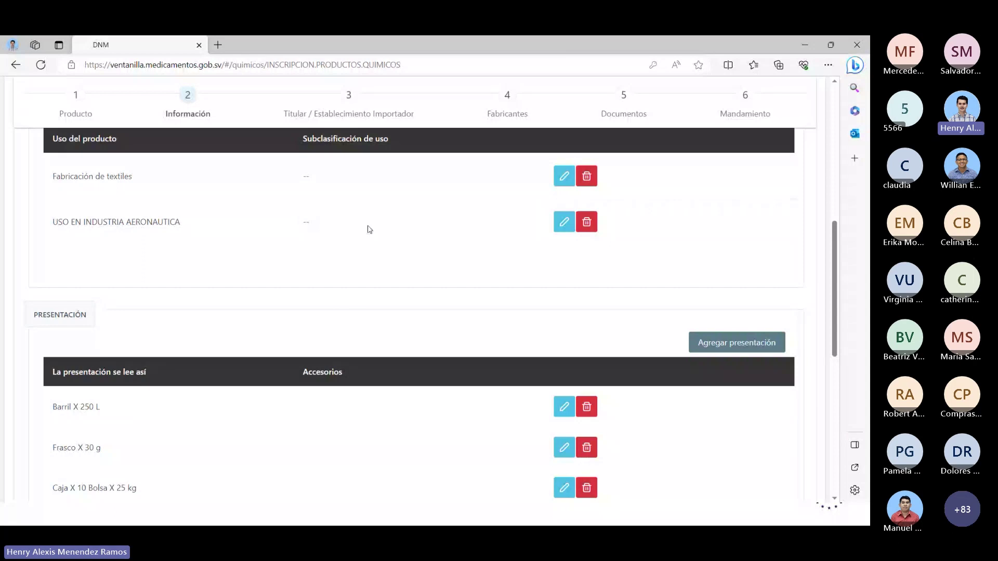
scroll(573, 264, down, 3)
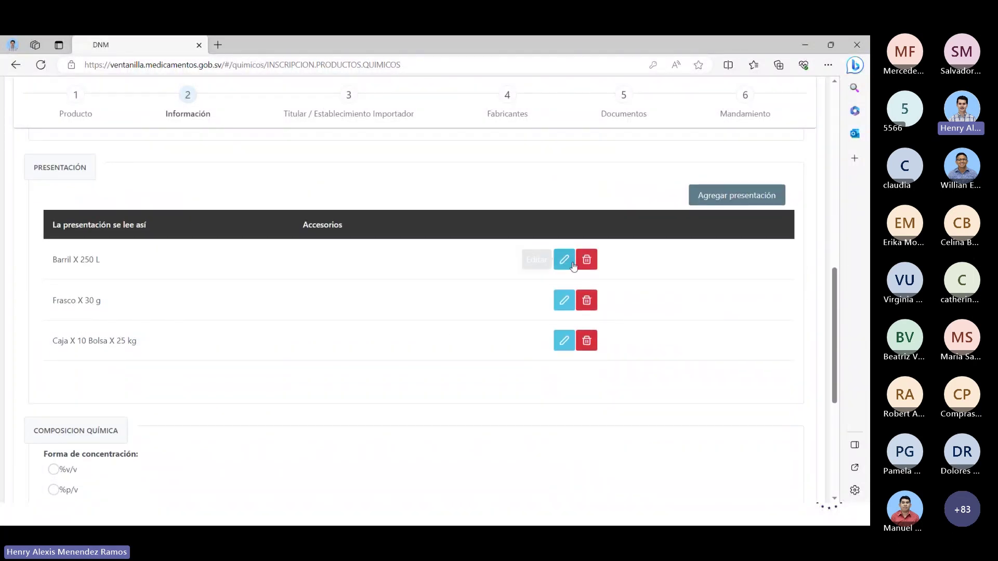
scroll(334, 311, down, 4)
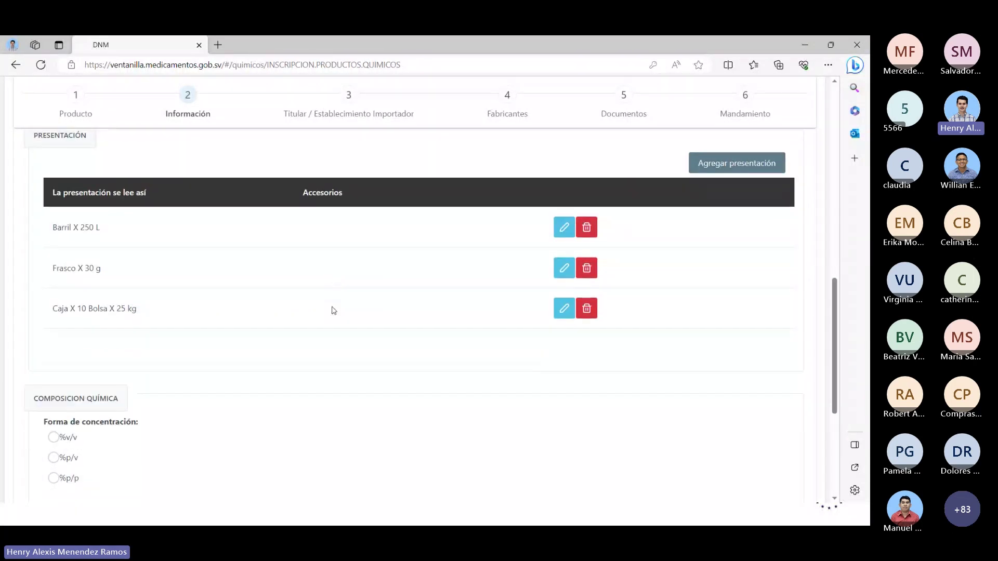
scroll(333, 310, down, 2)
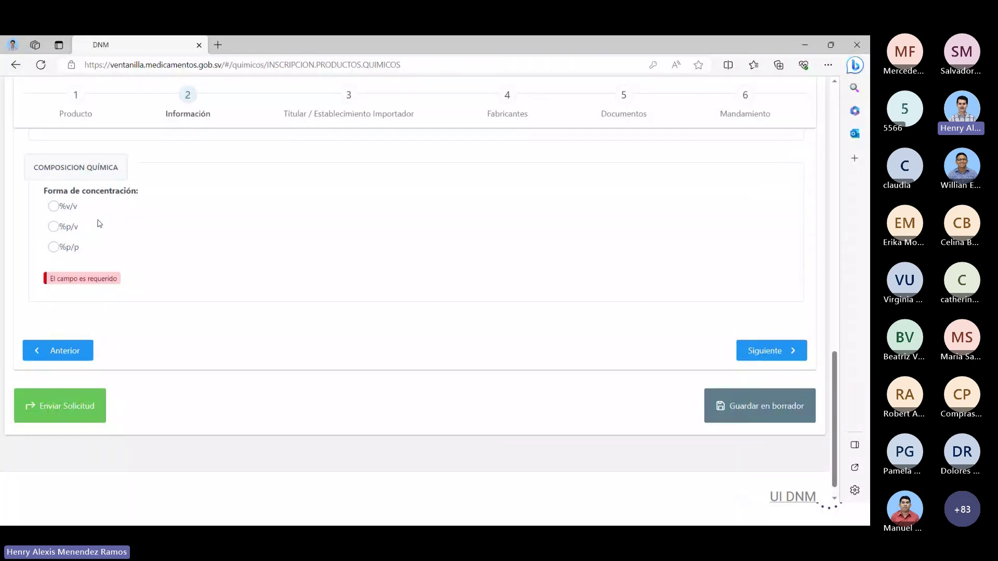
scroll(113, 225, down, 1)
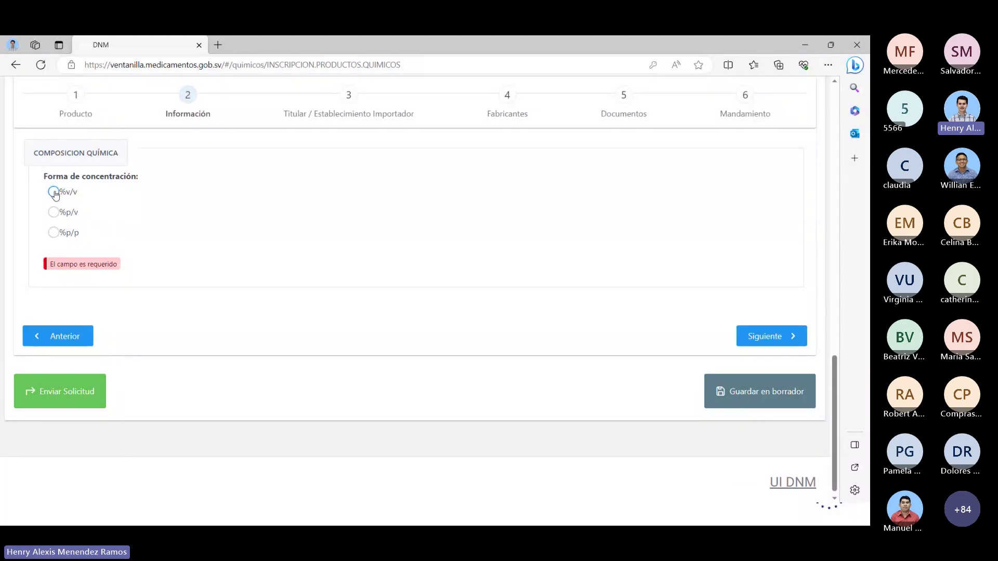
click(55, 234)
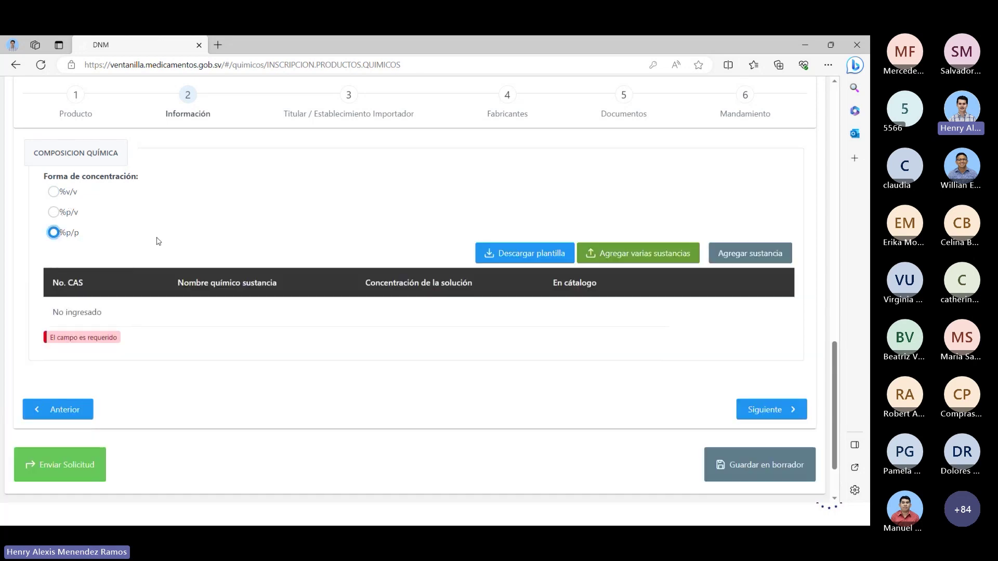
scroll(158, 241, down, 1)
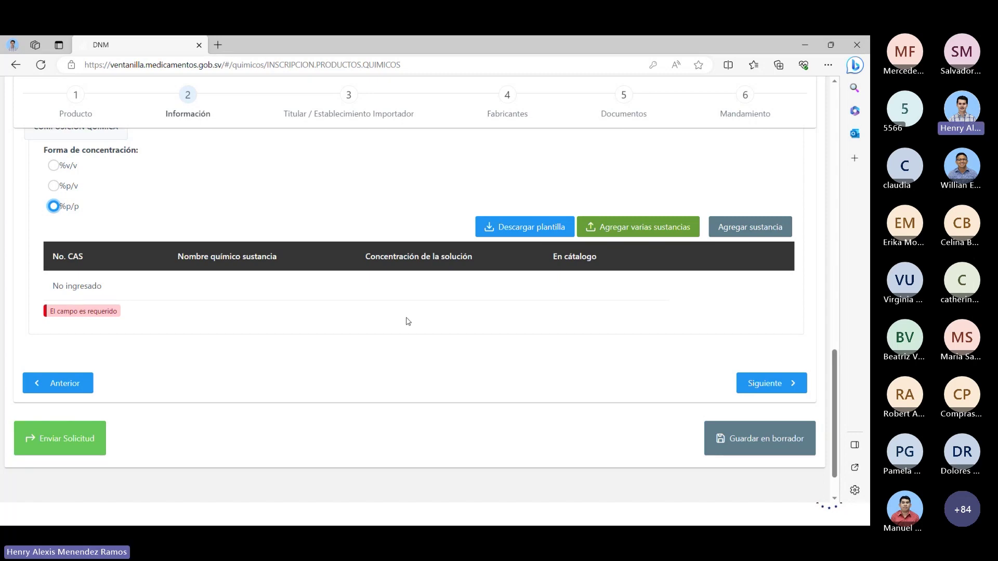
key(alt+Tab)
Page through the slideshow to the 'Composición química: ingreso con plantilla' slide
key(Right)
key(Right)
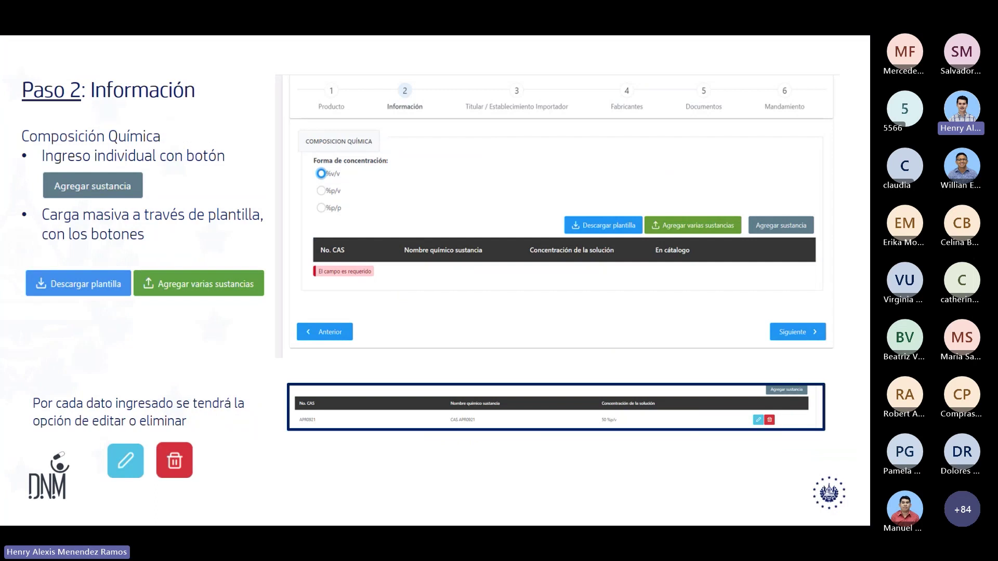
key(Right)
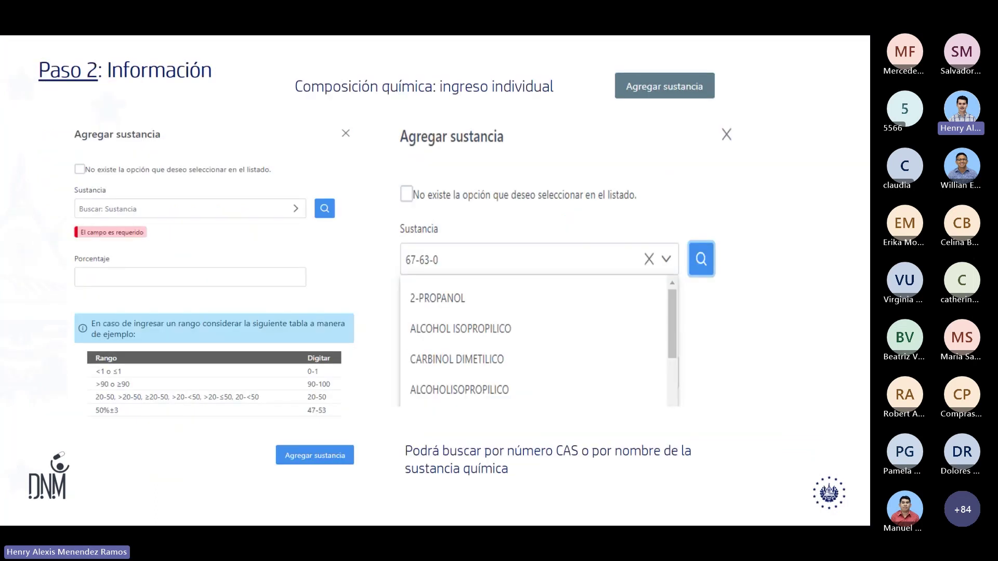
key(Right)
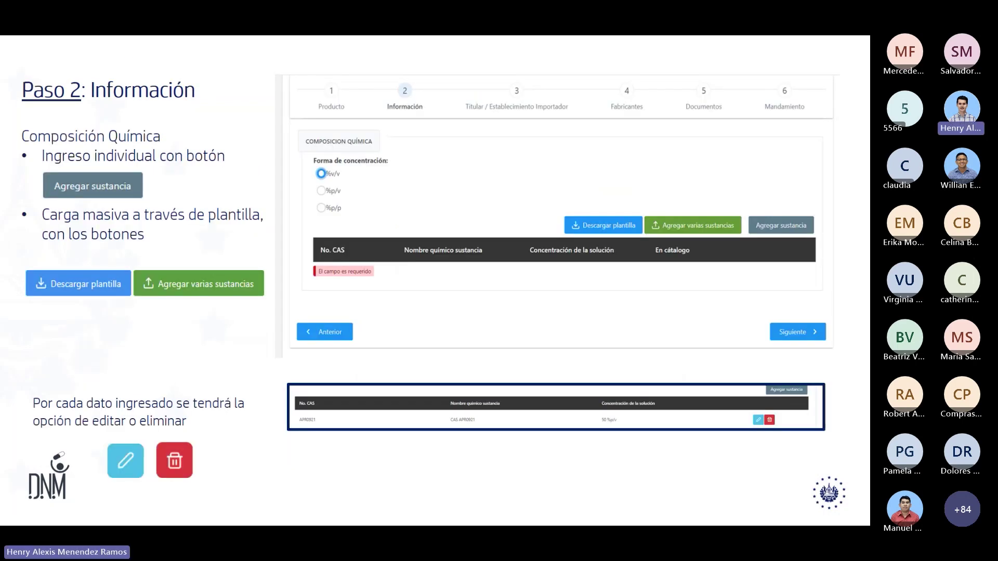
key(Left)
key(Right)
key(Right)
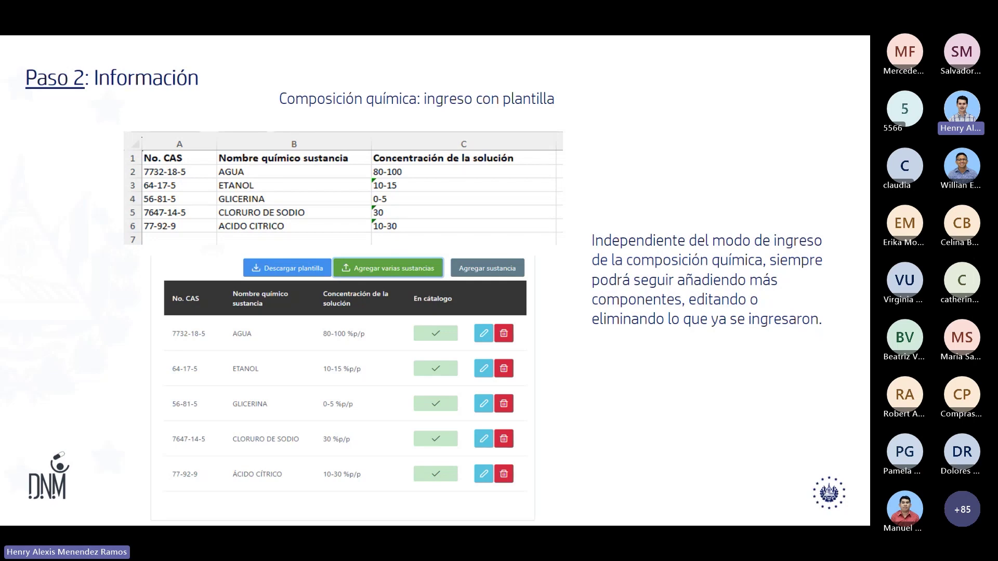
key(alt+Tab)
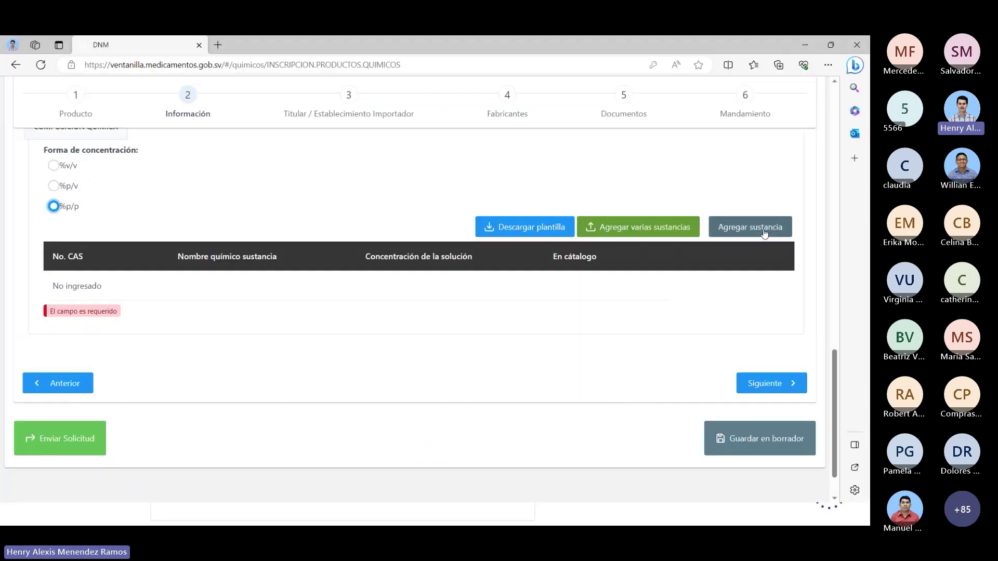
Add AGUA, found by CAS 7732-18-5, at 70-90 %p/p to the substances table
click(751, 227)
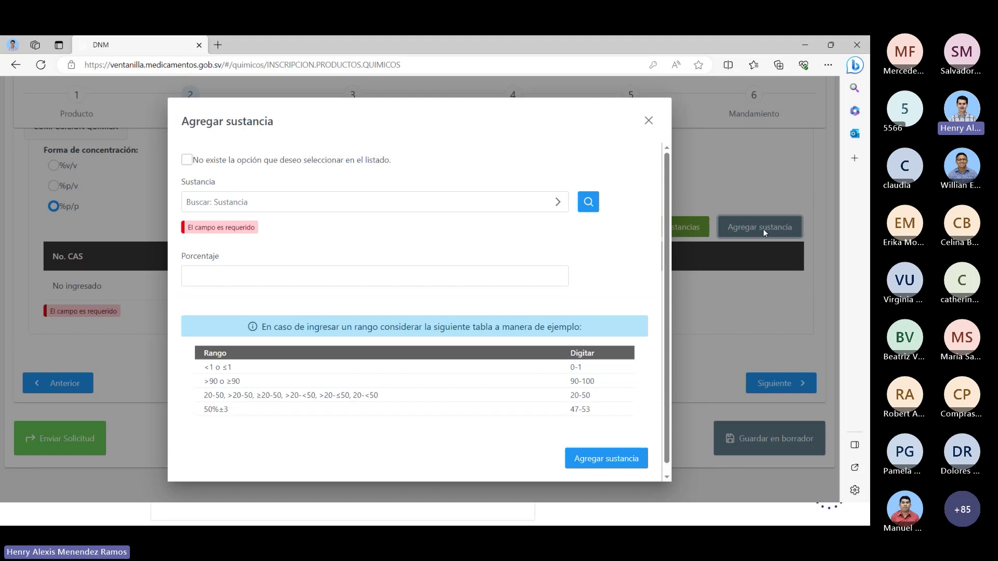
click(246, 203)
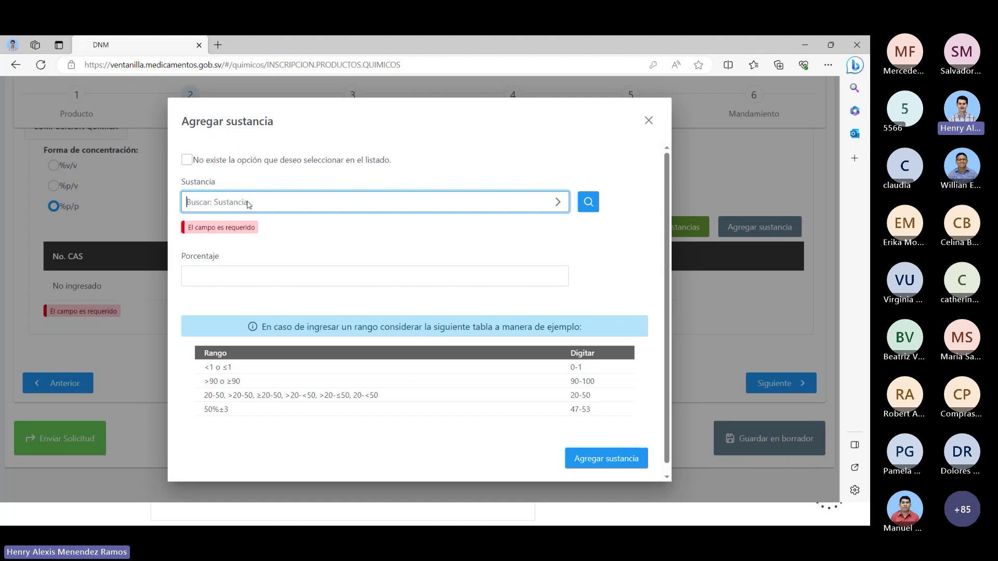
text(7732-18)
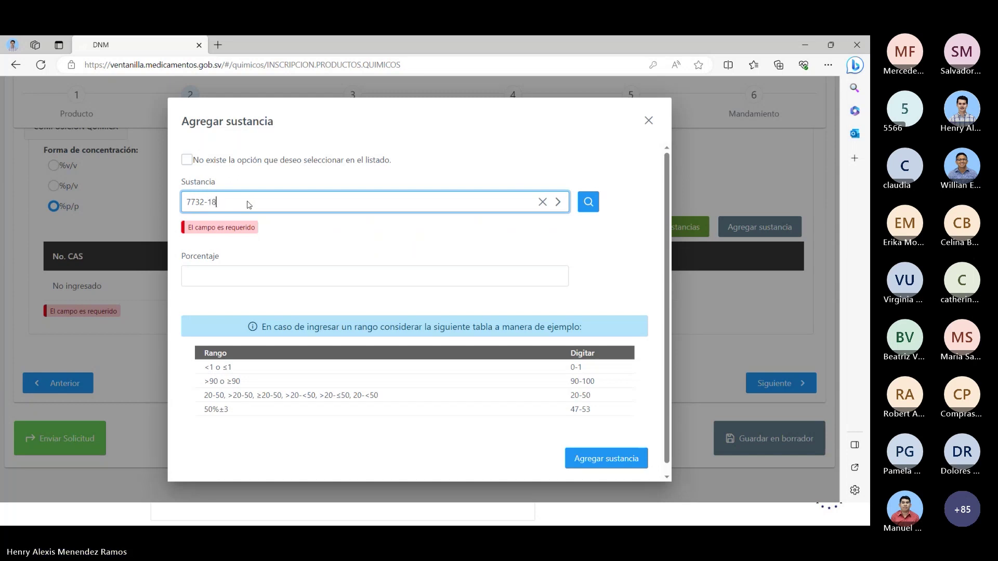
text(-5)
click(590, 203)
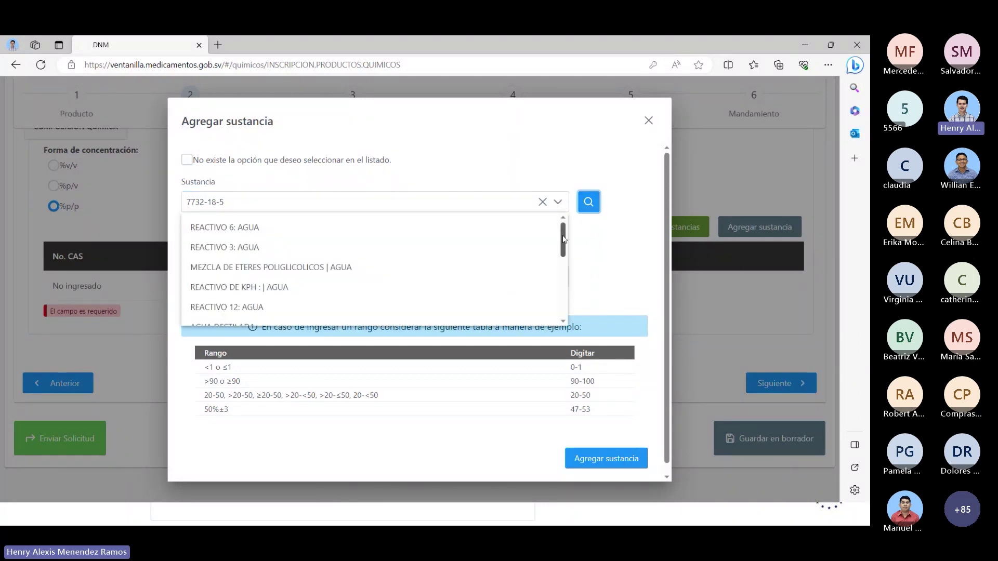
drag(563, 239, 559, 285)
click(261, 259)
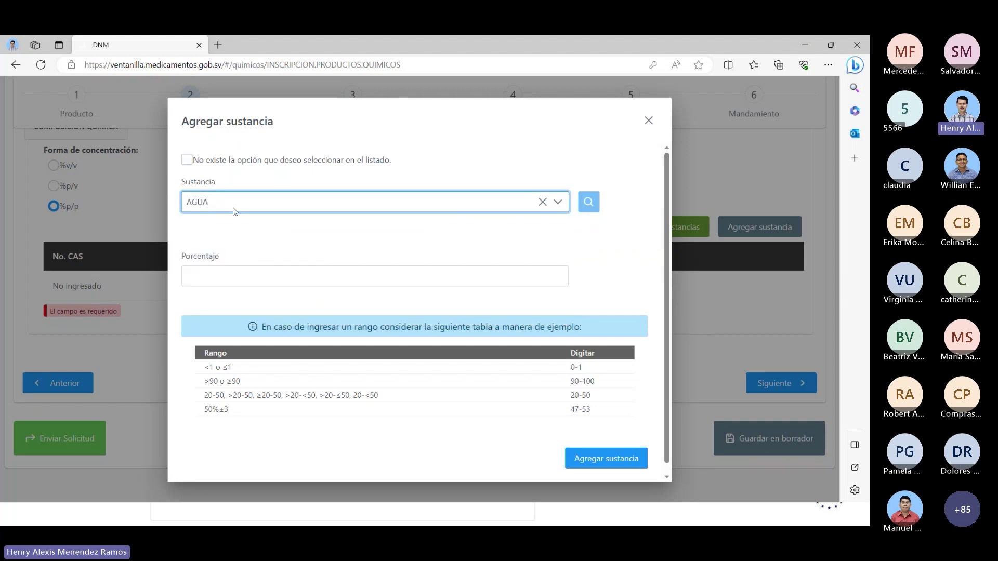
click(257, 276)
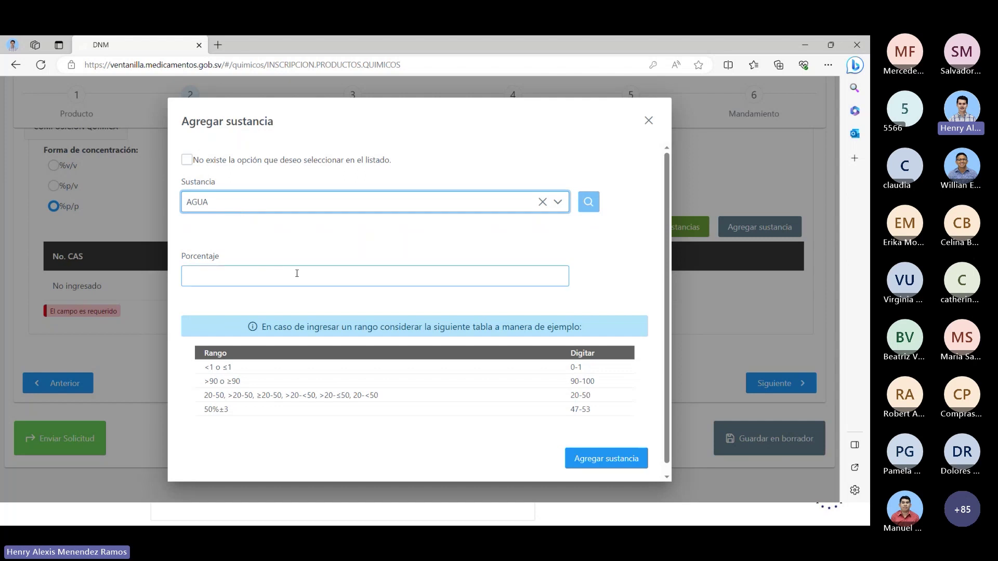
click(257, 276)
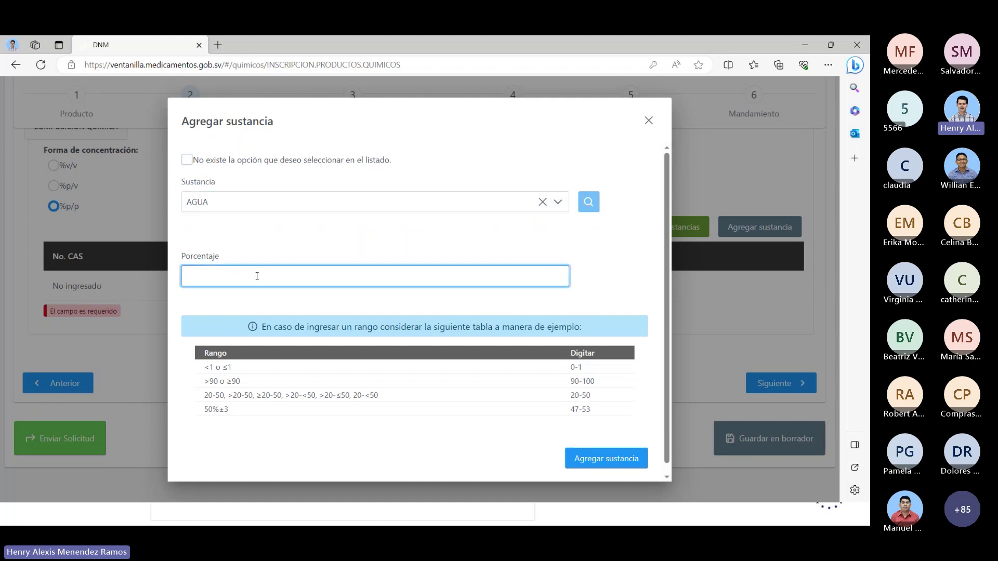
text(70-)
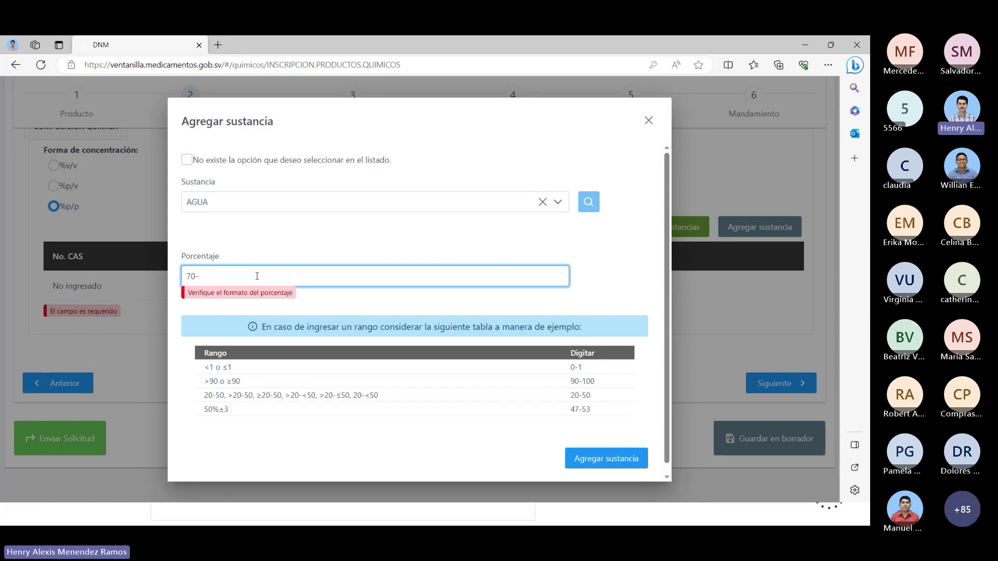
text(90)
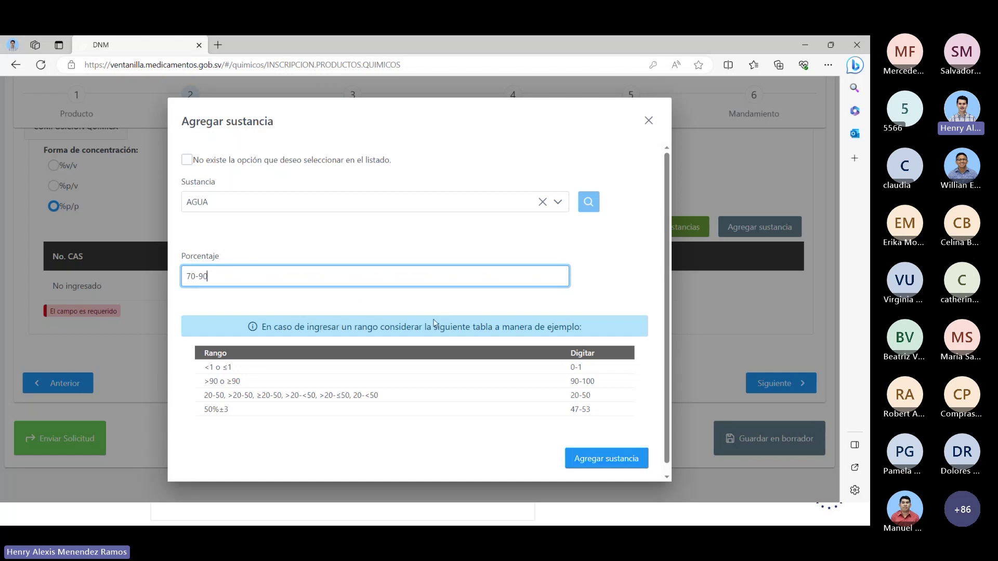
click(613, 462)
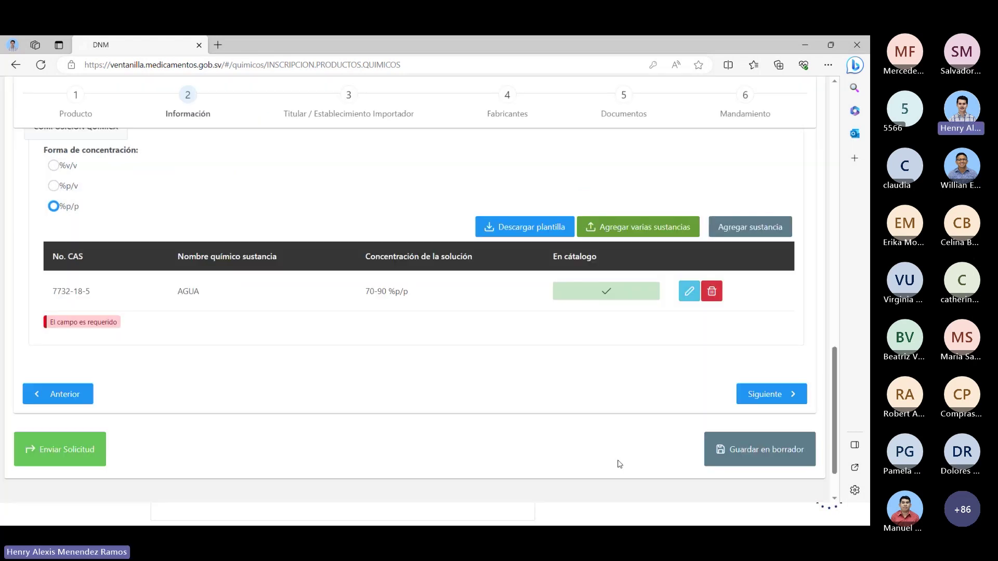
Add ALCOHOL ETÍLICO, found by CAS 64-17-5, at 10-20 %p/p to the composition
click(754, 230)
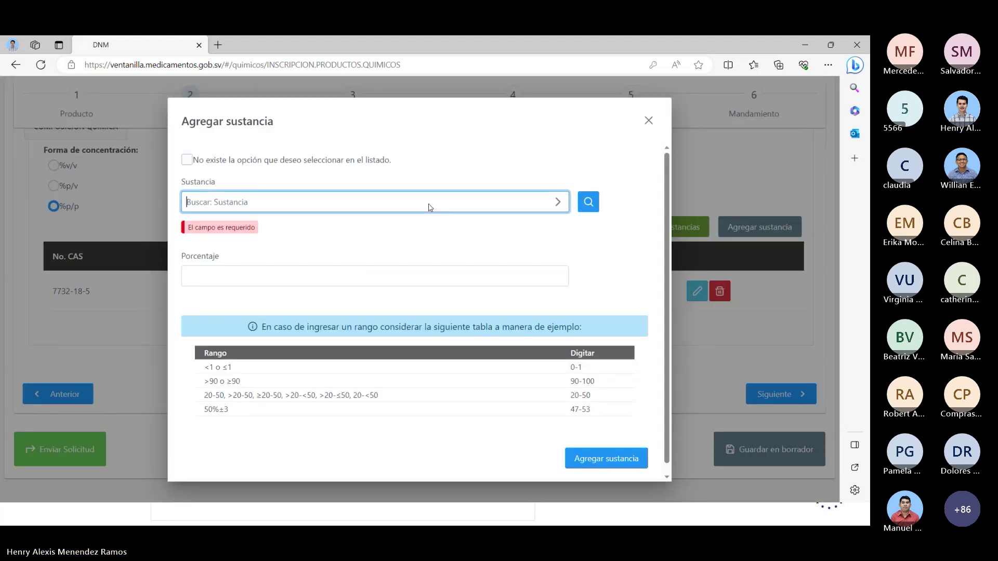
text(64-17-5)
click(589, 203)
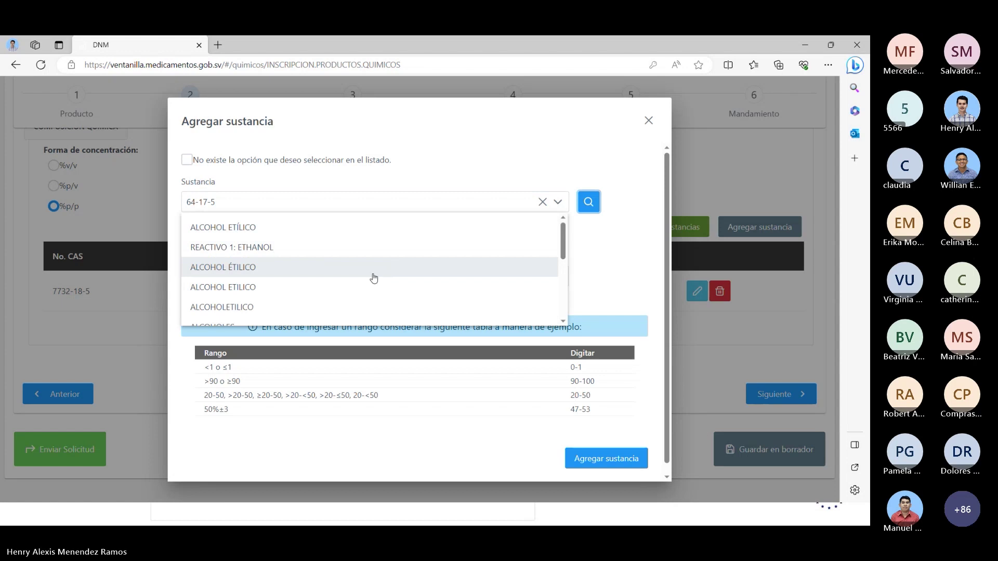
click(293, 228)
click(223, 274)
text(10-)
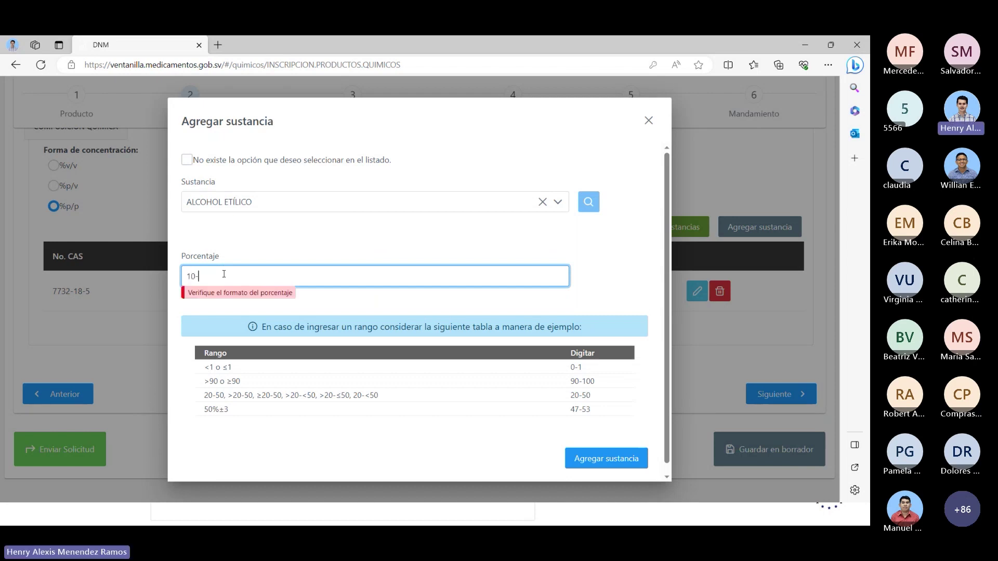
text(20)
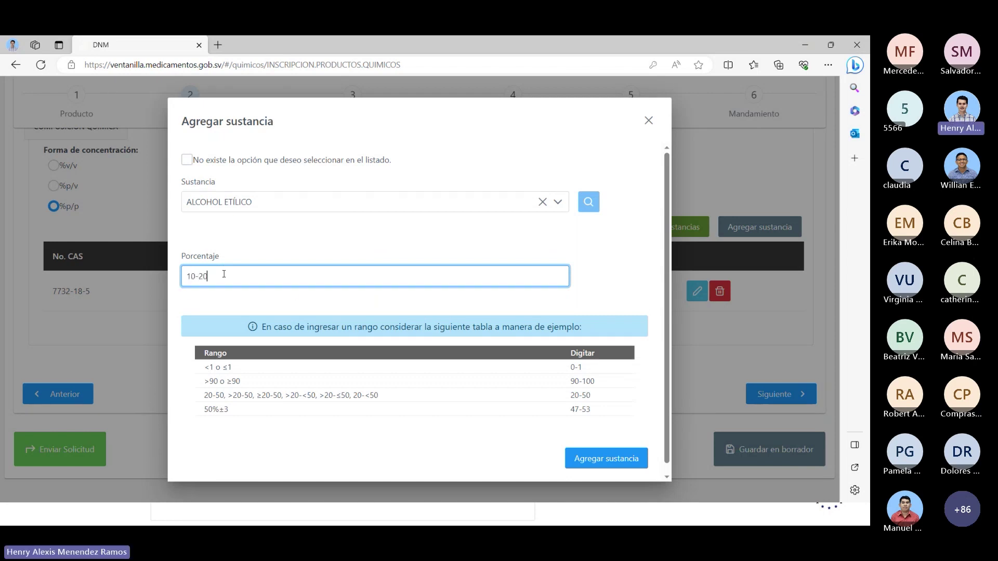
click(602, 467)
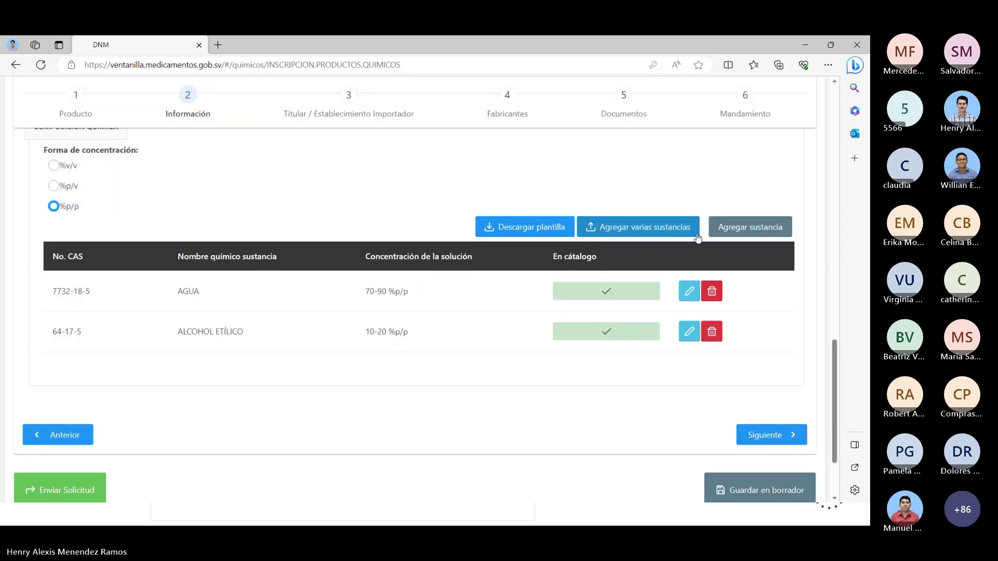
click(760, 227)
Search 'glicerina' and add GLICERINA (CAS 56-81-5) at 40 percent
click(392, 202)
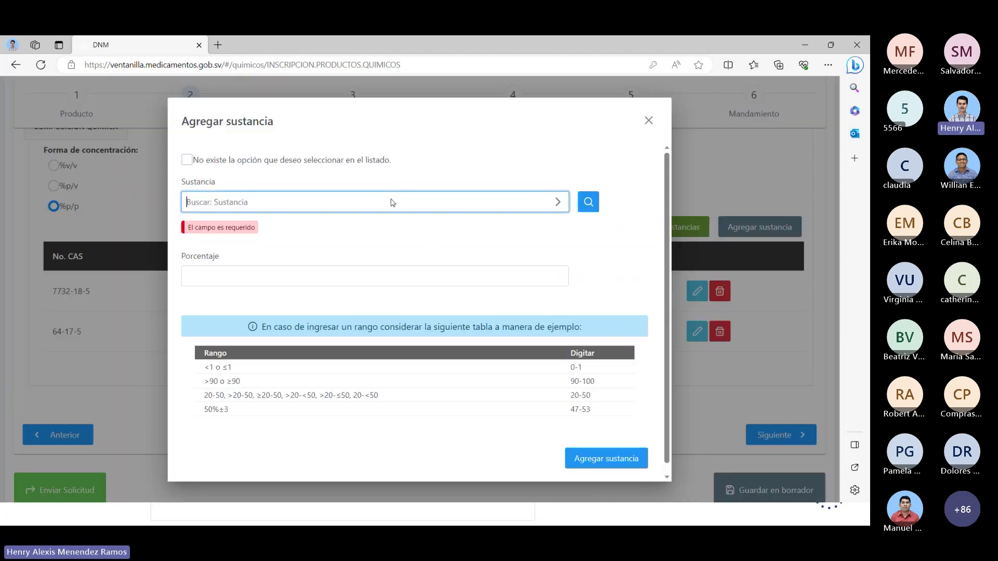
text(gl)
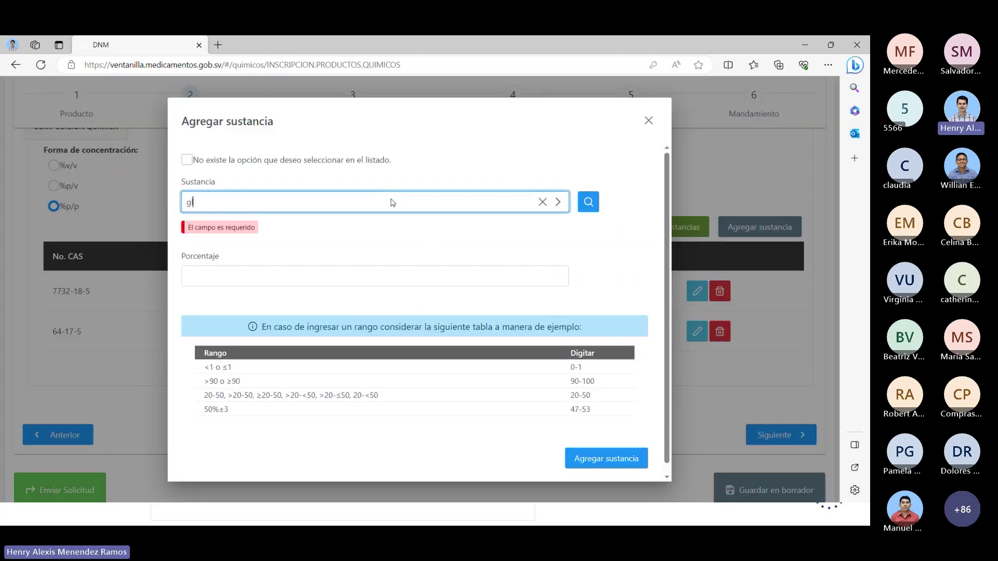
text(icerina)
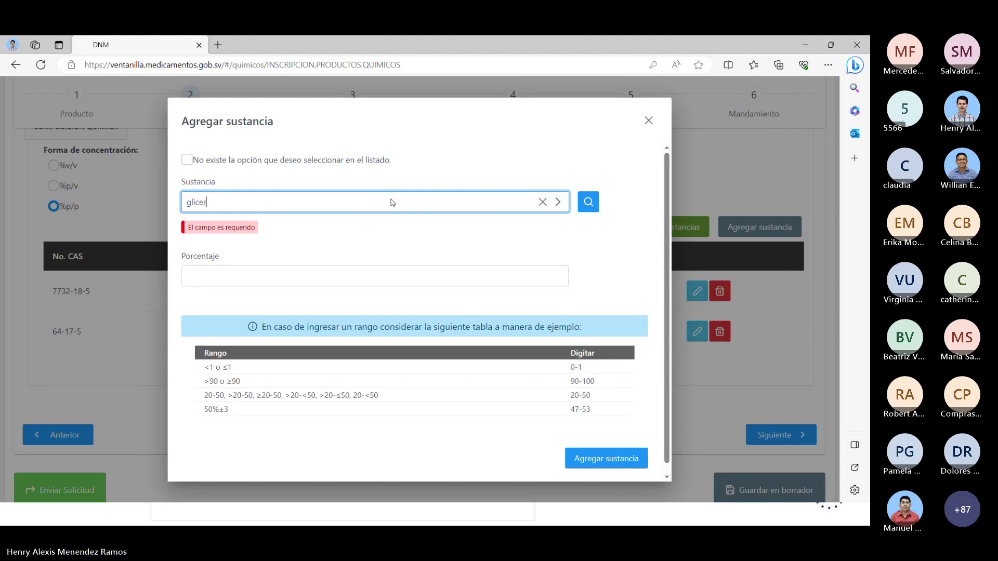
click(592, 202)
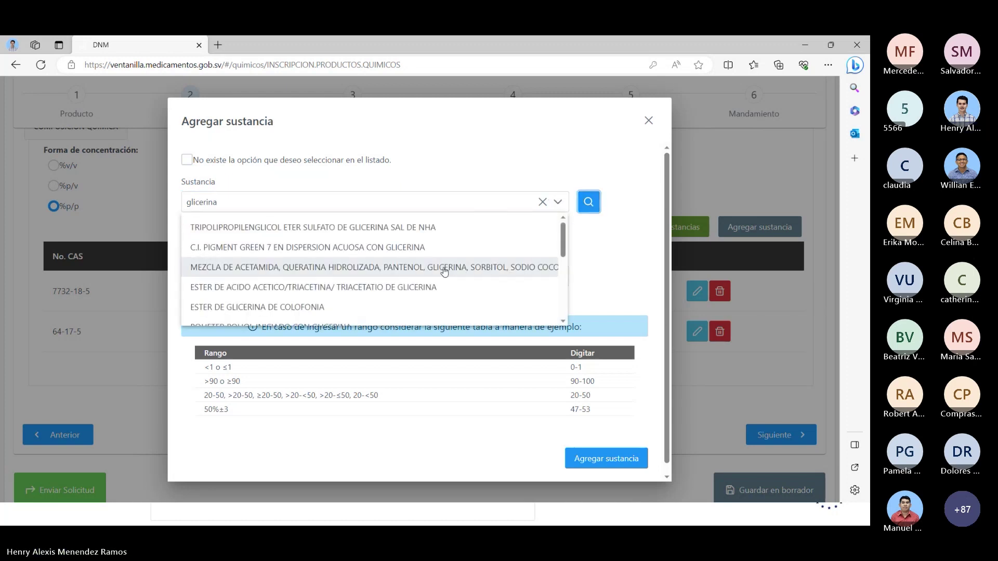
scroll(445, 271, down, 1)
scroll(445, 272, down, 3)
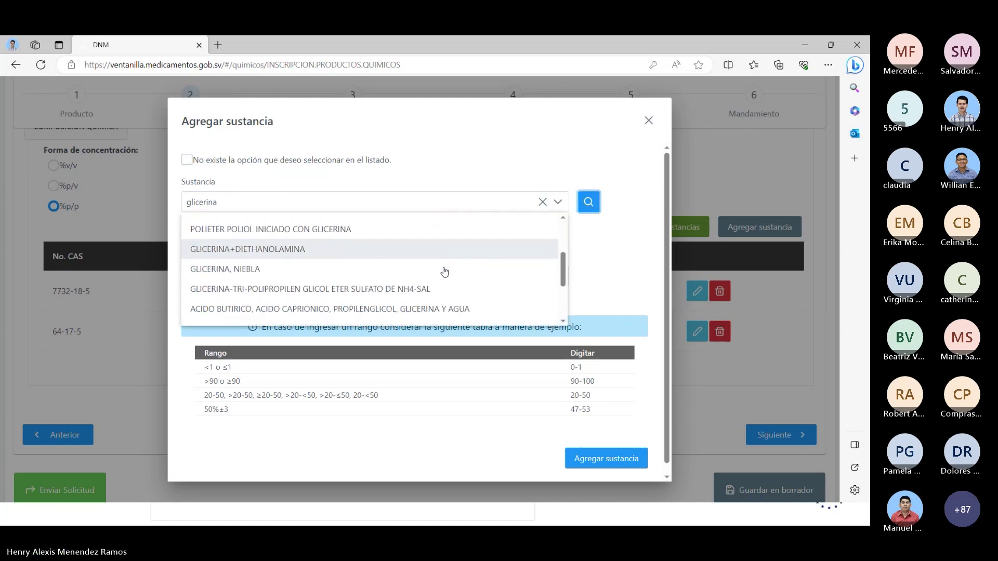
scroll(444, 270, down, 2)
click(278, 285)
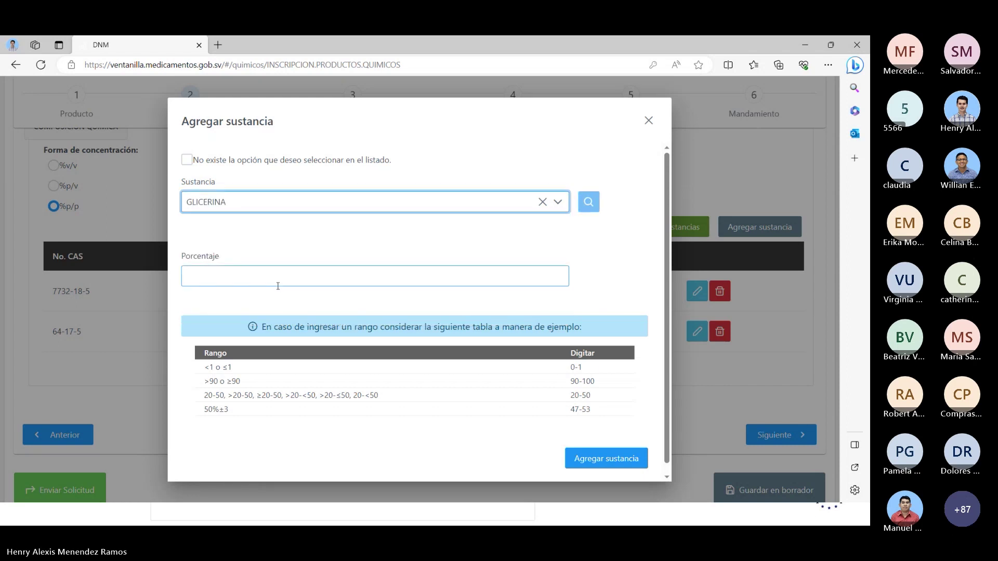
click(339, 279)
text(40)
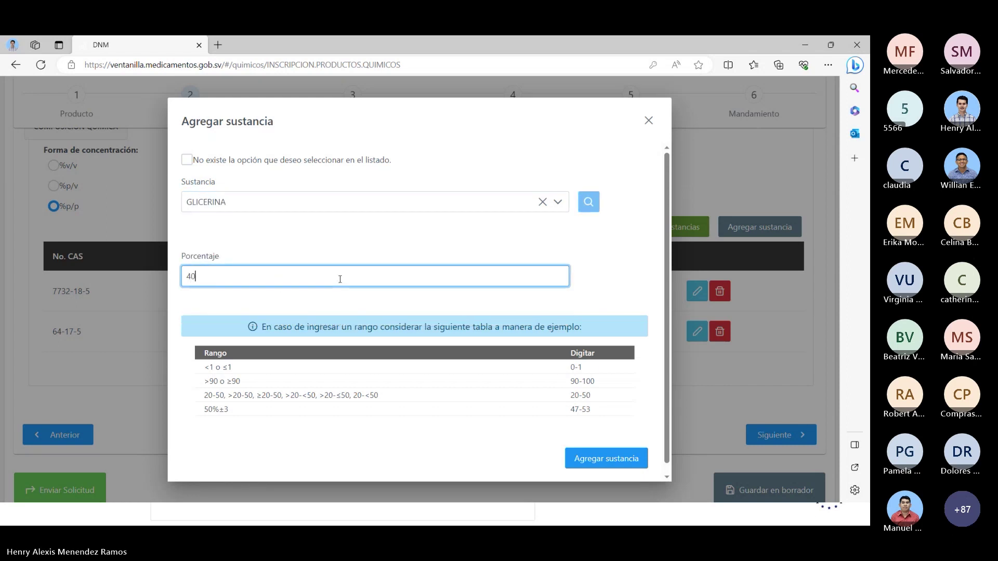
click(605, 464)
click(729, 230)
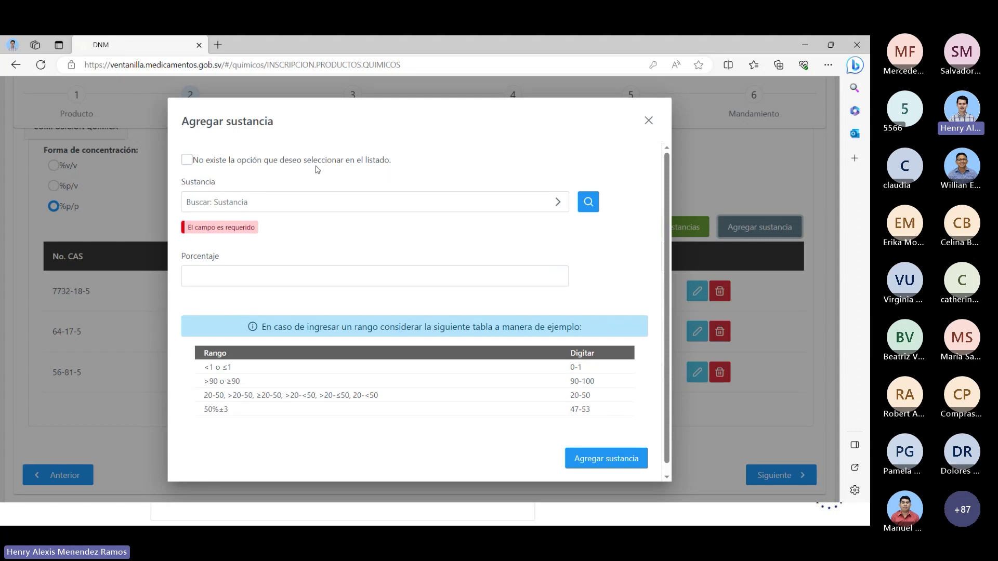
Add an uncatalogued substance named 'secreto comercial' at 10-20 %p/p without a CAS number
click(208, 165)
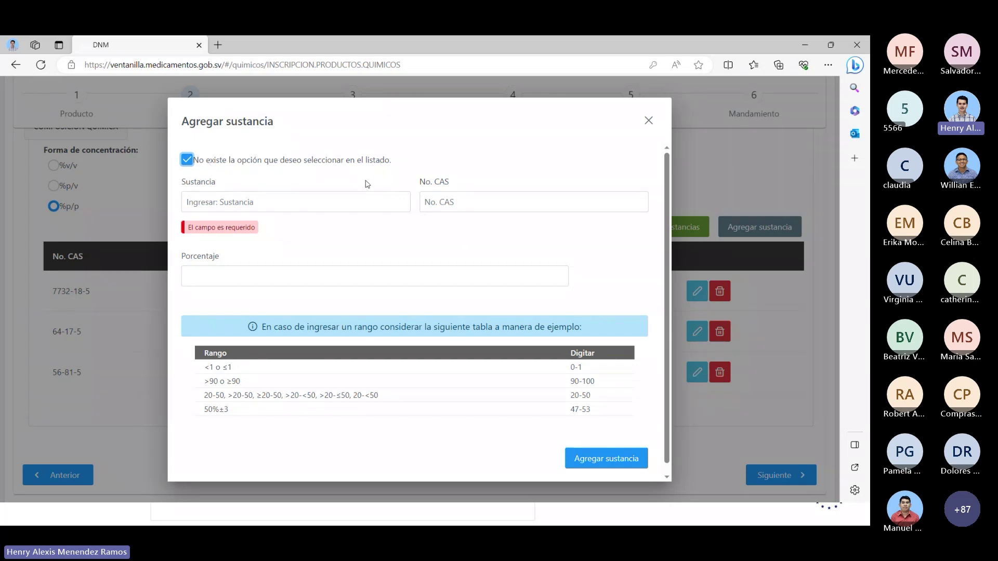
click(364, 202)
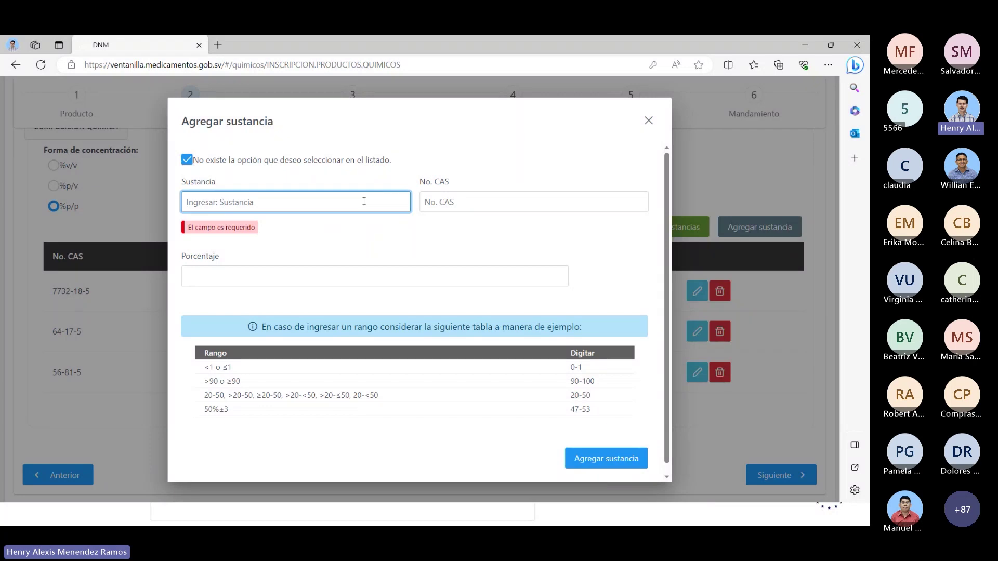
text(s)
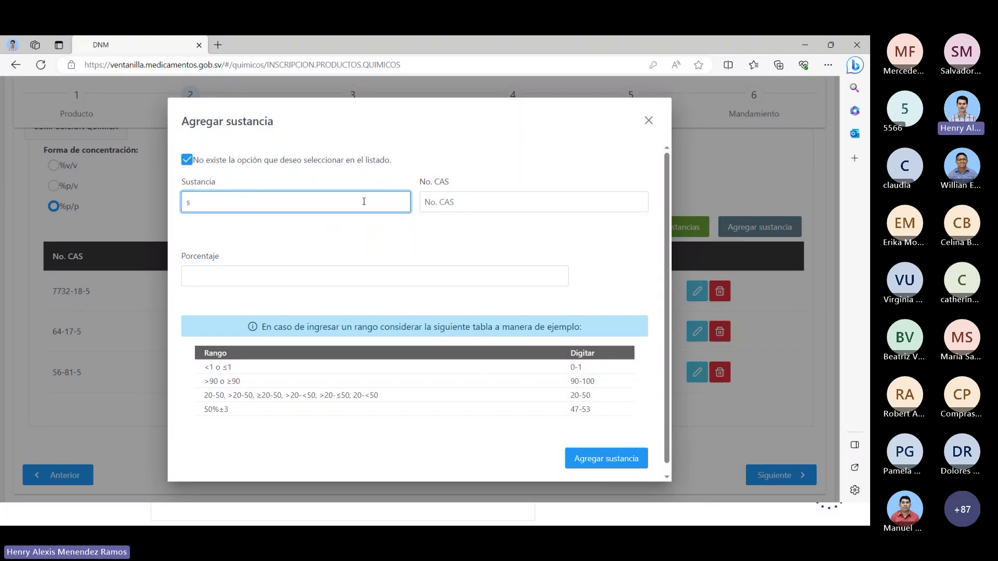
text(ecreto comercial)
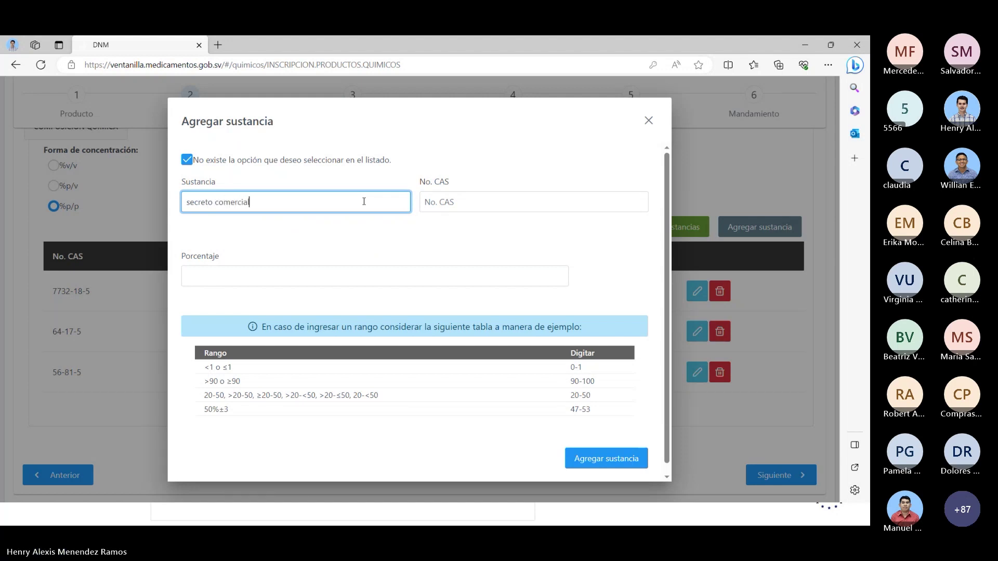
click(475, 198)
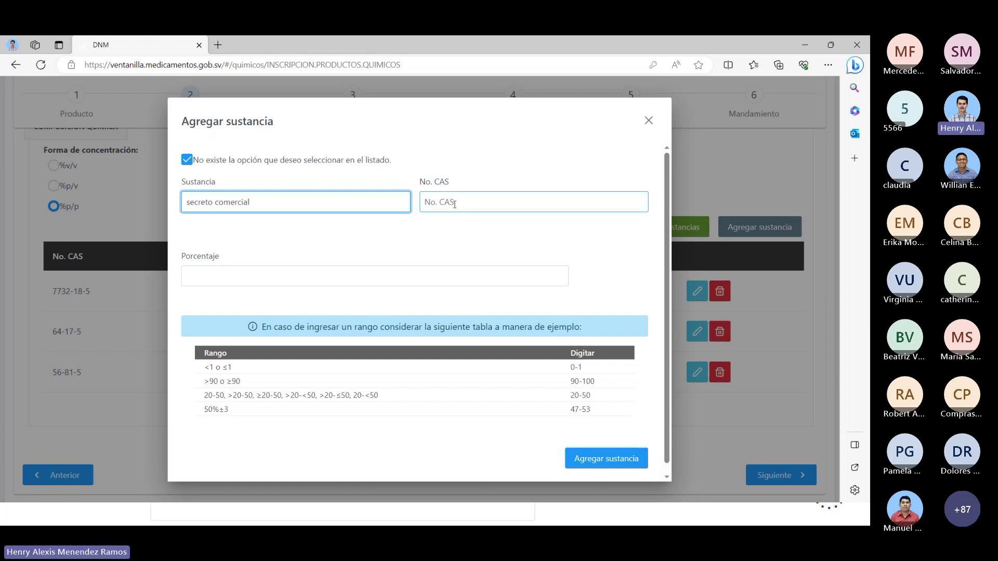
click(264, 276)
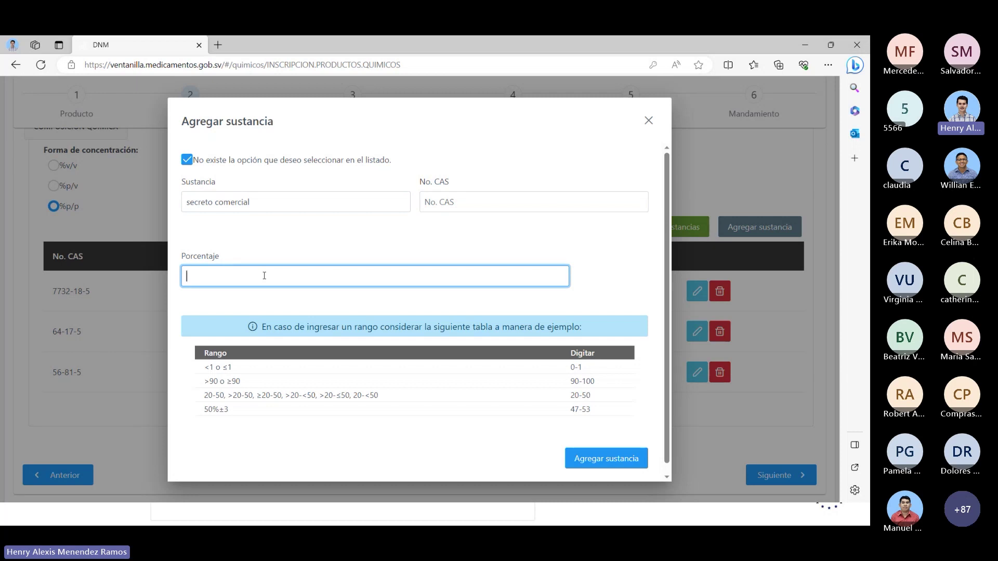
text(10-20)
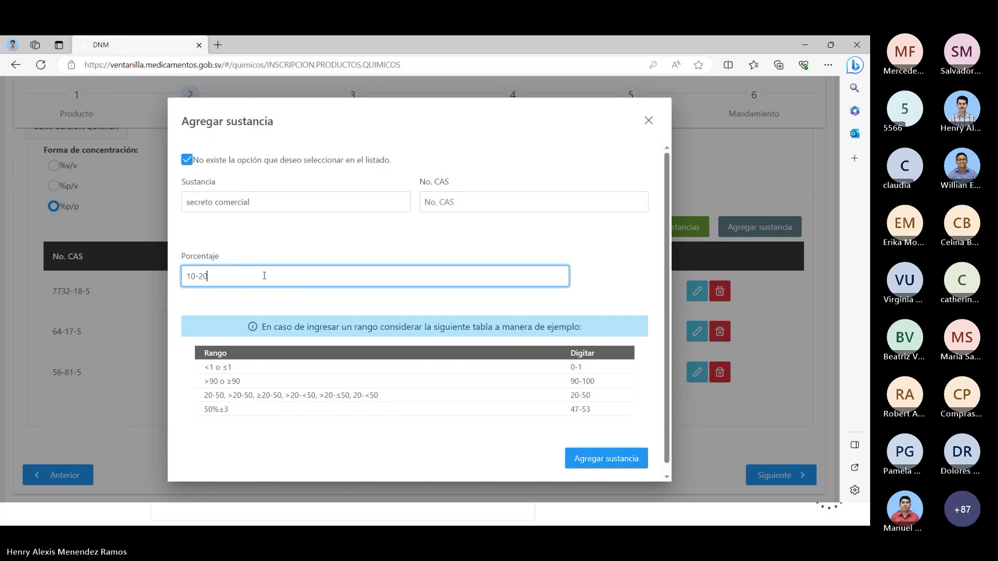
click(608, 459)
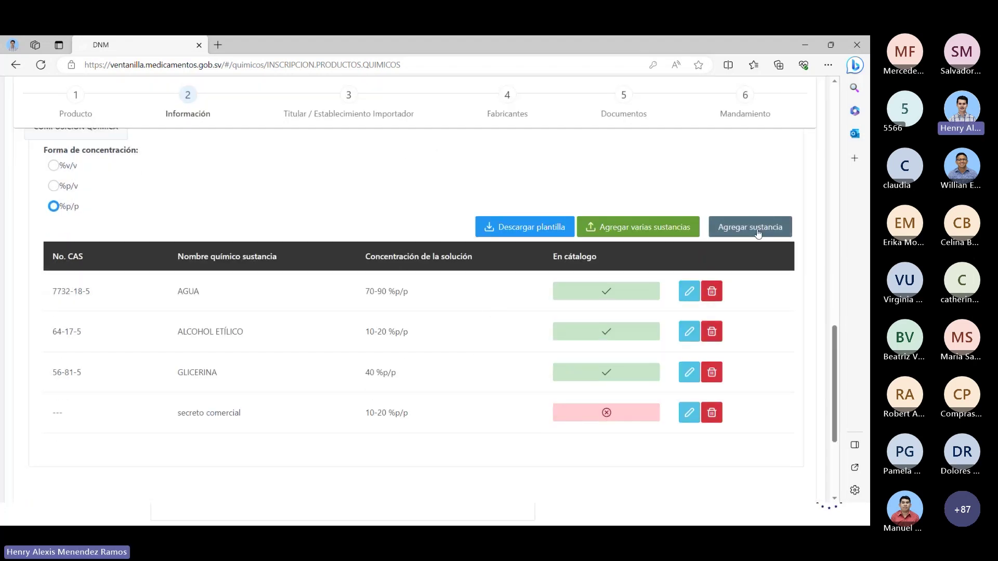
Add uncatalogued 'sustancia resultado de mezcla de' with CAS 123-123-1 at 5 %p/p
click(758, 233)
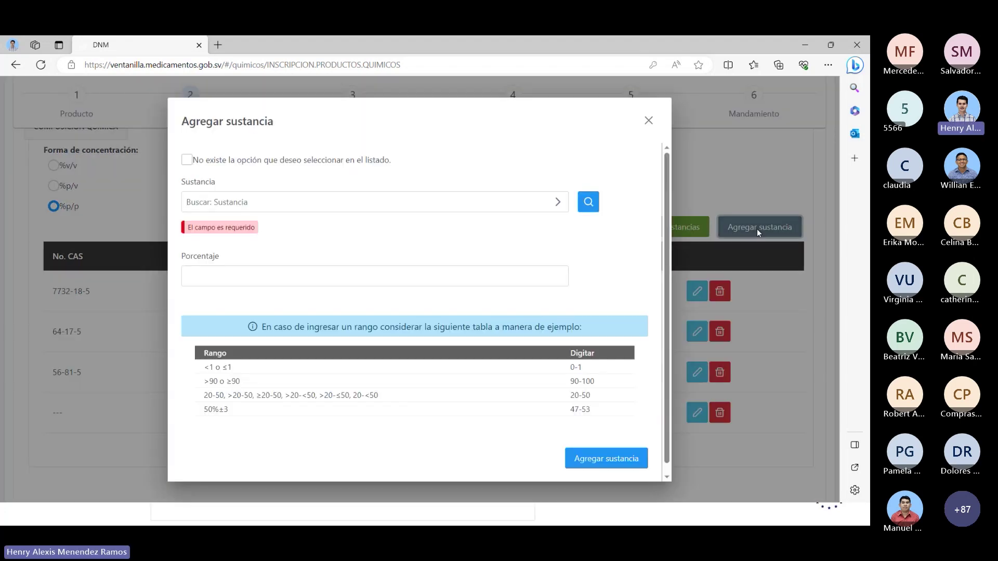
click(187, 159)
click(315, 194)
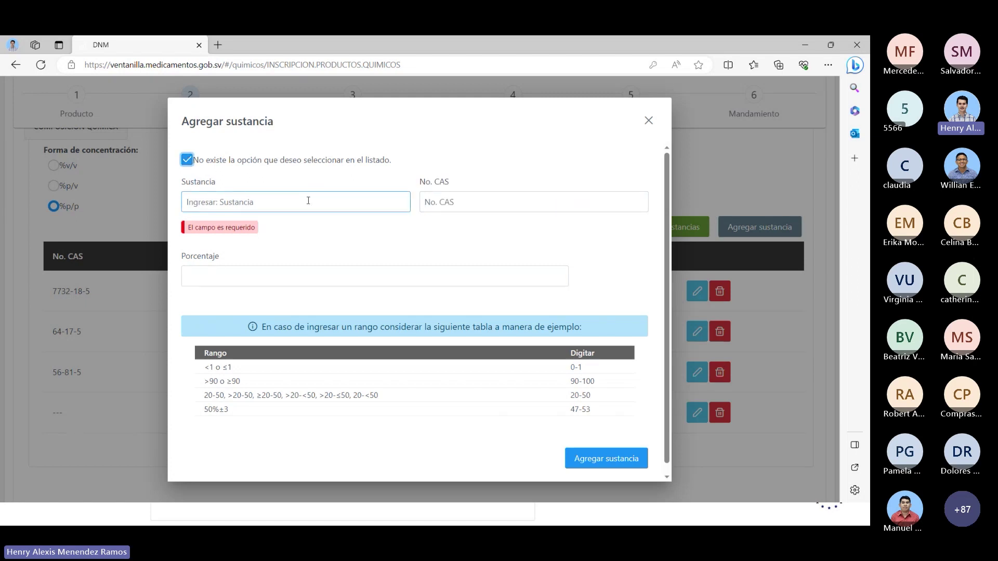
click(308, 201)
text(sust)
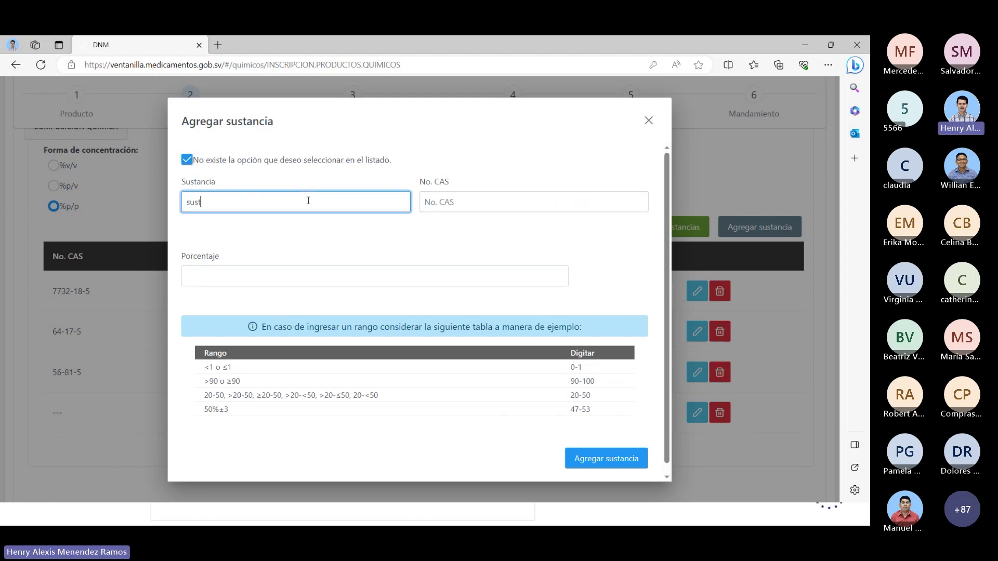
text(ancia resu)
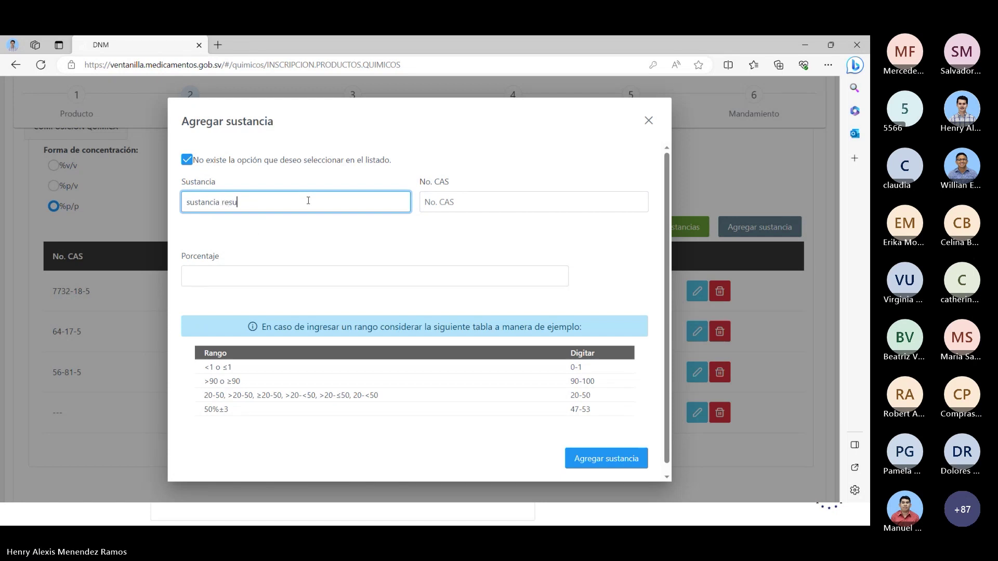
text(ltado de mez)
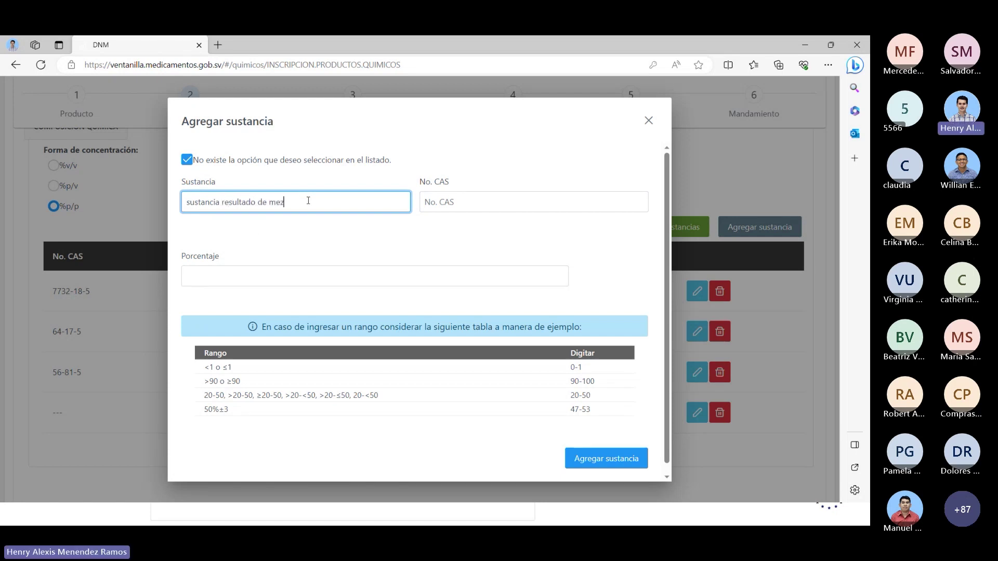
text(cla)
text(de)
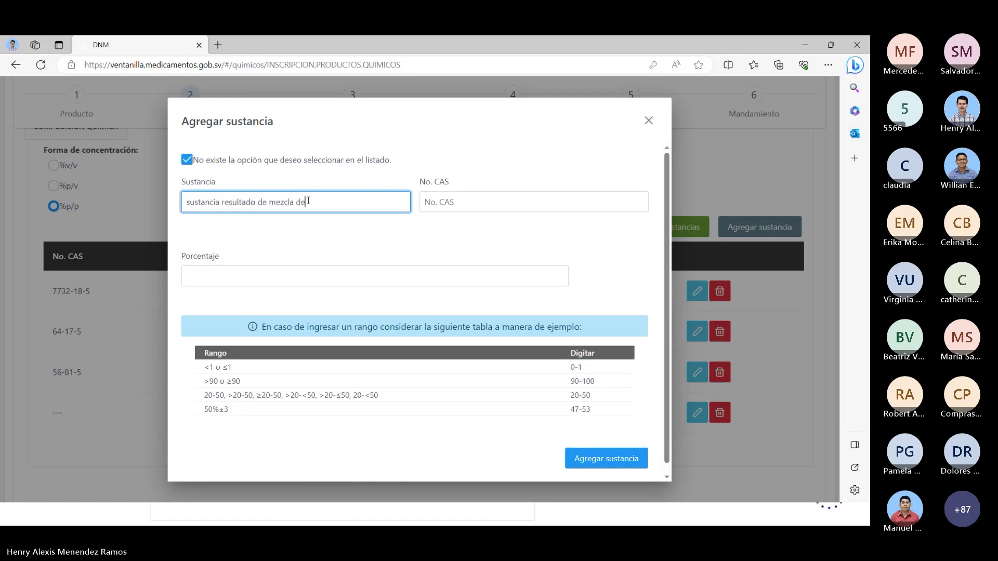
click(461, 198)
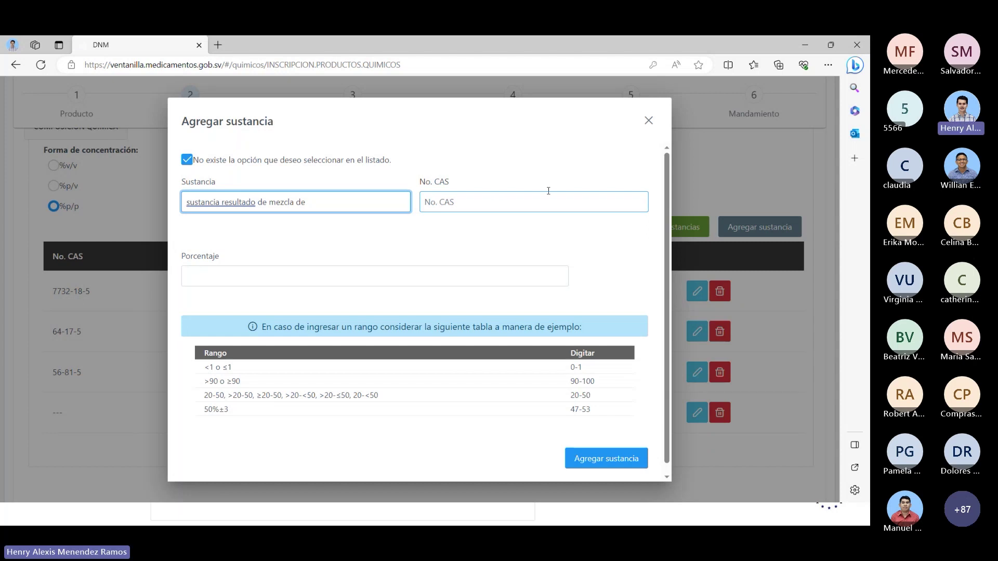
click(493, 204)
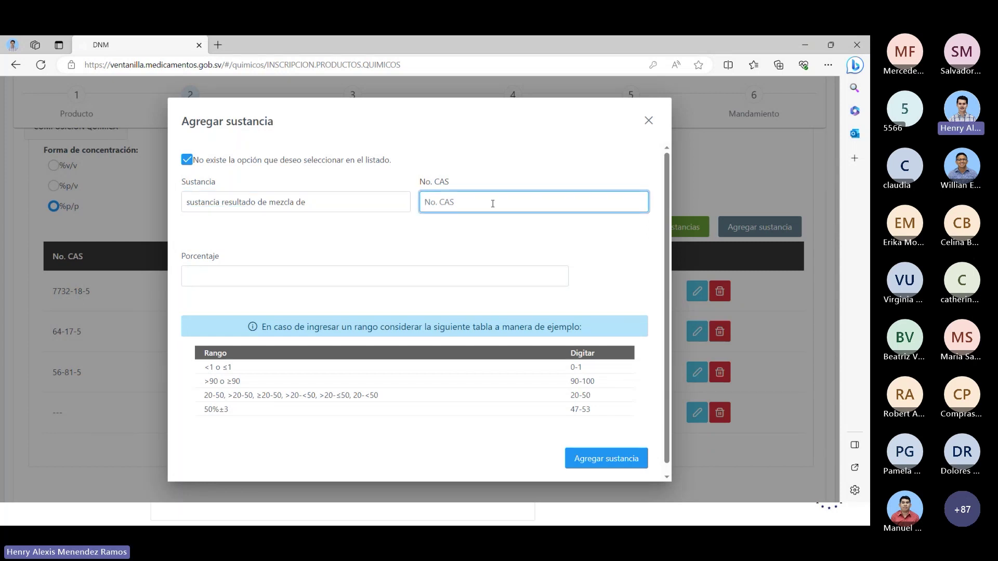
text(123-123-1)
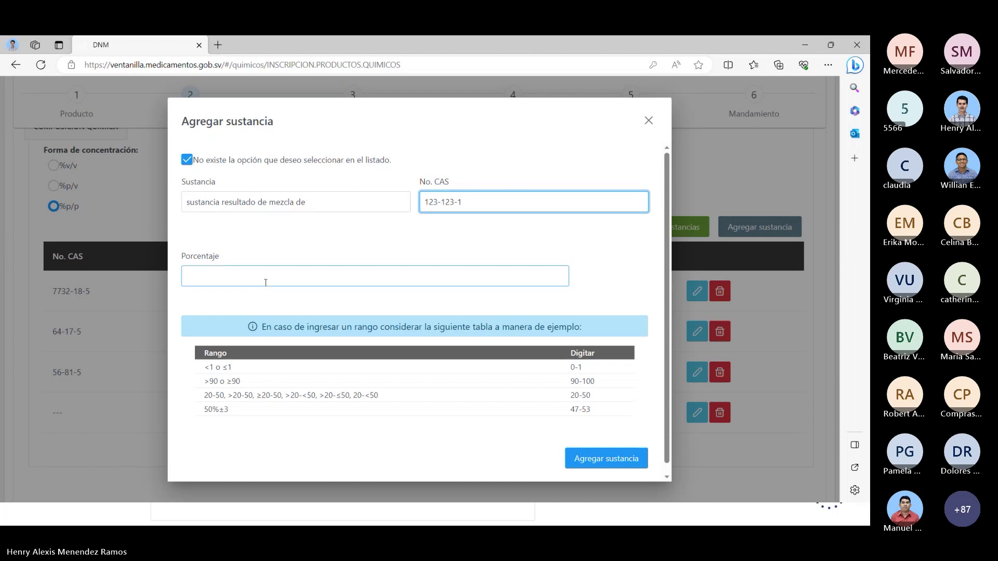
click(262, 285)
text(5)
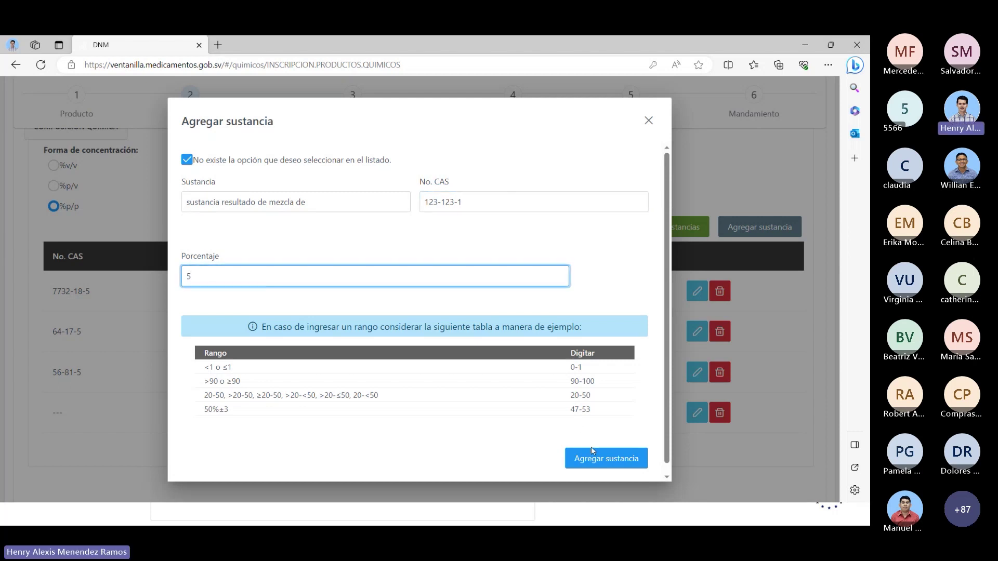
click(590, 460)
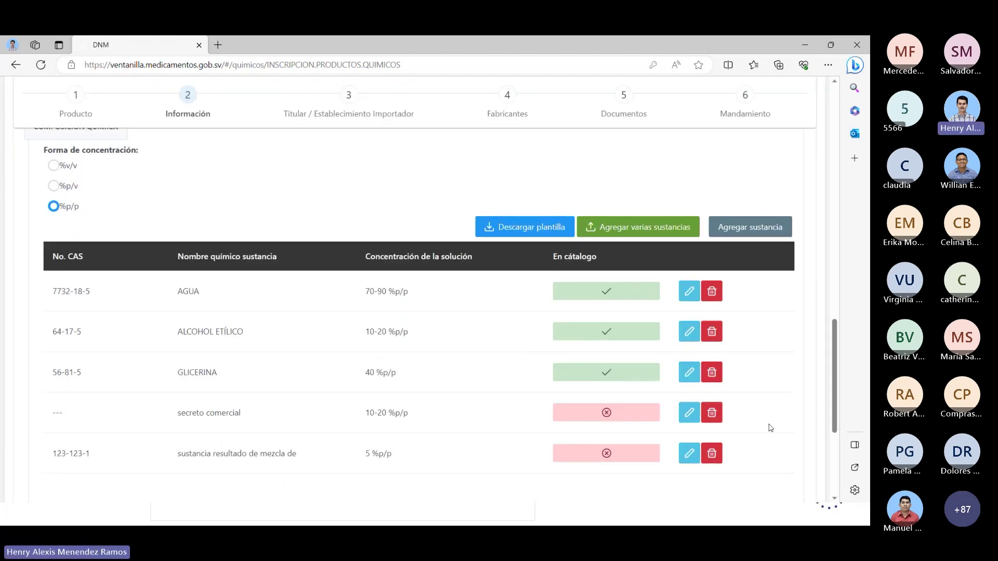
Change ALCOHOL ETÍLICO's concentration from 10-20 to 5-20 %p/p
scroll(769, 363, down, 3)
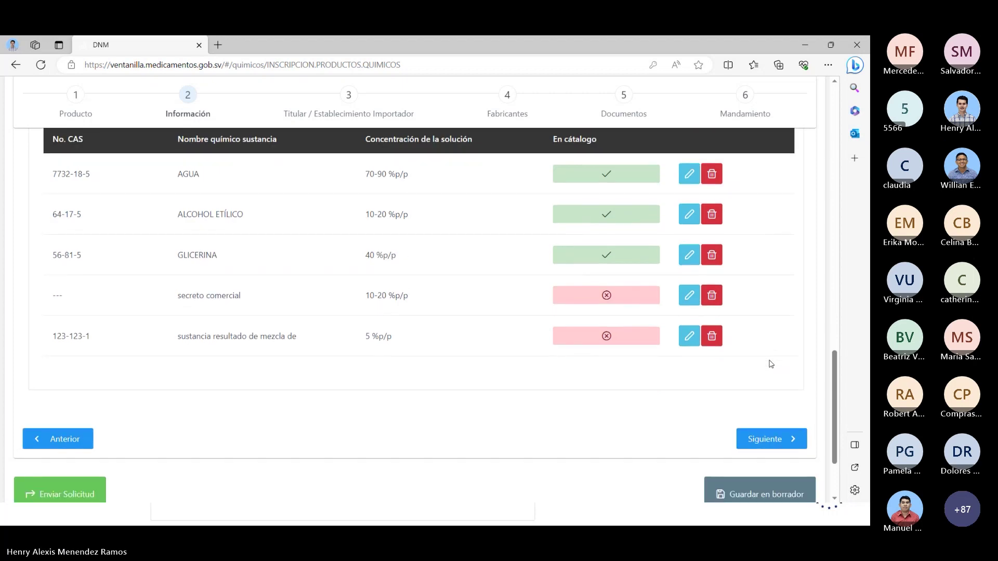
scroll(771, 364, up, 1)
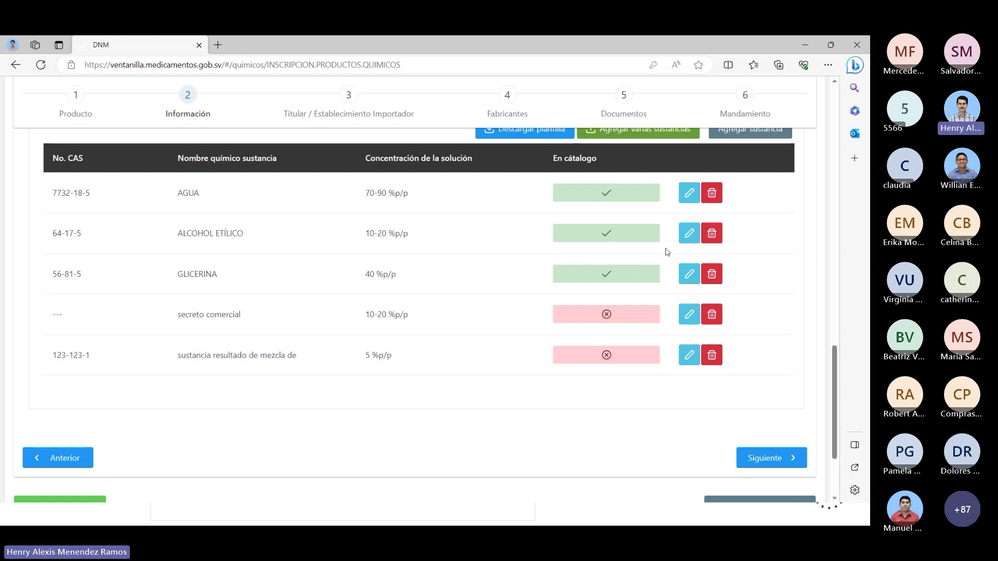
click(690, 234)
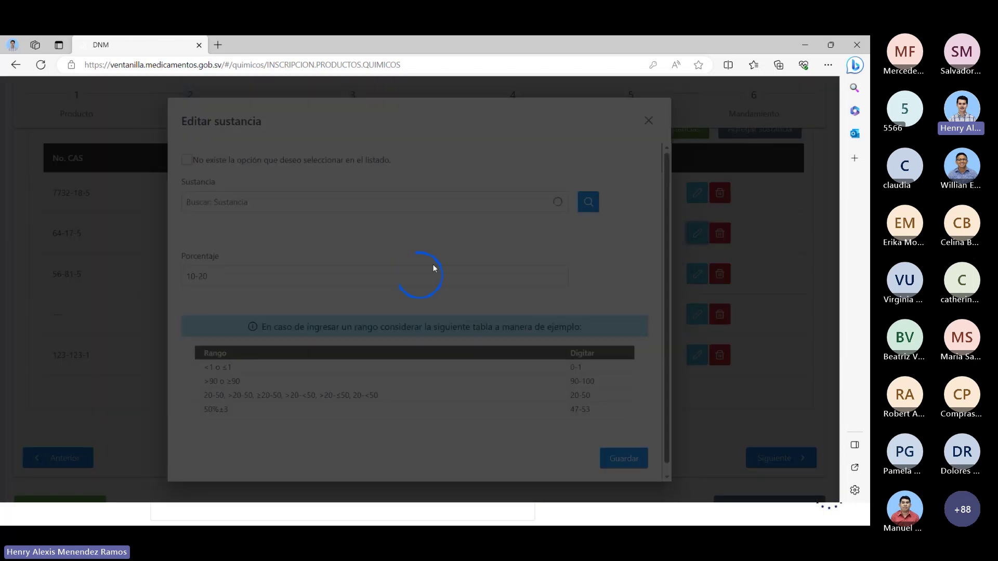
click(191, 277)
double_click(189, 277)
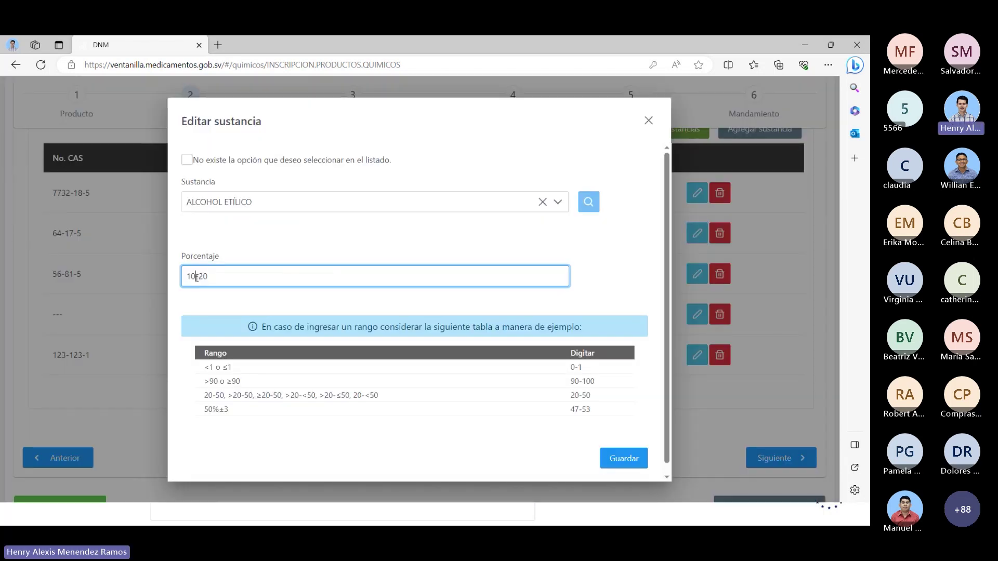
key(BackSpace)
text(5)
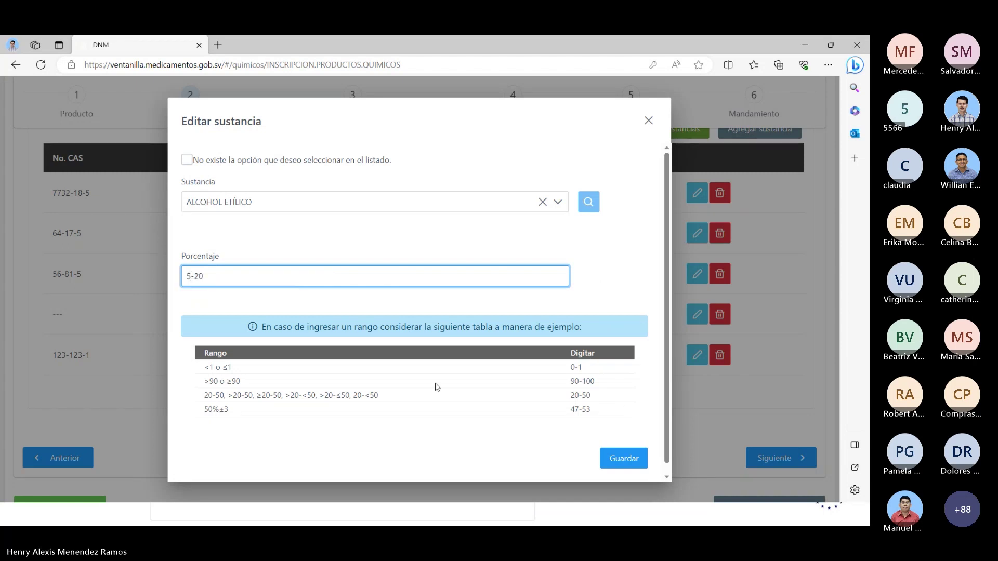
click(631, 467)
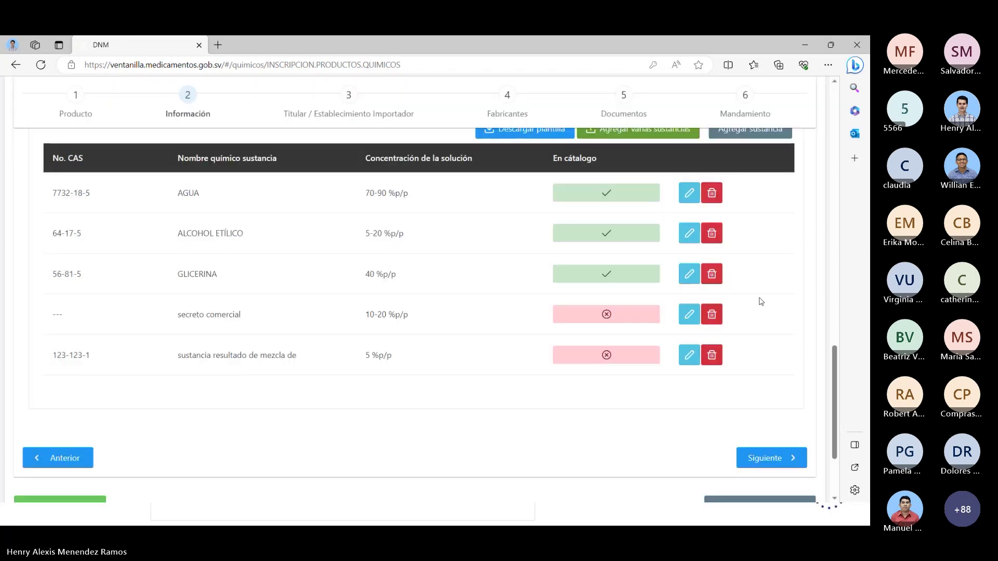
Save the registration request as a draft
scroll(760, 301, down, 2)
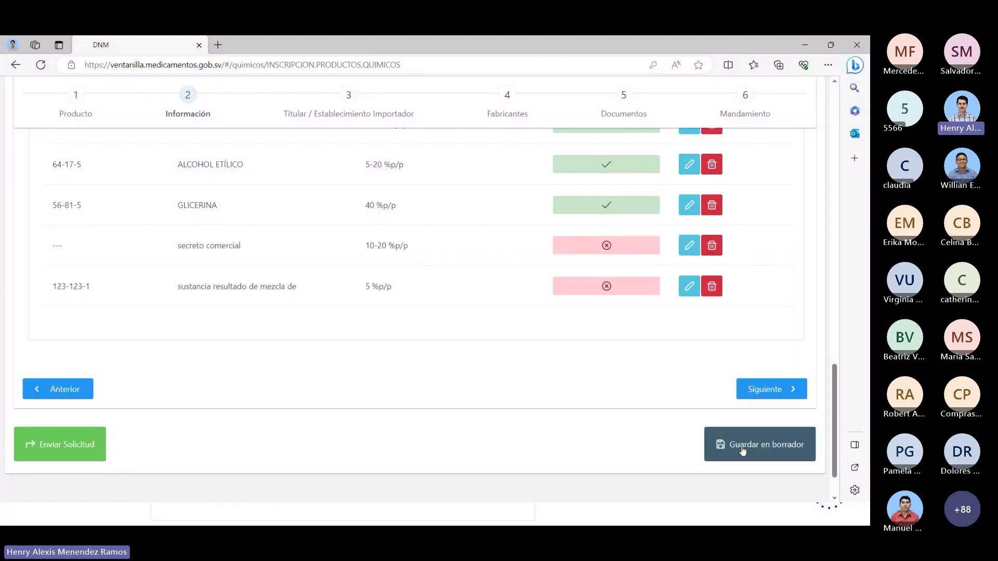
click(740, 450)
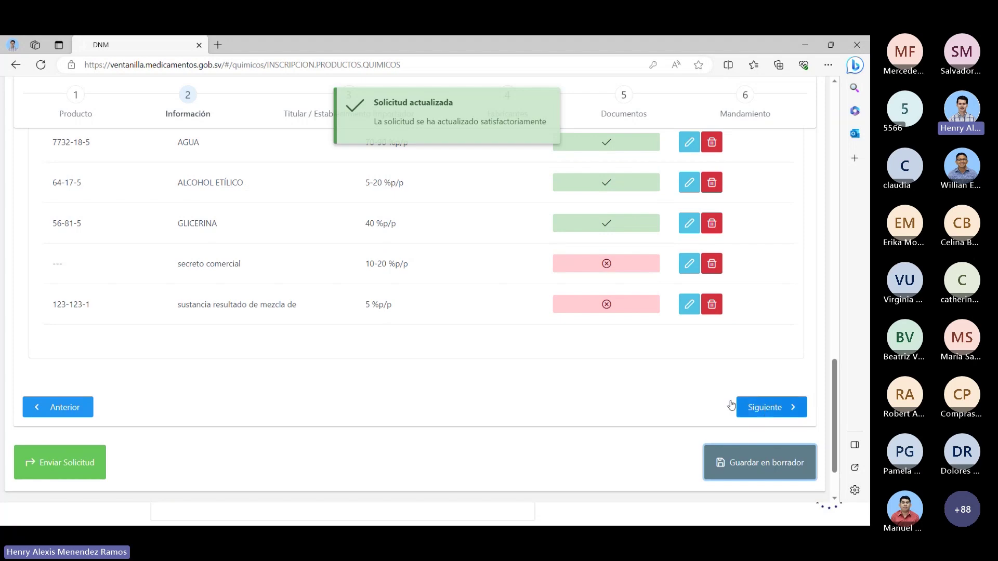
scroll(684, 376, up, 5)
scroll(683, 378, down, 10)
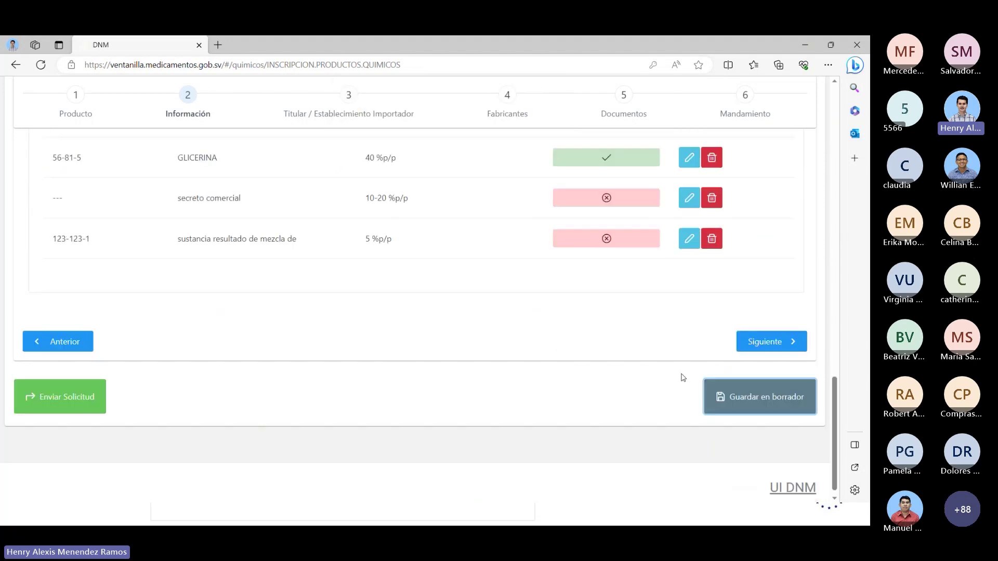
Advance to step 3, Titular / Establecimiento Importador
click(769, 338)
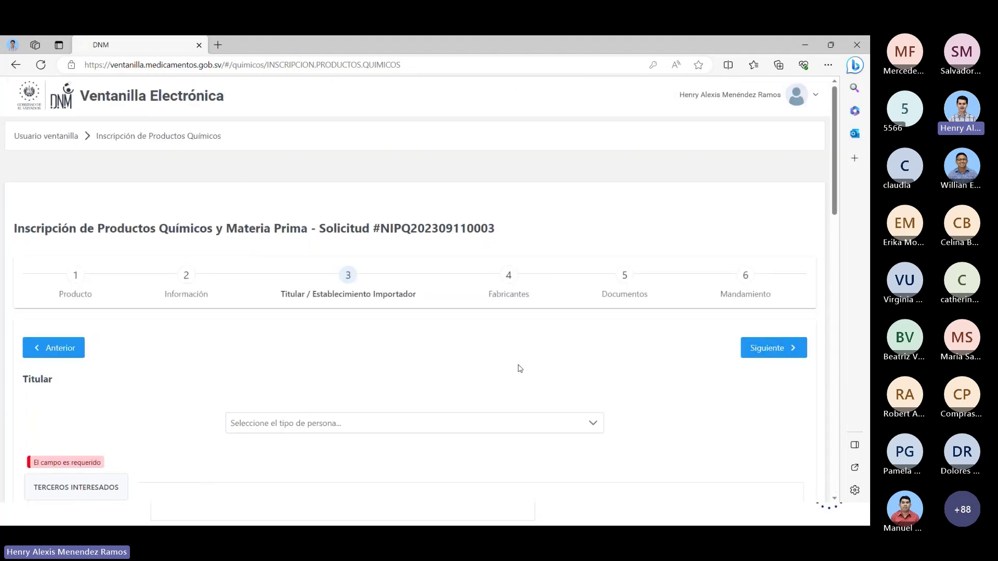
scroll(367, 363, down, 3)
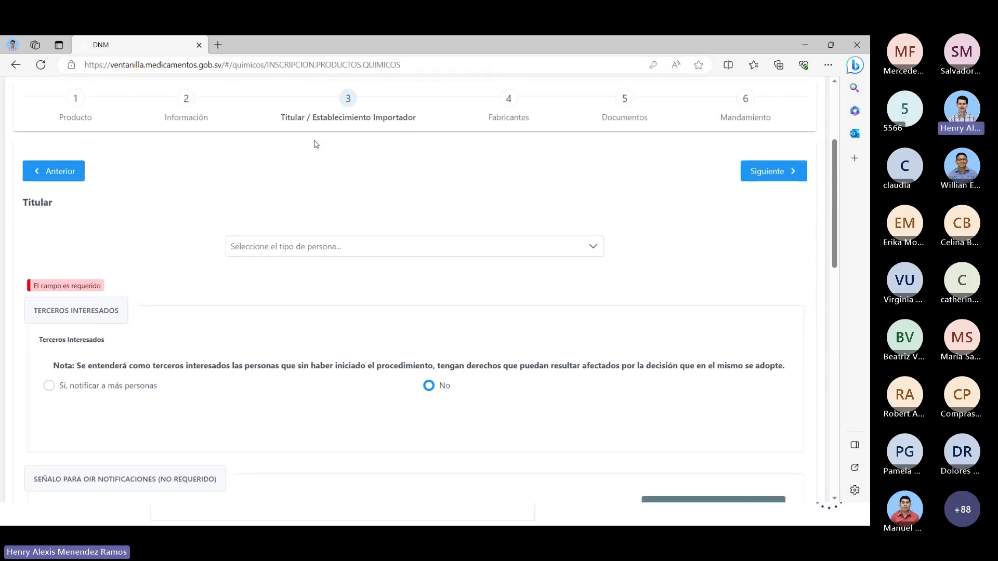
scroll(311, 159, up, 1)
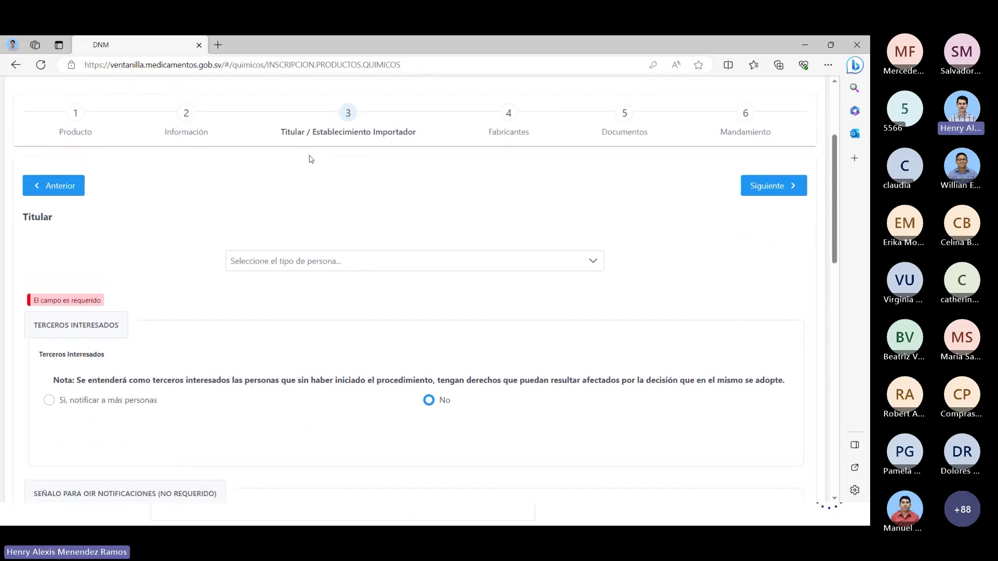
scroll(310, 157, down, 1)
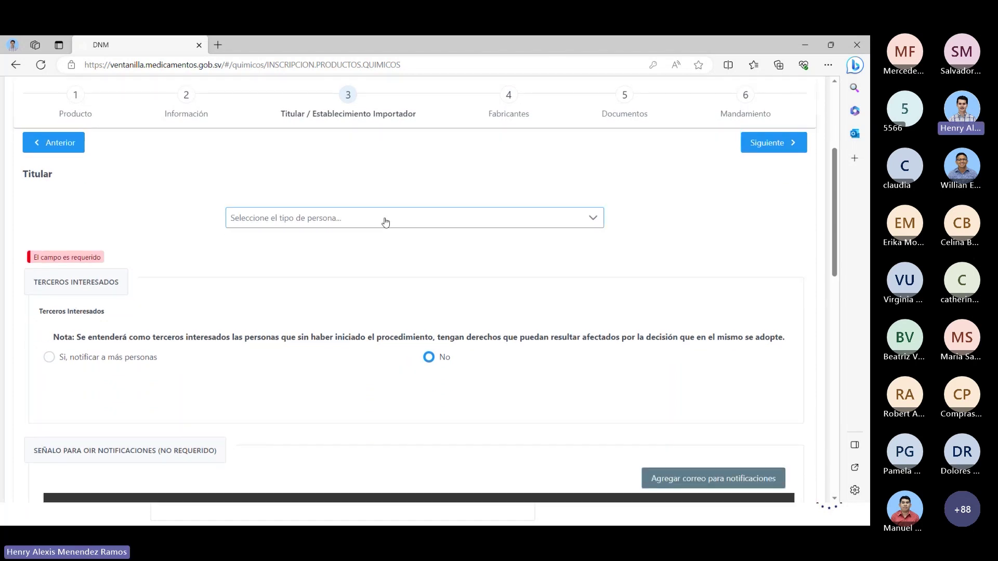
Choose Persona jurídica as the titular type and enter the company's NIT
click(385, 223)
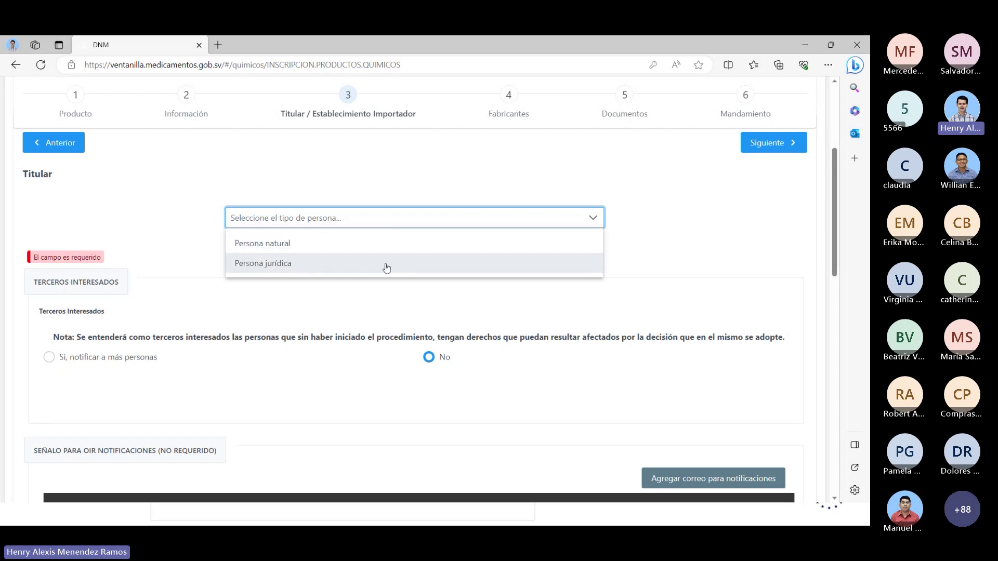
click(286, 265)
click(293, 253)
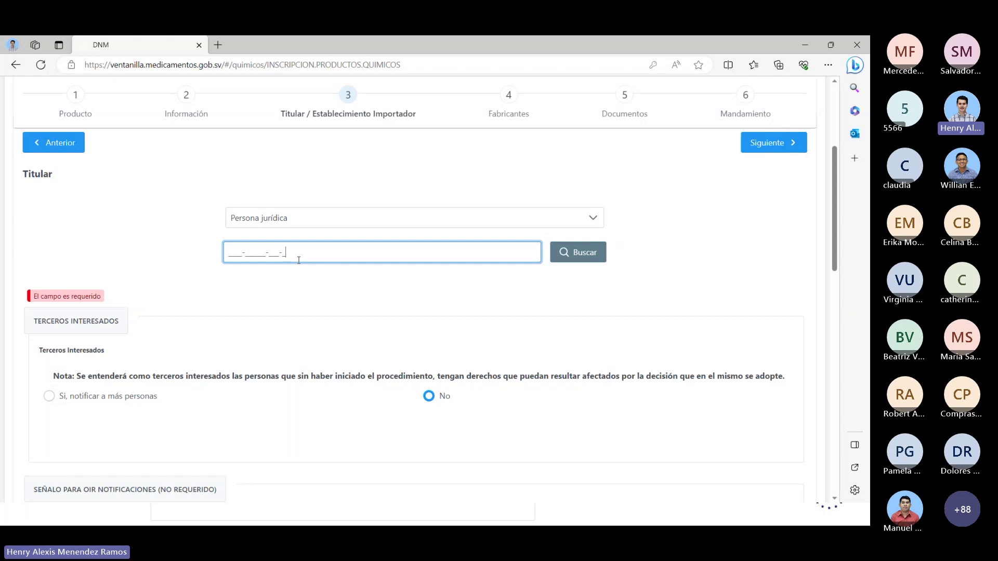
click(329, 218)
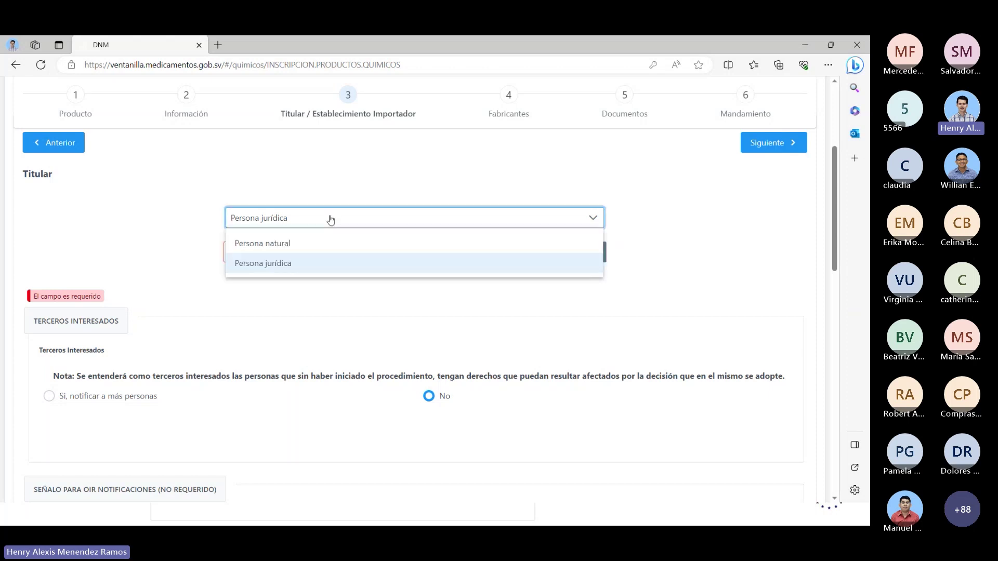
click(289, 243)
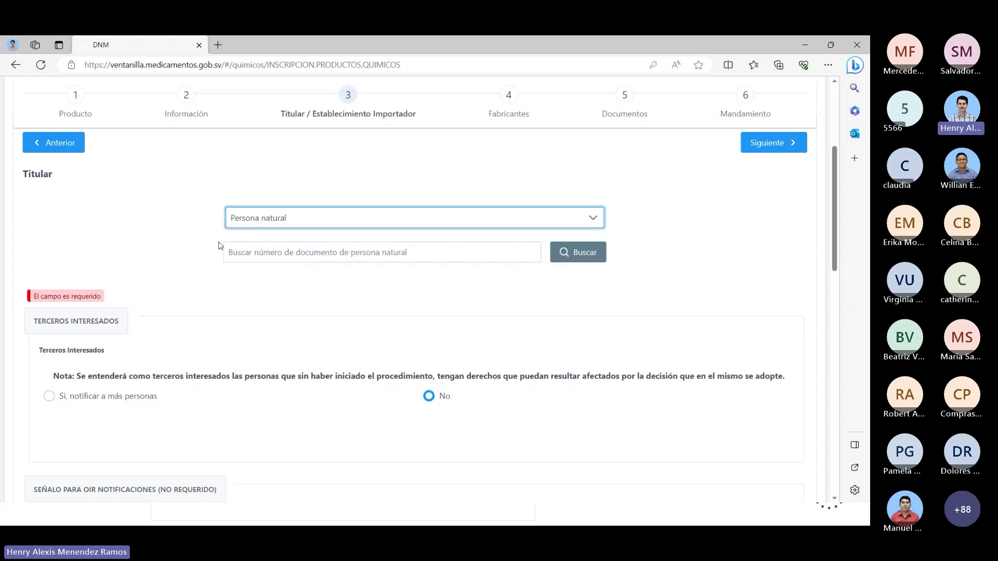
click(300, 221)
click(294, 262)
click(283, 255)
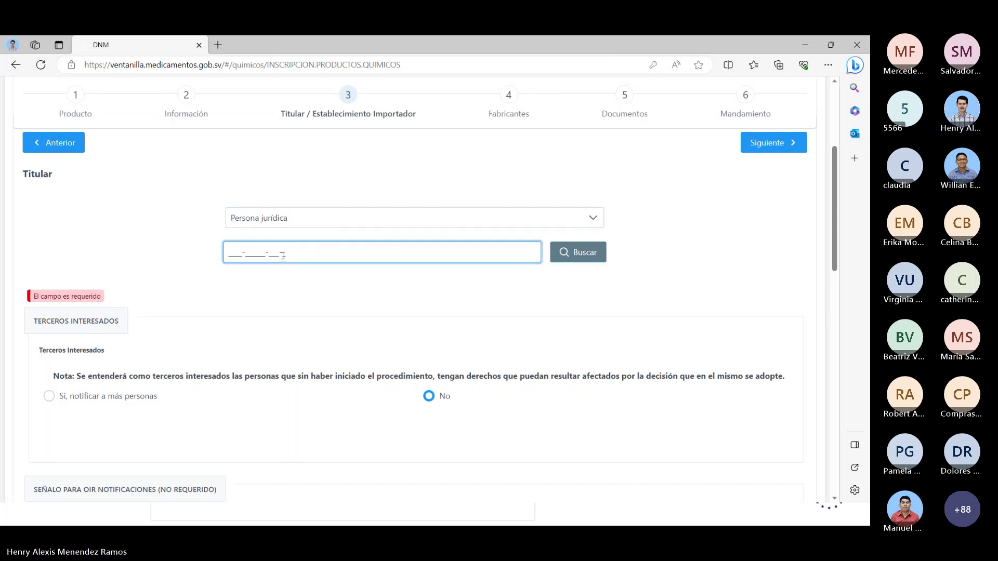
Replace the Titular search's company NIT with the corrected tax ID and search again
click(576, 253)
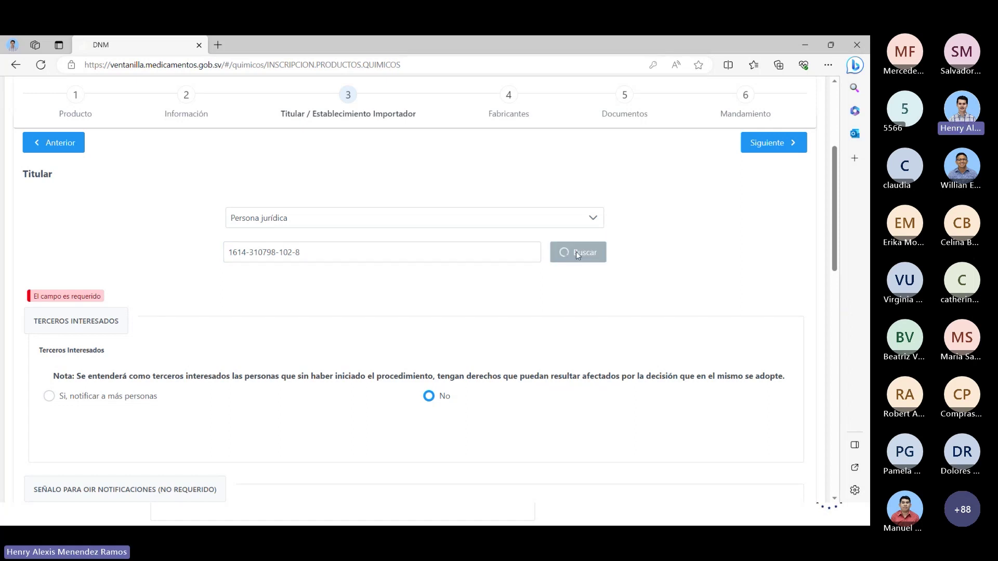
triple_click(401, 254)
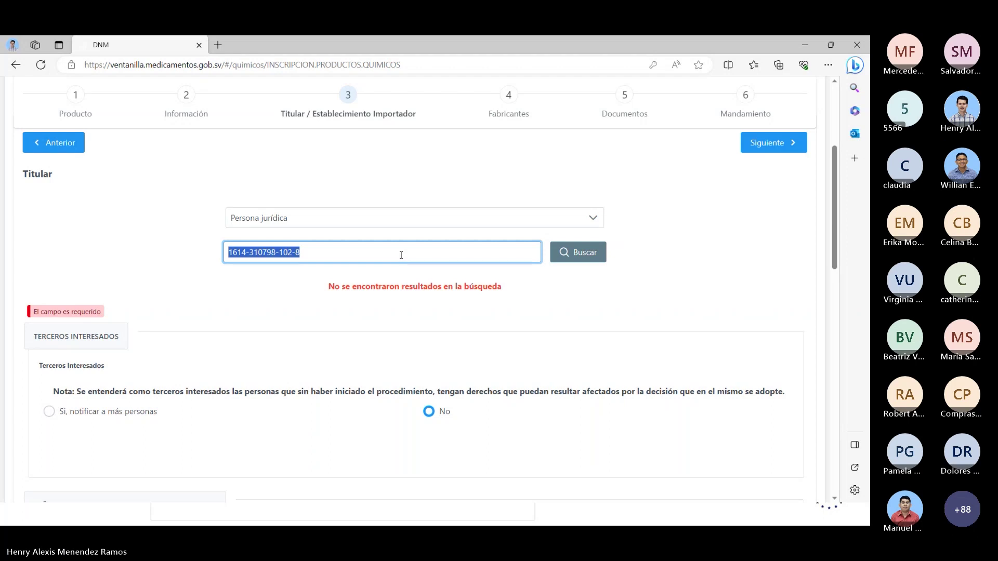
key(BackSpace)
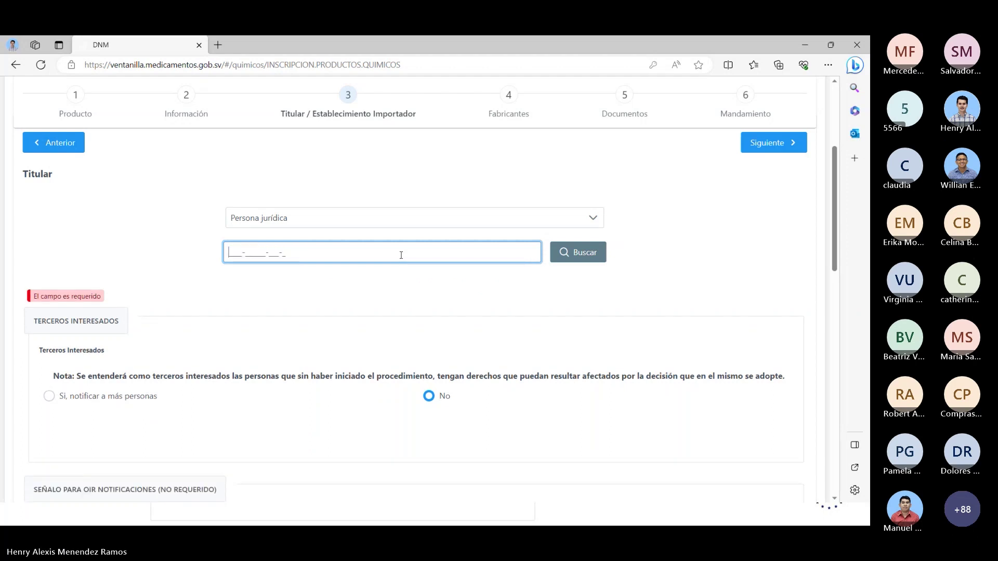
click(576, 259)
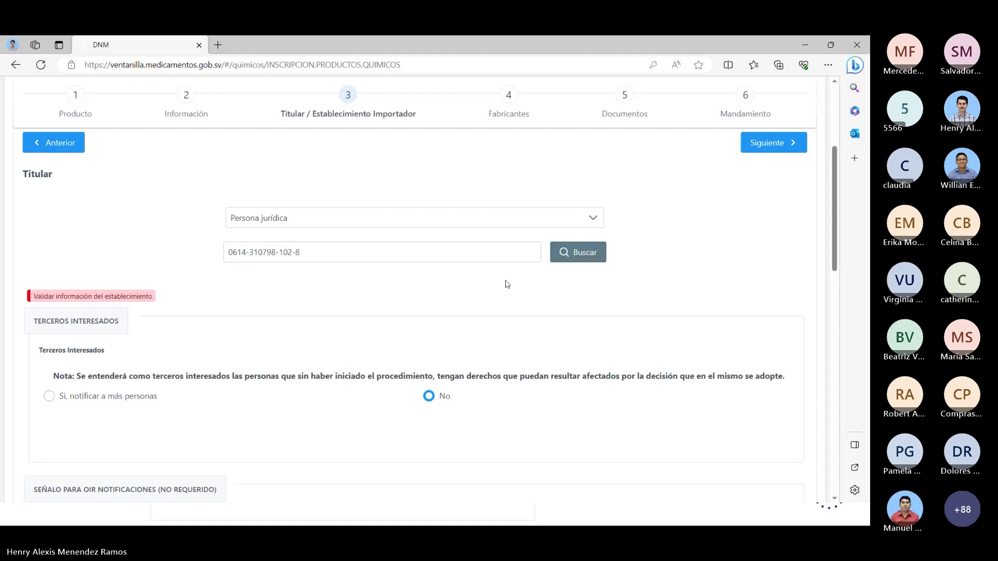
Review the form and confirm E293190 - LAGEO, S.A. DE C.V. is the only importer establishment
scroll(596, 271, down, 2)
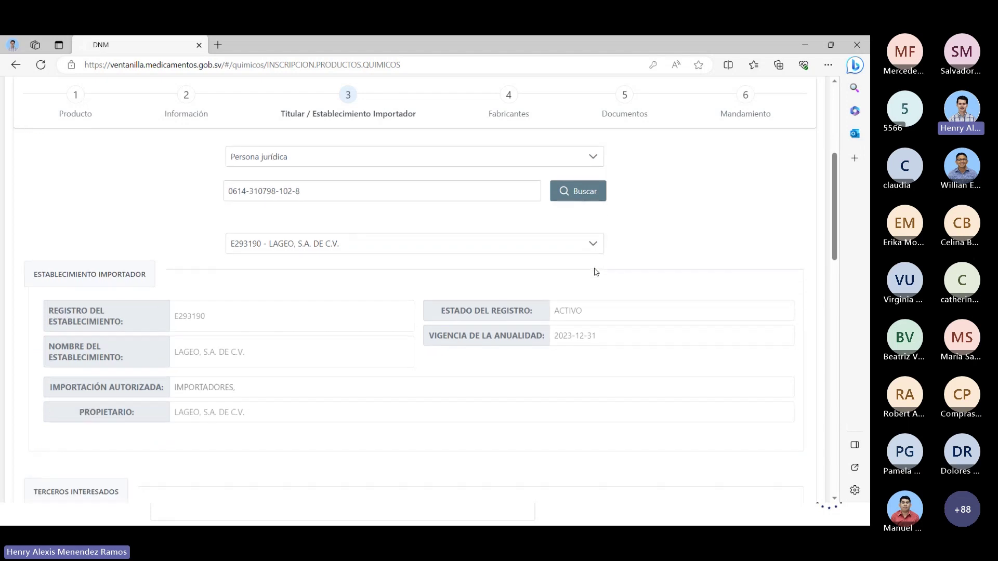
scroll(596, 272, right, 1)
scroll(595, 271, left, 1)
scroll(595, 270, up, 1)
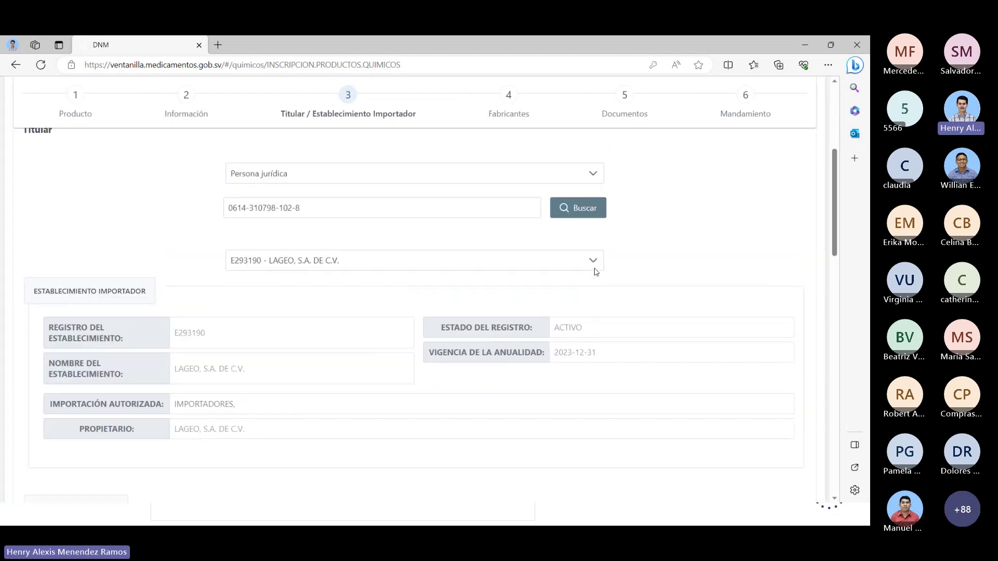
scroll(301, 216, down, 2)
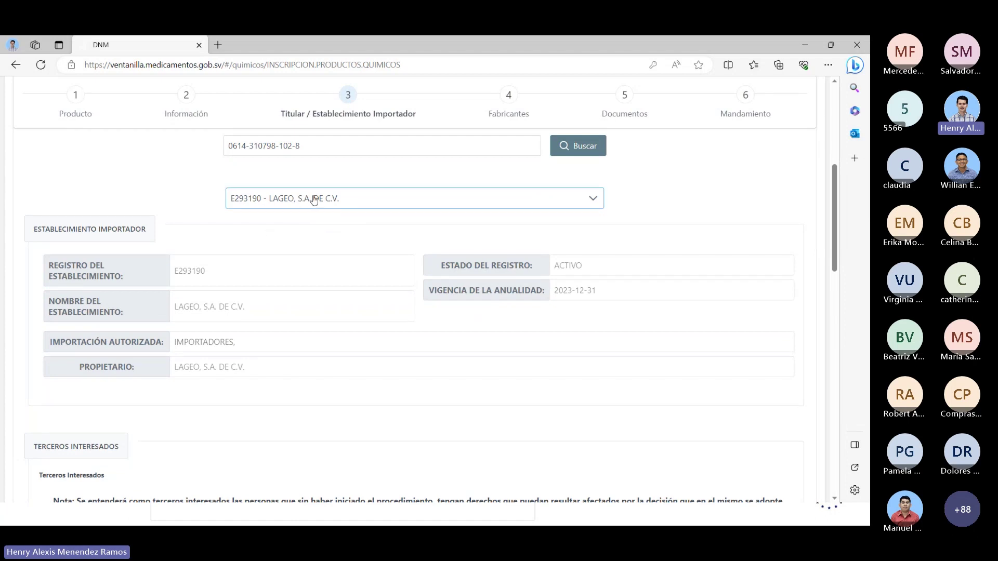
scroll(314, 199, up, 1)
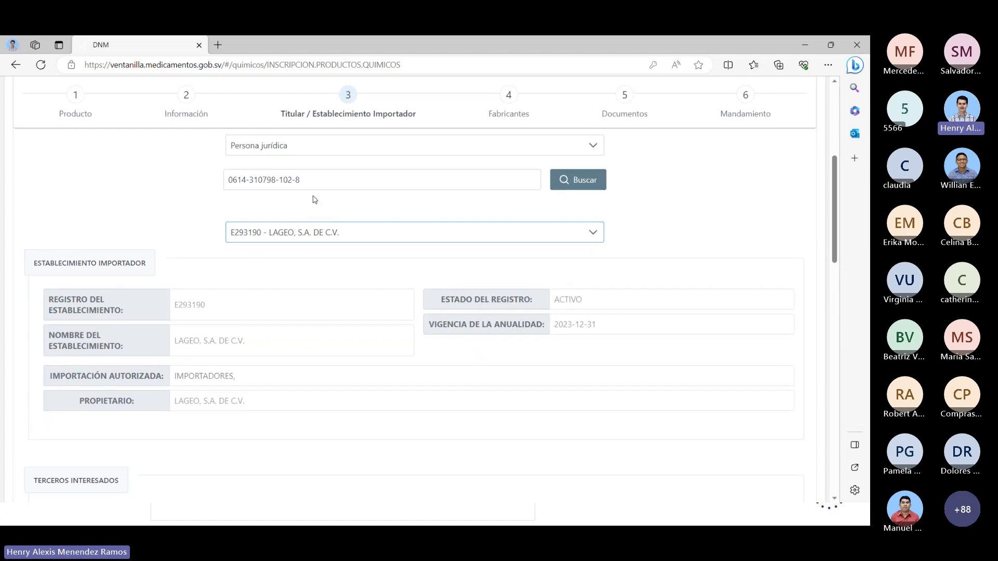
scroll(314, 200, down, 1)
scroll(314, 199, down, 1)
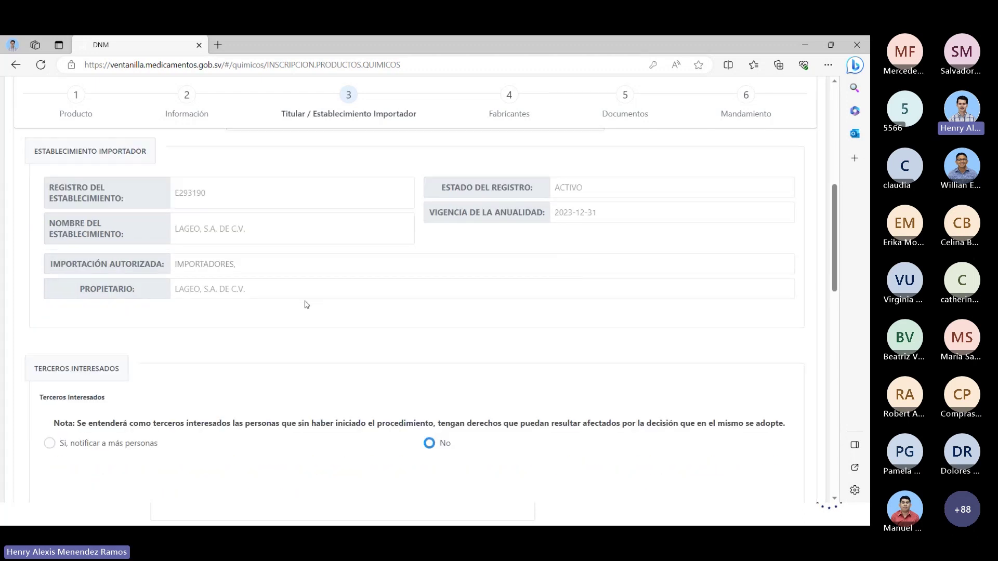
scroll(306, 305, down, 2)
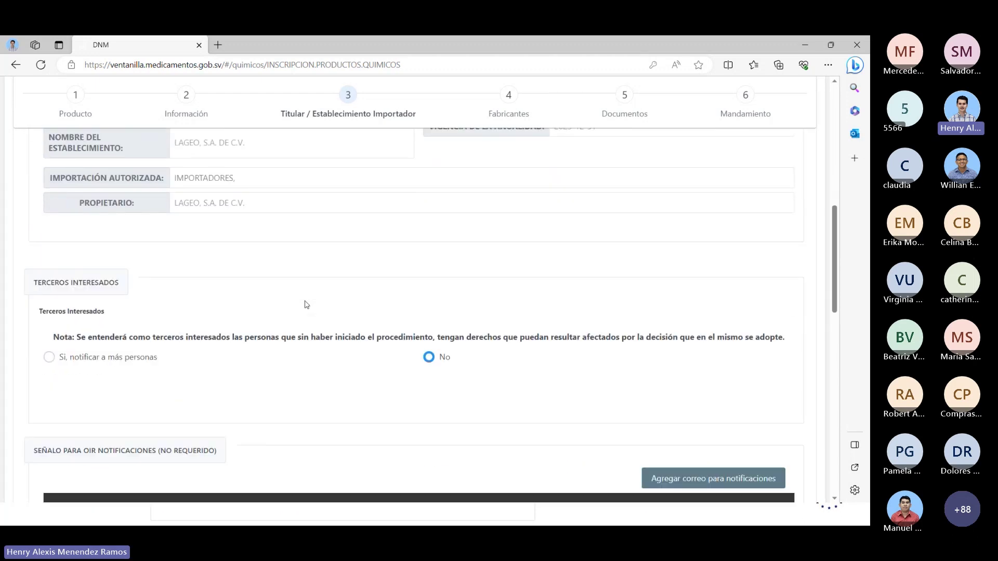
scroll(306, 304, up, 1)
scroll(307, 305, up, 1)
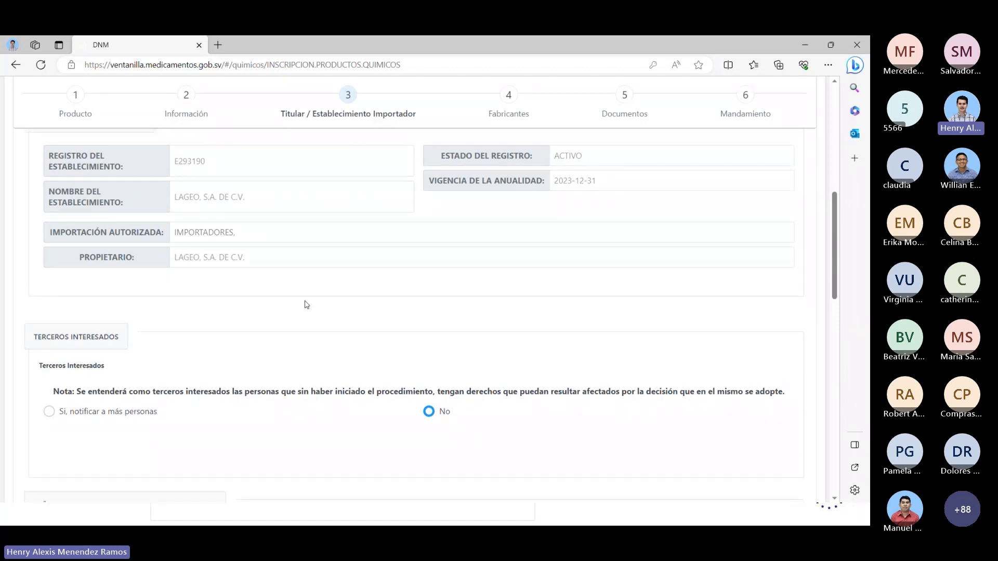
scroll(307, 304, up, 2)
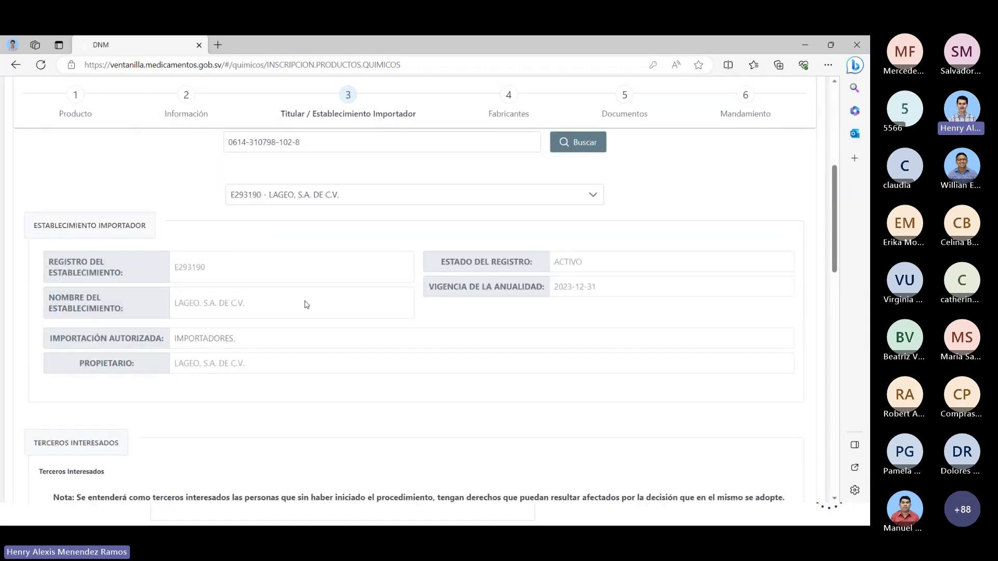
scroll(307, 305, up, 1)
click(299, 167)
click(195, 178)
scroll(259, 207, up, 1)
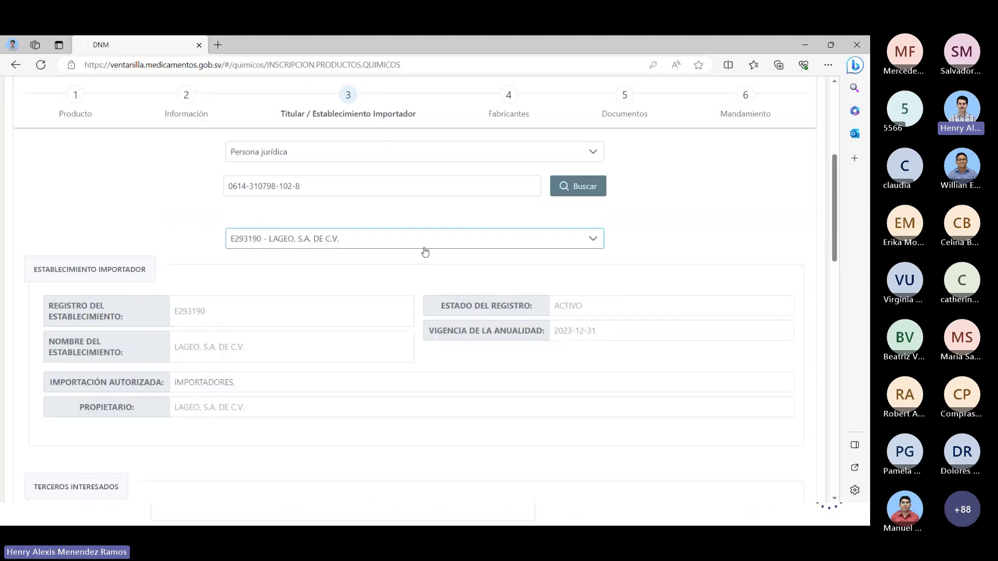
click(467, 248)
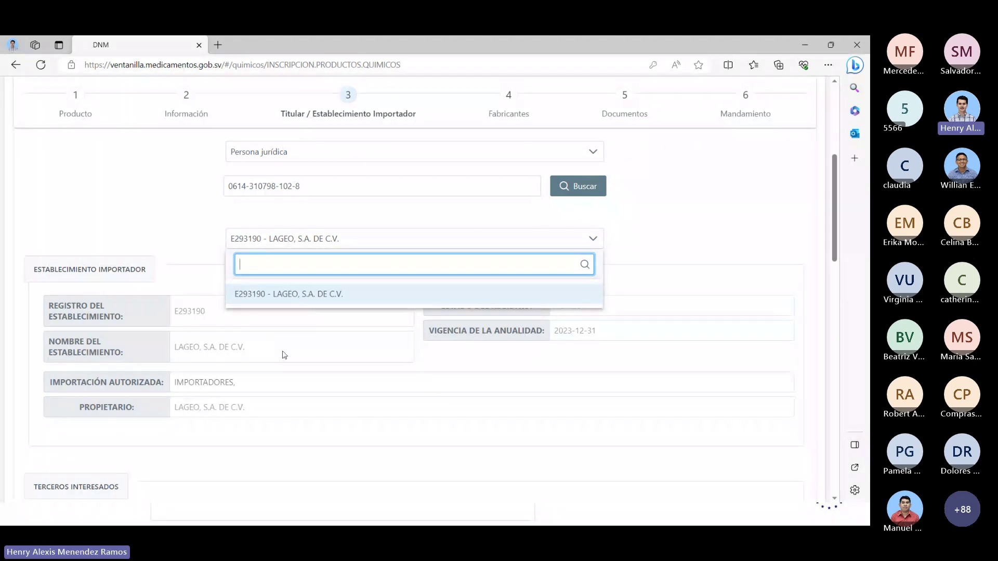
click(181, 220)
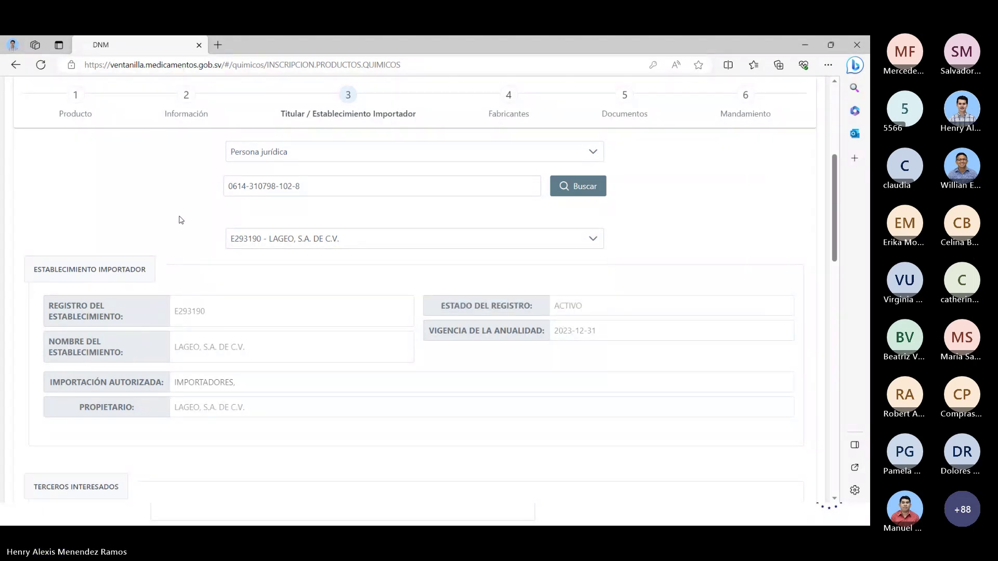
Set Terceros Interesados to 'Sí, notificar a más personas'
scroll(181, 220, down, 1)
scroll(181, 220, down, 2)
scroll(181, 220, down, 1)
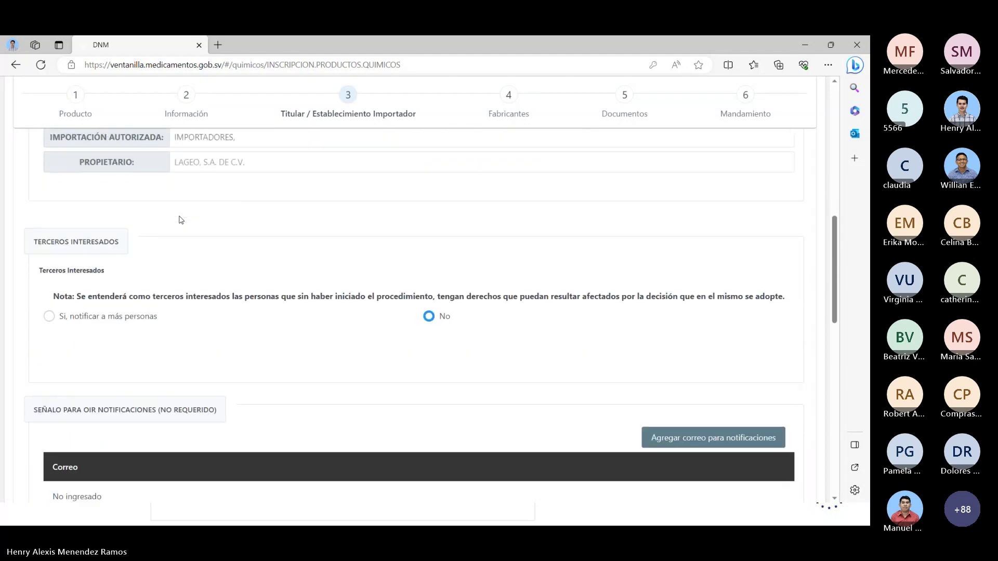
scroll(180, 220, down, 1)
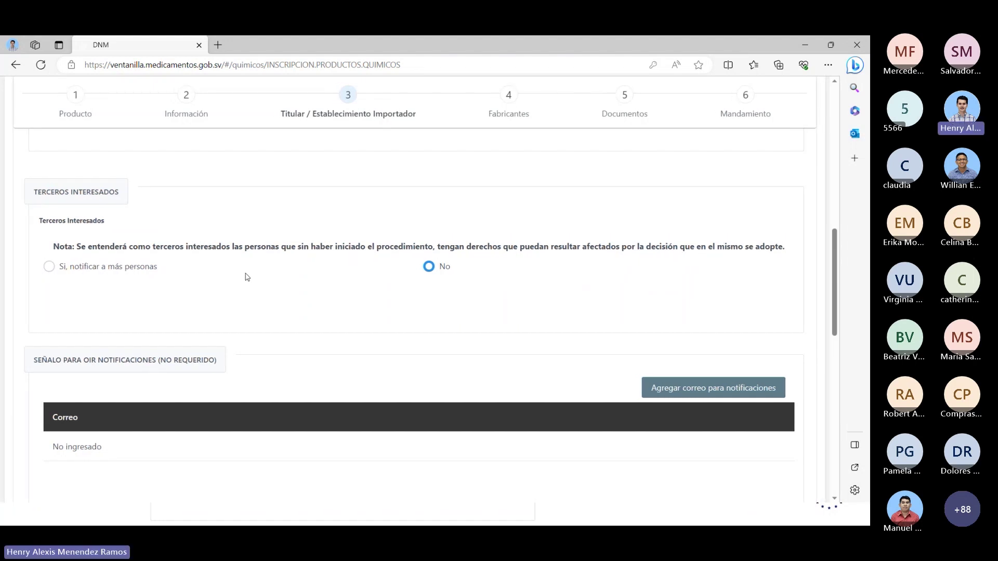
click(50, 267)
scroll(211, 294, down, 1)
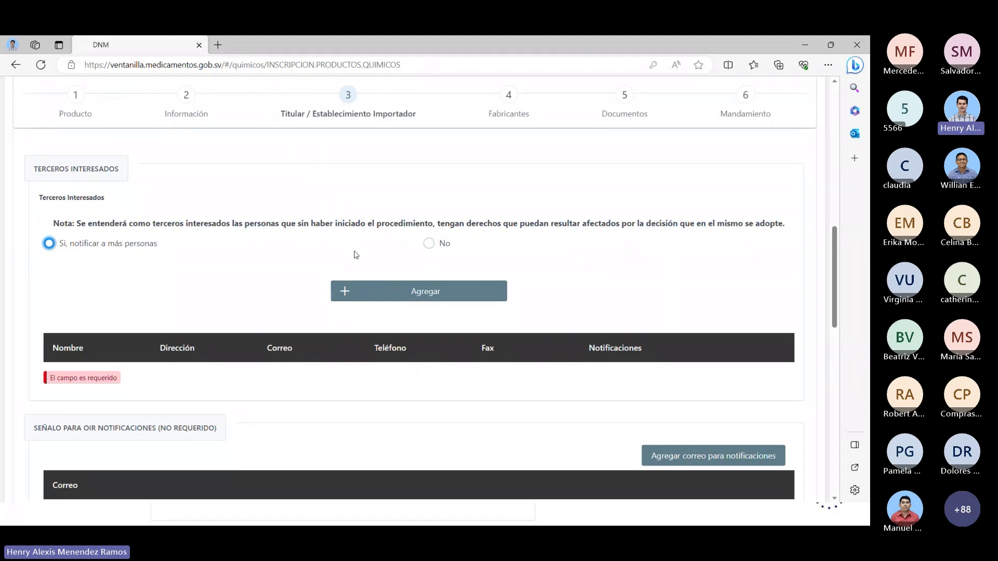
click(348, 296)
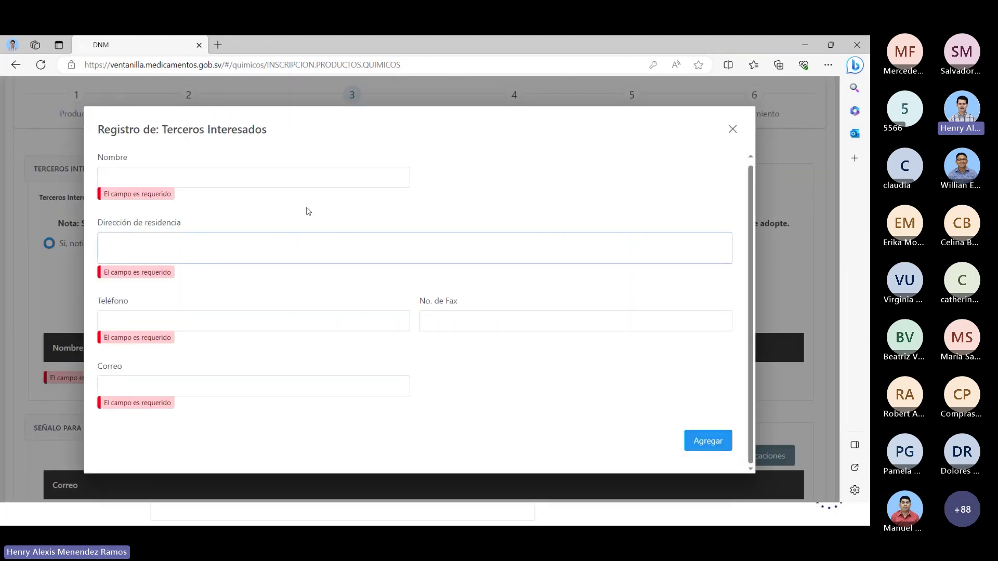
click(319, 186)
key(Tab)
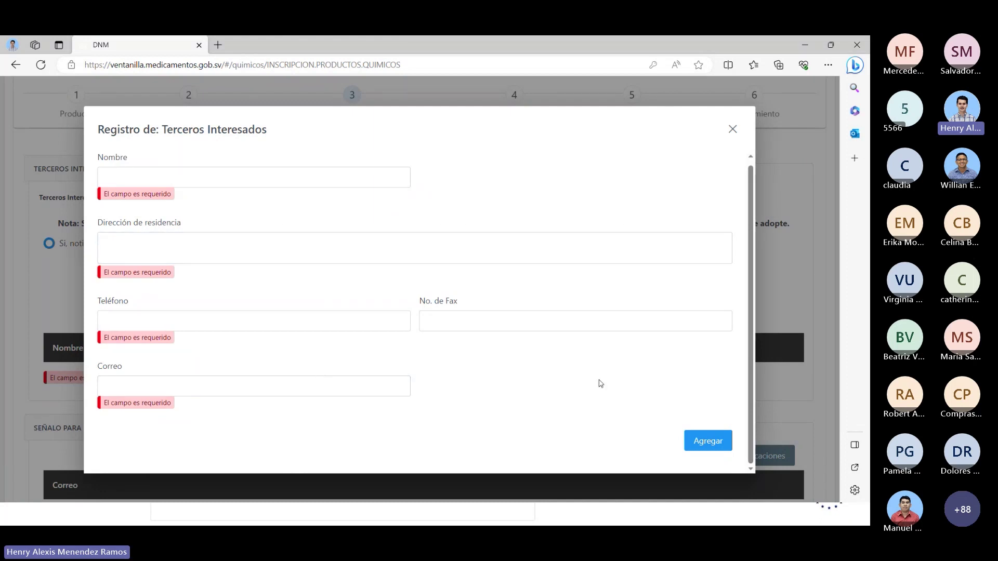
click(732, 129)
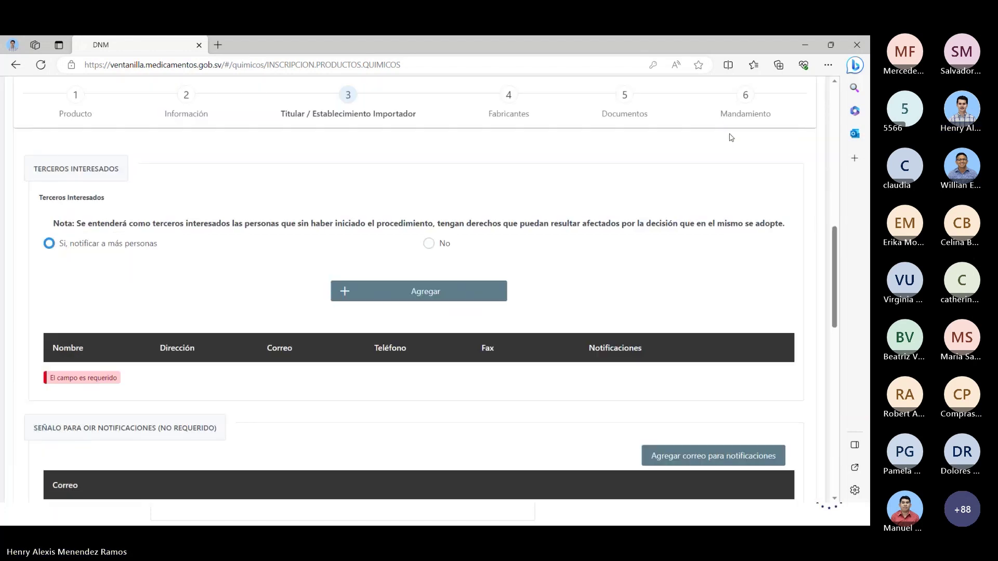
click(430, 245)
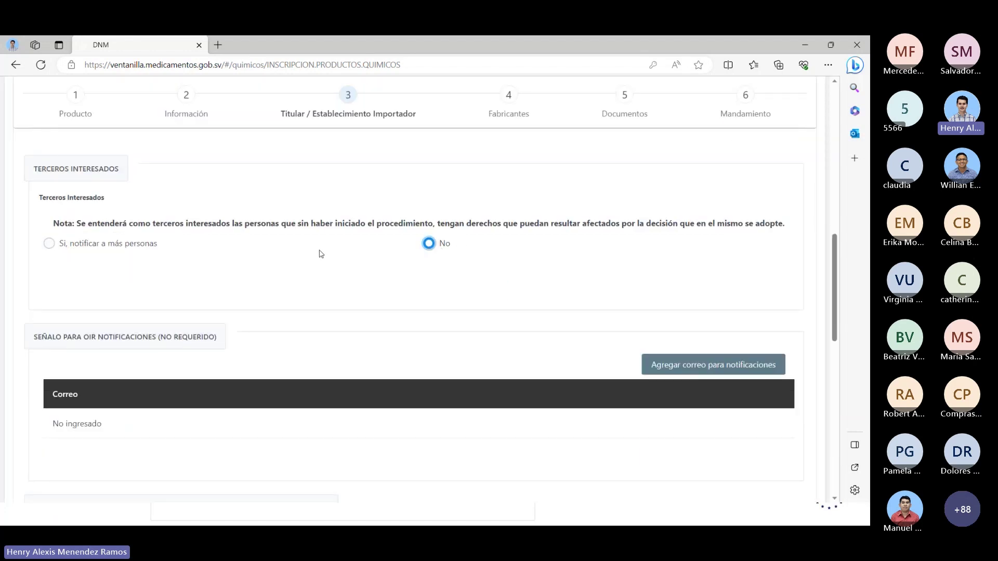
scroll(321, 255, down, 3)
scroll(320, 254, down, 1)
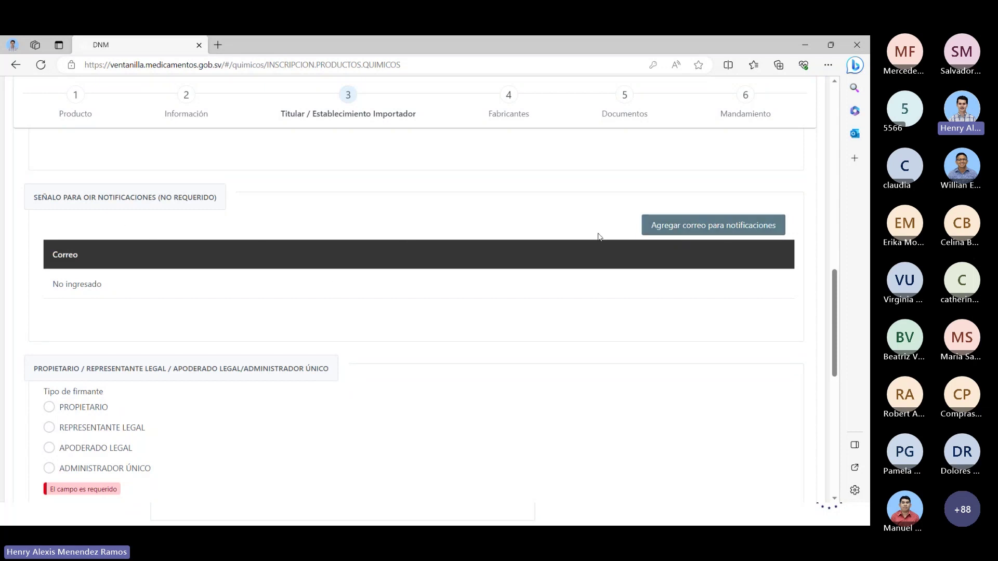
click(681, 225)
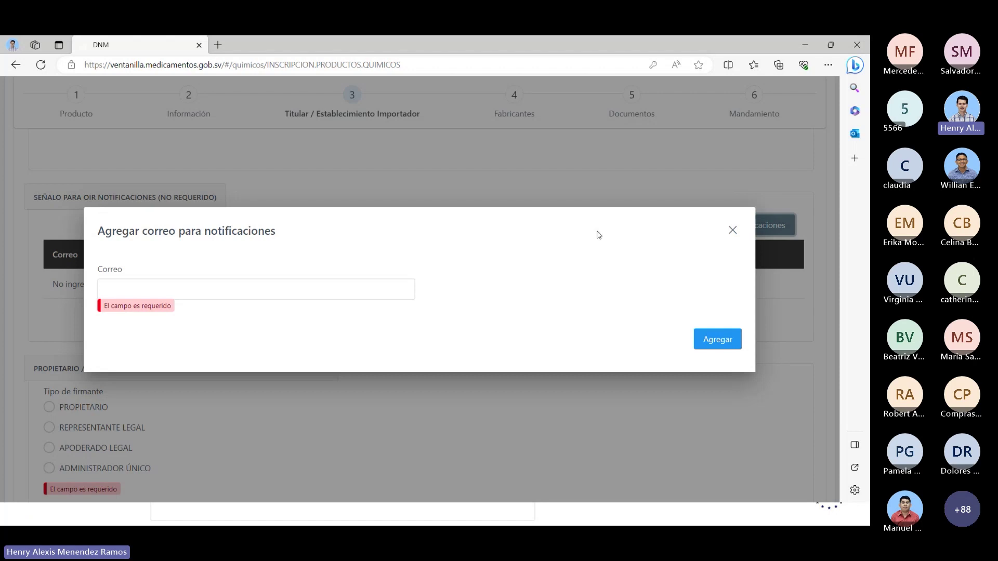
click(732, 229)
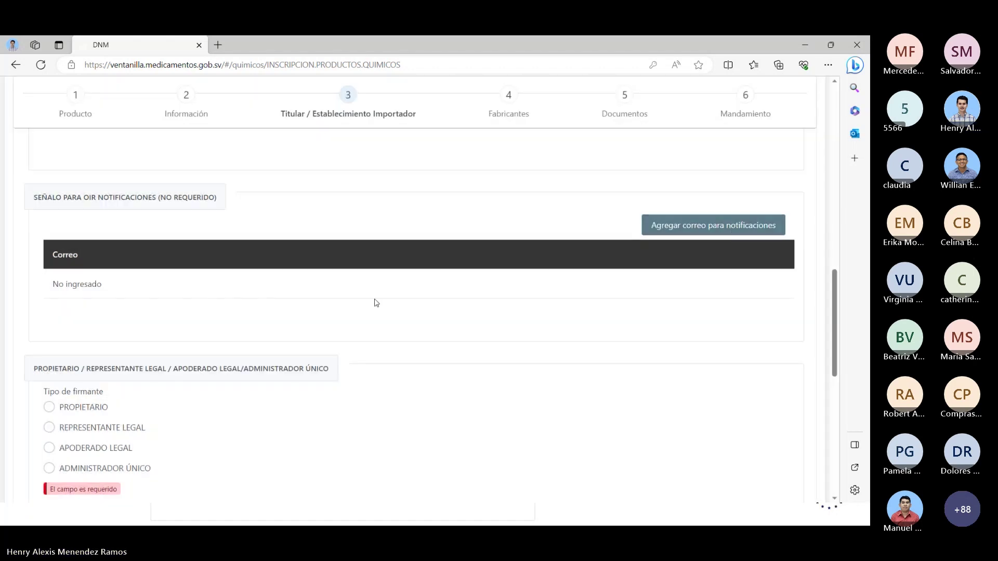
scroll(376, 303, down, 2)
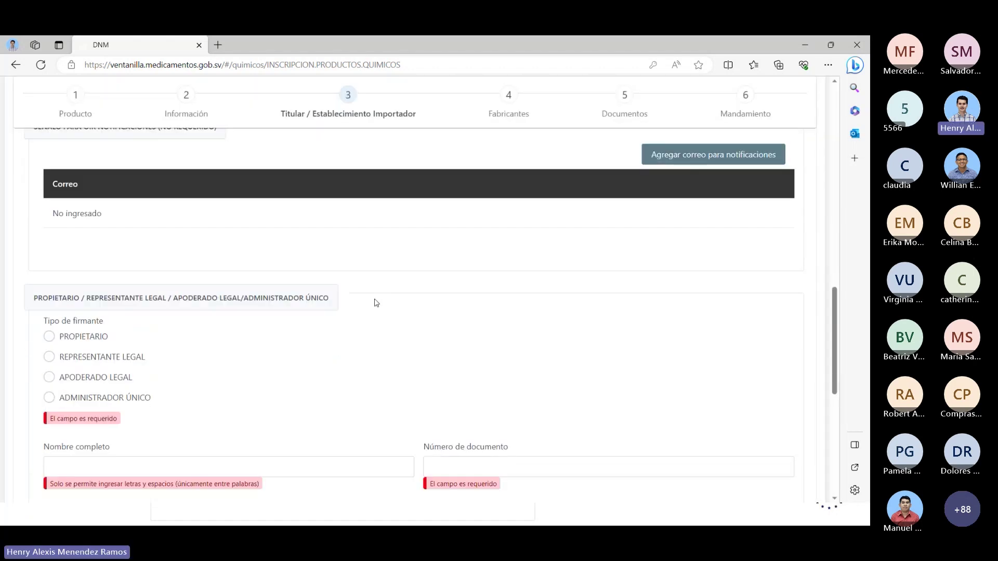
click(661, 164)
click(310, 288)
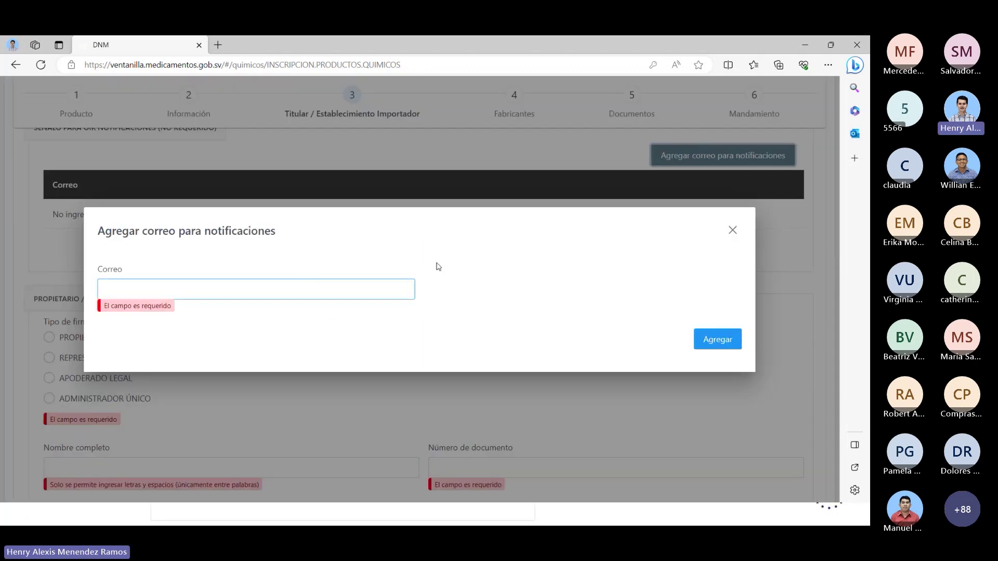
click(732, 230)
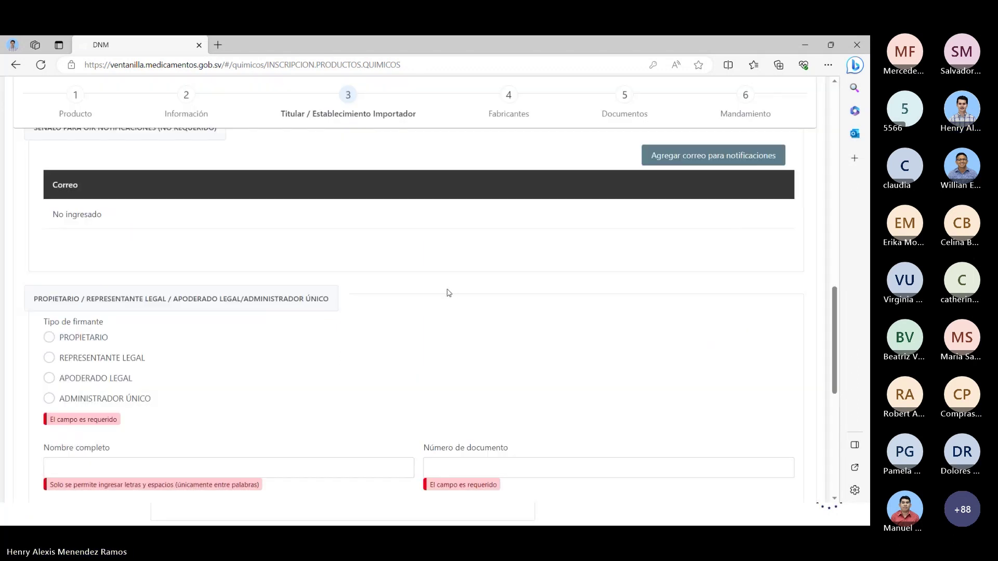
scroll(449, 293, down, 3)
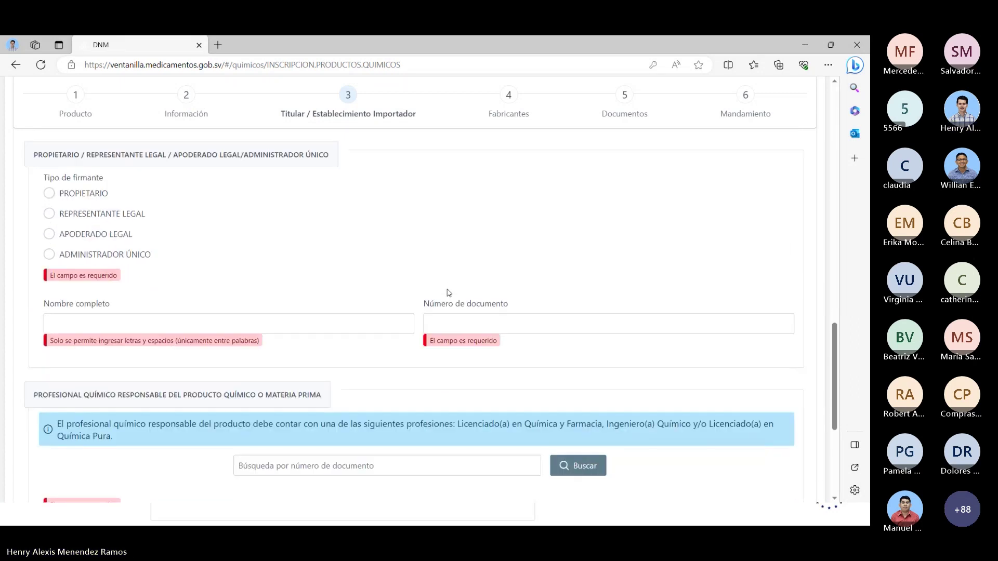
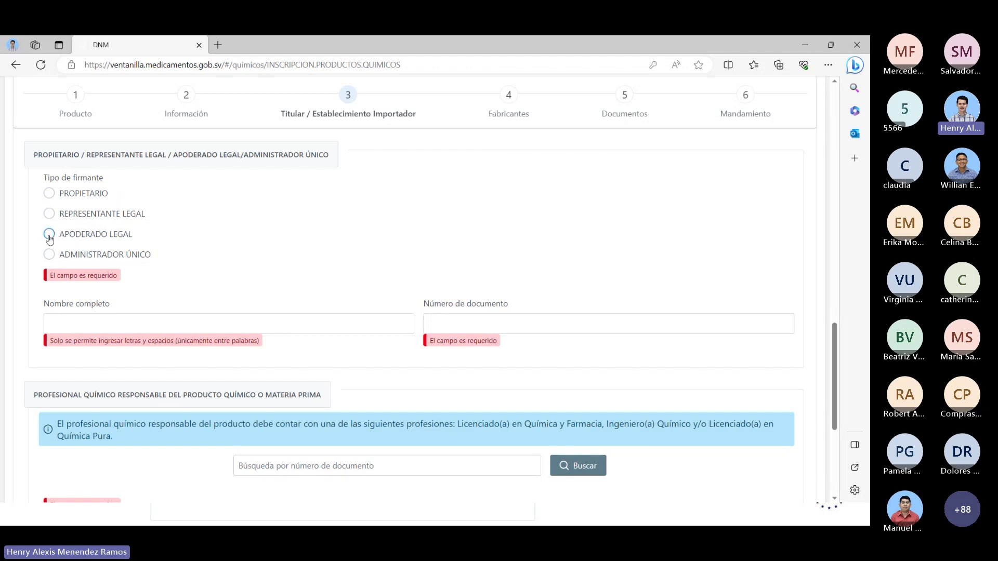
Set the signer type to APODERADO LEGAL and enter the signer's full name and document number
click(49, 235)
click(130, 323)
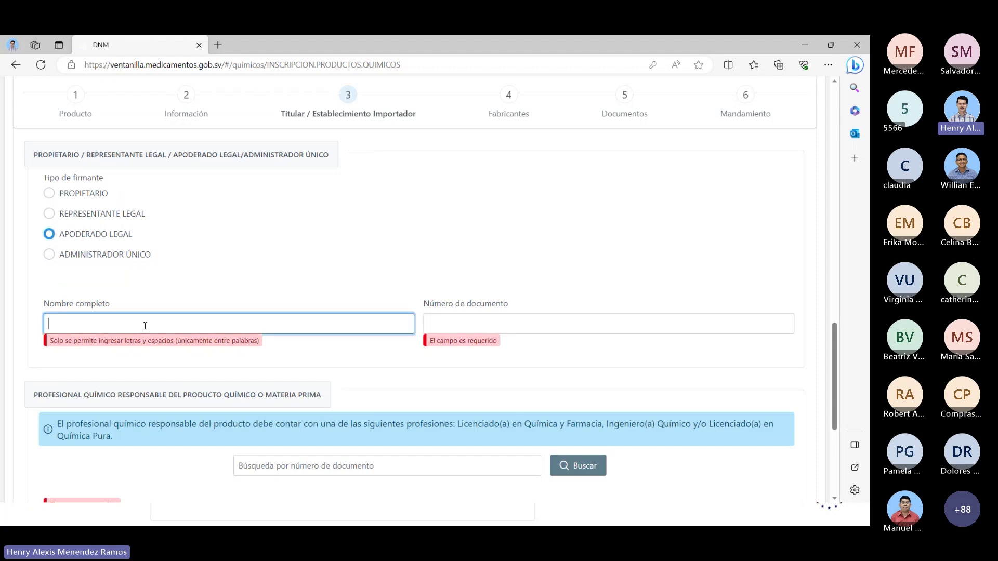
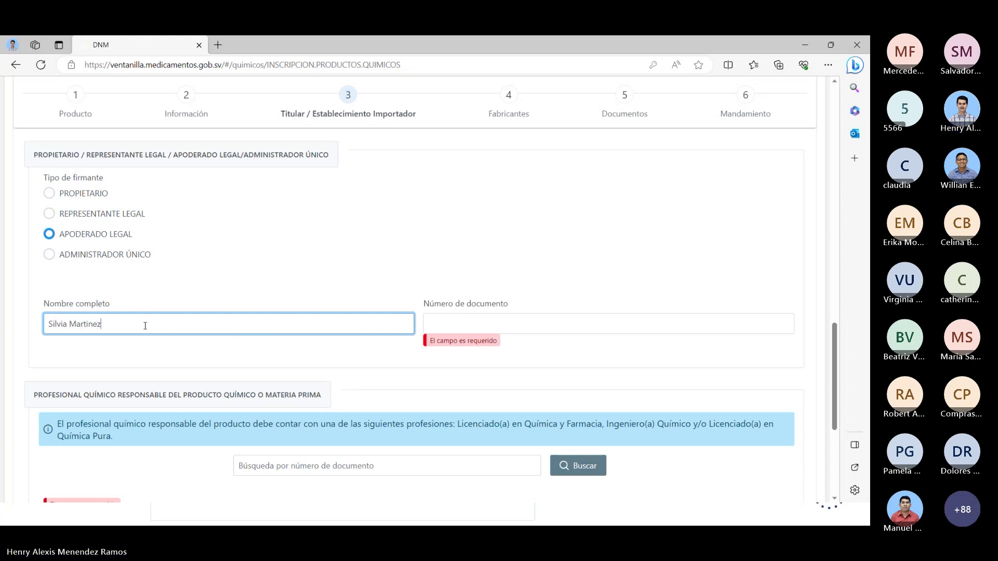
scroll(330, 276, down, 2)
click(480, 248)
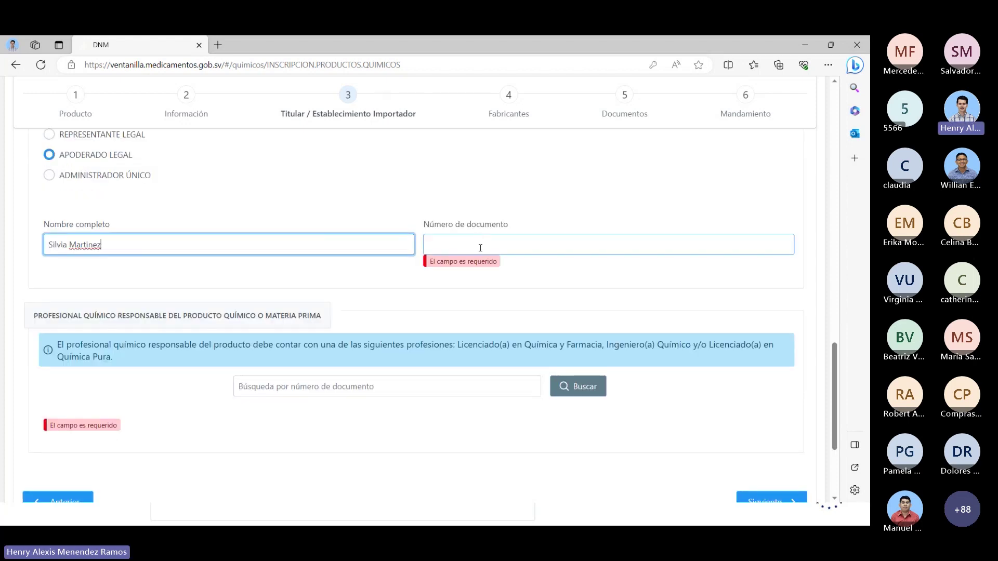
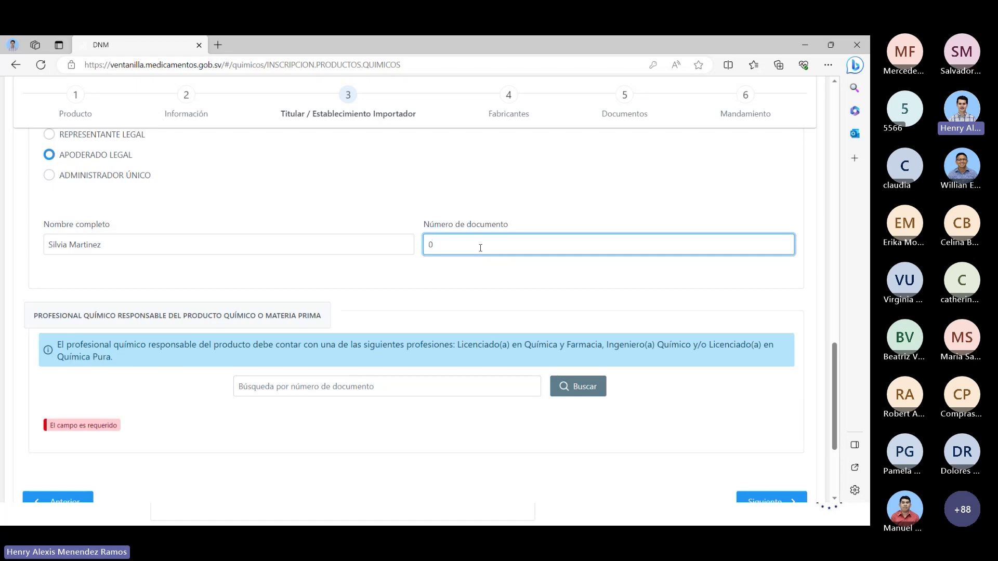
Begin the search for the responsible professional by document number
scroll(364, 281, down, 2)
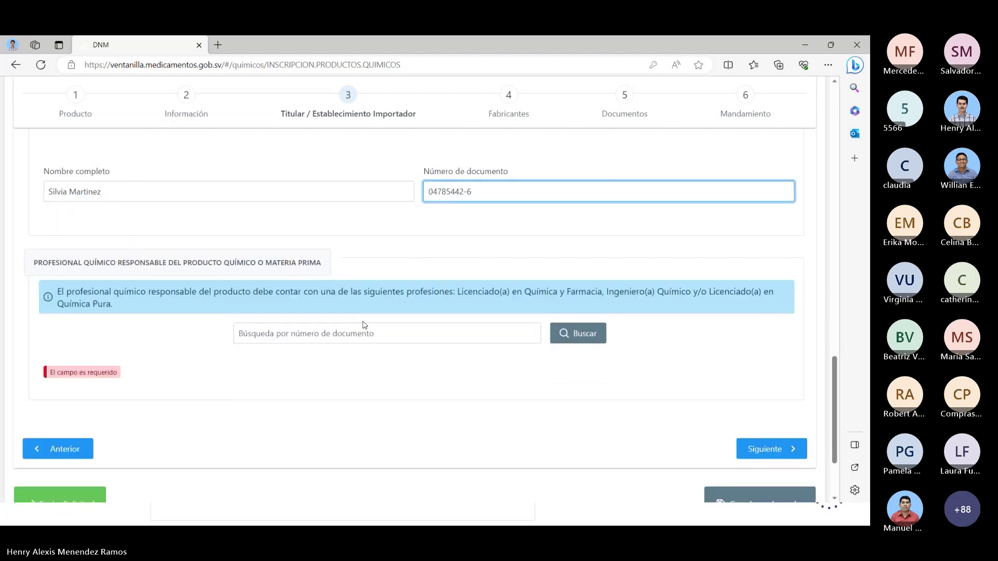
click(367, 323)
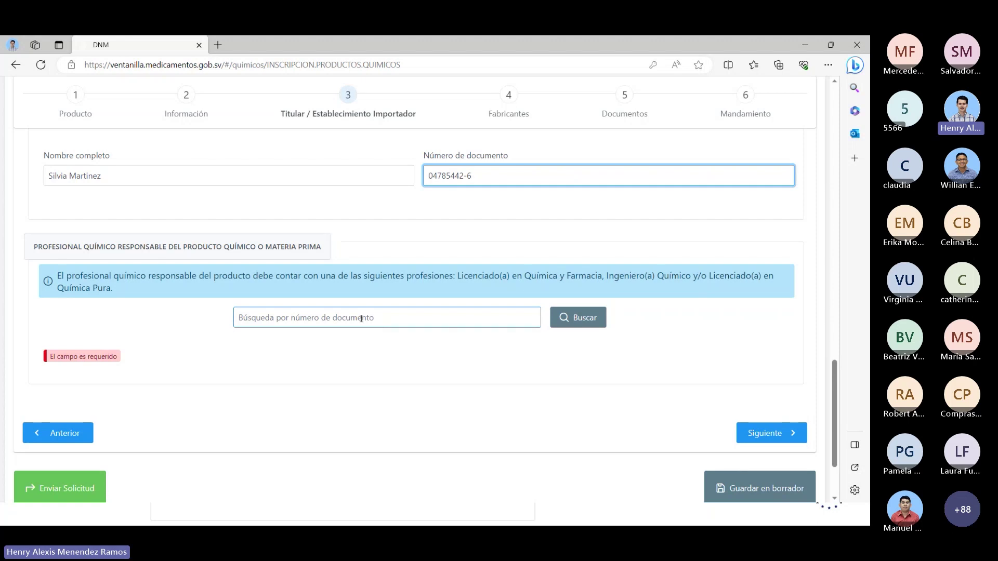
click(359, 318)
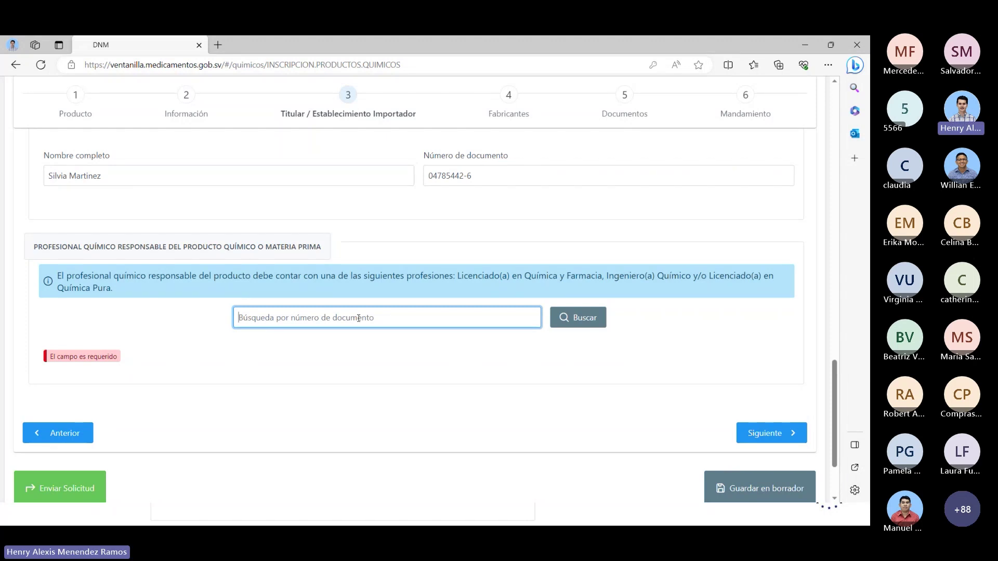
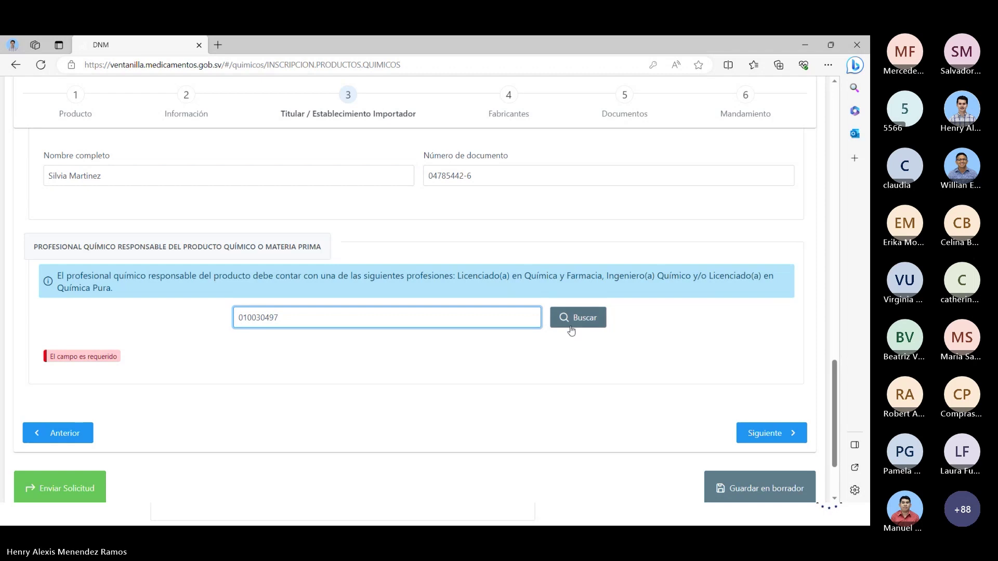
Find the Licenciado(a) en Química y Farmacia by document number, retrying after adding the missing hyphen
click(572, 329)
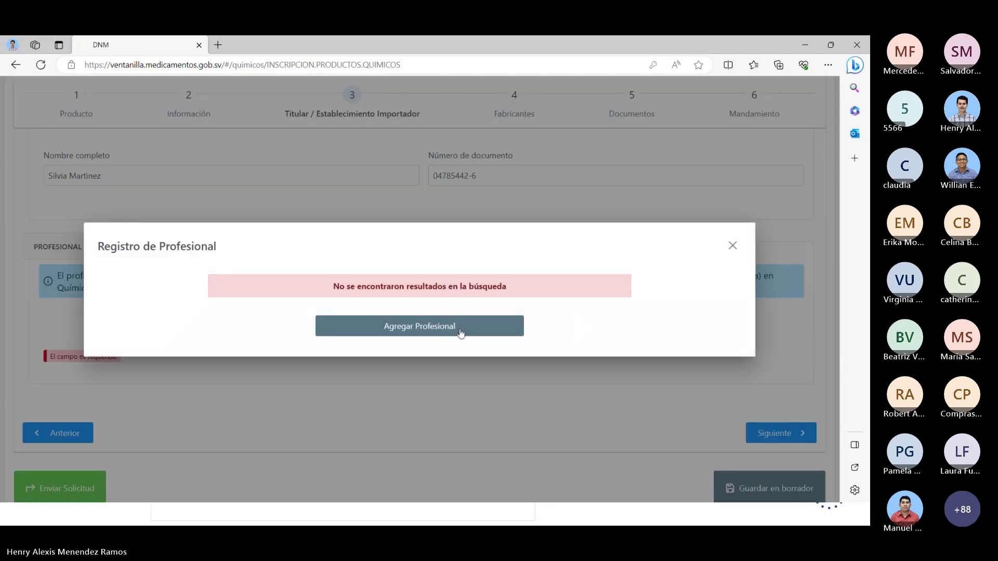
click(735, 247)
click(331, 318)
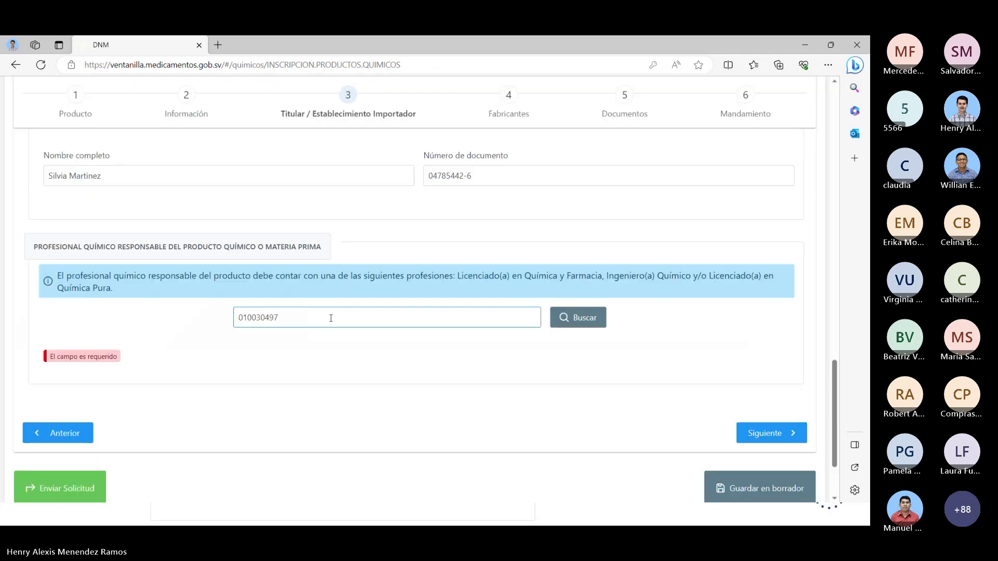
click(272, 318)
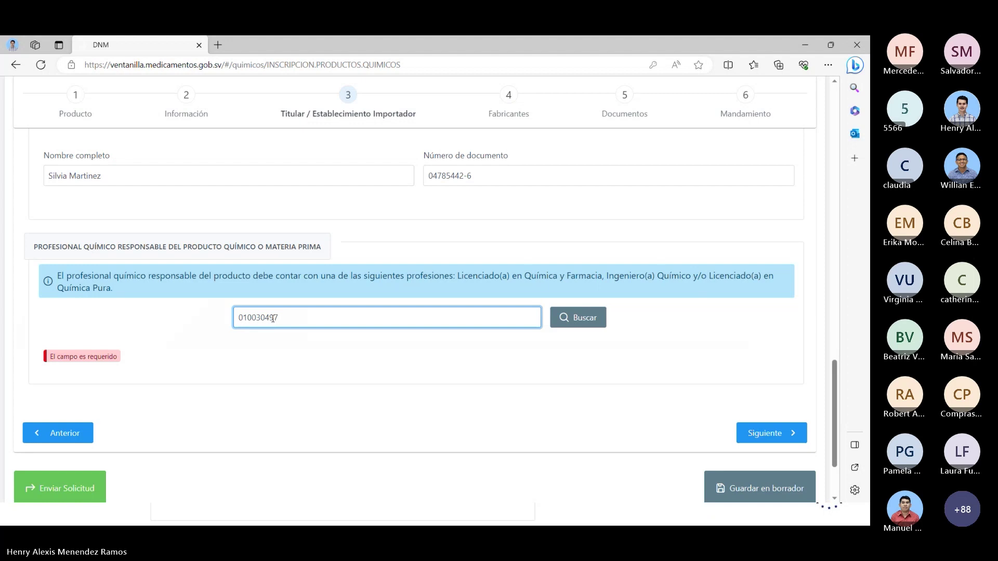
text(-)
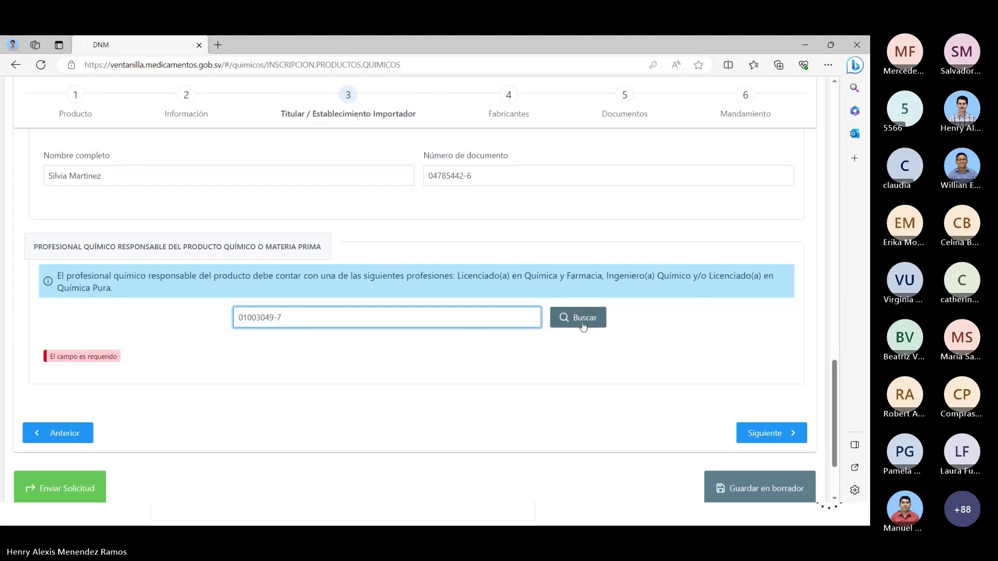
click(584, 327)
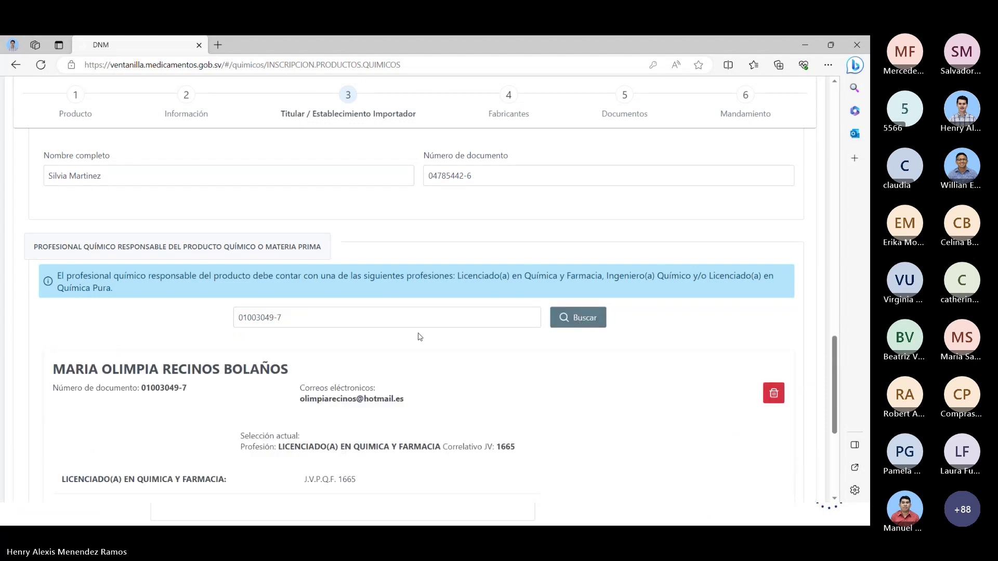
scroll(419, 339, down, 1)
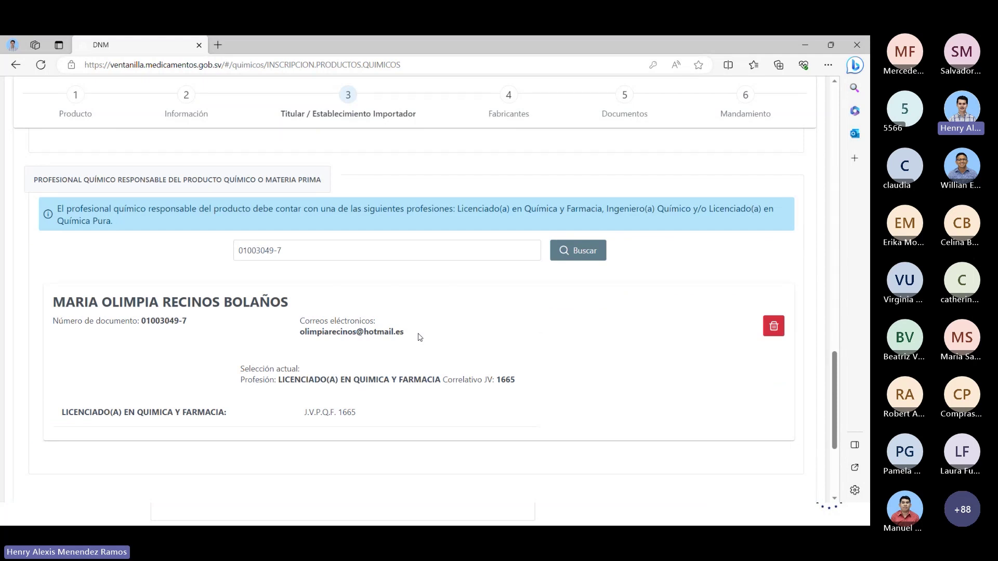
scroll(420, 337, down, 1)
scroll(420, 337, up, 1)
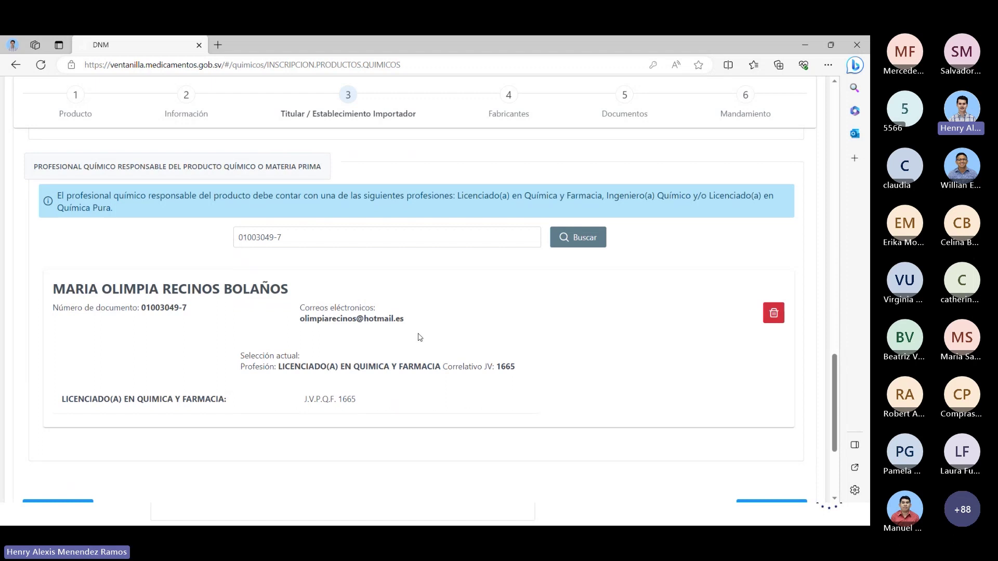
Remove the attached professional and search again with the ID's last digit changed to 8
click(774, 313)
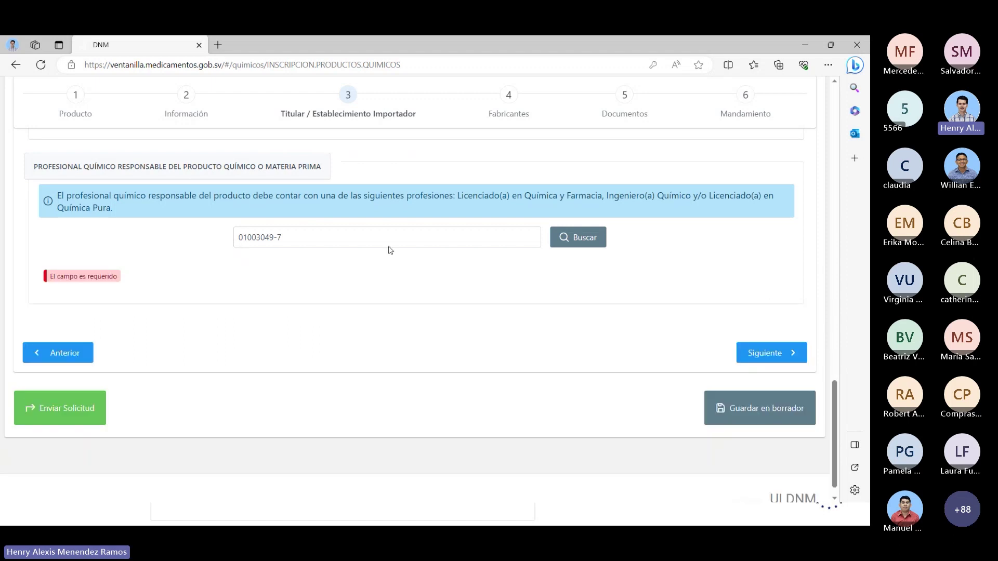
click(323, 235)
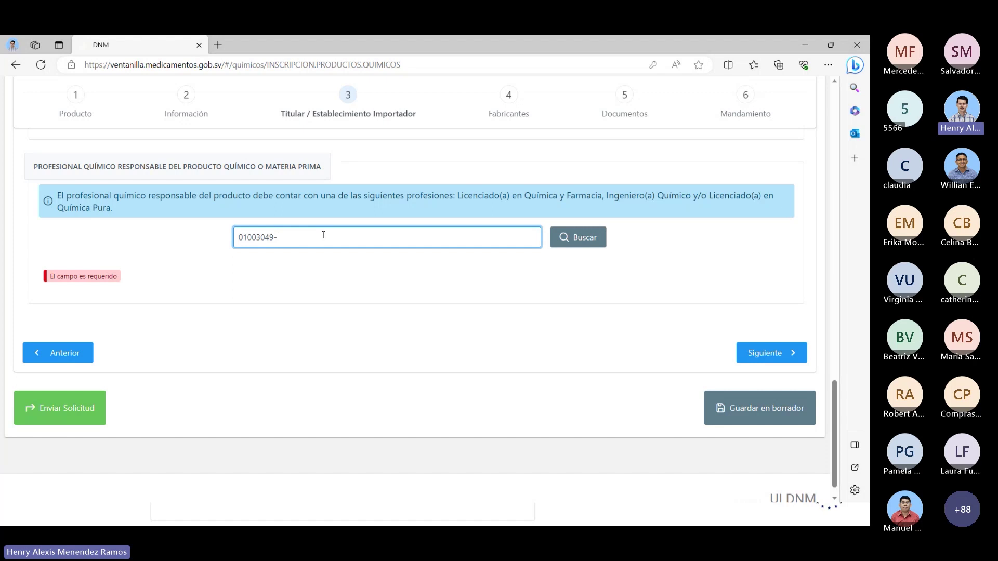
text(8)
click(572, 238)
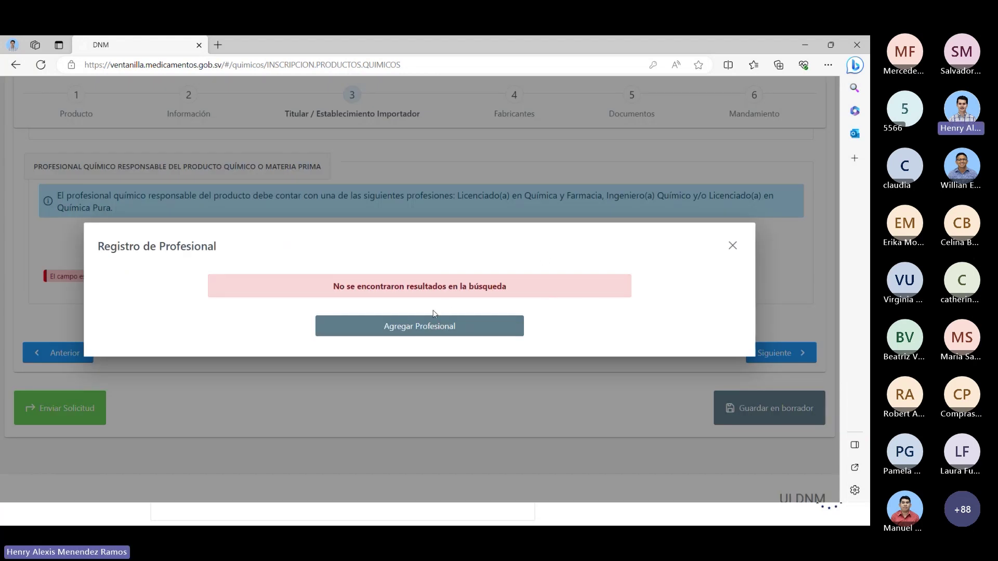
Open the Registro de Profesional form, review its empty required fields, and close it
click(374, 328)
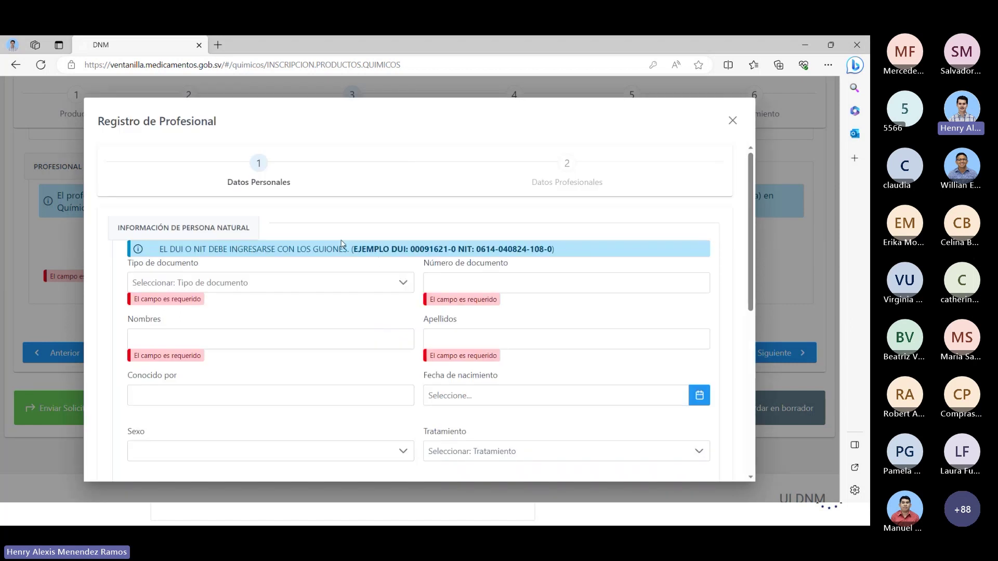
scroll(339, 289, down, 1)
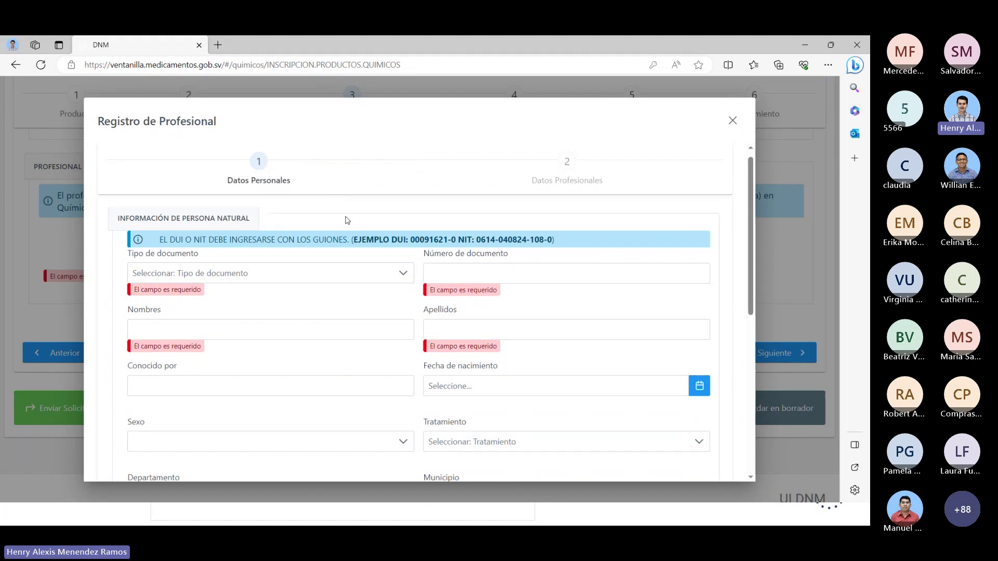
scroll(347, 220, down, 1)
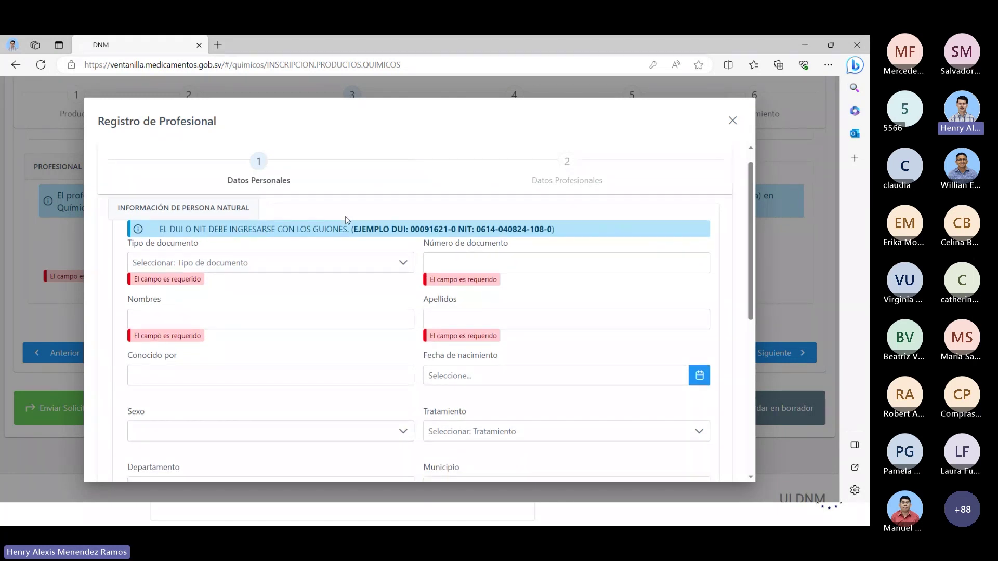
scroll(284, 282, down, 1)
scroll(284, 282, down, 1)
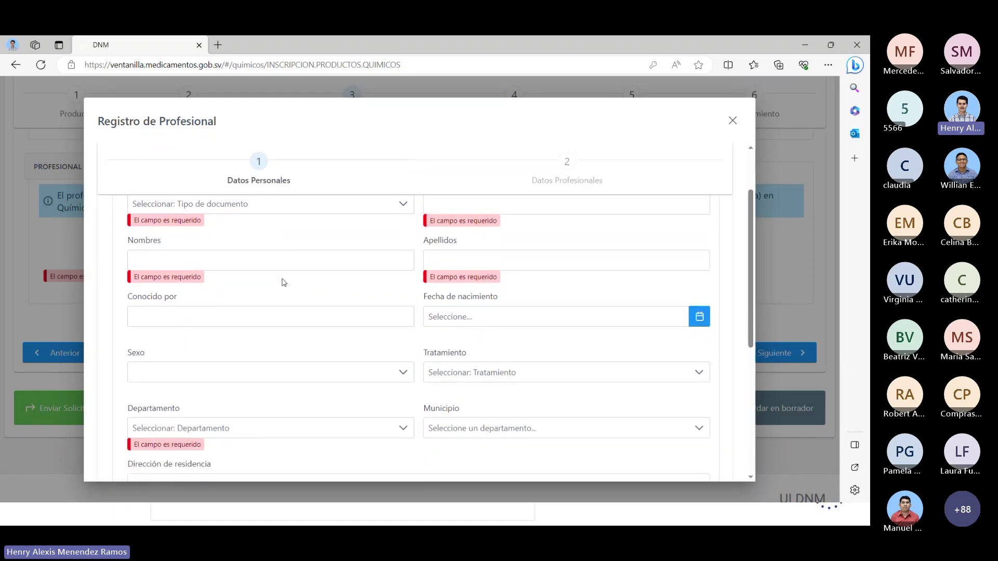
scroll(284, 283, down, 5)
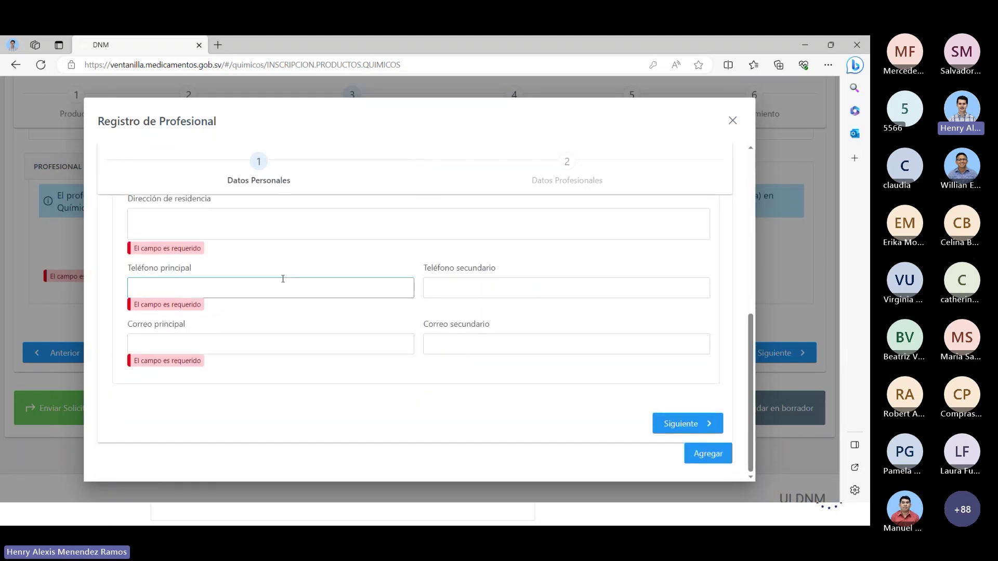
scroll(284, 282, up, 5)
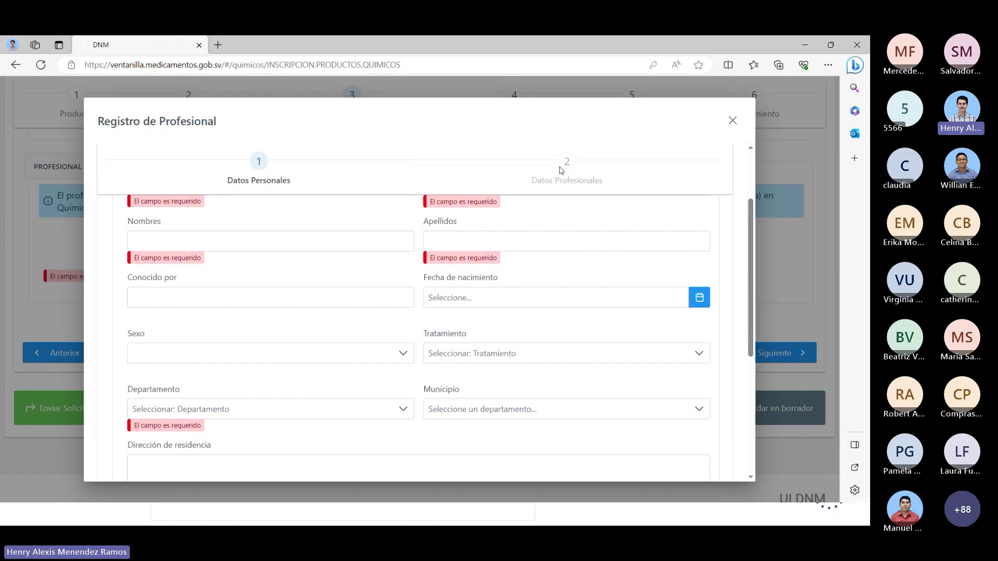
scroll(561, 171, up, 2)
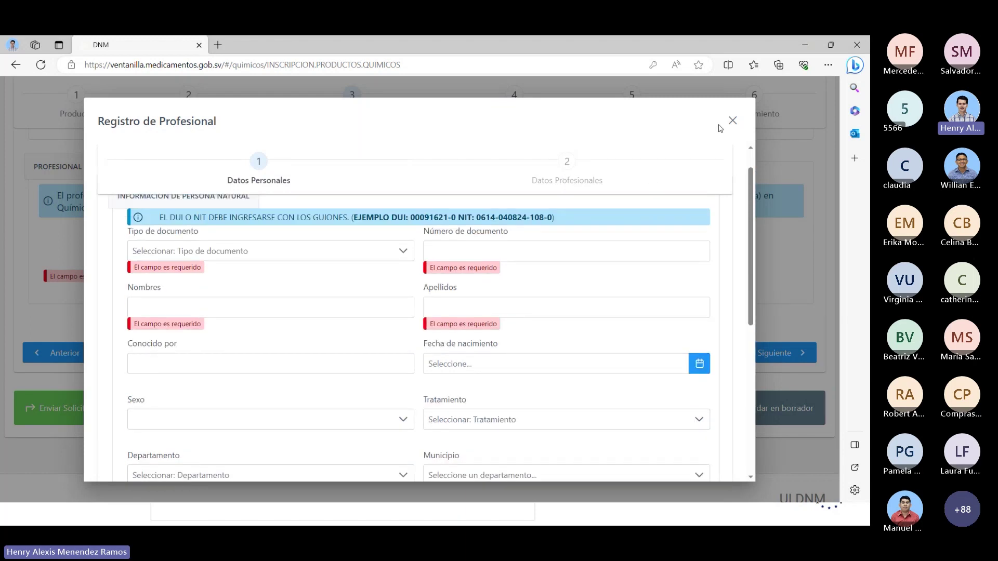
scroll(666, 268, down, 5)
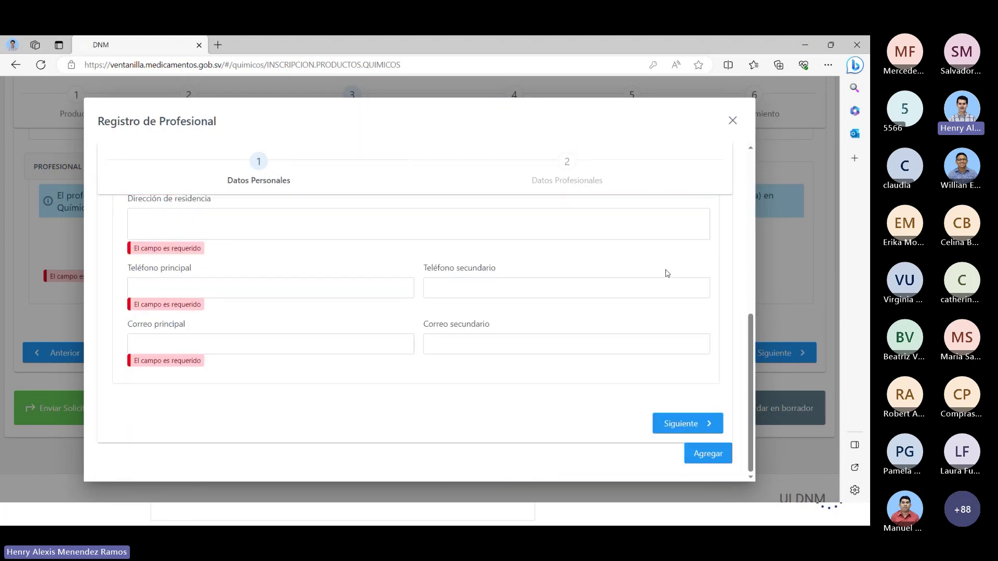
click(733, 120)
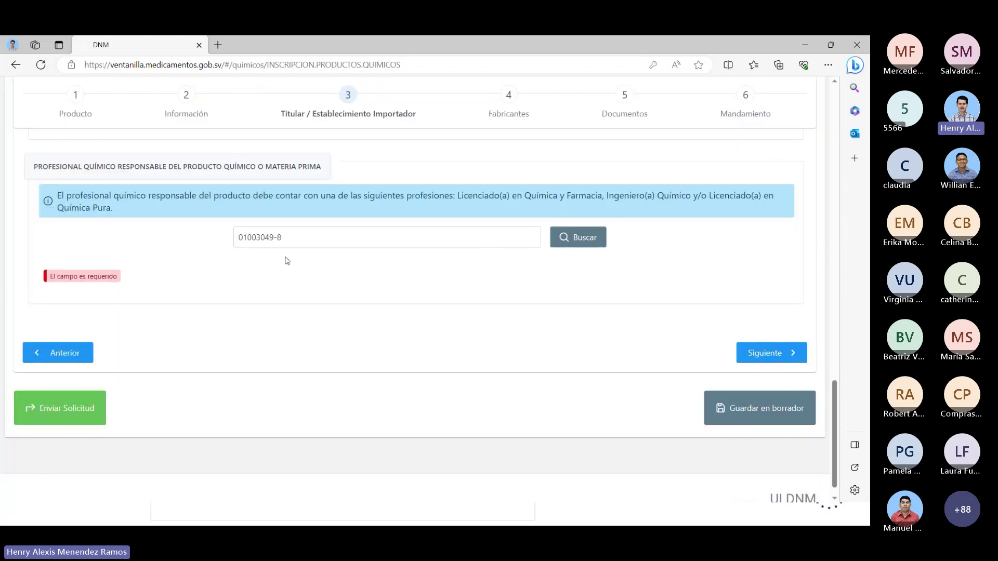
Correct the ID's last digit to 7 and re-find the chemical professional
scroll(351, 265, down, 1)
scroll(351, 265, up, 1)
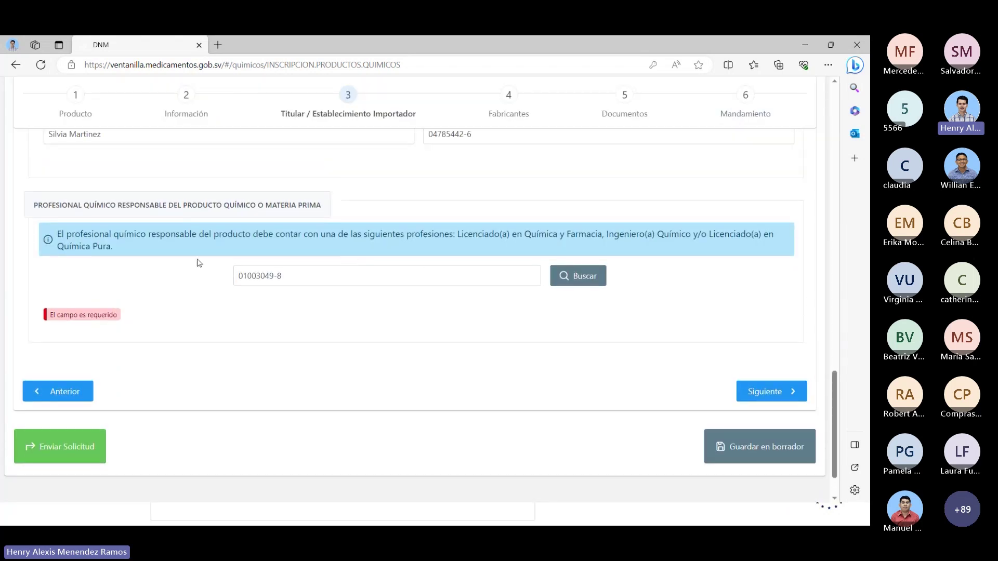
click(293, 276)
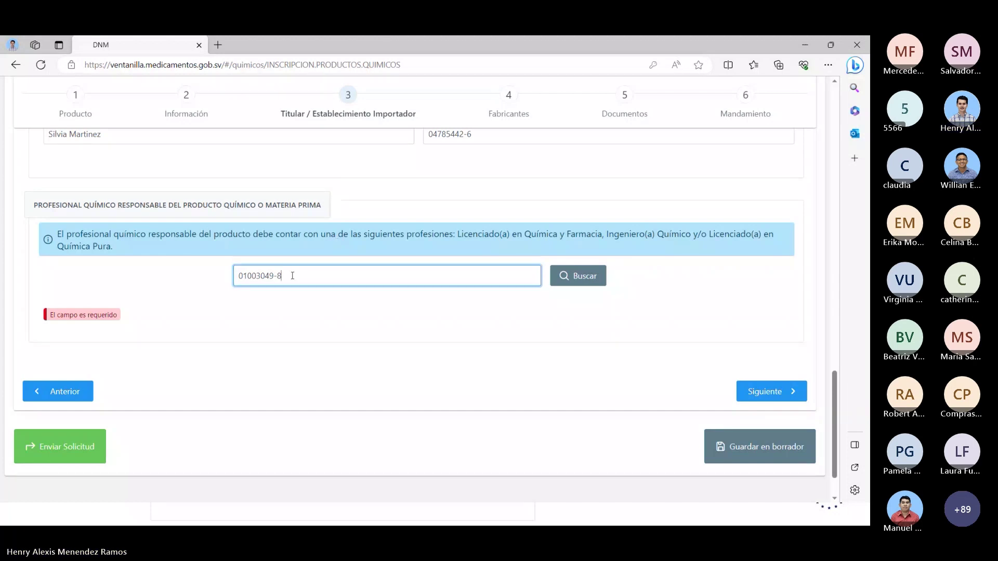
key(BackSpace)
text(7)
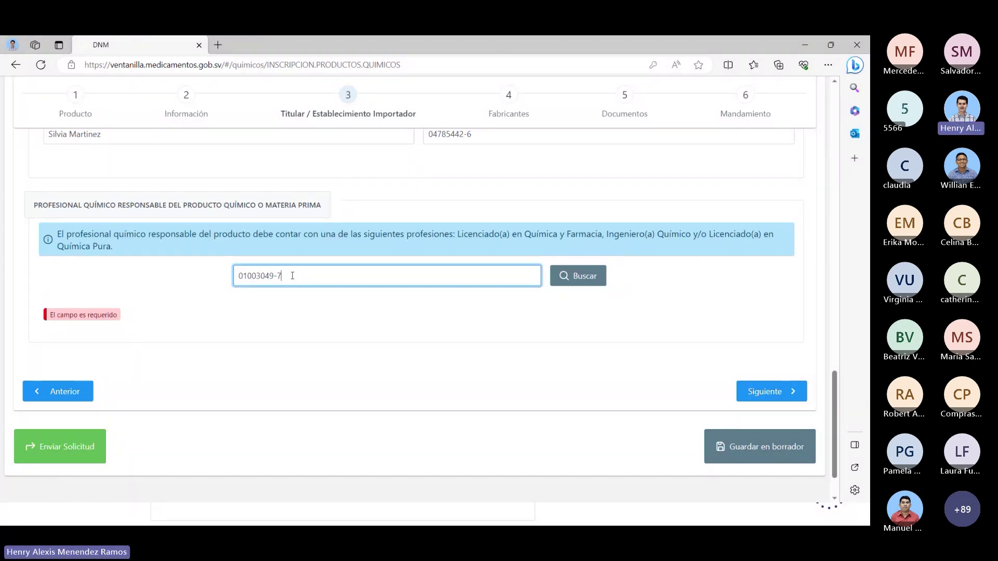
click(555, 282)
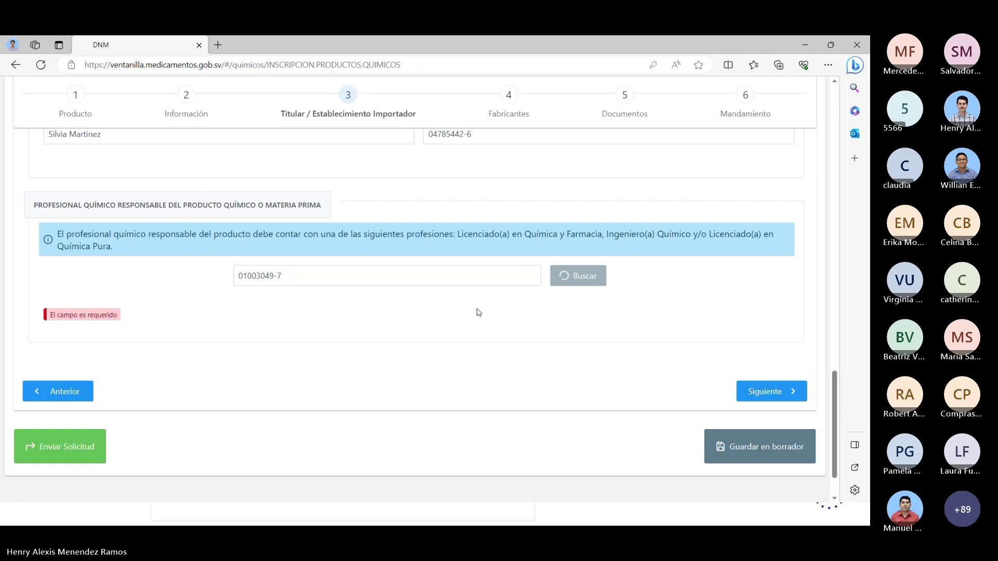
Save the request as a draft and continue to step 4, Fabricantes
scroll(458, 348, down, 3)
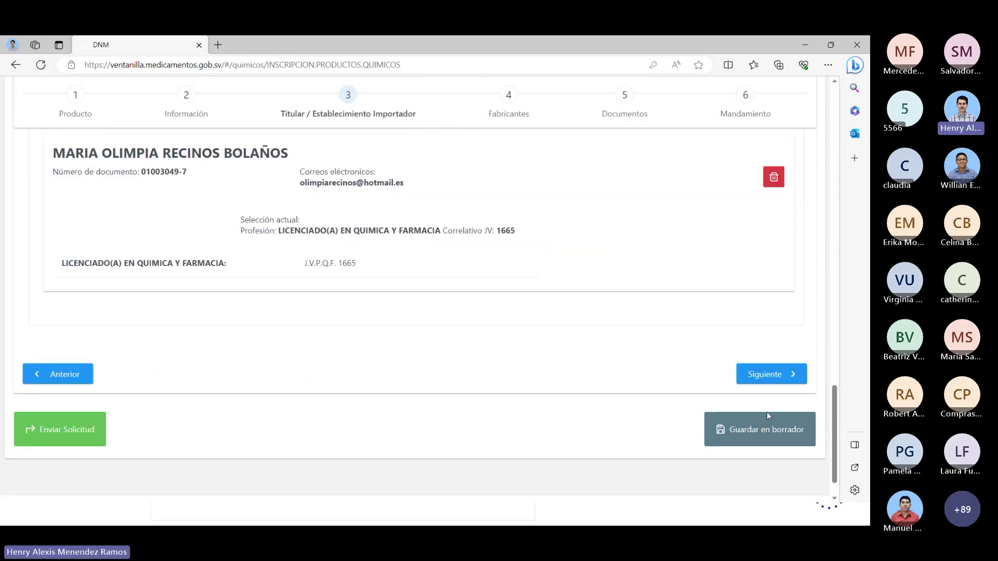
click(740, 432)
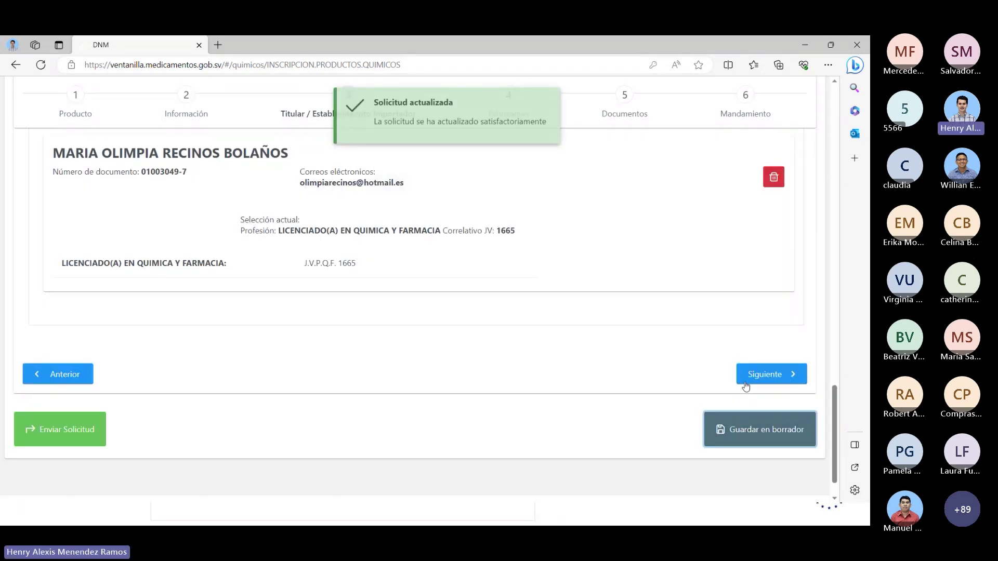
click(768, 375)
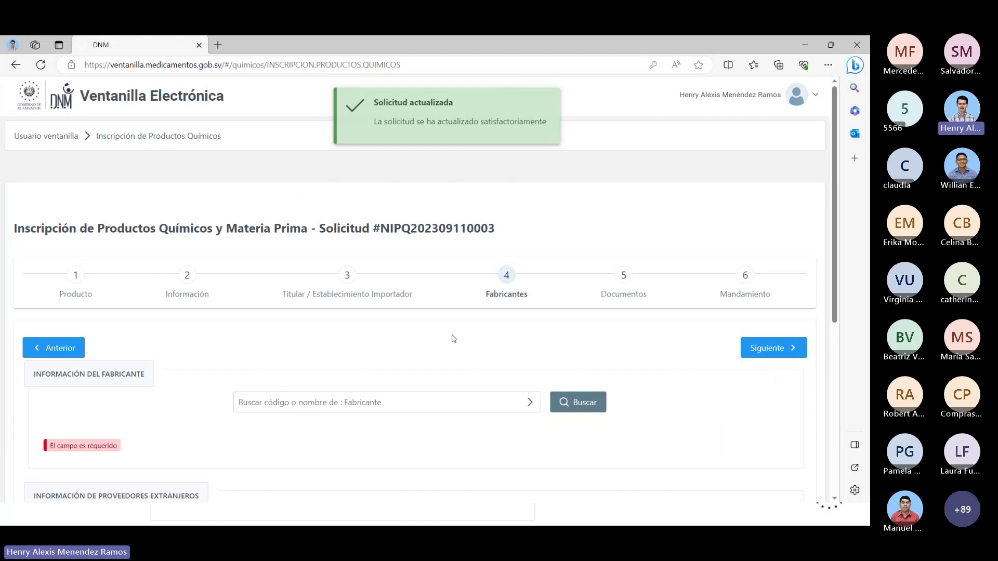
Search manufacturers for 'canon' and add CANON USA, INC
scroll(449, 339, down, 2)
scroll(449, 339, down, 2)
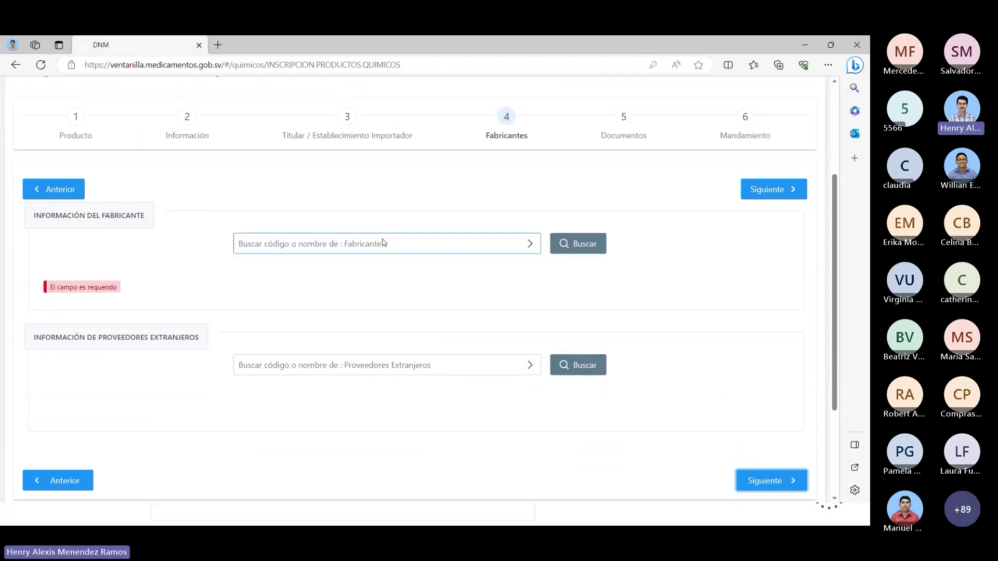
click(384, 246)
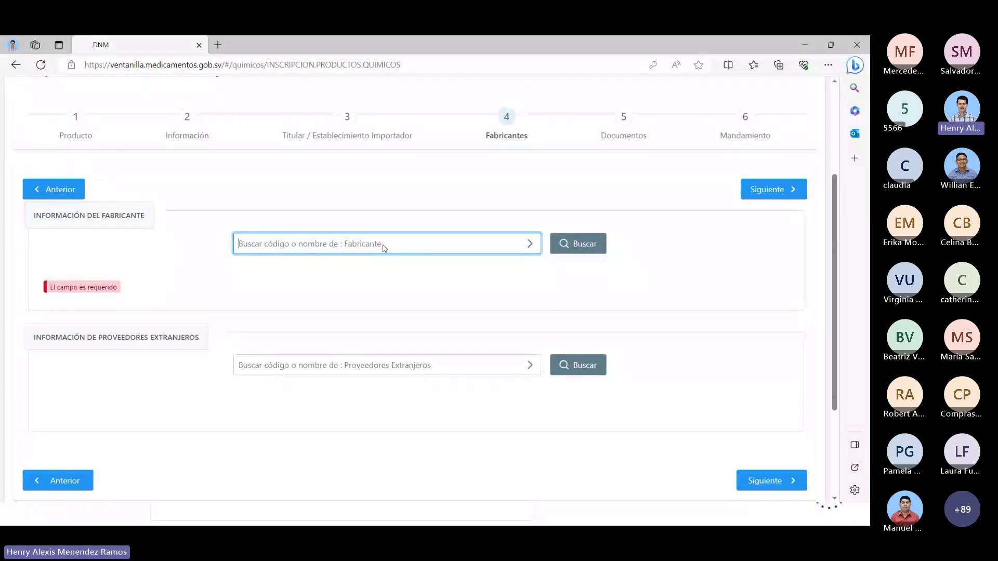
text(ca)
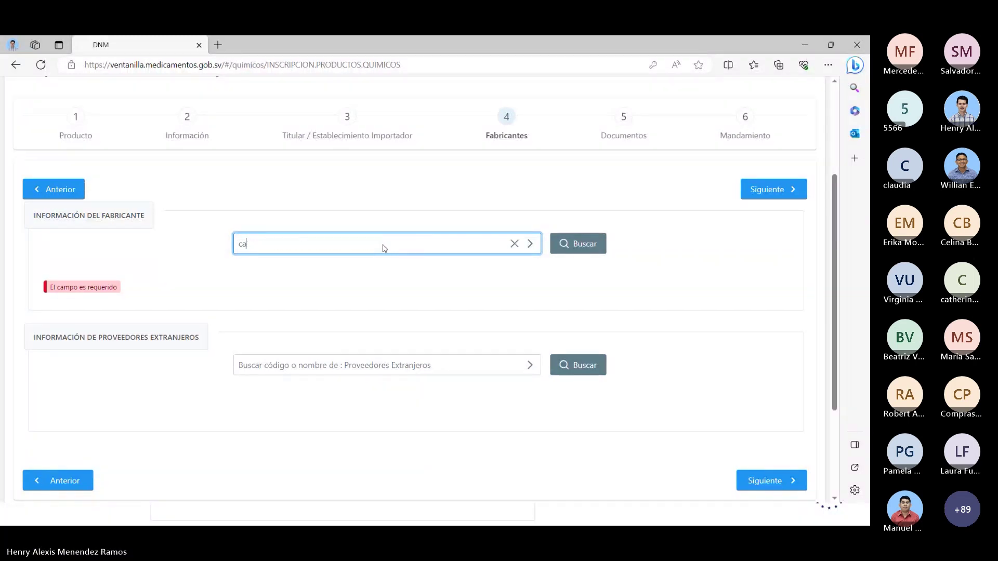
text(non)
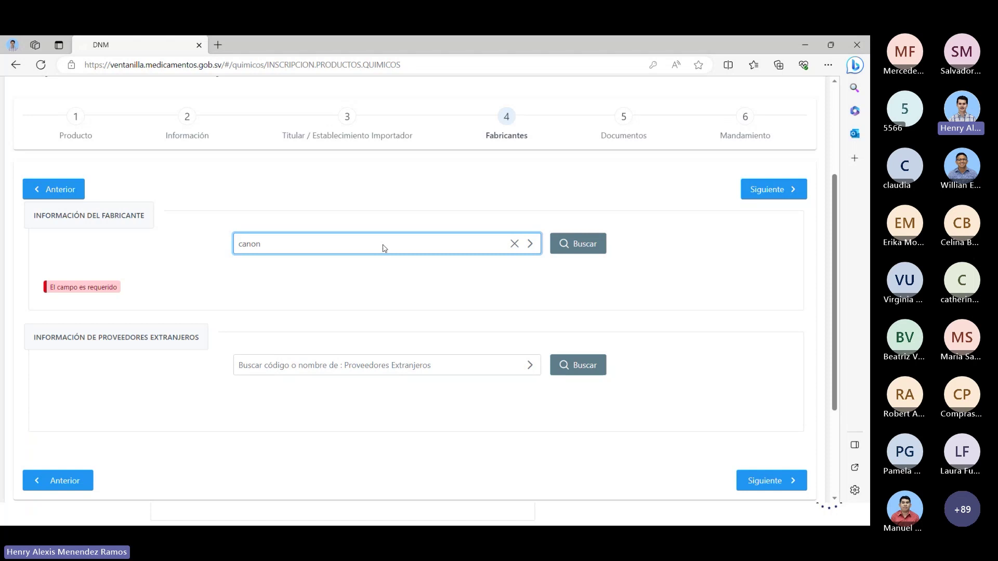
click(578, 249)
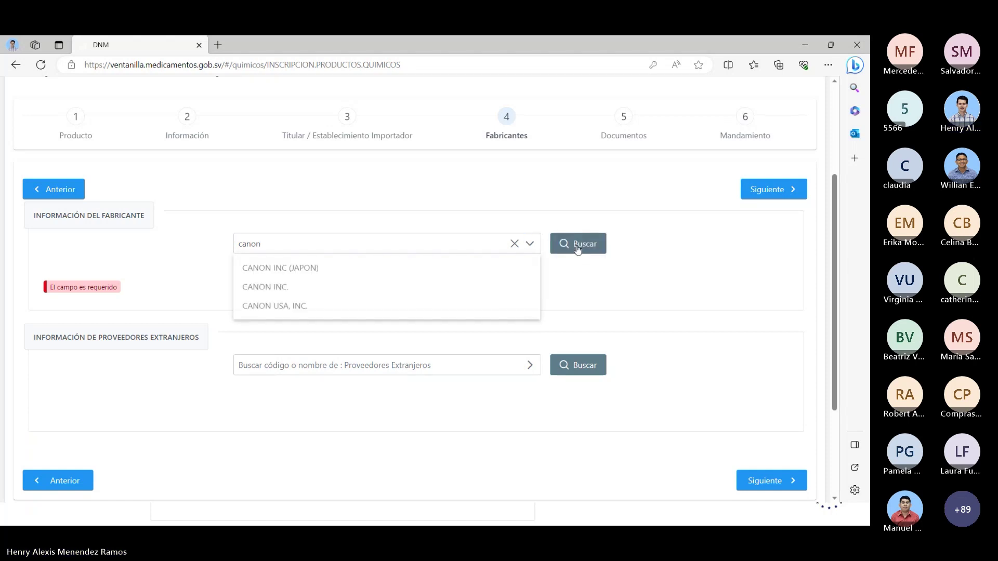
click(273, 310)
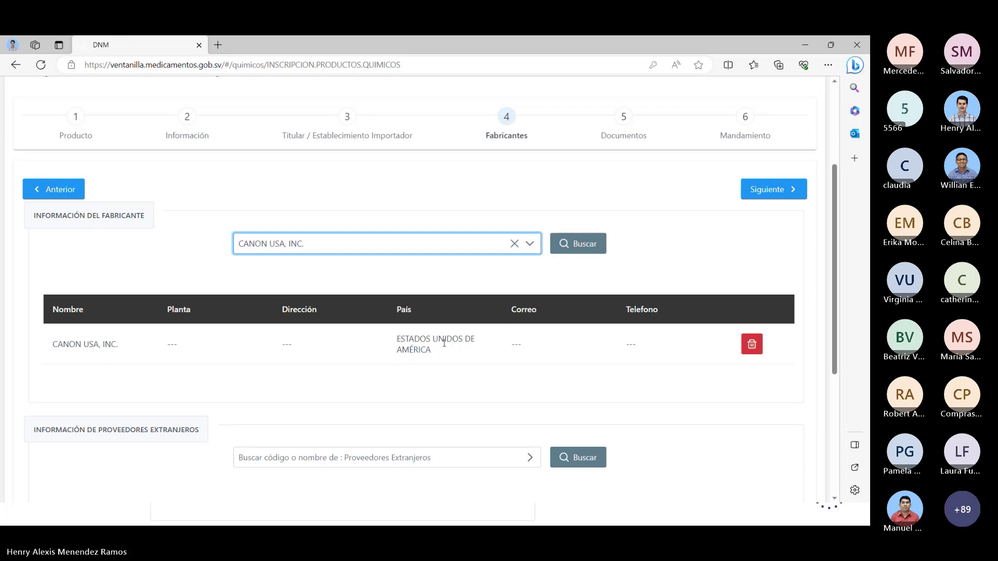
Search manufacturers again and also add CANON INC (JAPON)
scroll(444, 343, down, 1)
scroll(445, 346, up, 1)
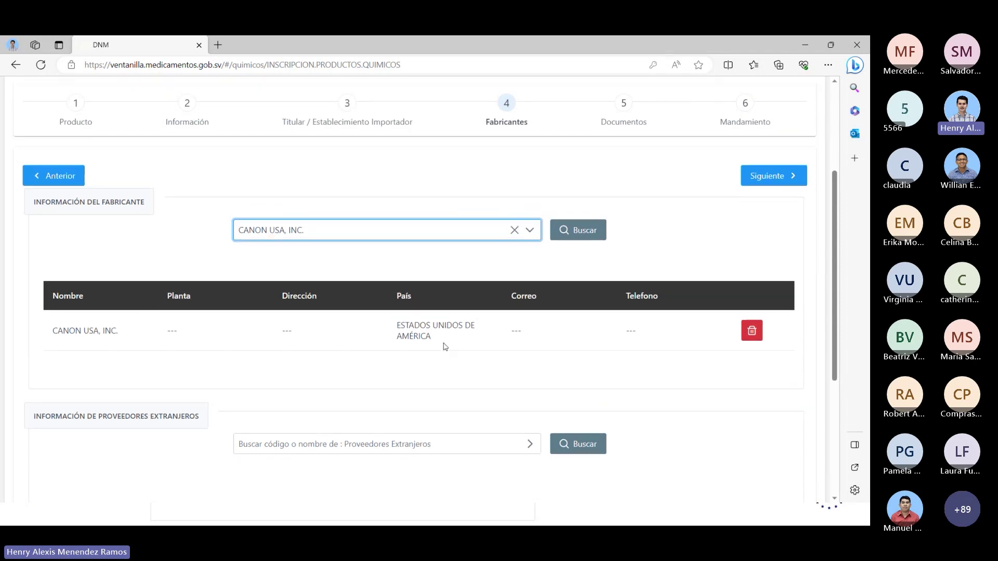
scroll(444, 343, down, 1)
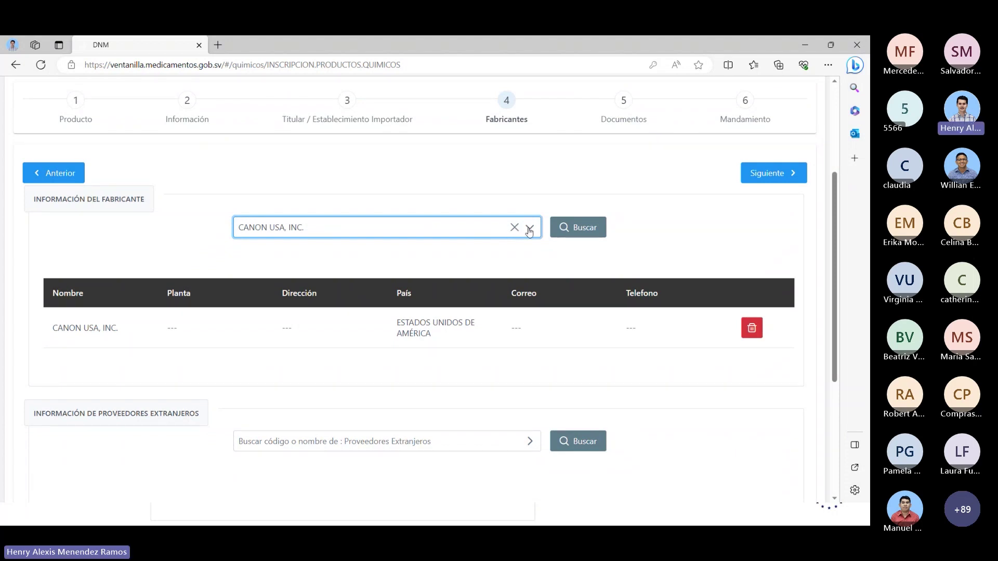
key(BackSpace)
key(BackSpace)
key(BackSpace)
click(581, 232)
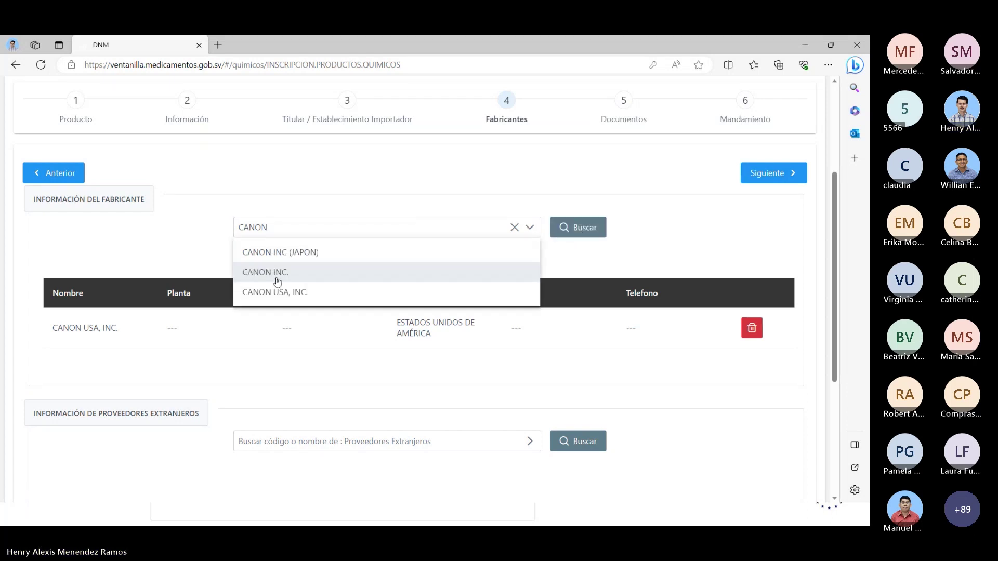
click(266, 257)
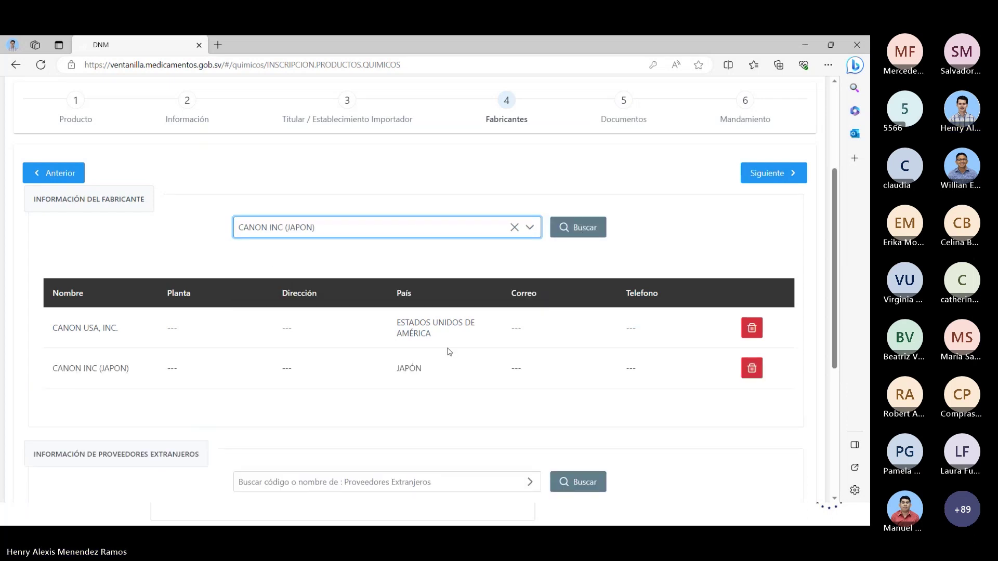
Delete both CANON USA, INC. and CANON INC (JAPON) from the manufacturers list
scroll(448, 352, down, 1)
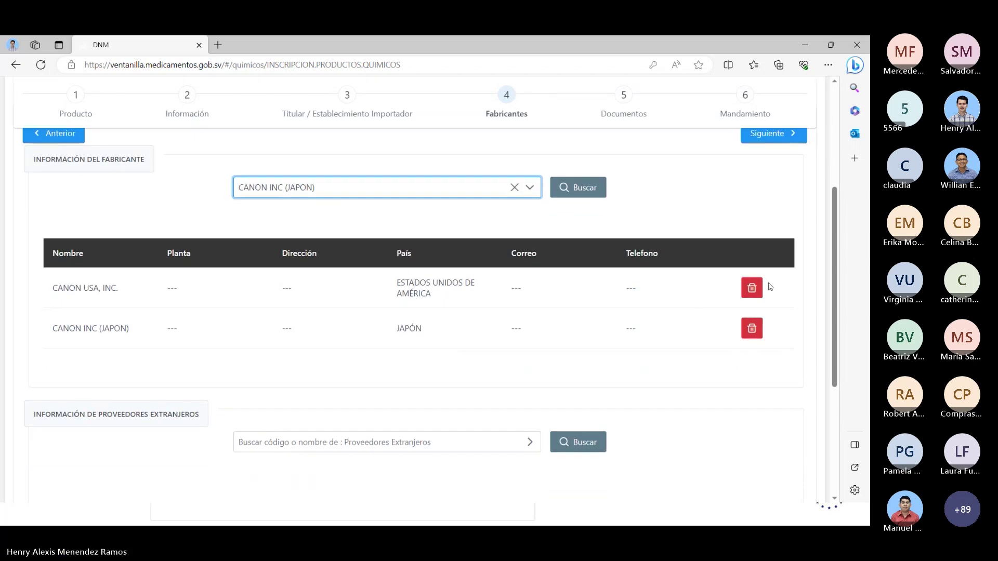
click(749, 294)
click(749, 294)
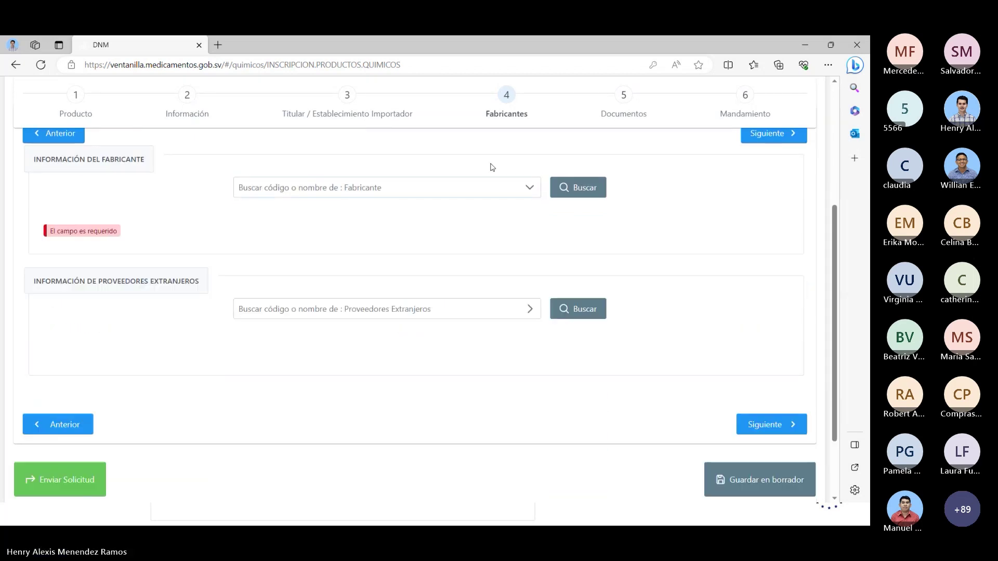
Search a new manufacturer name and open a new Fabricante form with laboratory name 'cannnon'
click(460, 194)
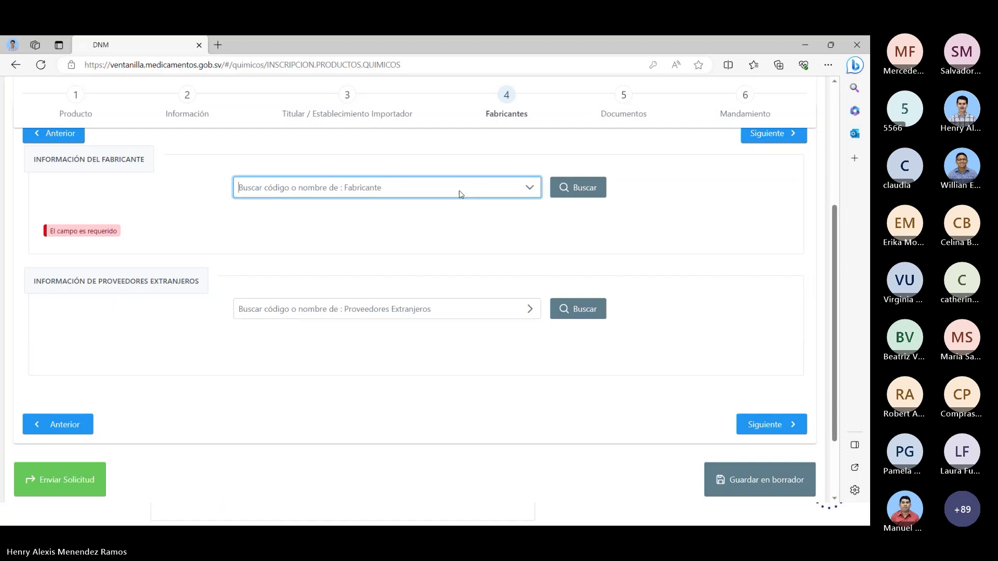
text(cannnon)
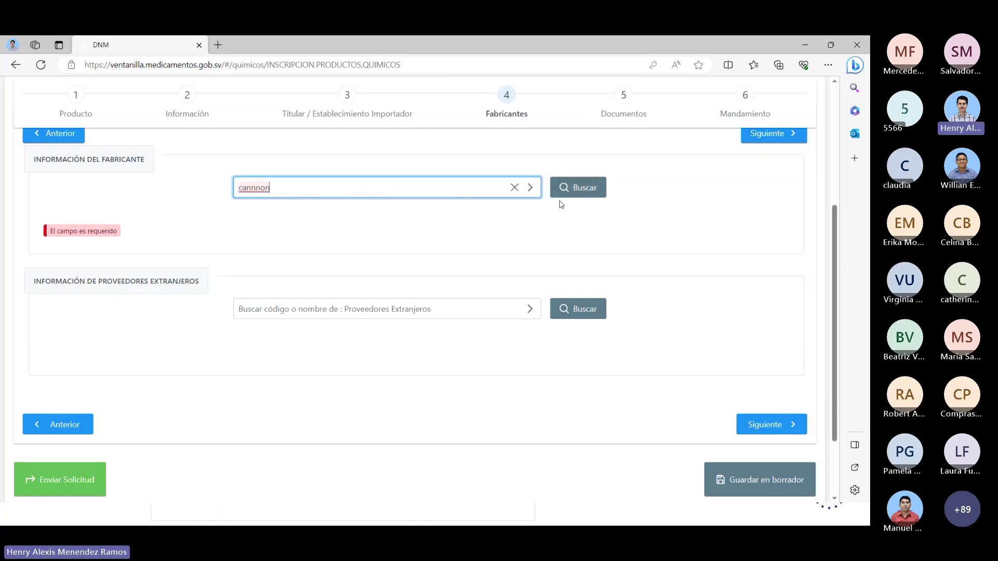
click(561, 191)
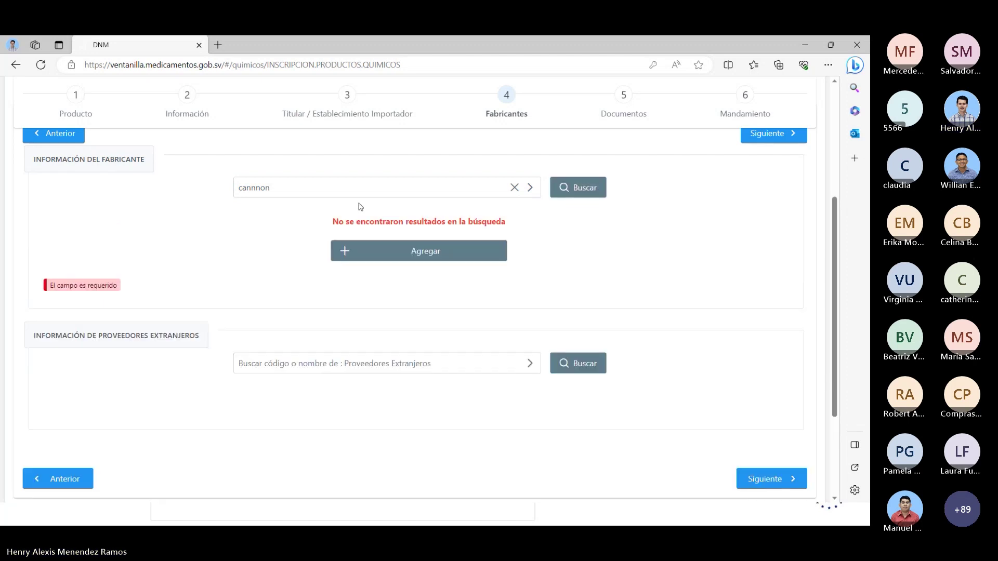
click(400, 251)
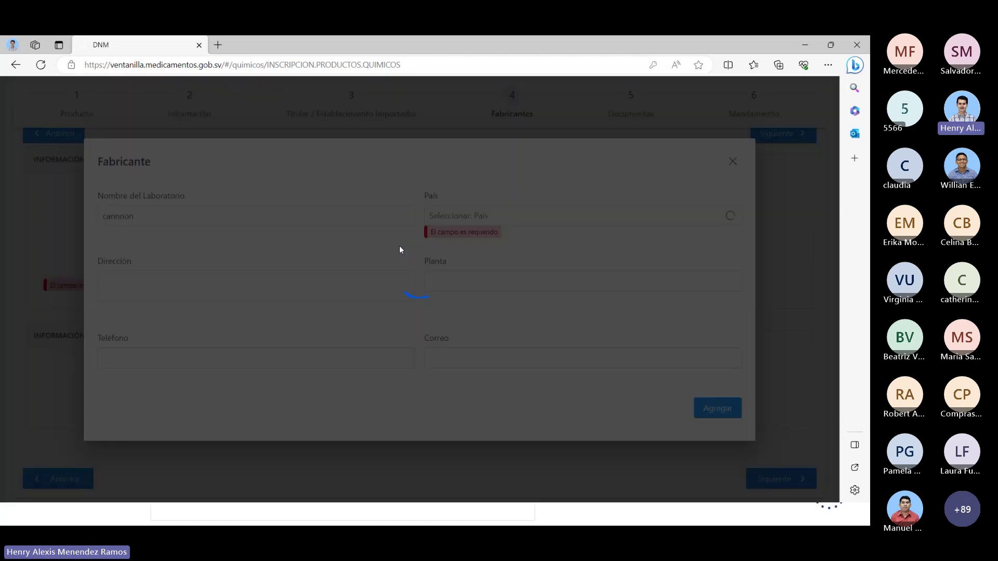
Correct the laboratory name to 'canon', set País to CHINA, and add the manufacturer
click(199, 212)
key(BackSpace)
key(BackSpace)
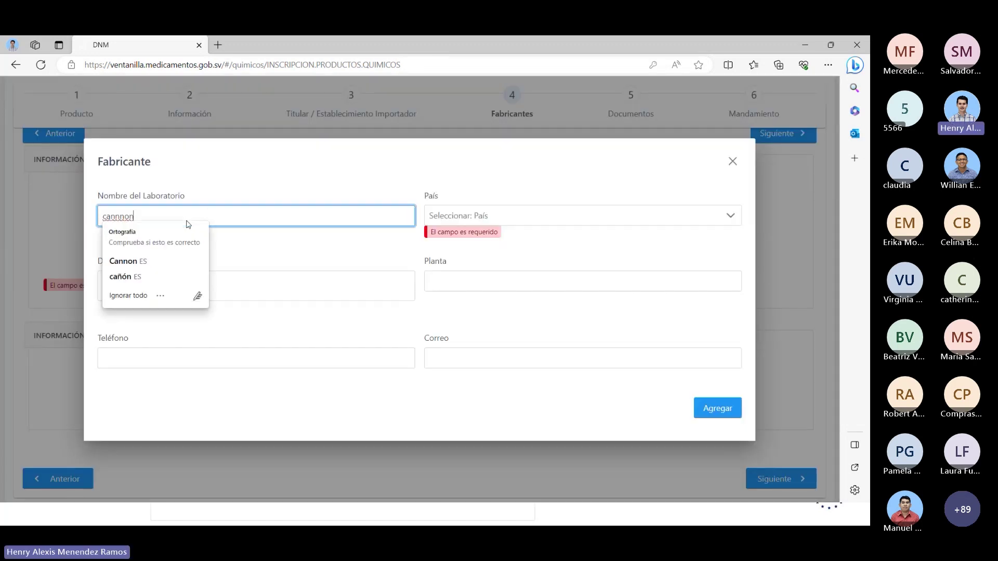
key(BackSpace)
key(BackSpace)
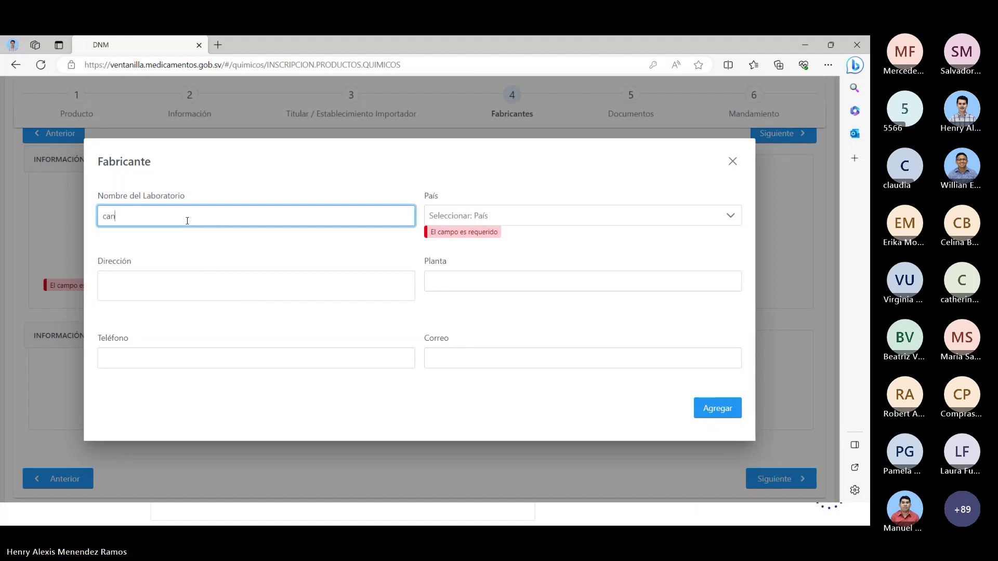
text(on)
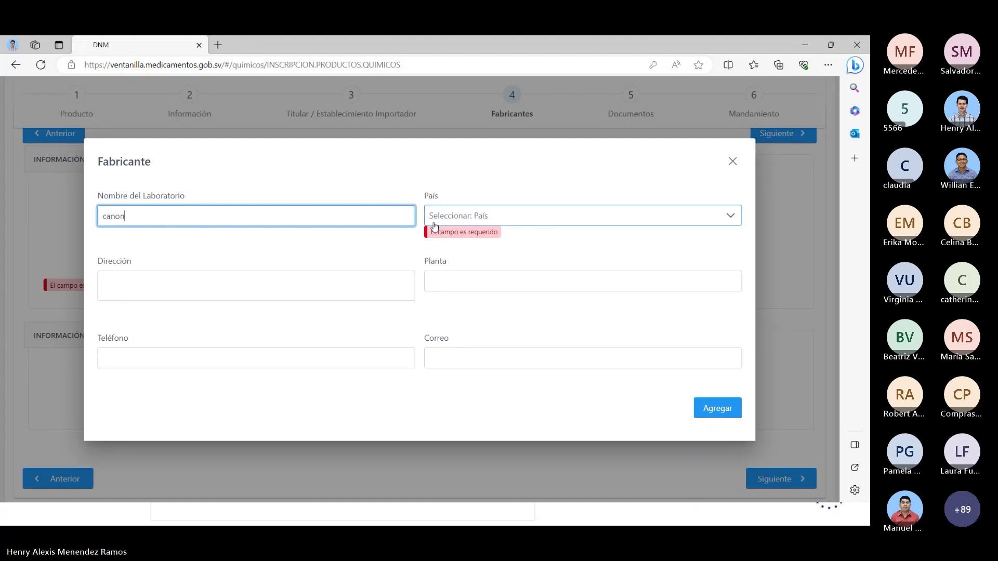
click(493, 216)
text(chin)
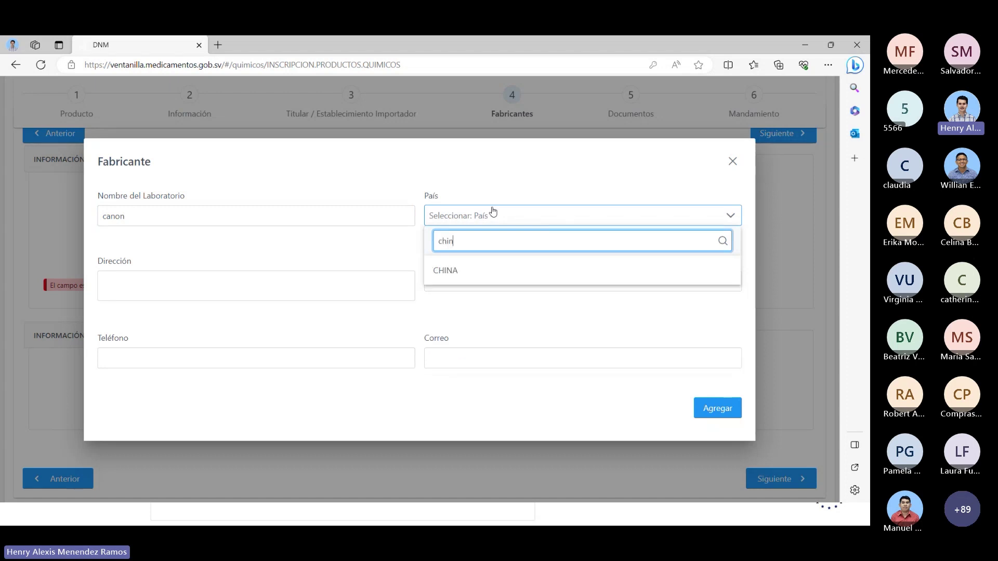
click(464, 278)
click(303, 273)
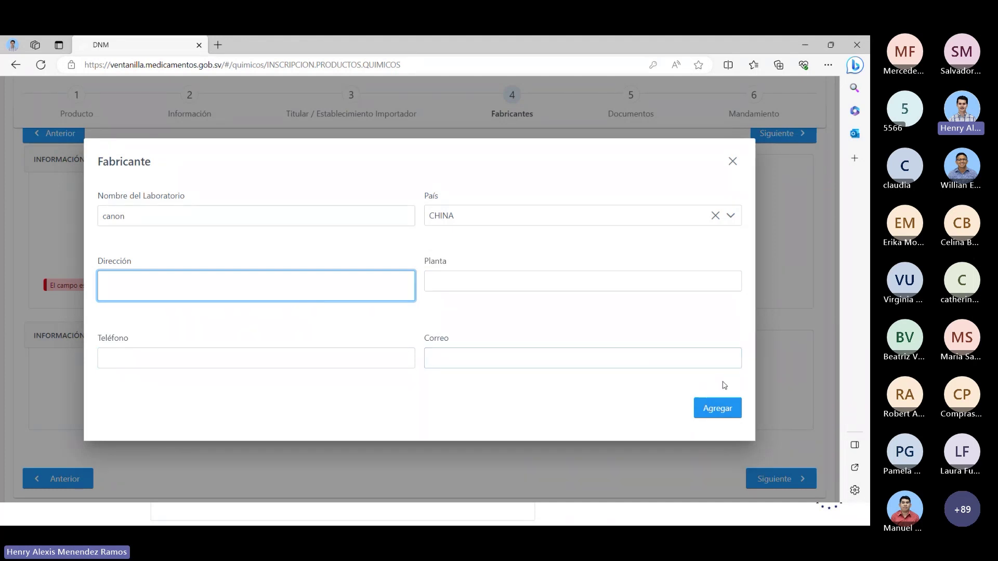
click(712, 409)
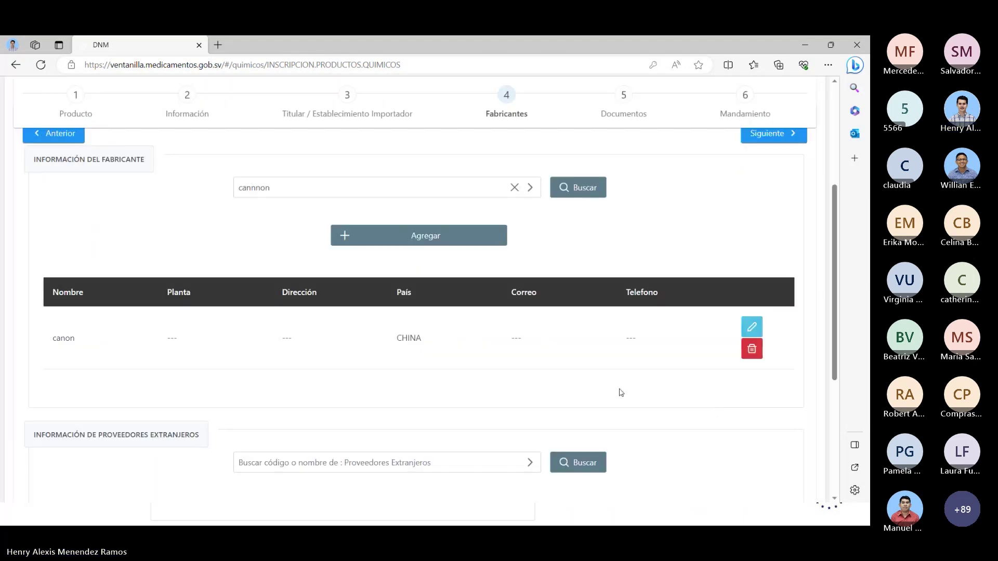
scroll(615, 385, down, 3)
scroll(615, 385, down, 1)
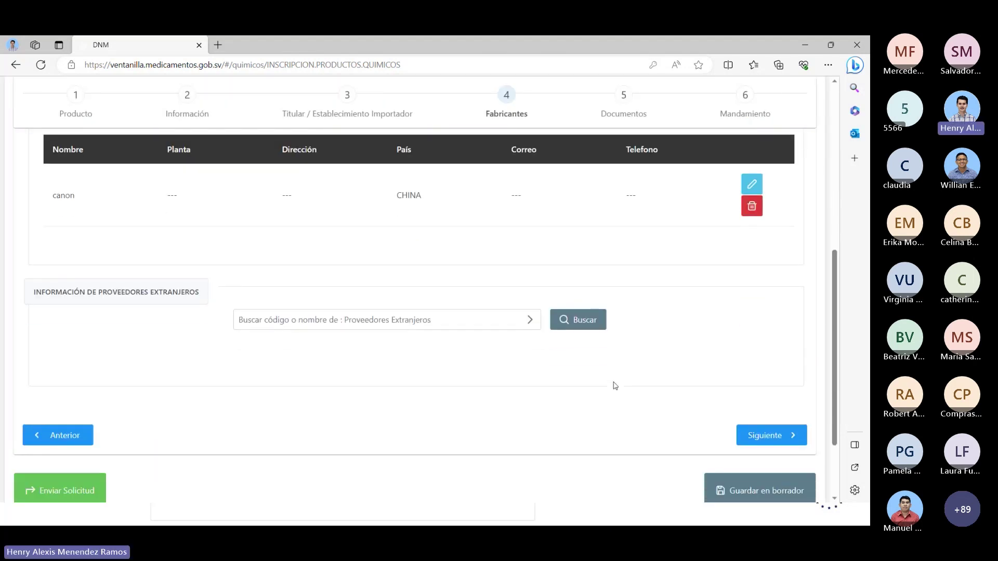
scroll(615, 386, up, 2)
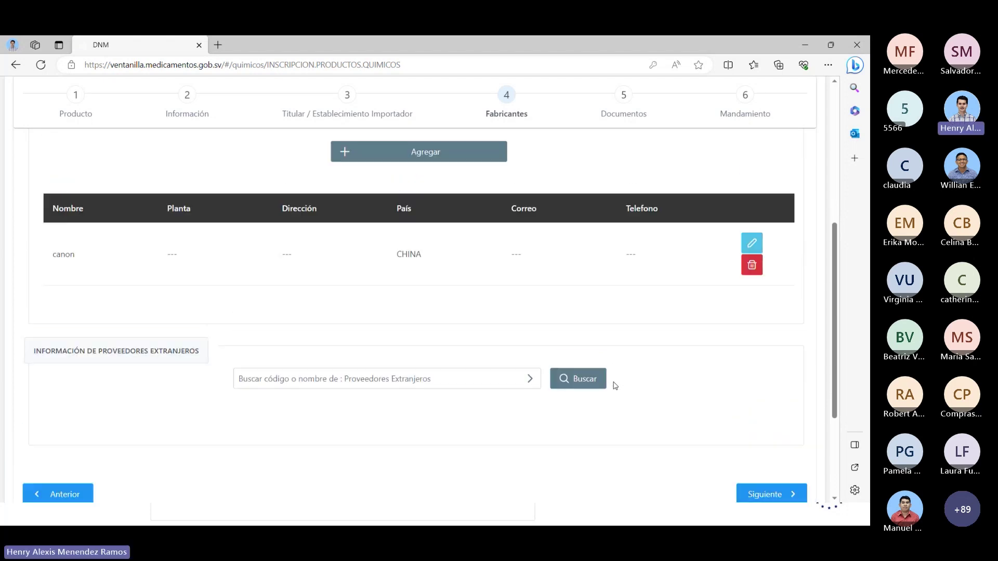
scroll(468, 329, up, 3)
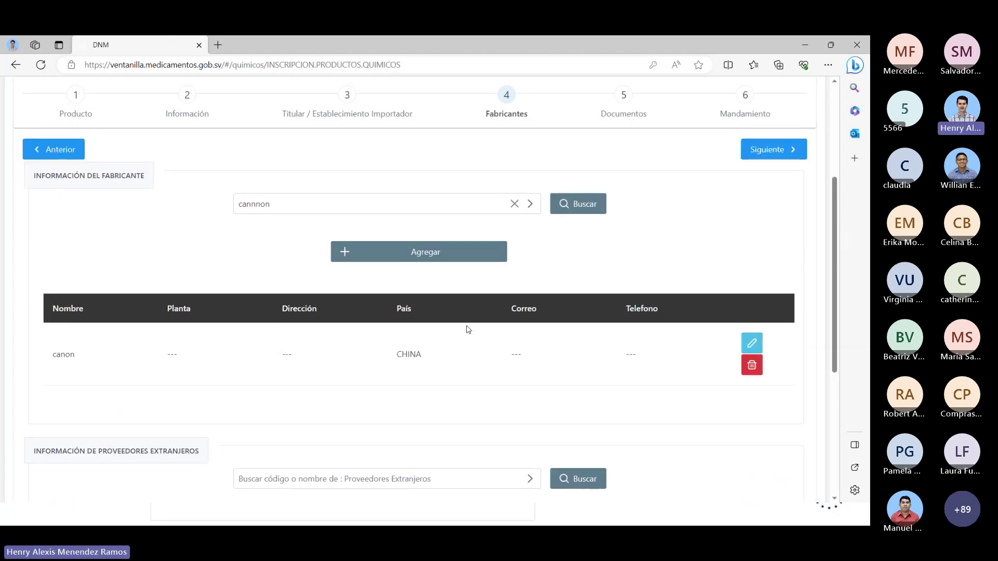
scroll(468, 329, down, 1)
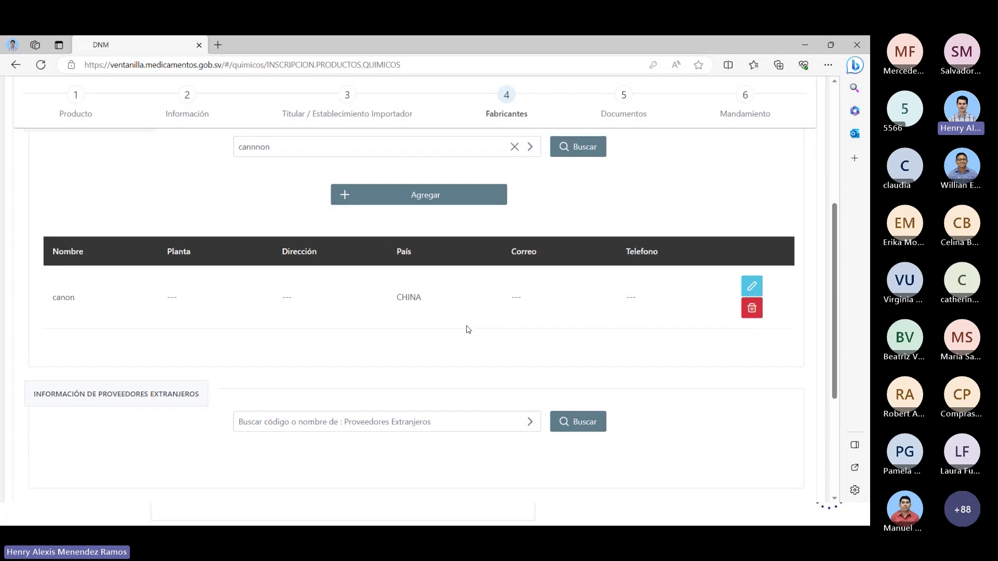
scroll(468, 329, down, 1)
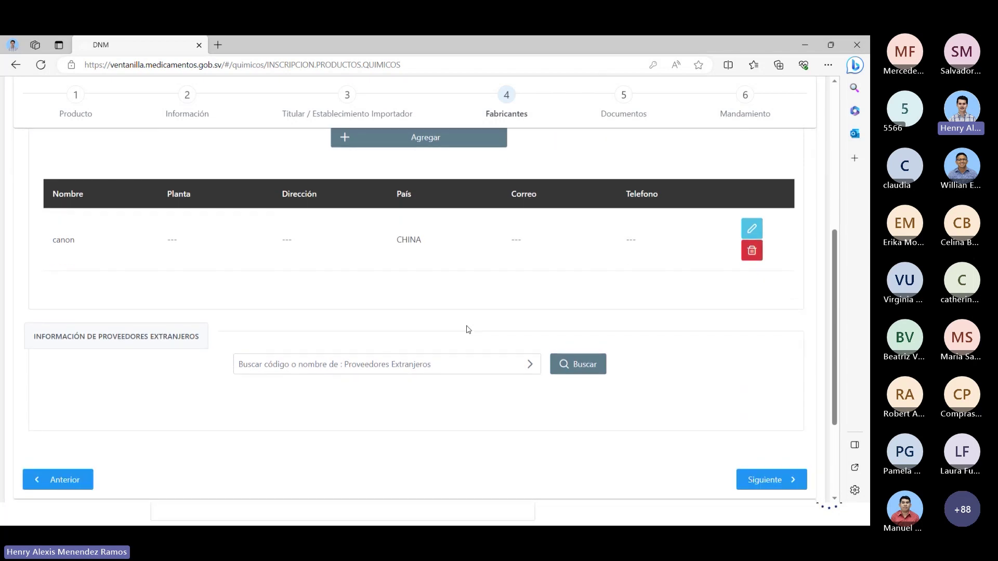
scroll(468, 329, down, 1)
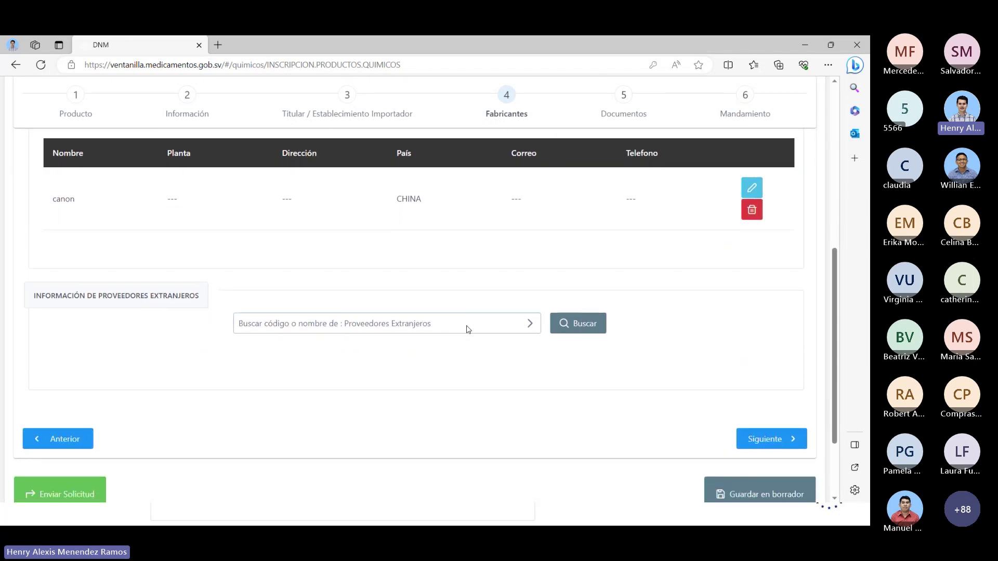
scroll(468, 329, up, 2)
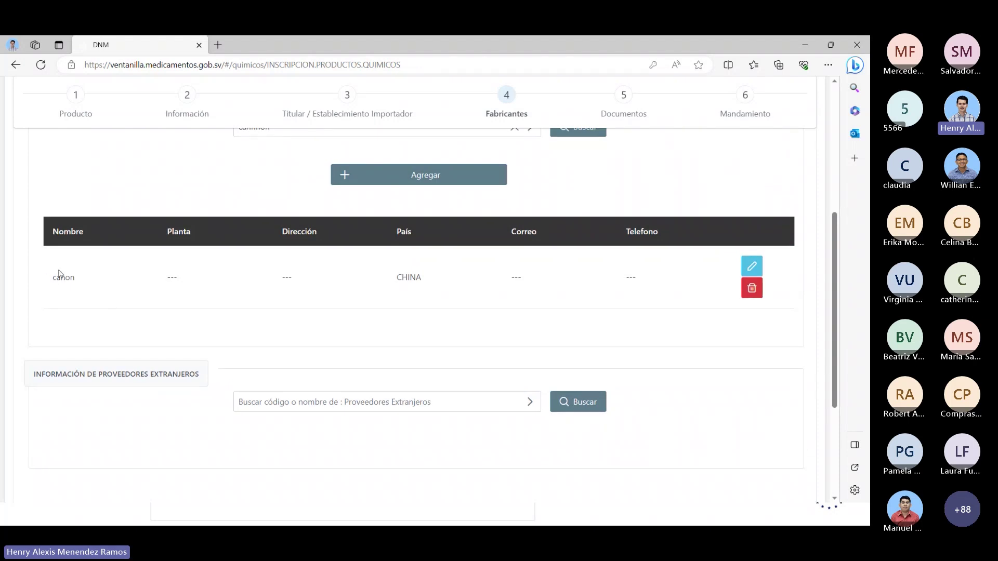
scroll(68, 291, down, 2)
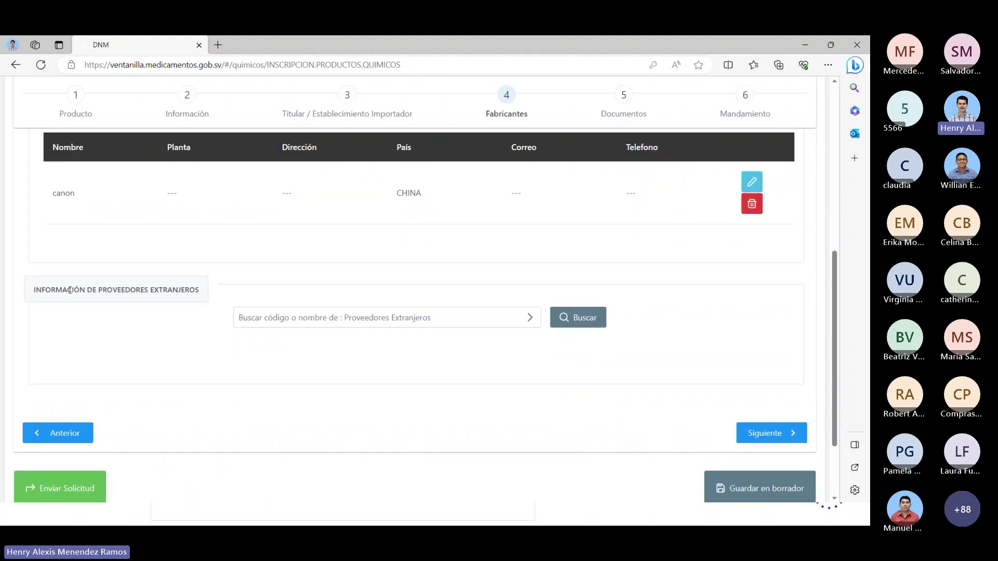
scroll(70, 292, down, 2)
scroll(71, 293, up, 3)
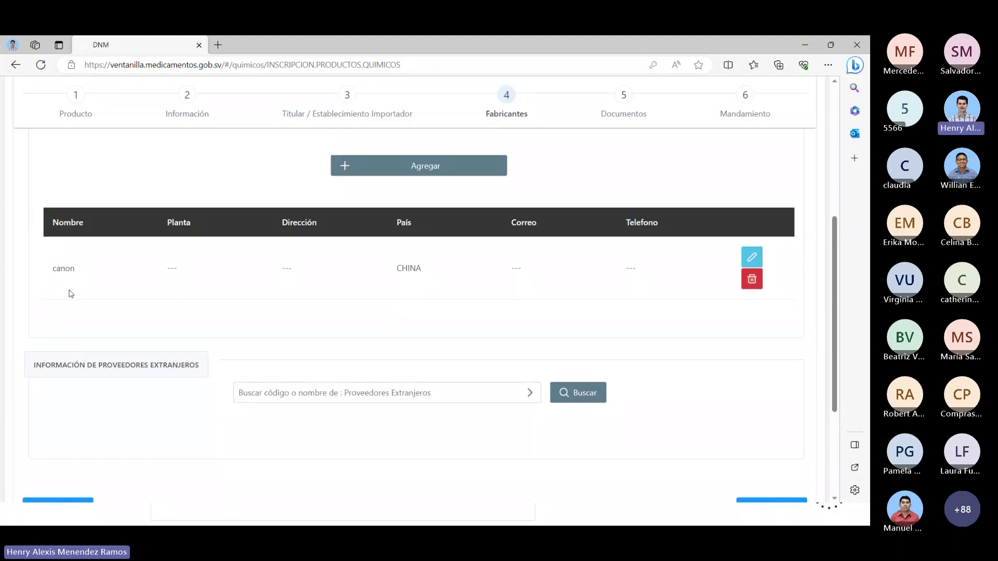
scroll(71, 294, up, 1)
scroll(71, 294, down, 2)
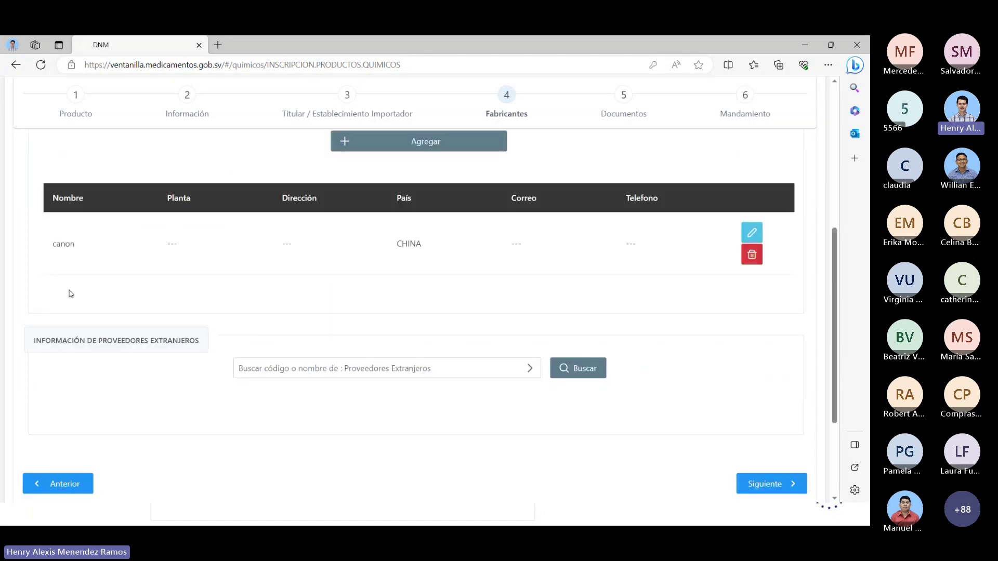
scroll(71, 293, down, 2)
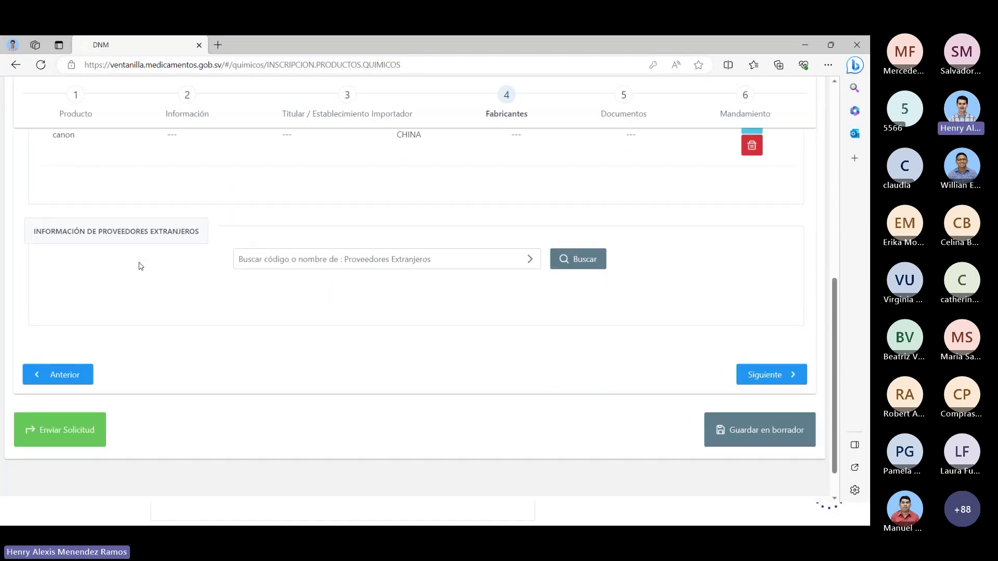
scroll(587, 245, down, 1)
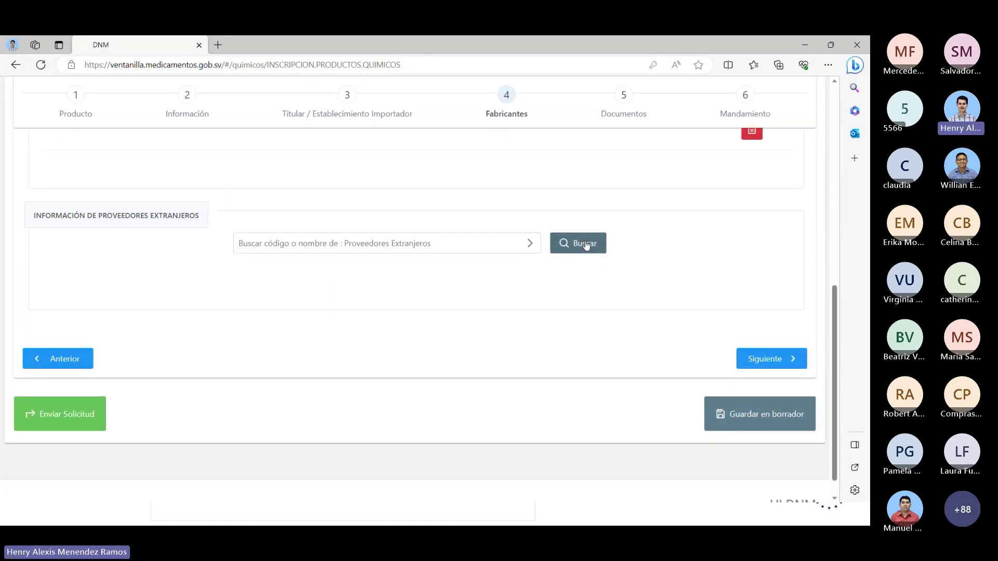
Search foreign suppliers for 'qui' and add QUIMICOS BASICOS, S.A. (Guatemala)
click(586, 245)
click(509, 242)
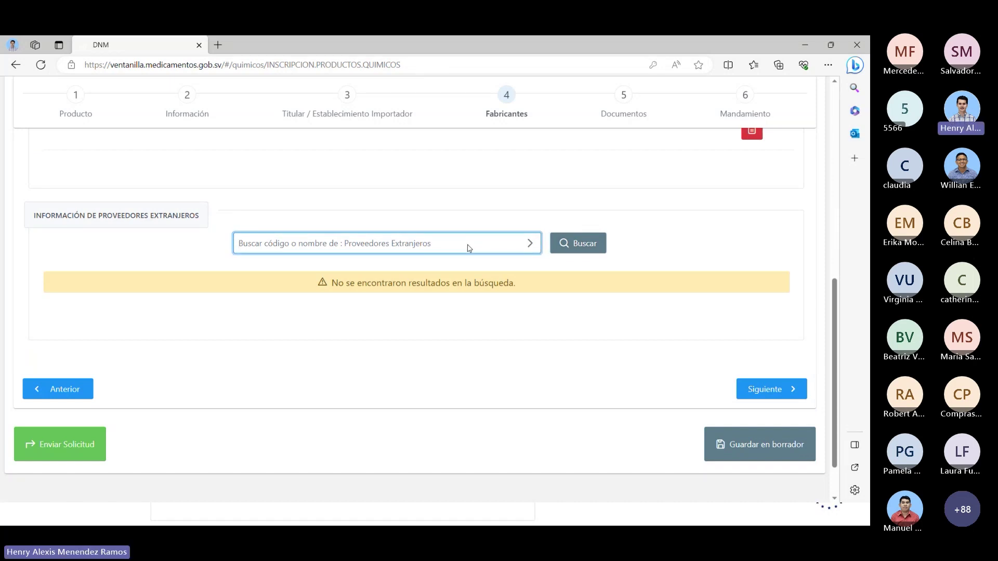
text(quimi)
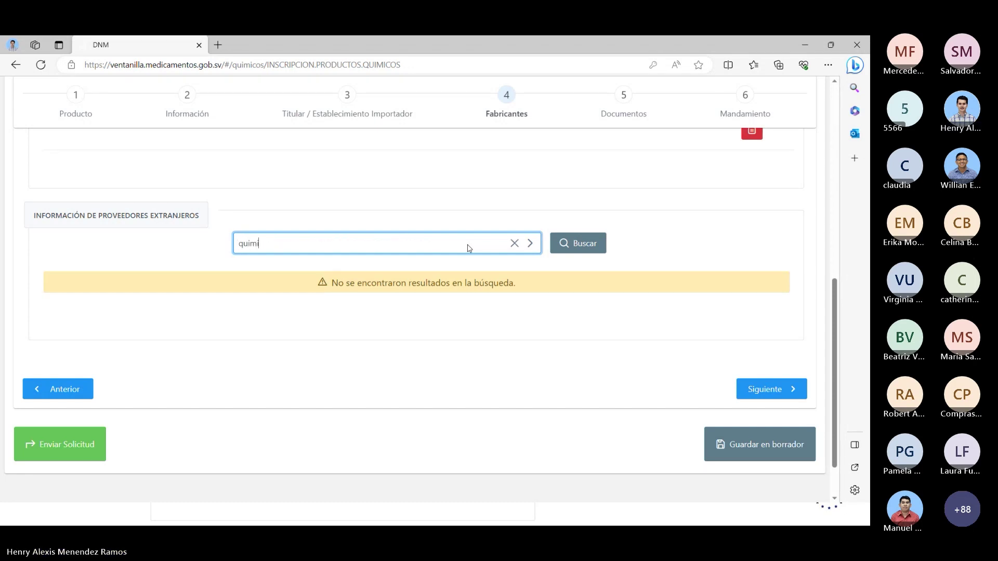
click(470, 249)
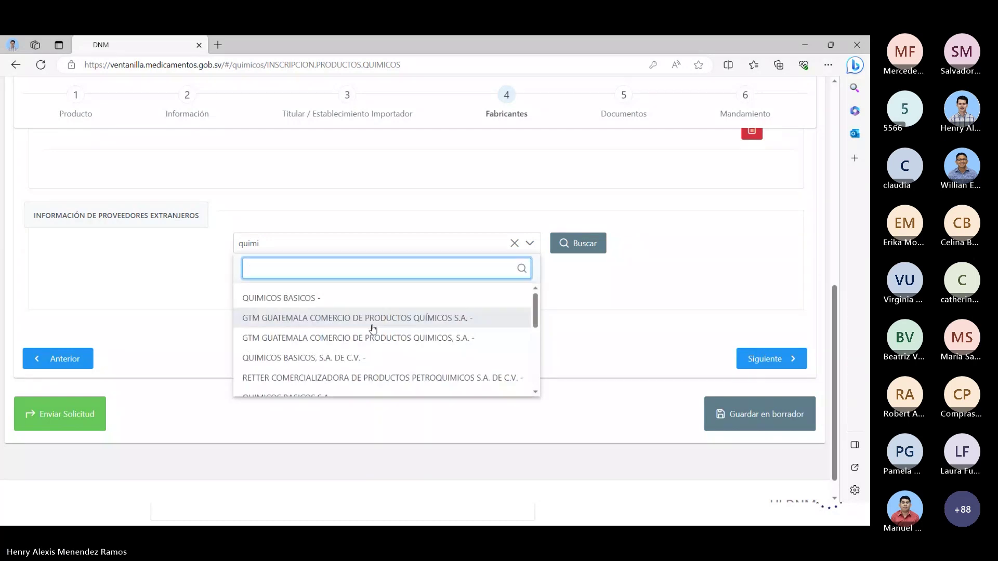
scroll(421, 334, down, 1)
scroll(421, 335, down, 2)
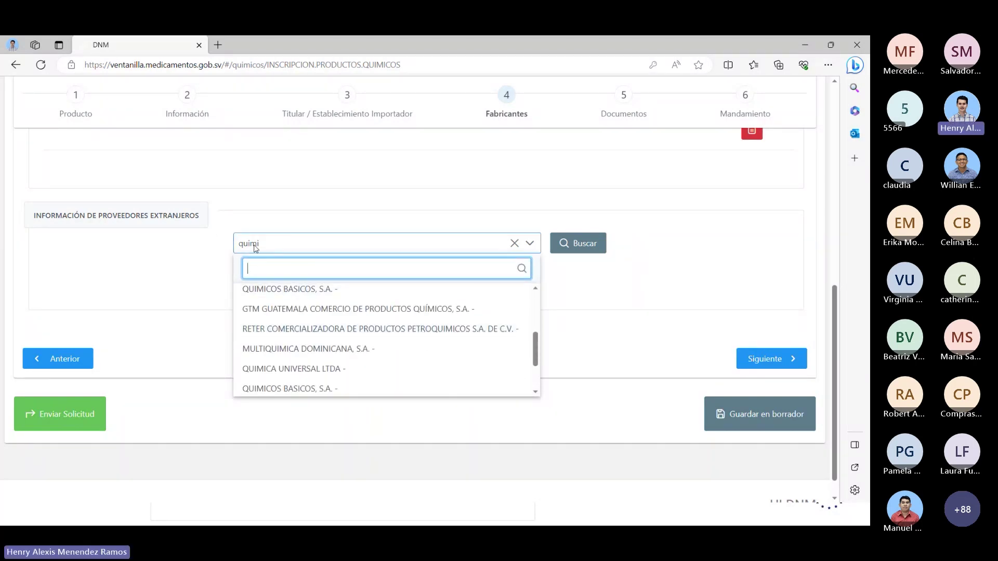
scroll(291, 340, down, 1)
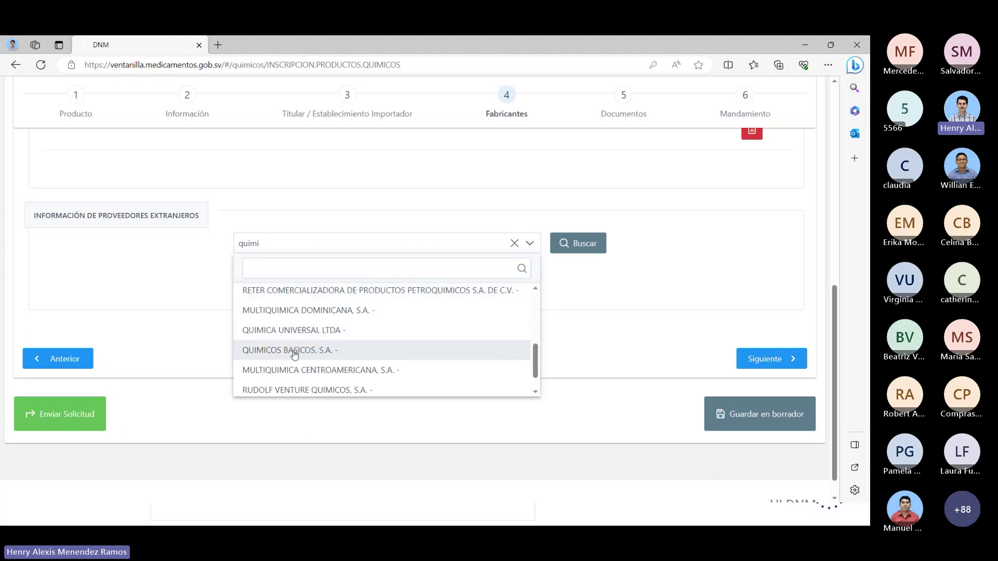
click(294, 349)
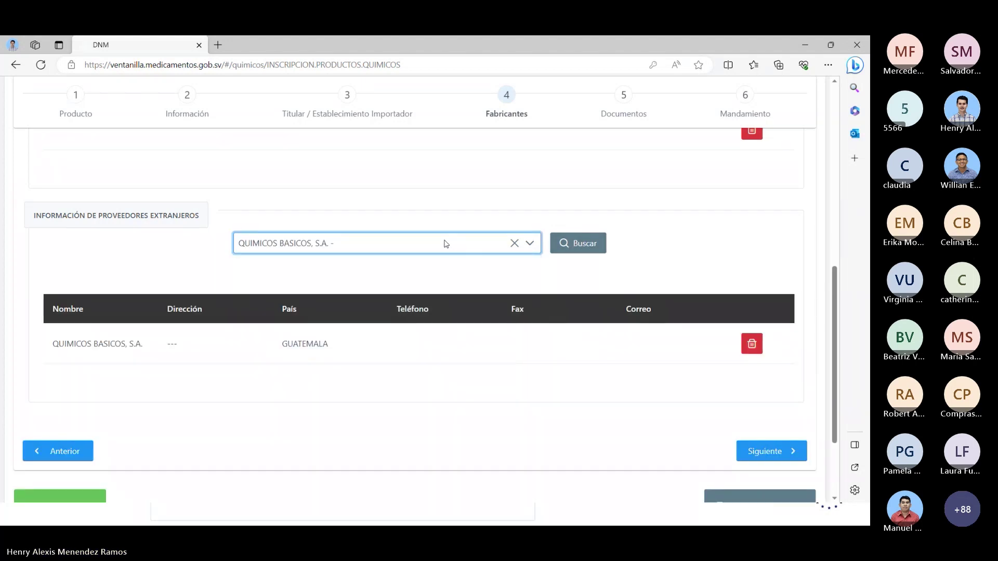
Search 'quimi' and add RUDOLF VENTURE QUIMICOS, S.A. (Honduras) as a second supplier
click(514, 244)
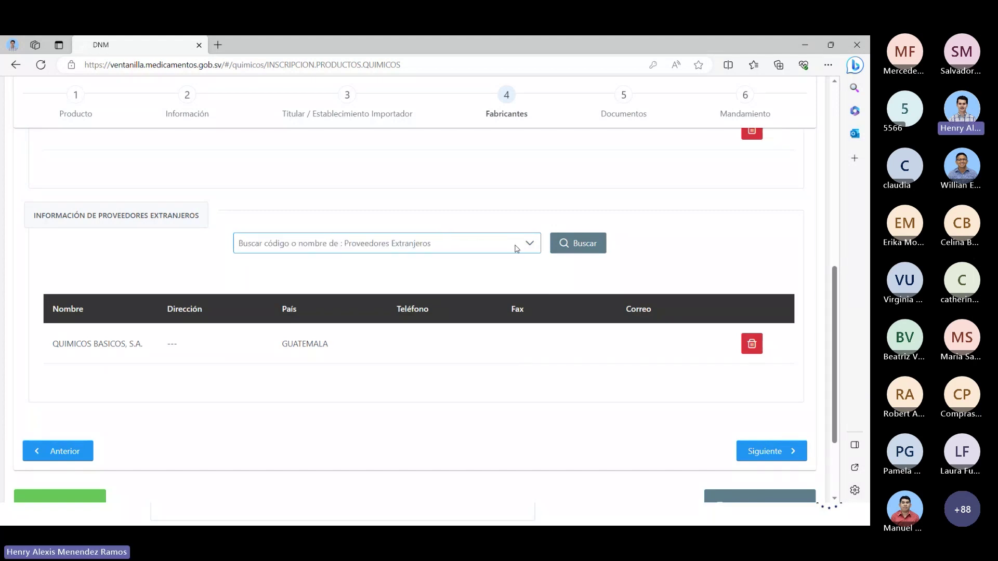
click(473, 251)
text(quimi)
click(577, 249)
scroll(425, 316, down, 5)
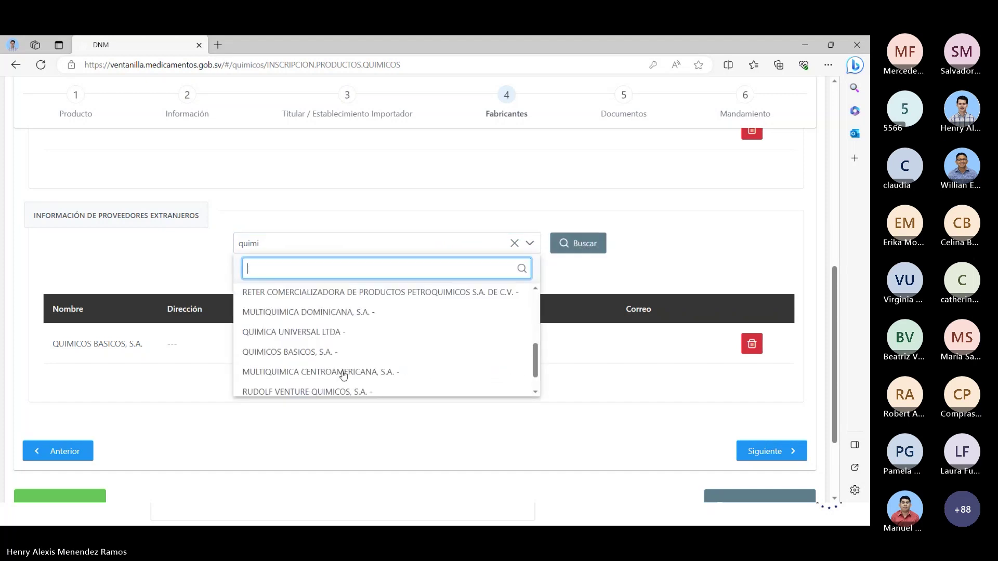
scroll(333, 349, down, 1)
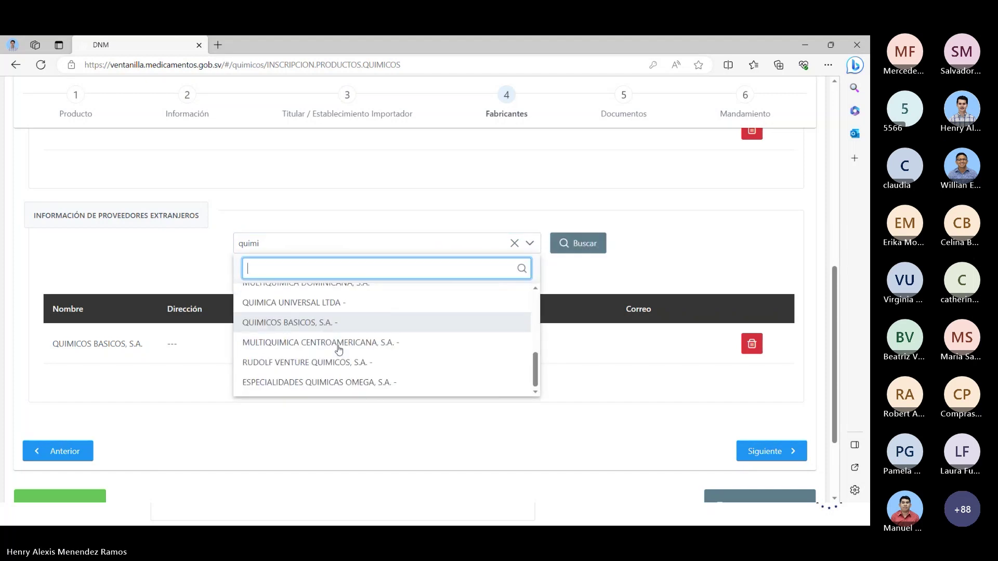
click(300, 364)
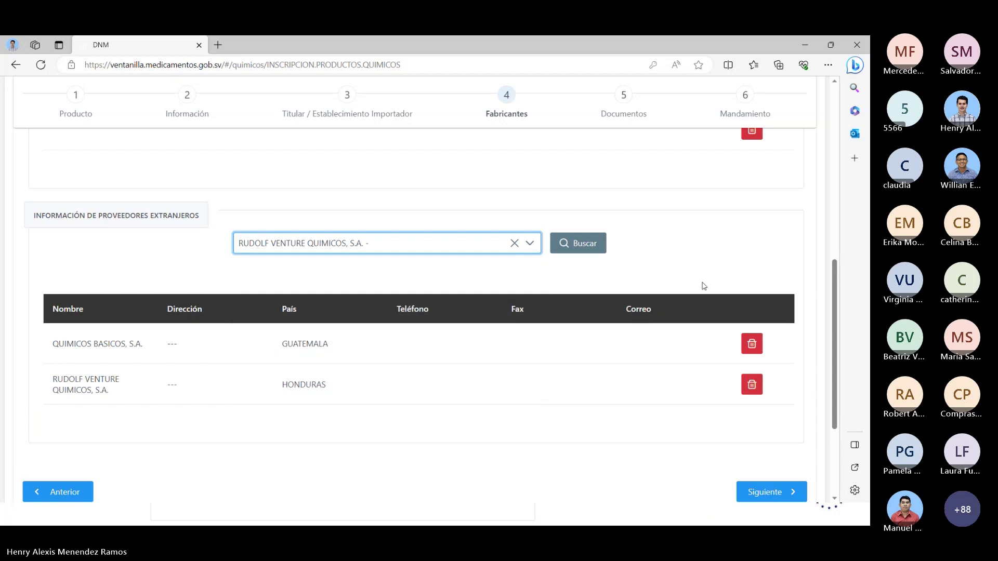
scroll(703, 285, down, 2)
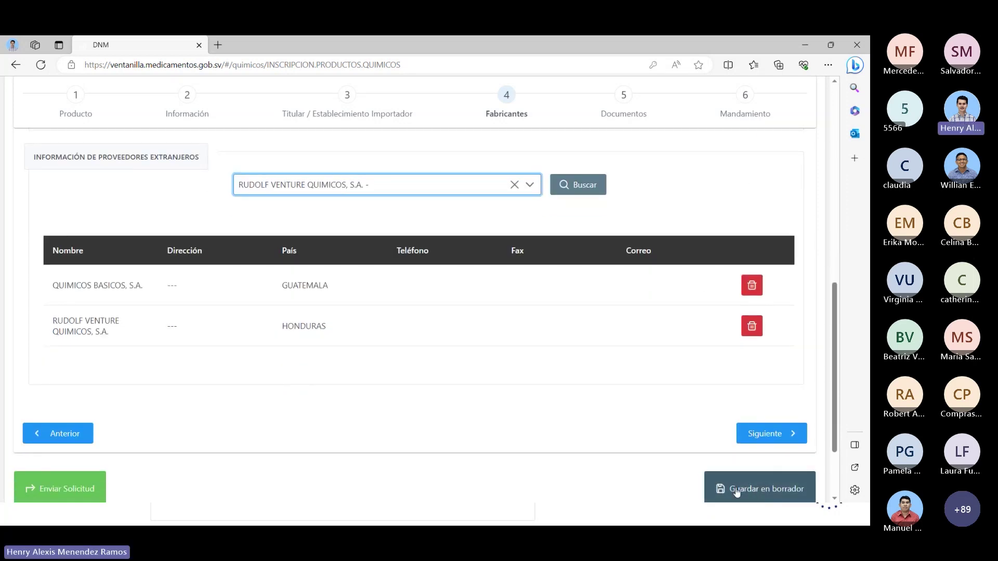
Save the draft, move to step 5 Documentos, and generate the chemical composition declaration for ABC 10
click(735, 496)
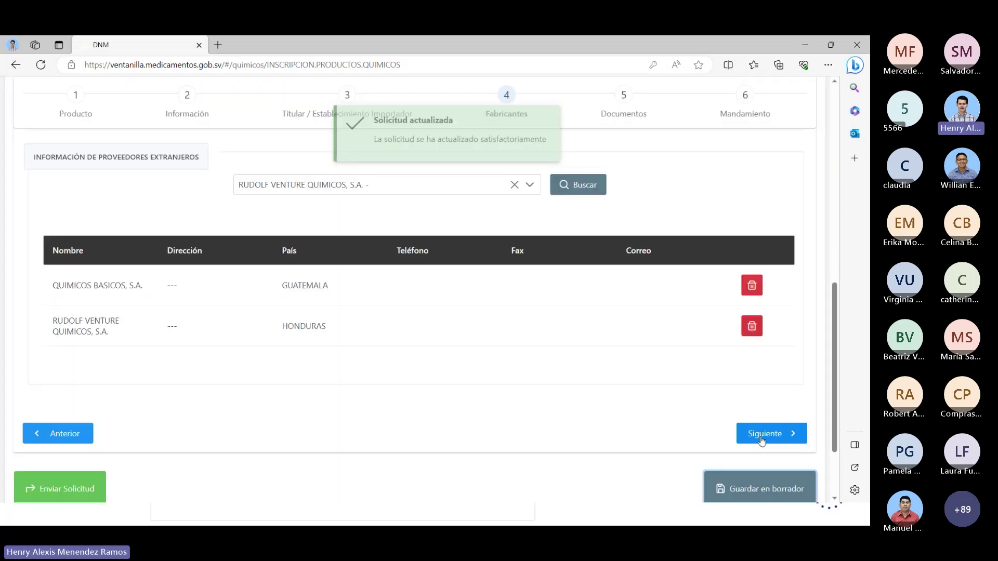
click(767, 435)
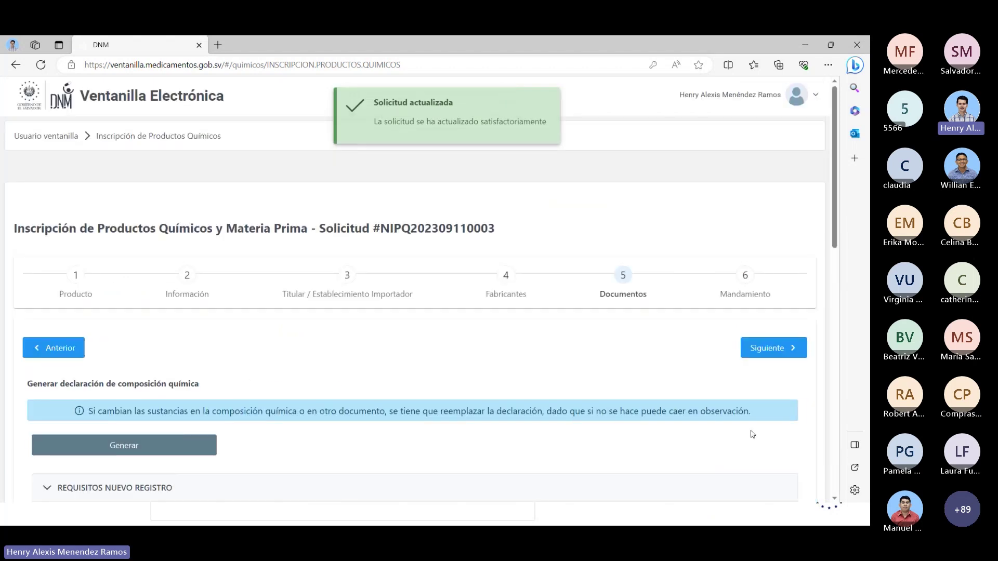
scroll(585, 347, down, 1)
scroll(586, 347, down, 2)
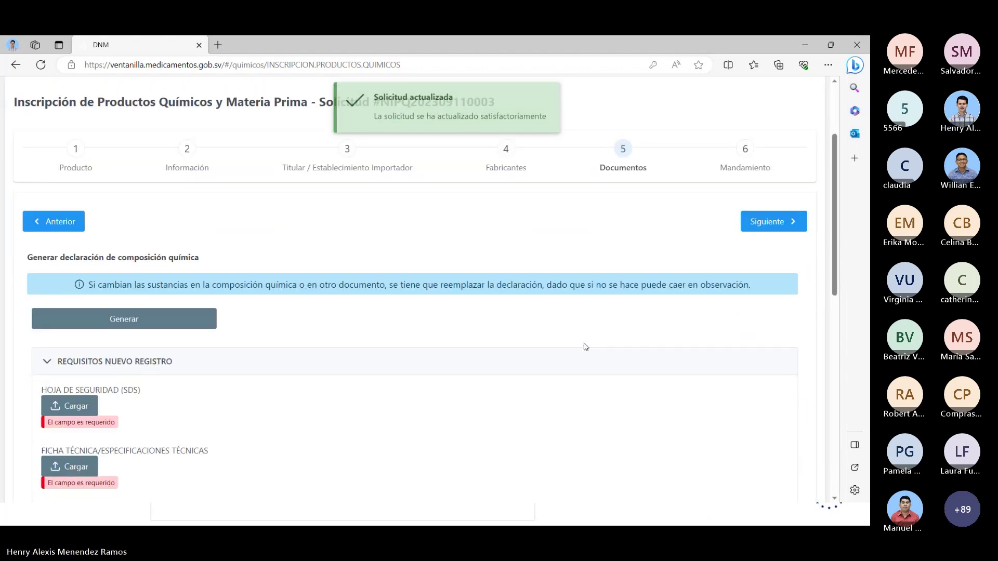
scroll(586, 347, down, 3)
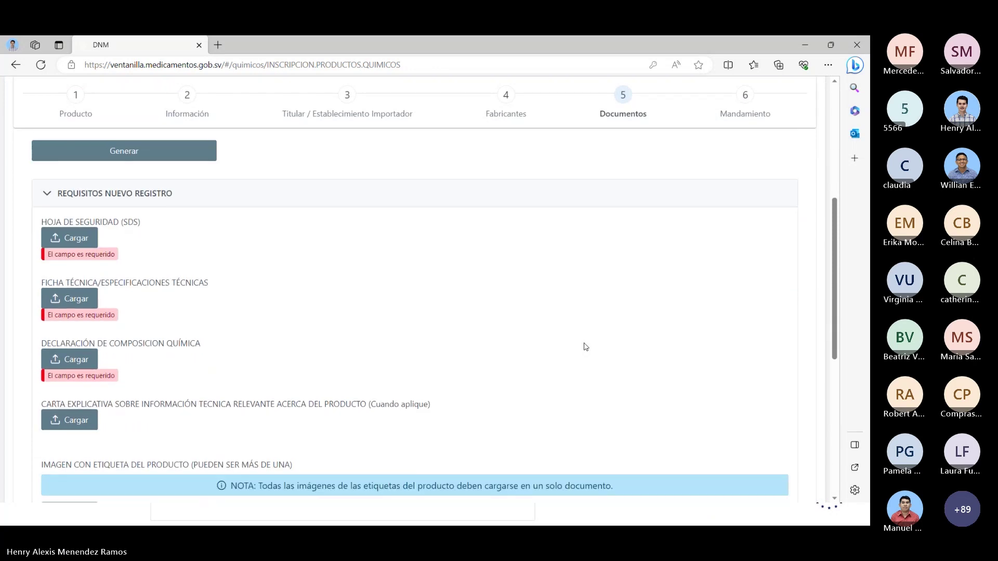
scroll(585, 345, up, 2)
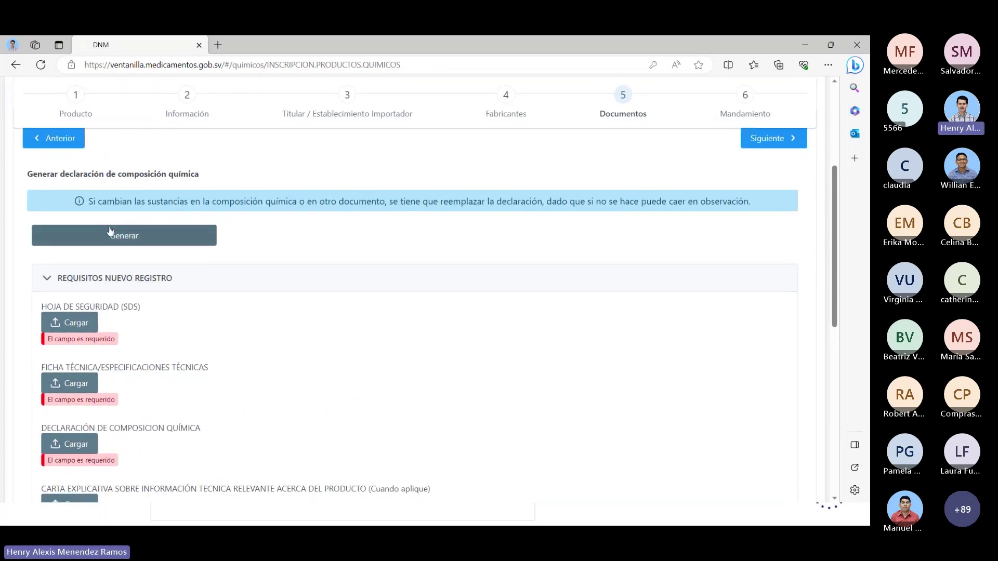
scroll(188, 224, up, 2)
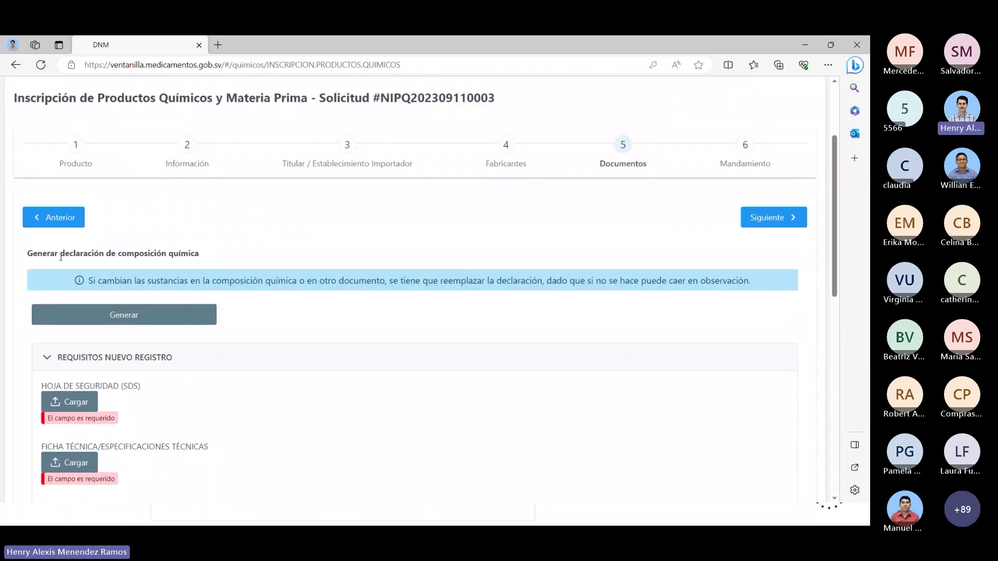
click(148, 314)
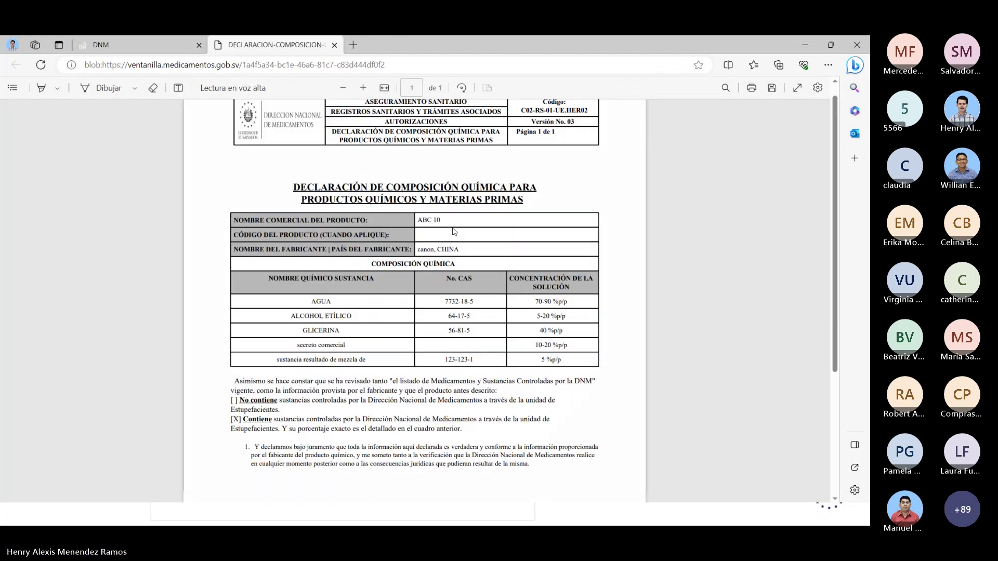
scroll(453, 231, down, 3)
scroll(454, 231, down, 1)
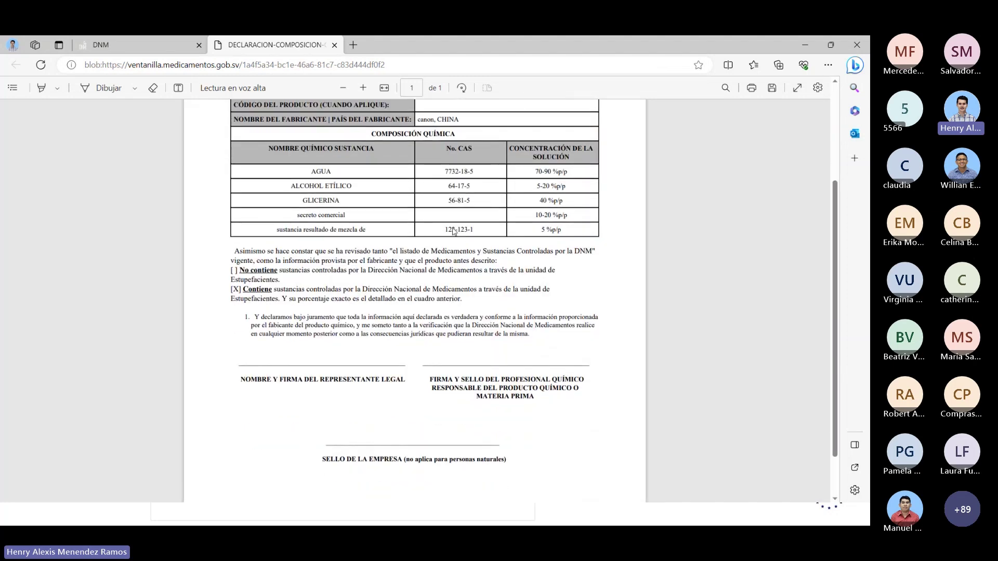
scroll(454, 232, up, 3)
scroll(454, 231, up, 2)
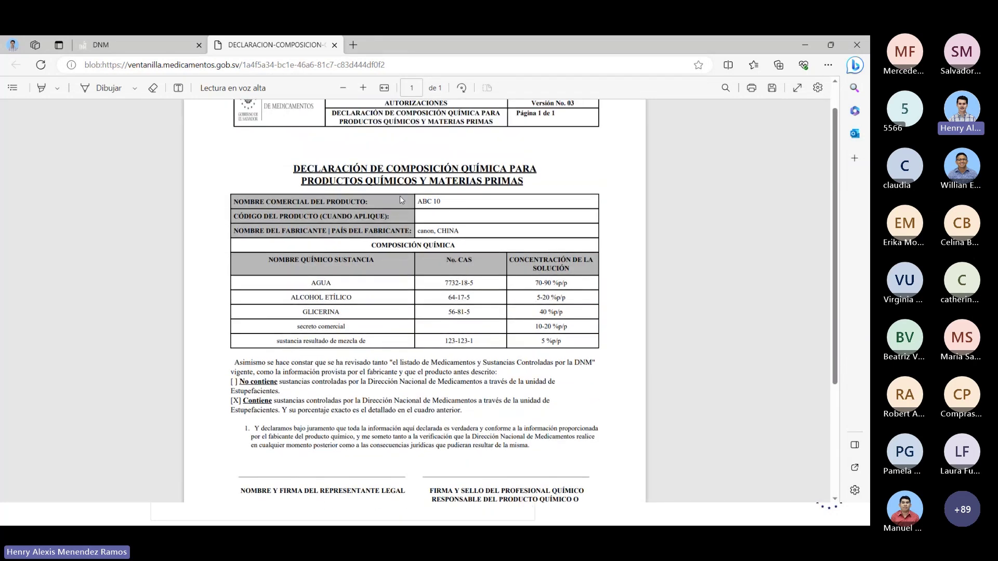
scroll(400, 188, up, 1)
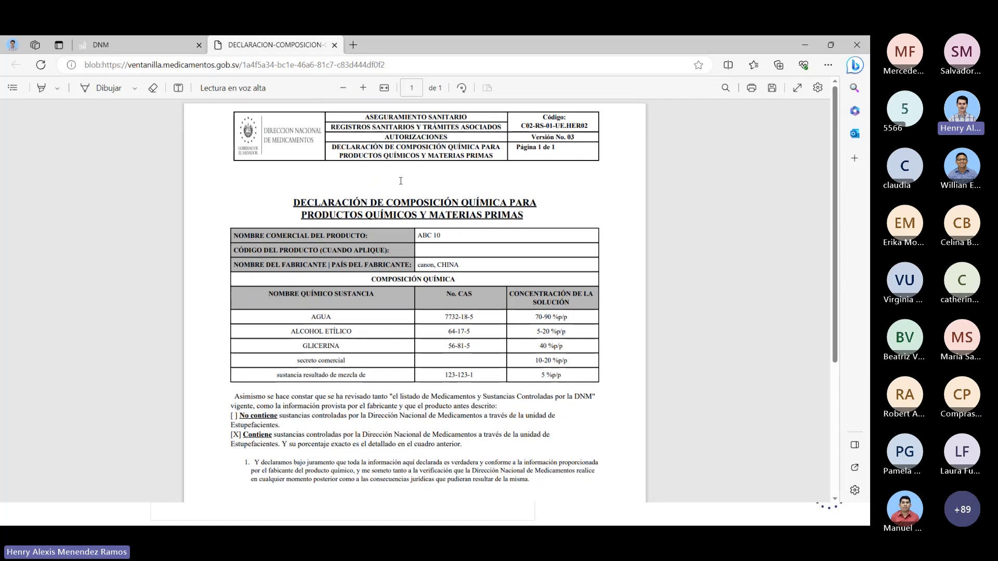
scroll(400, 181, down, 2)
scroll(400, 181, down, 1)
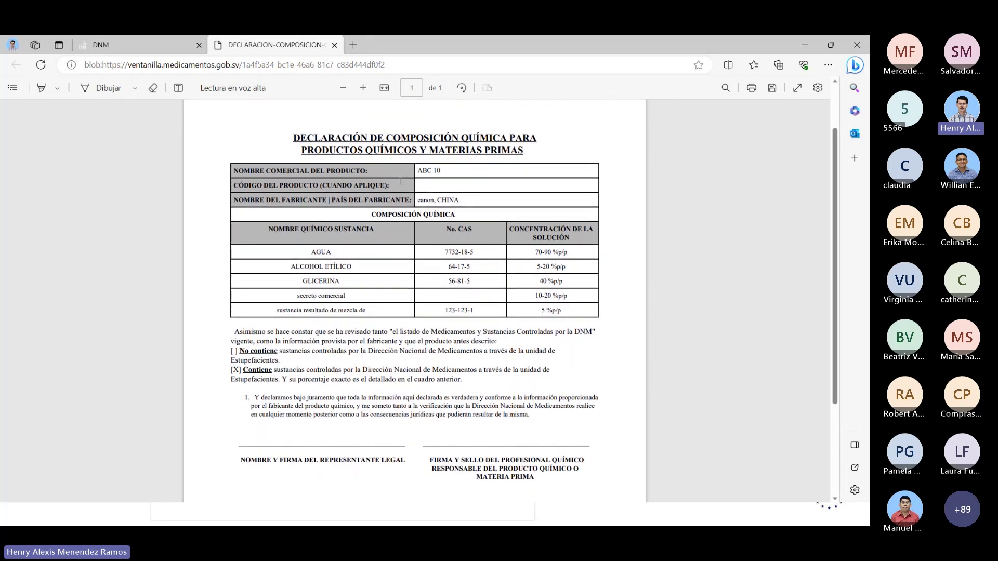
scroll(430, 287, down, 2)
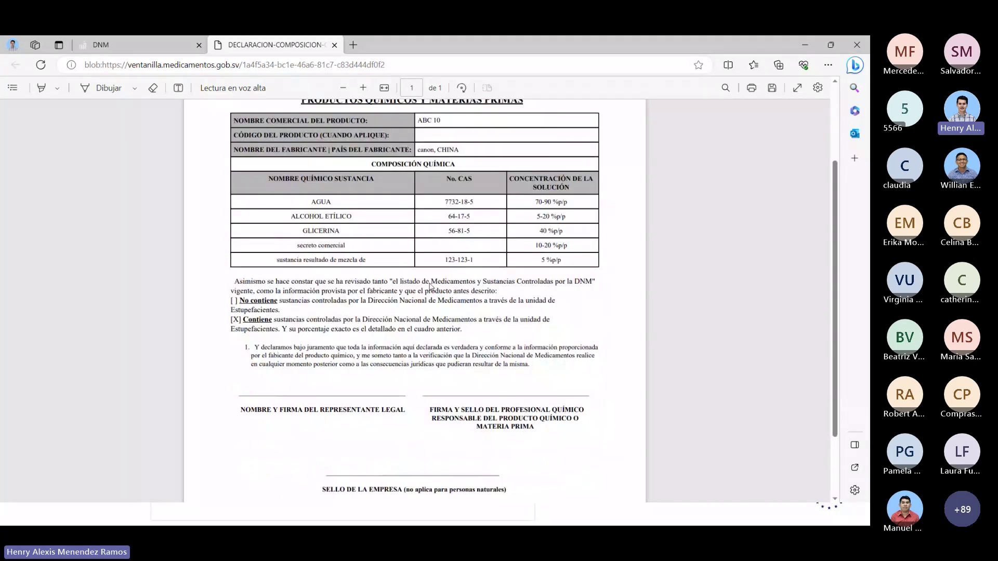
scroll(430, 286, up, 1)
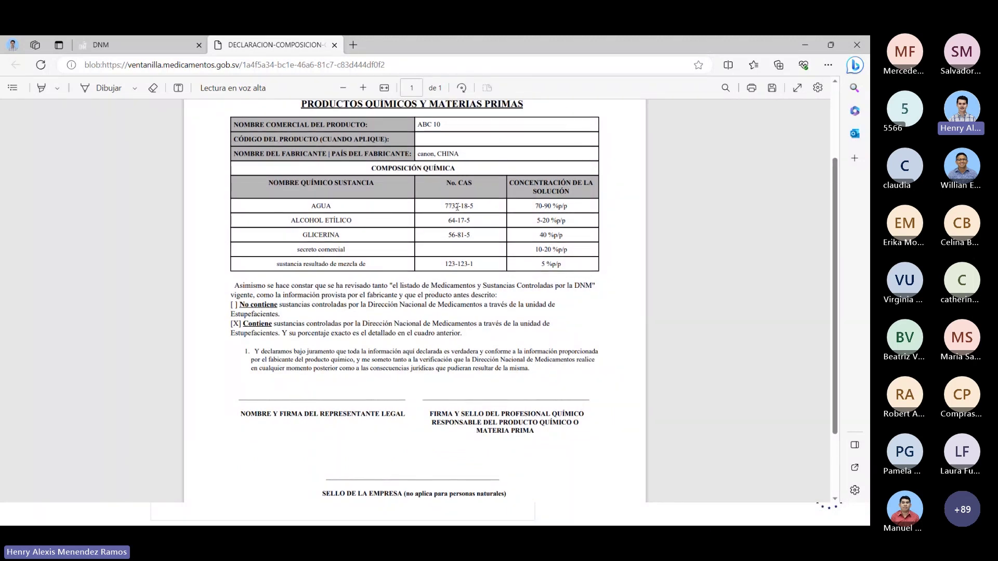
scroll(457, 206, down, 1)
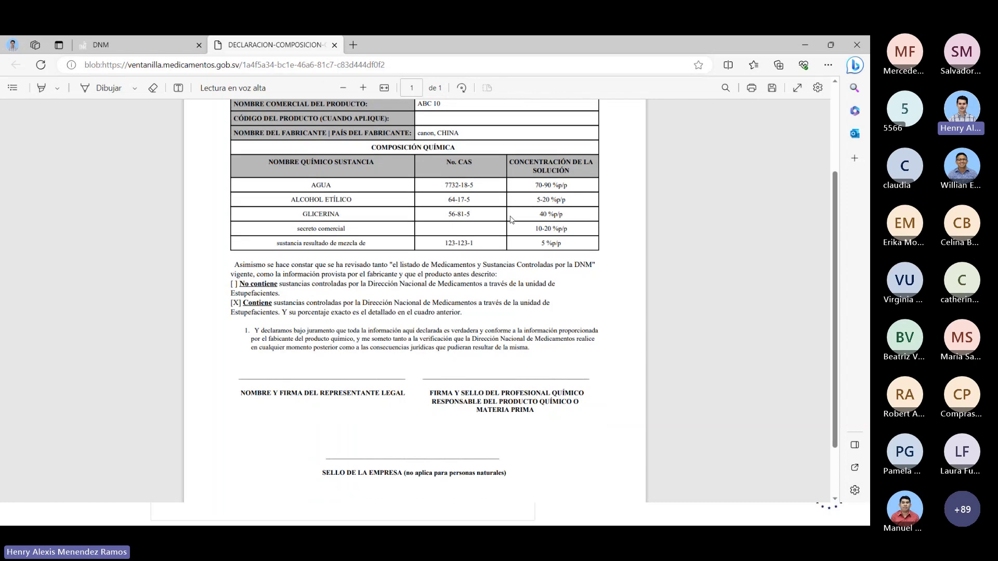
scroll(511, 219, down, 1)
scroll(511, 220, down, 2)
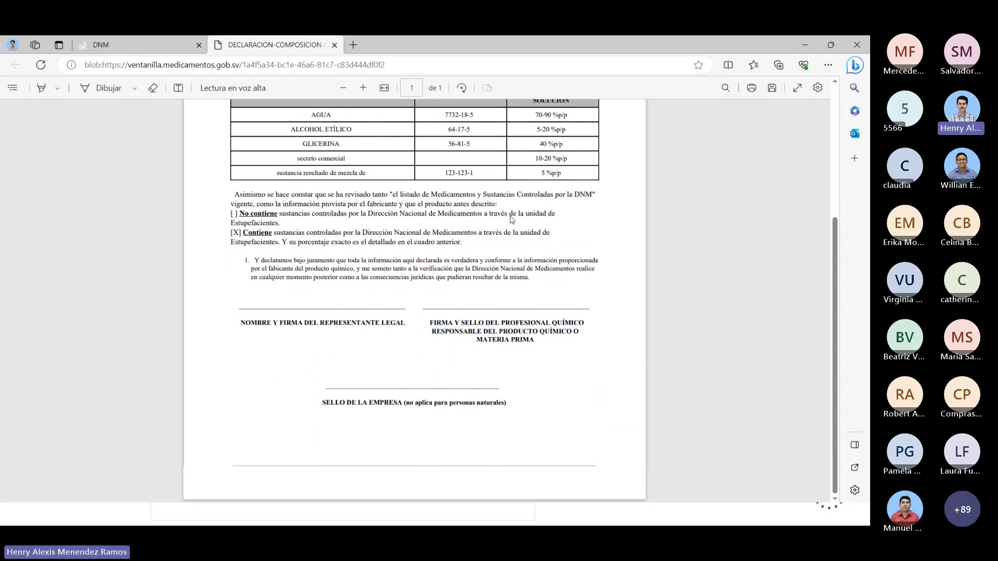
scroll(511, 220, up, 2)
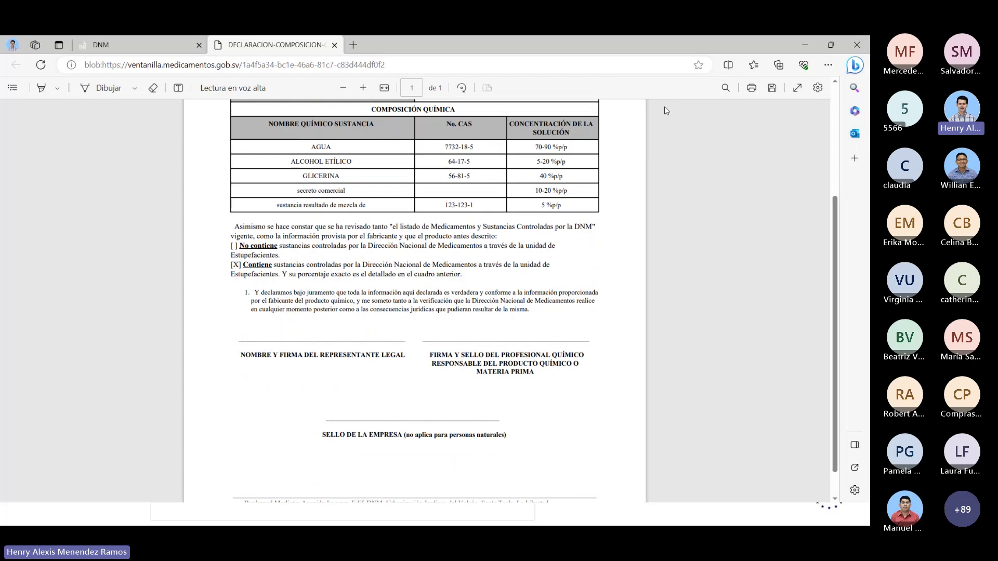
scroll(468, 279, up, 1)
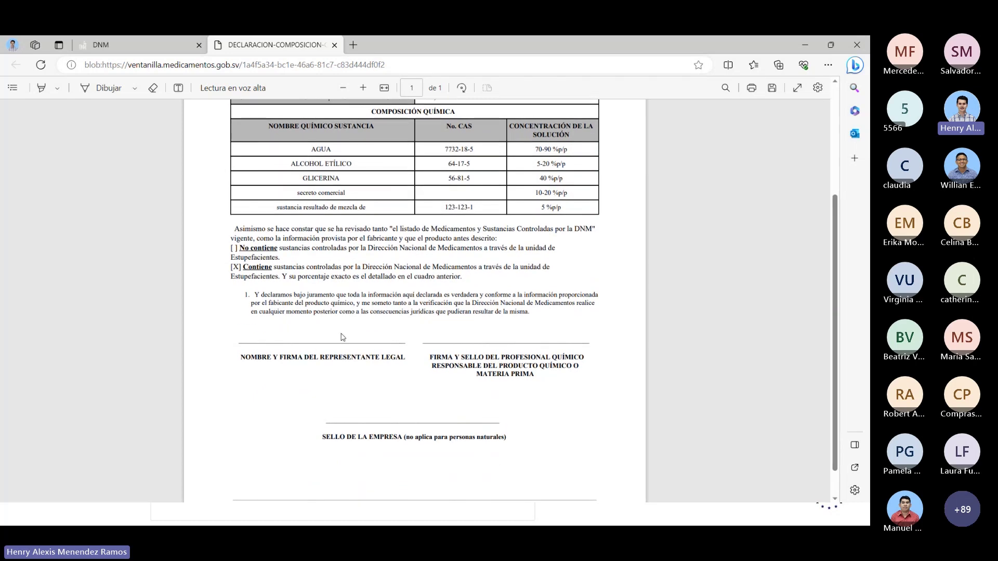
scroll(319, 204, up, 6)
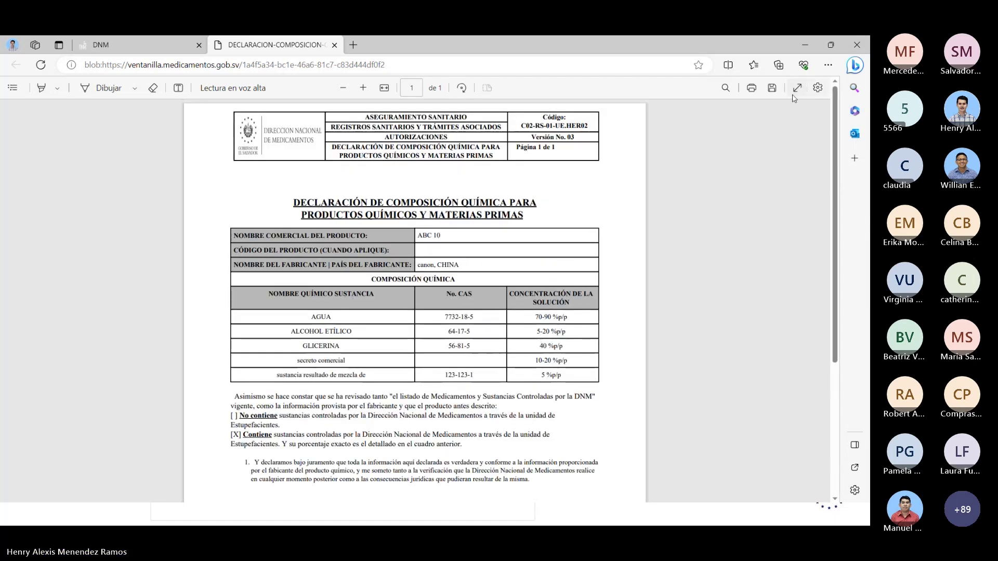
Save the declaration PDF to Descargas under its default name and return to the DNM form
click(772, 89)
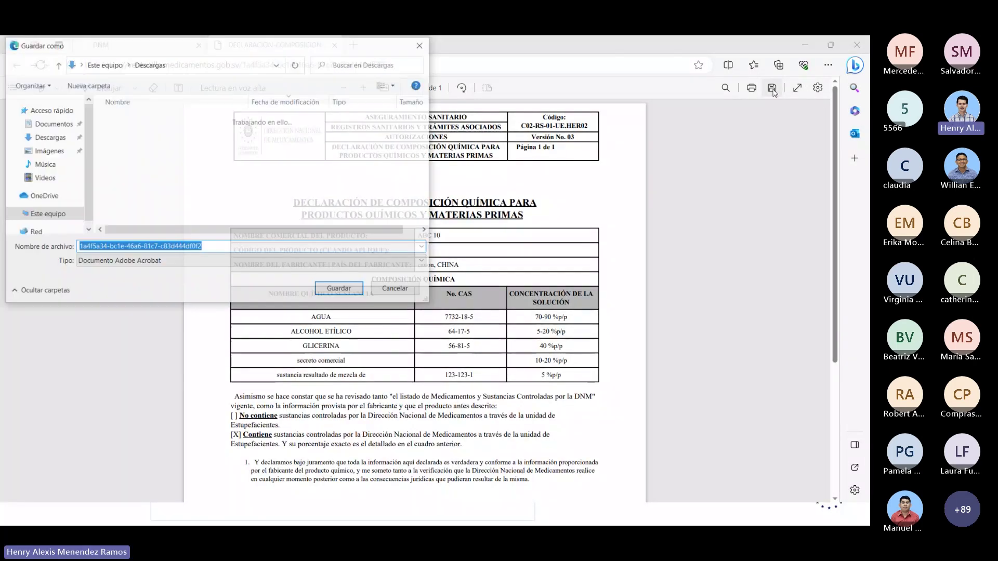
click(340, 290)
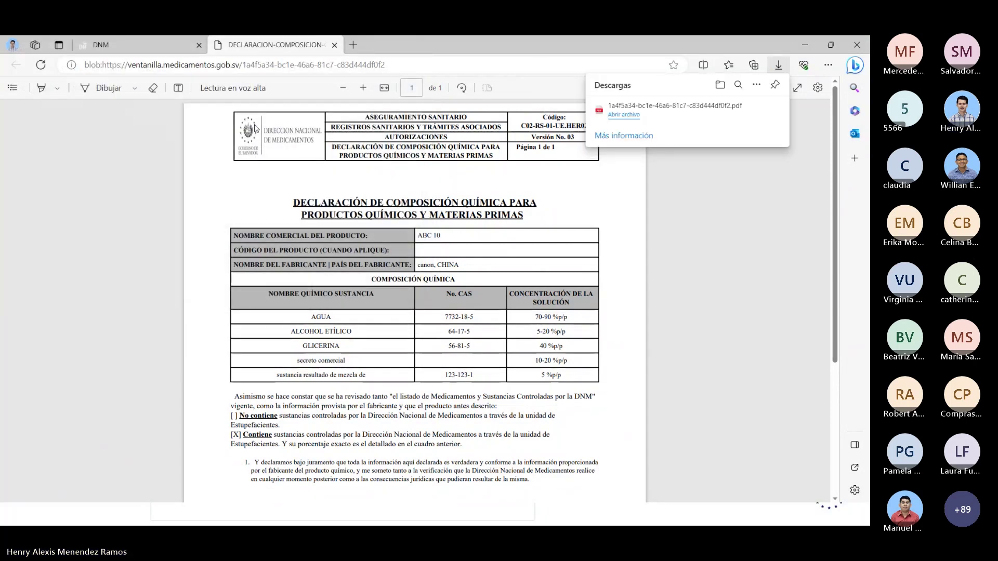
click(150, 46)
scroll(243, 249, down, 3)
scroll(245, 264, down, 3)
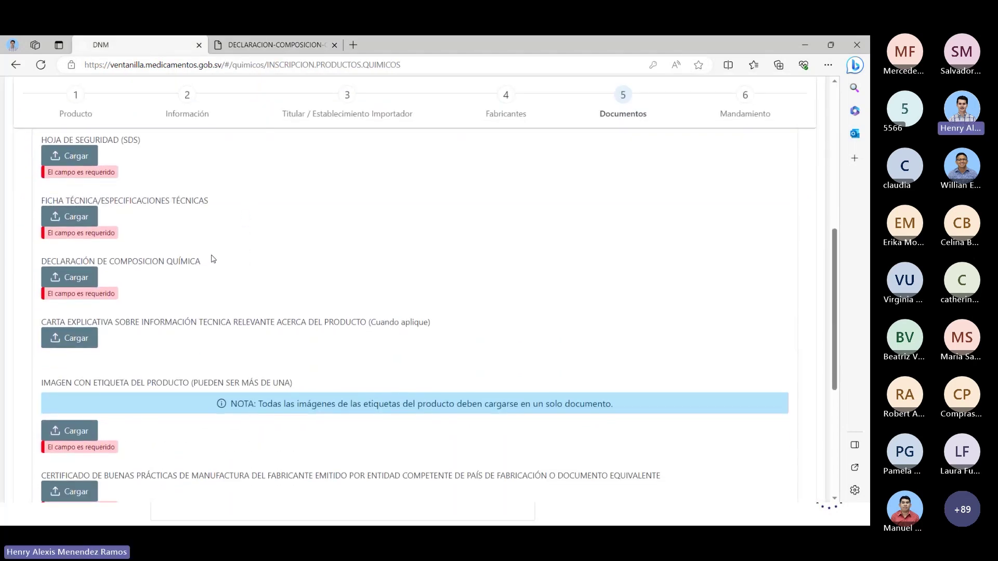
Upload the declaration PDF from Descargas to the Declaración de composición química requirement
scroll(213, 260, up, 1)
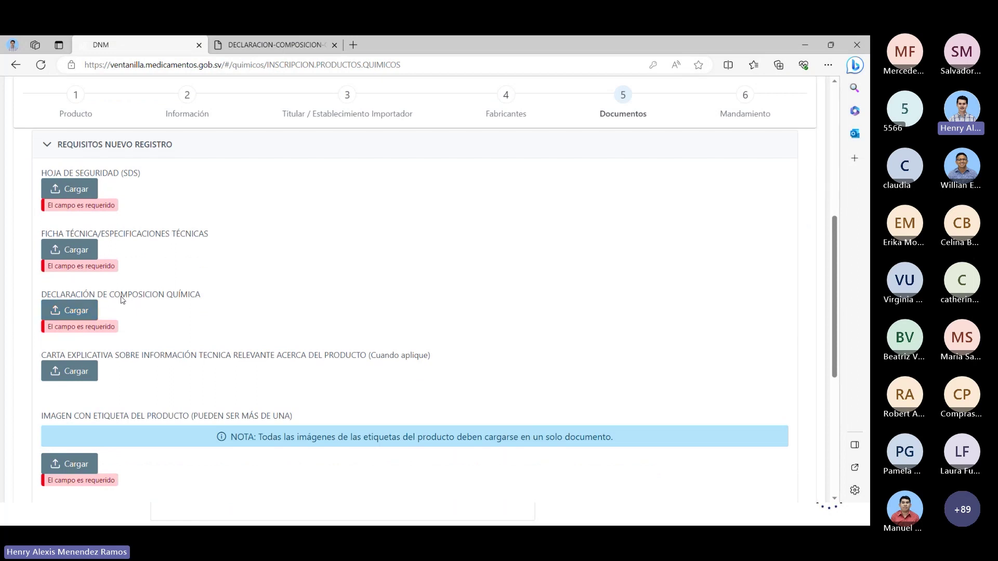
click(65, 311)
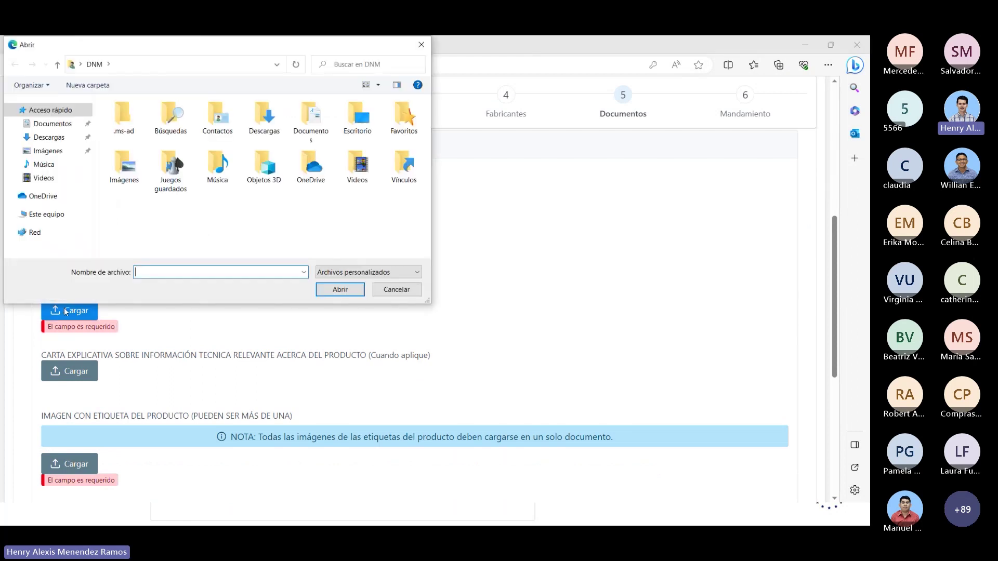
click(47, 140)
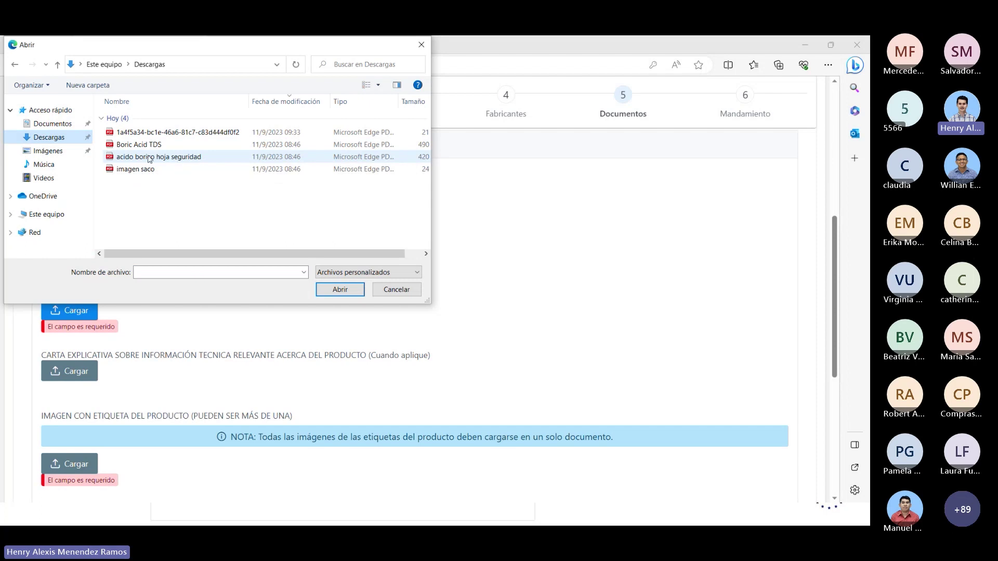
click(149, 134)
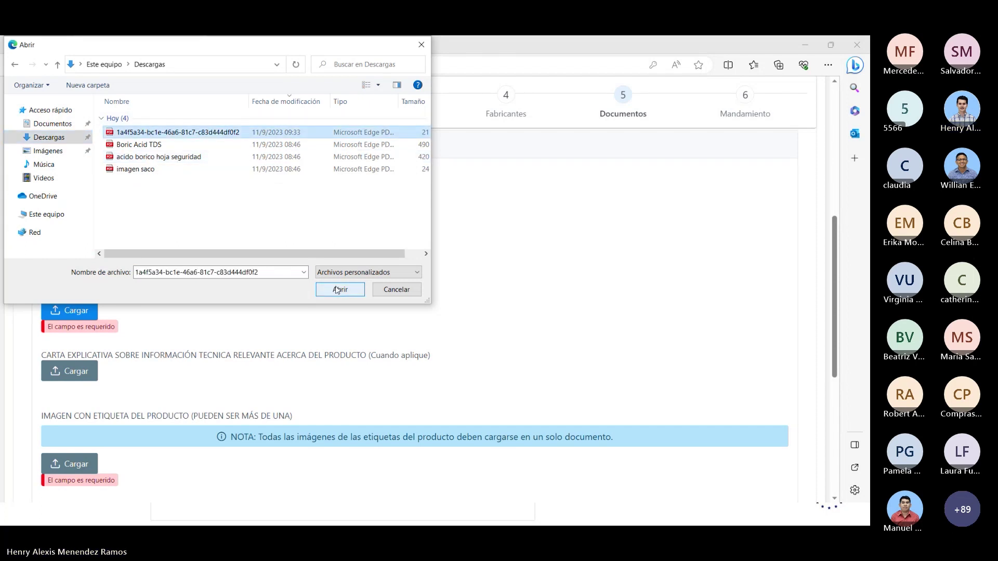
click(338, 289)
scroll(252, 254, up, 1)
scroll(252, 253, down, 2)
scroll(251, 253, down, 1)
scroll(252, 253, up, 2)
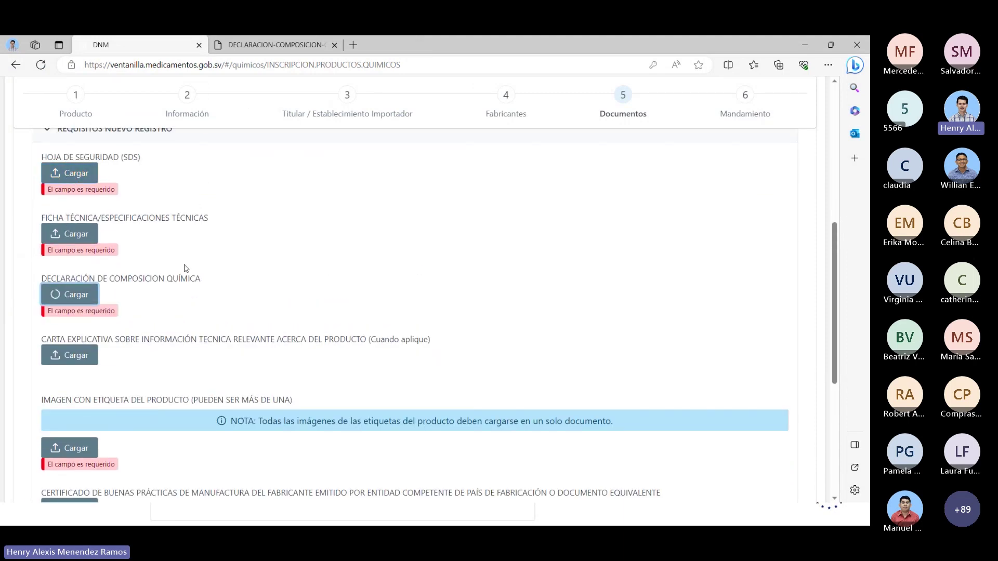
scroll(187, 276, down, 3)
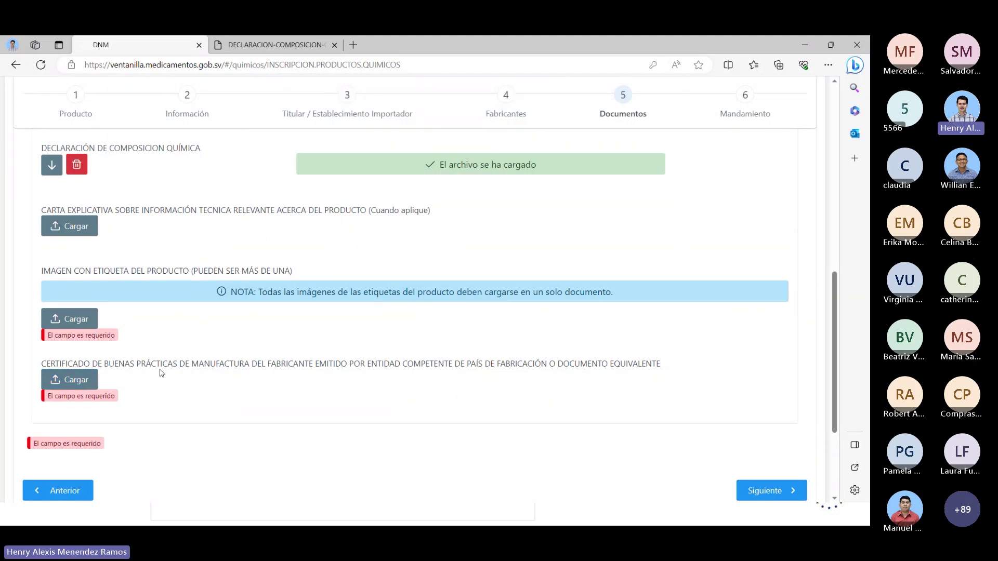
scroll(112, 376, up, 1)
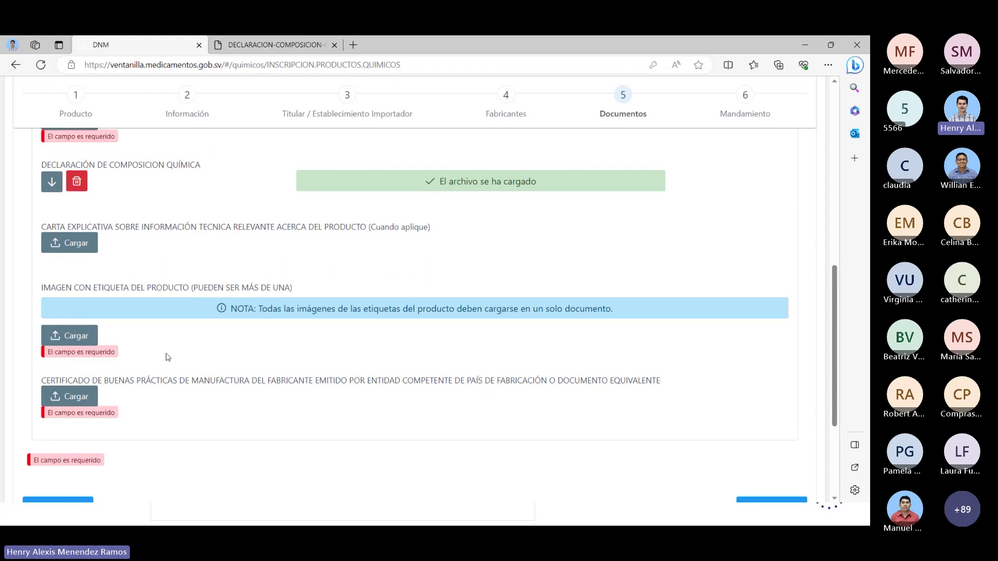
scroll(218, 233, up, 2)
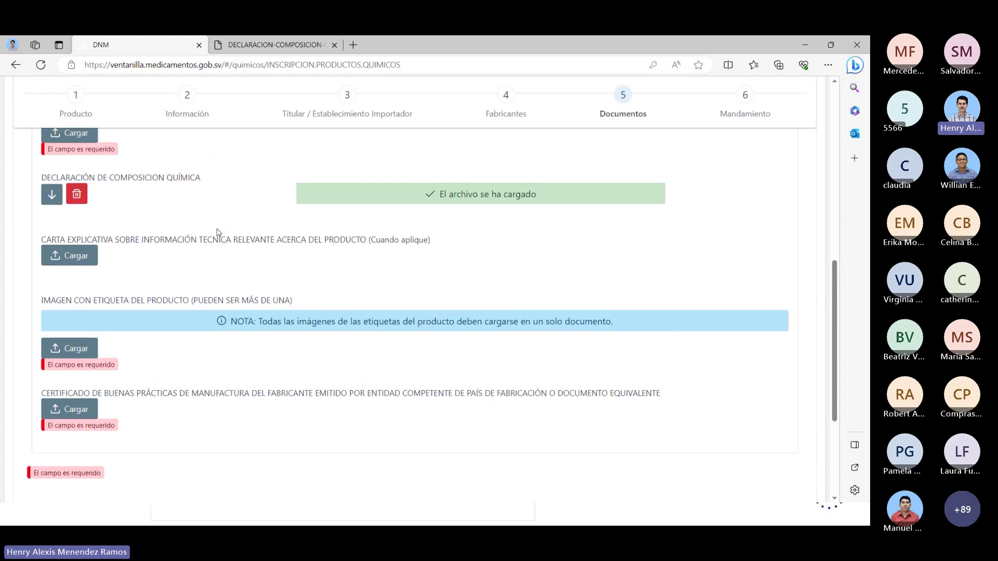
scroll(219, 232, down, 3)
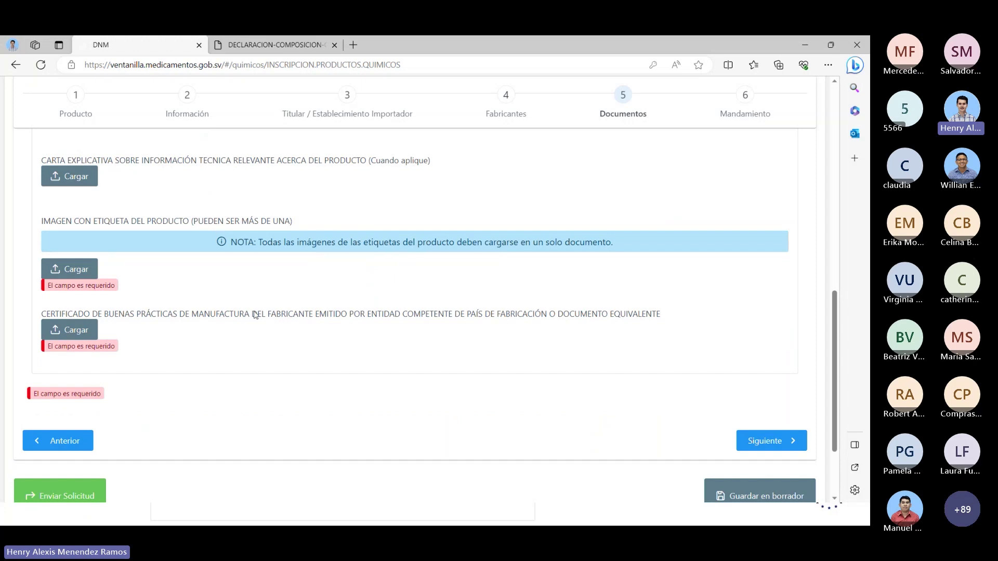
scroll(255, 315, up, 3)
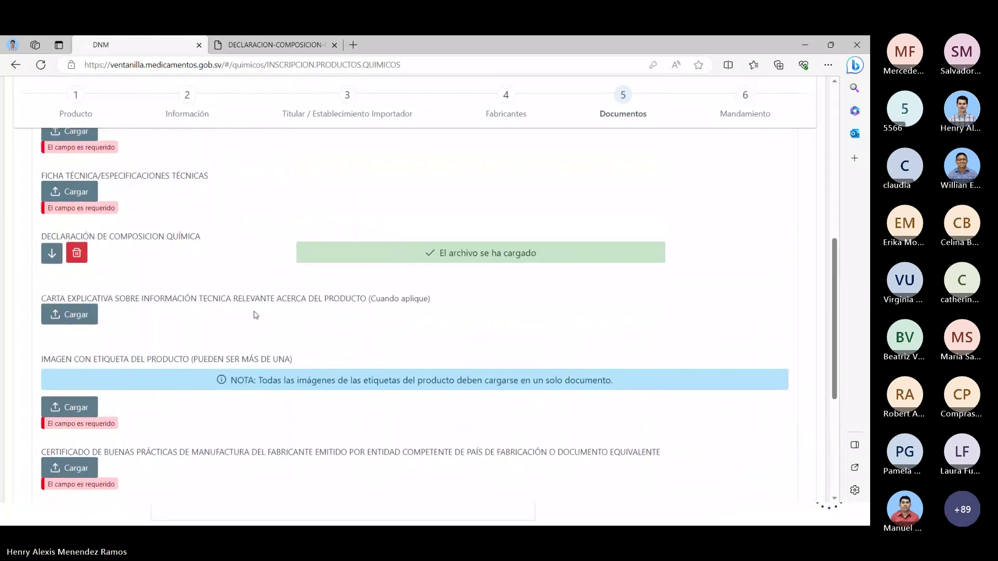
scroll(256, 315, up, 1)
scroll(255, 315, down, 3)
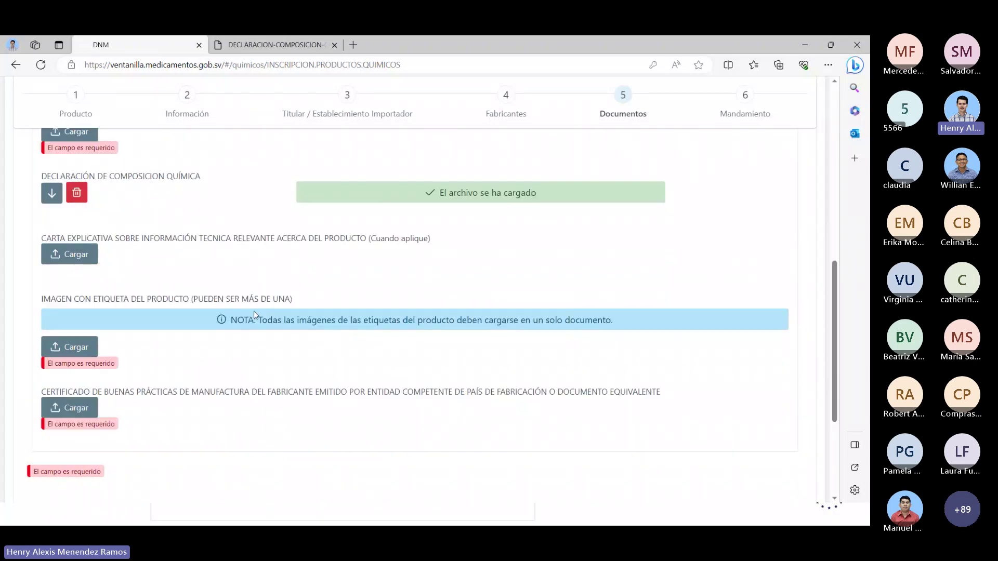
scroll(256, 315, up, 2)
scroll(256, 315, up, 1)
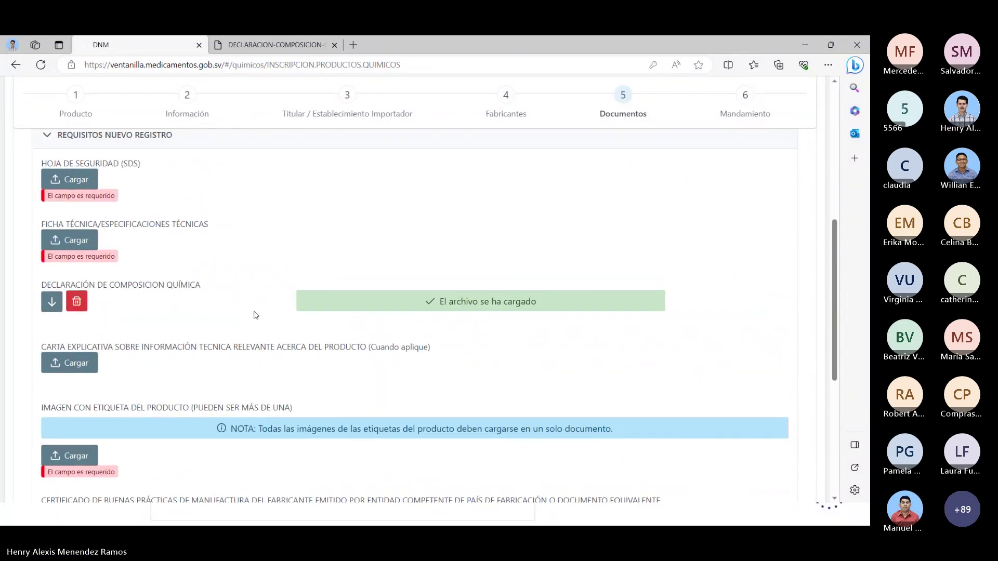
Upload Boric Acid TDS and acido borico hoja seguridad to the safety and technical sheet sections
click(76, 184)
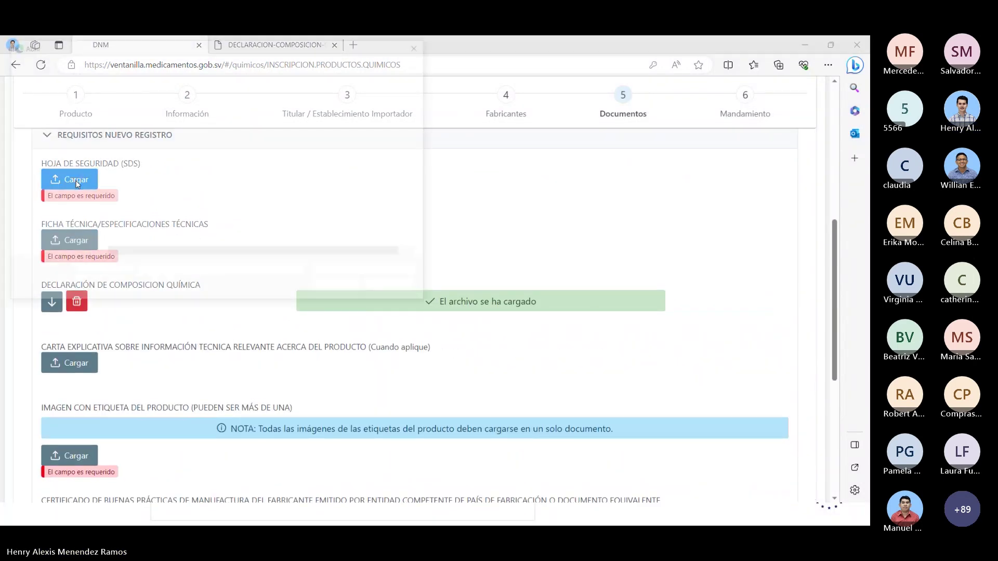
click(145, 146)
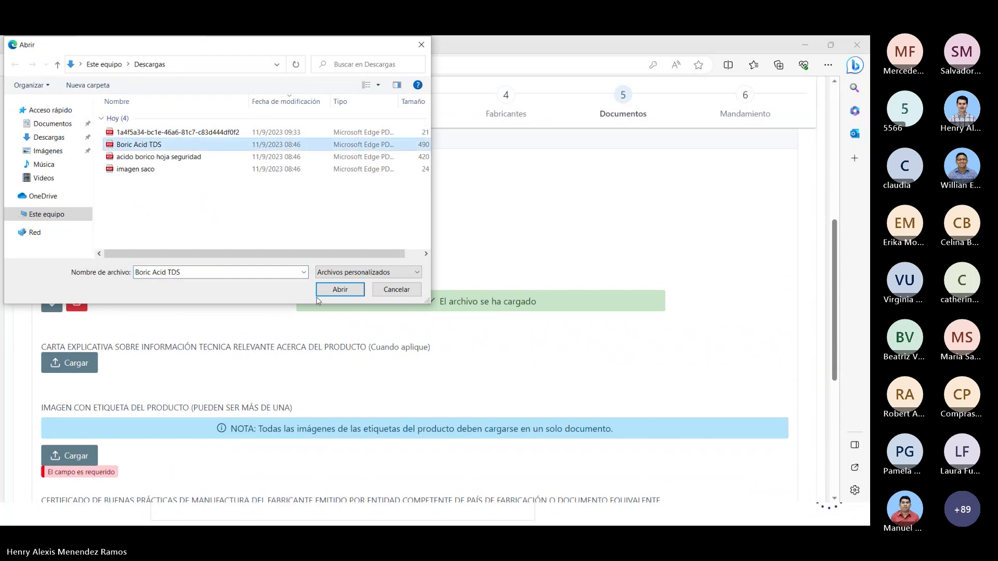
click(339, 289)
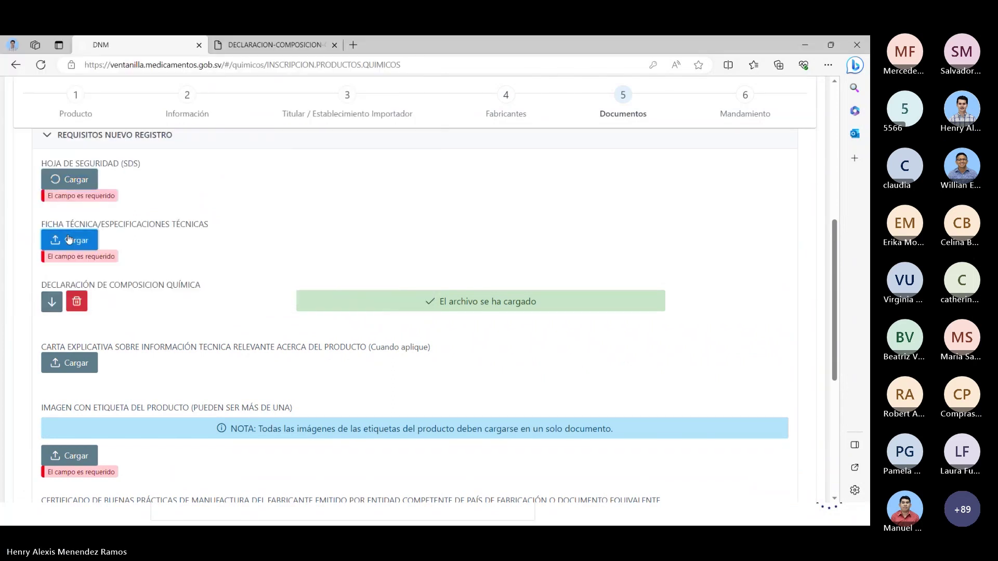
click(70, 241)
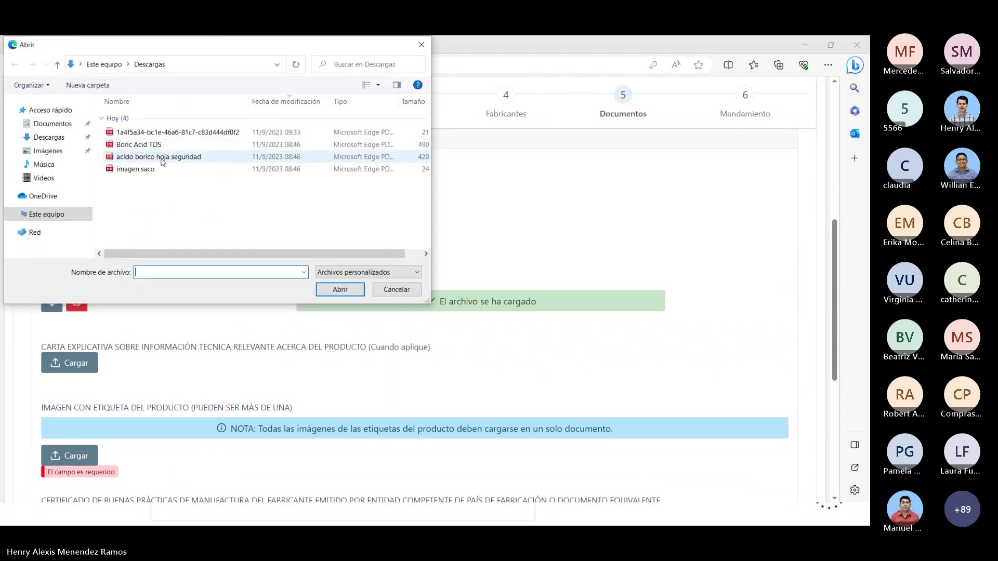
click(163, 157)
click(340, 289)
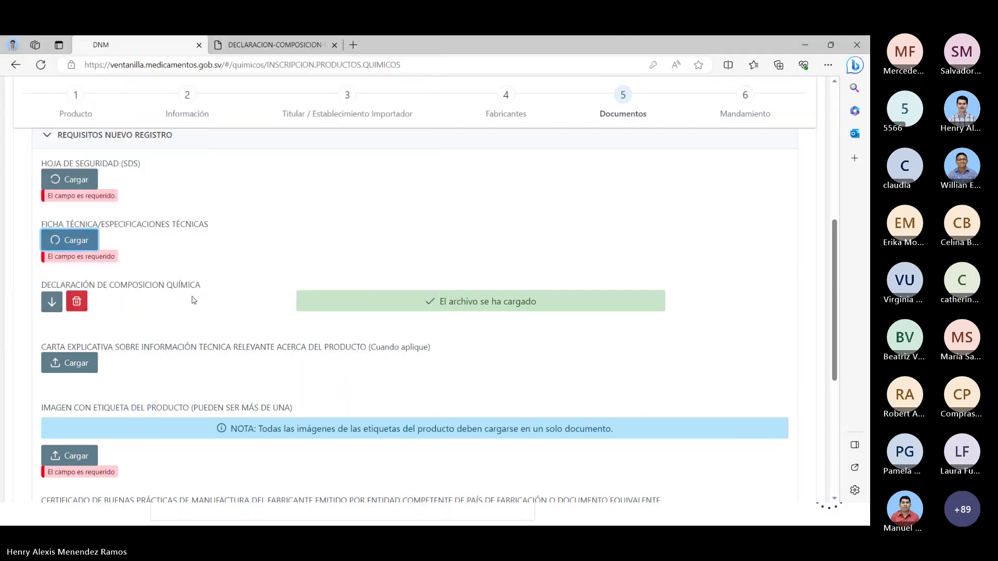
Upload imagen saco as the product label image and Boric Acid TDS as the manufacturing certificate
scroll(193, 299, down, 2)
scroll(194, 299, down, 1)
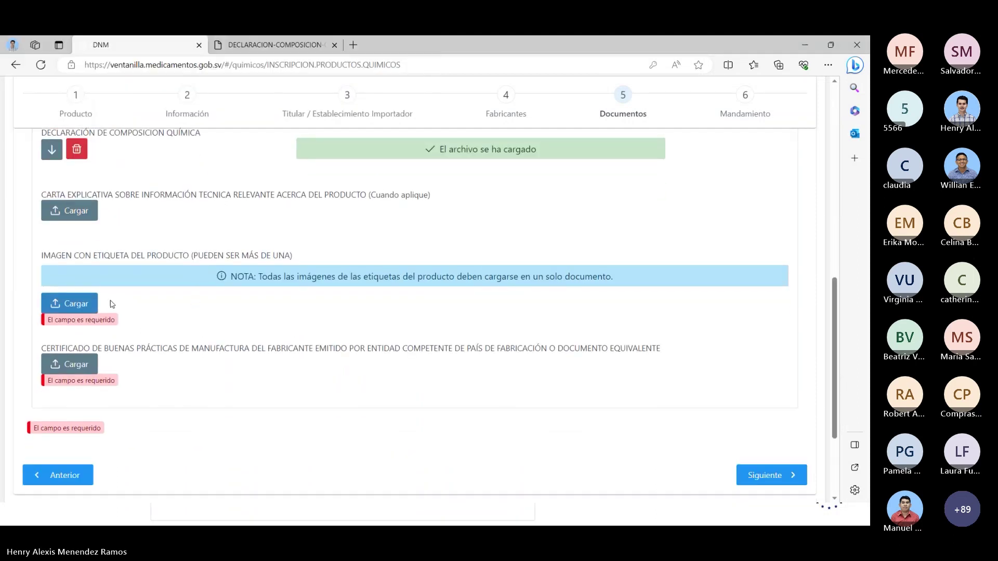
click(86, 305)
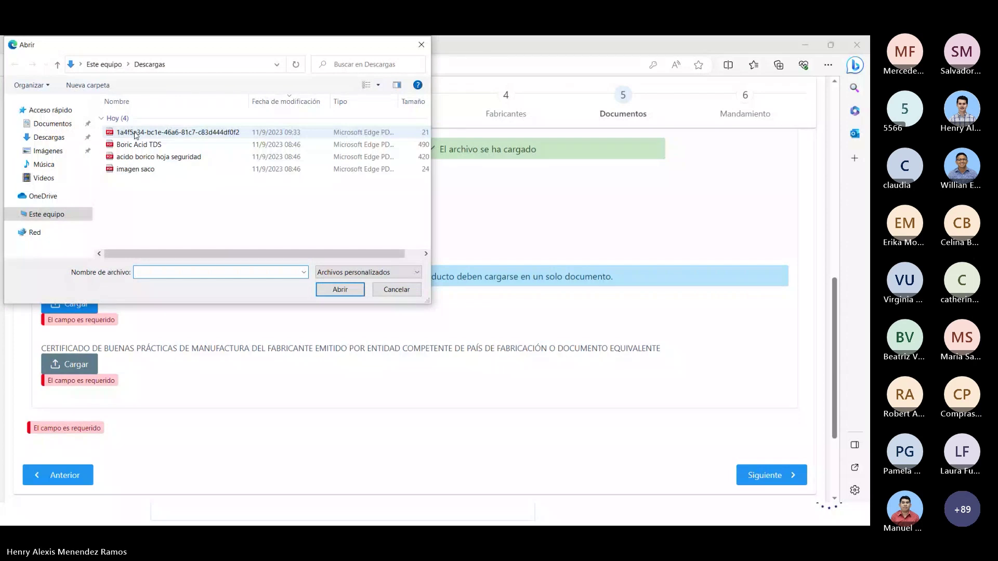
click(140, 171)
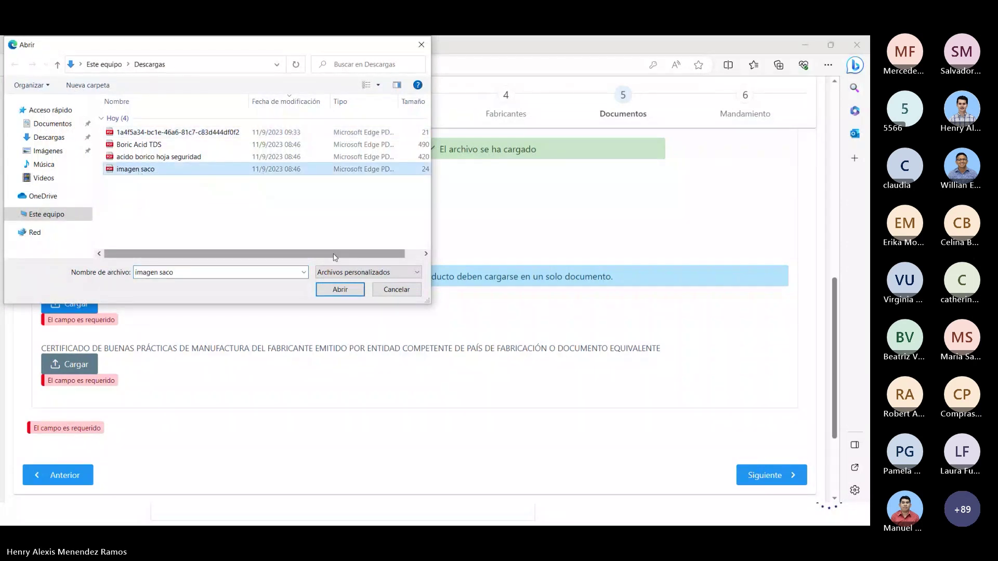
click(340, 290)
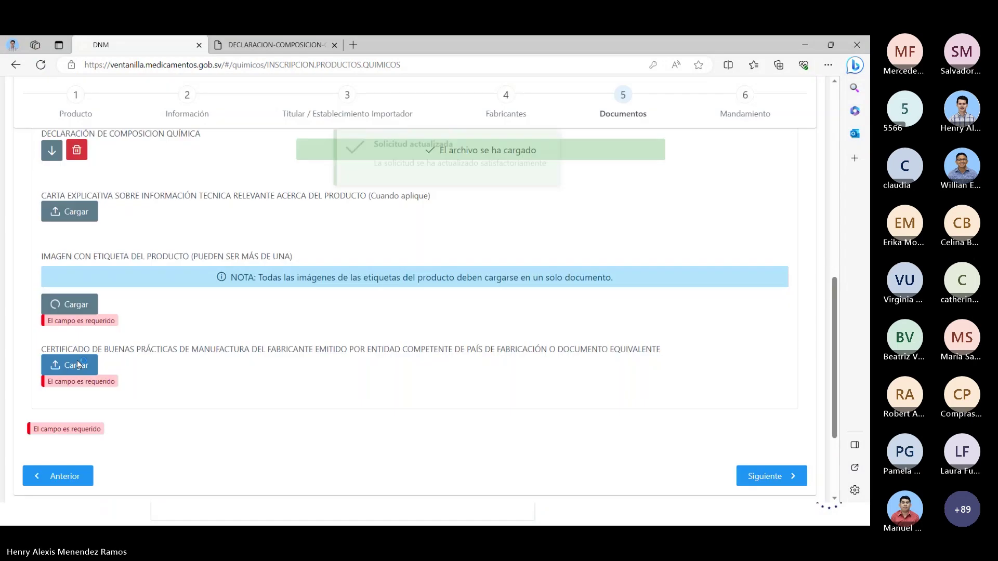
click(78, 365)
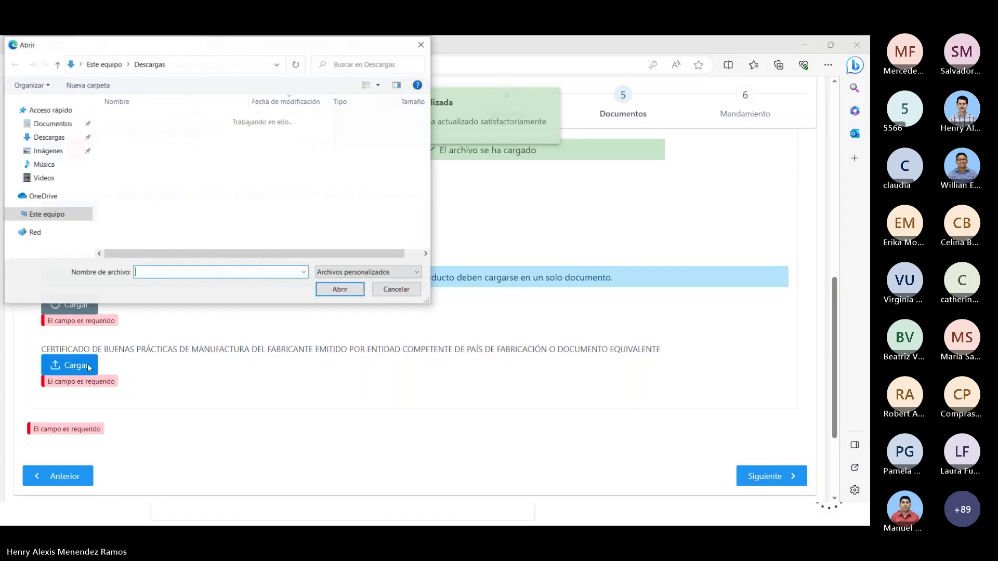
click(130, 146)
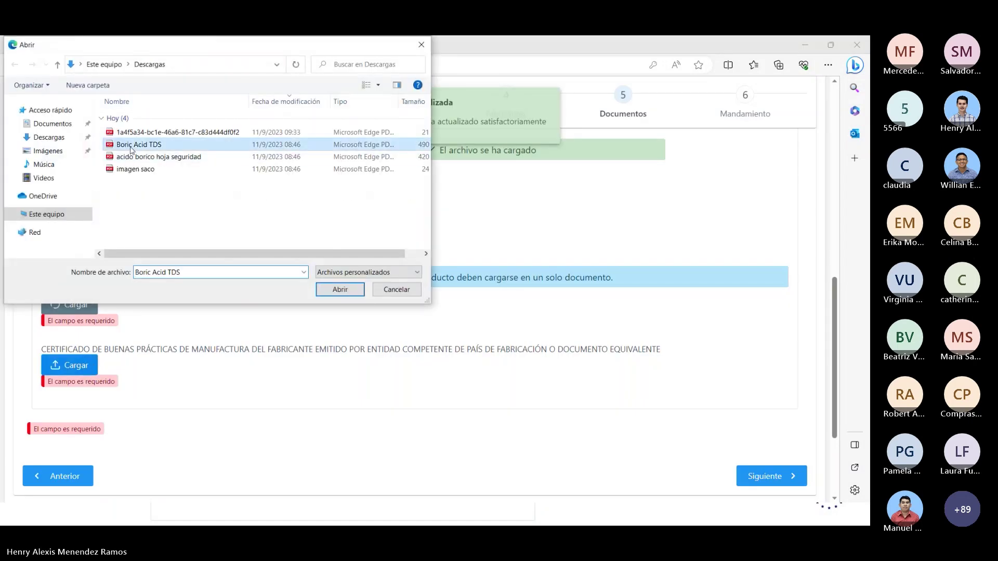
click(363, 294)
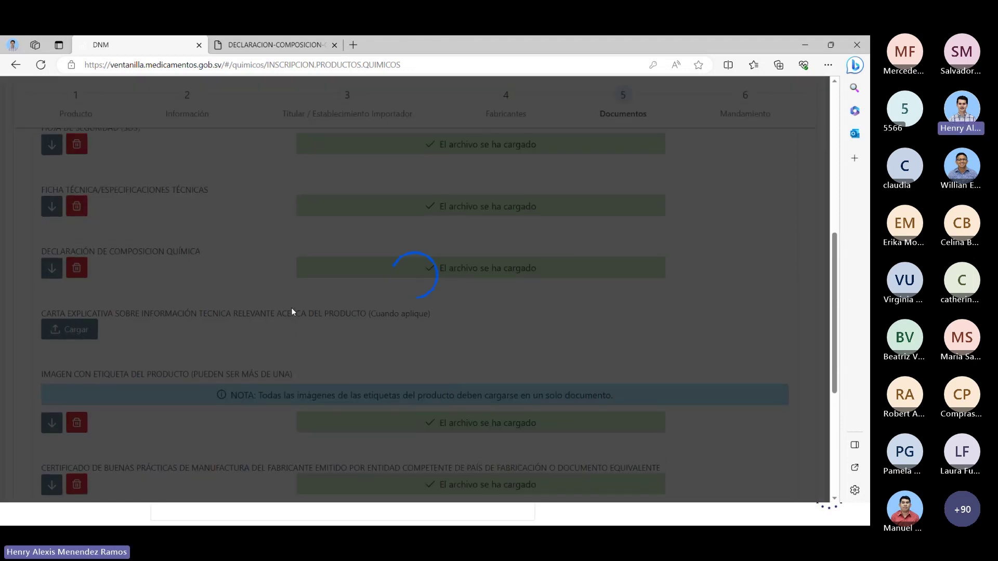
scroll(221, 235, up, 2)
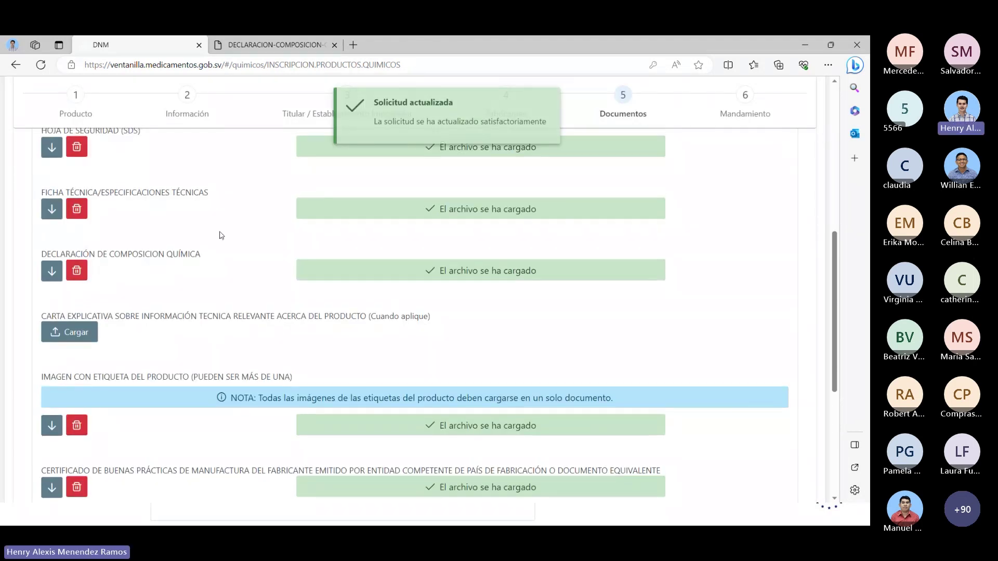
scroll(220, 235, down, 1)
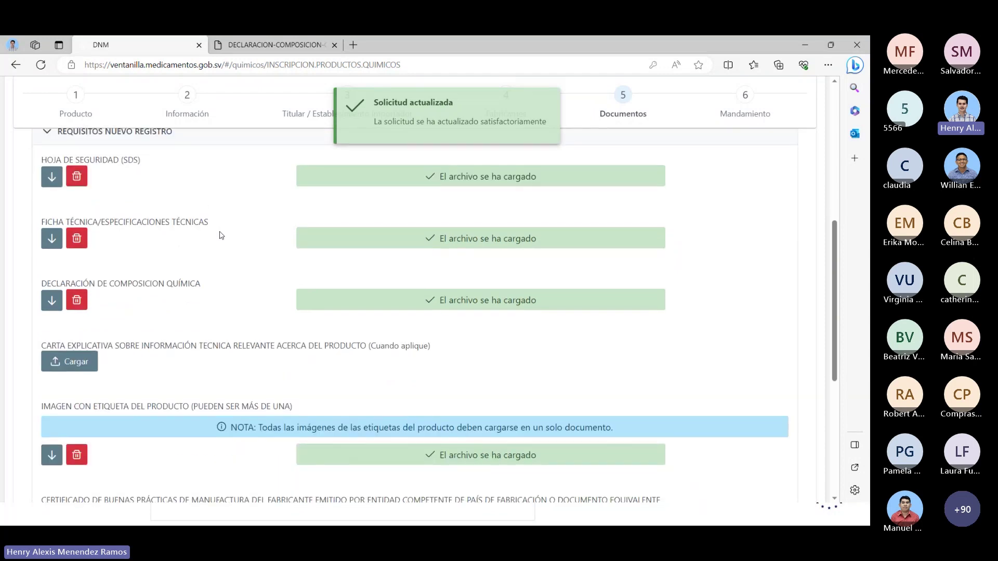
scroll(221, 235, up, 1)
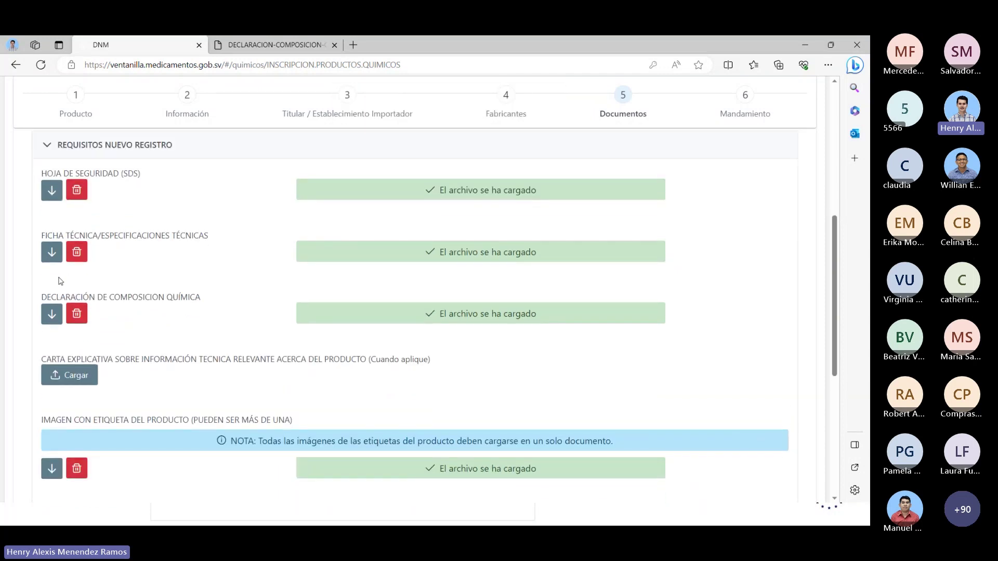
click(52, 254)
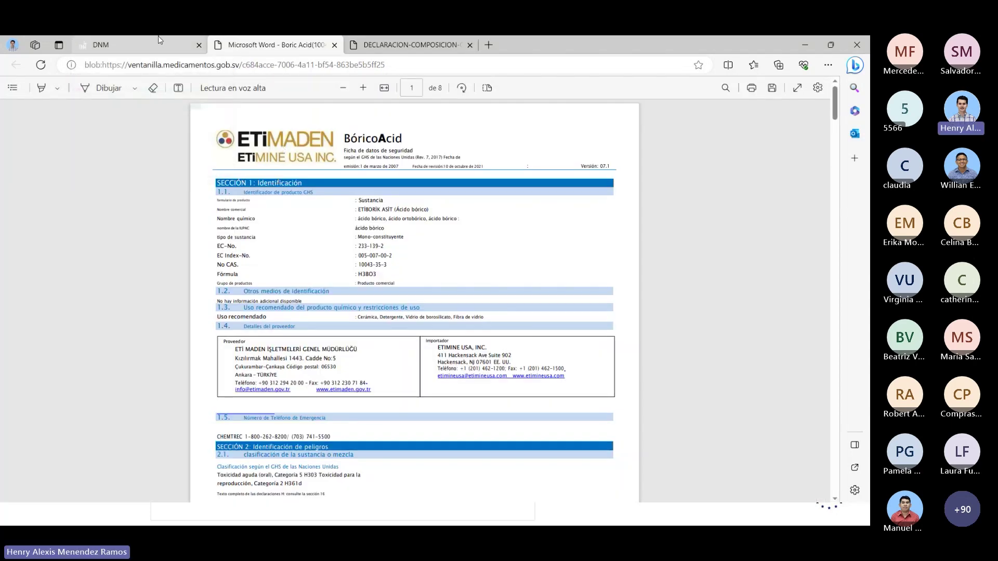
click(133, 49)
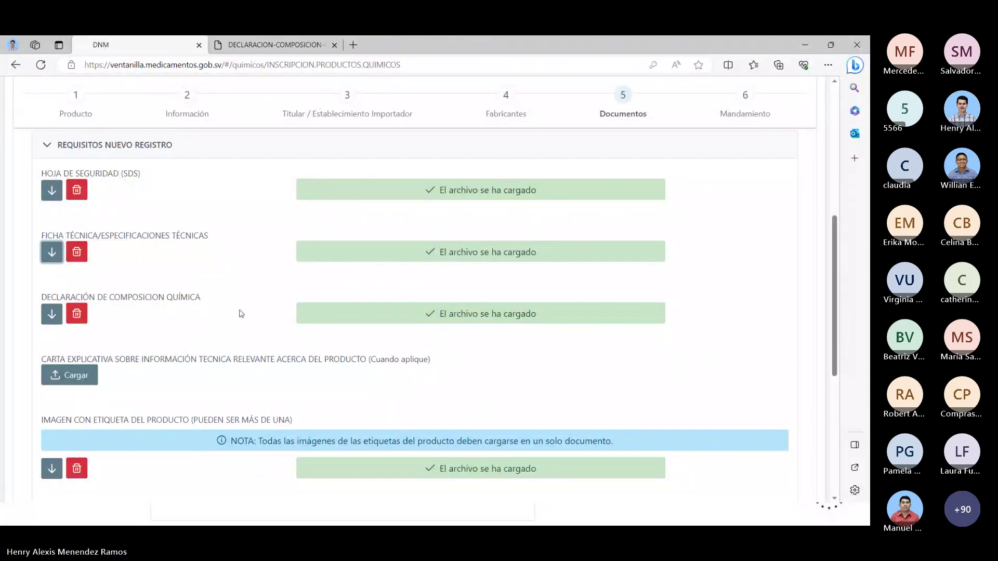
scroll(283, 335, down, 4)
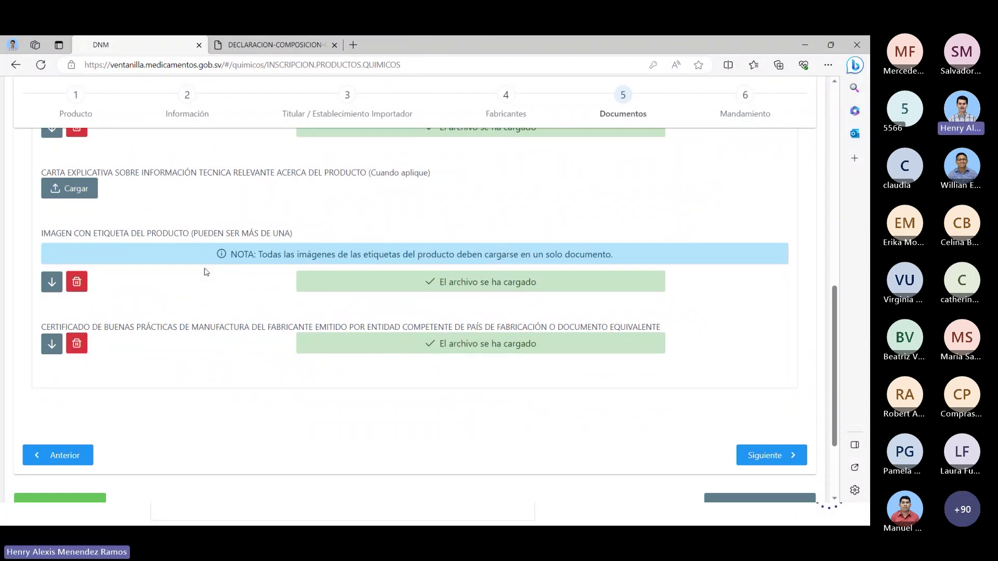
scroll(218, 179, up, 2)
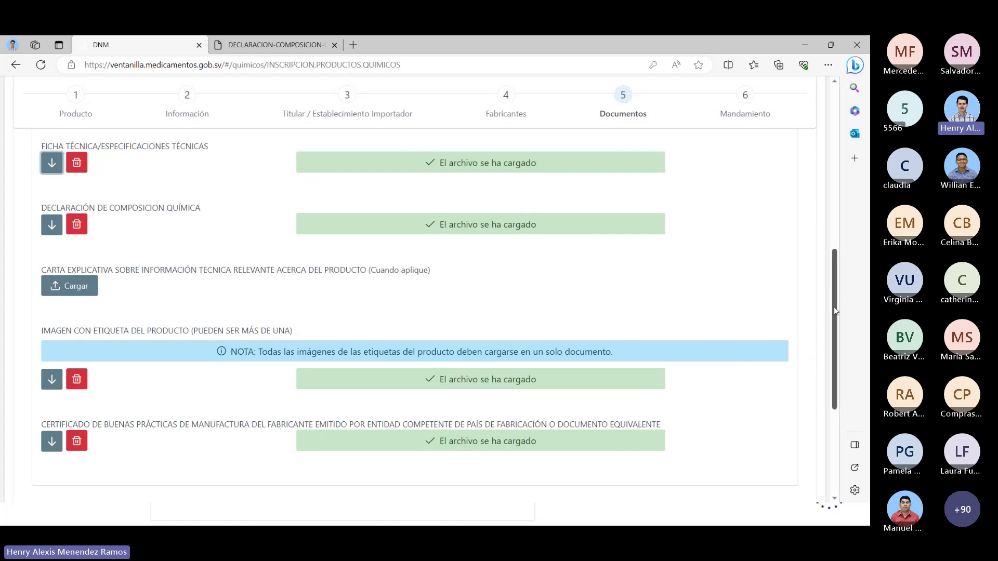
scroll(829, 250, up, 3)
scroll(828, 250, down, 6)
scroll(811, 283, up, 4)
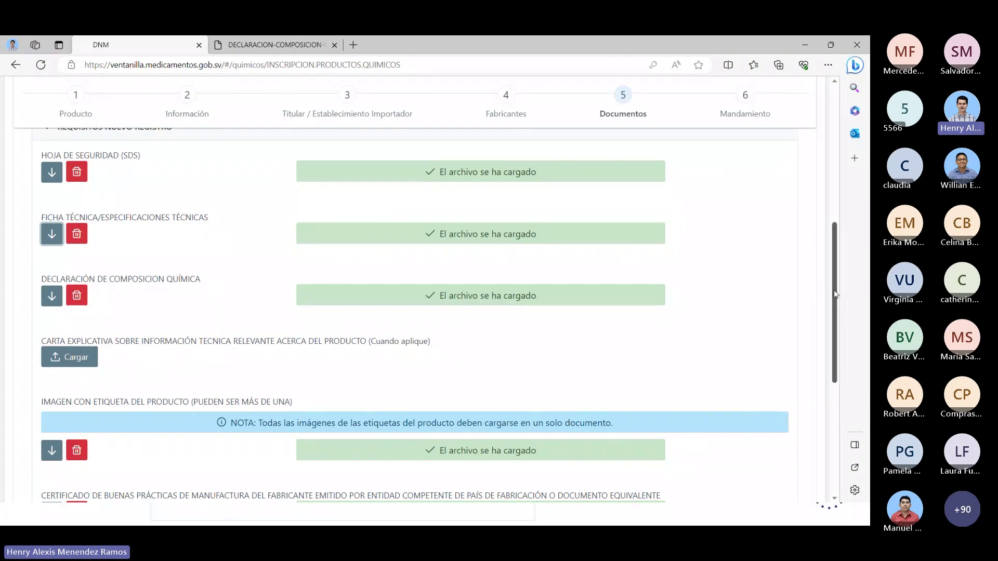
drag(835, 294, 780, 441)
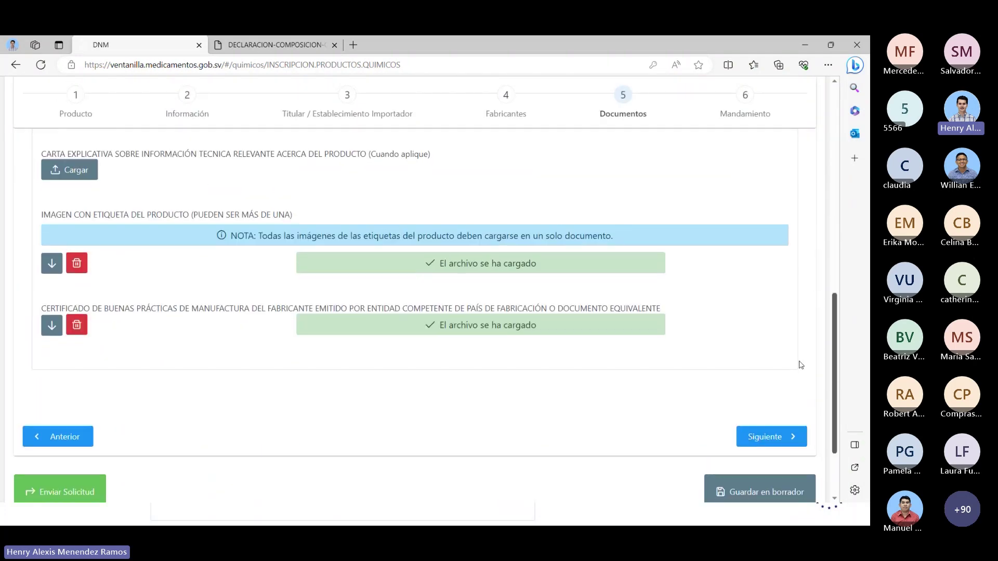
Save the request as a draft and advance to the Mandamiento payment step
click(755, 493)
click(761, 438)
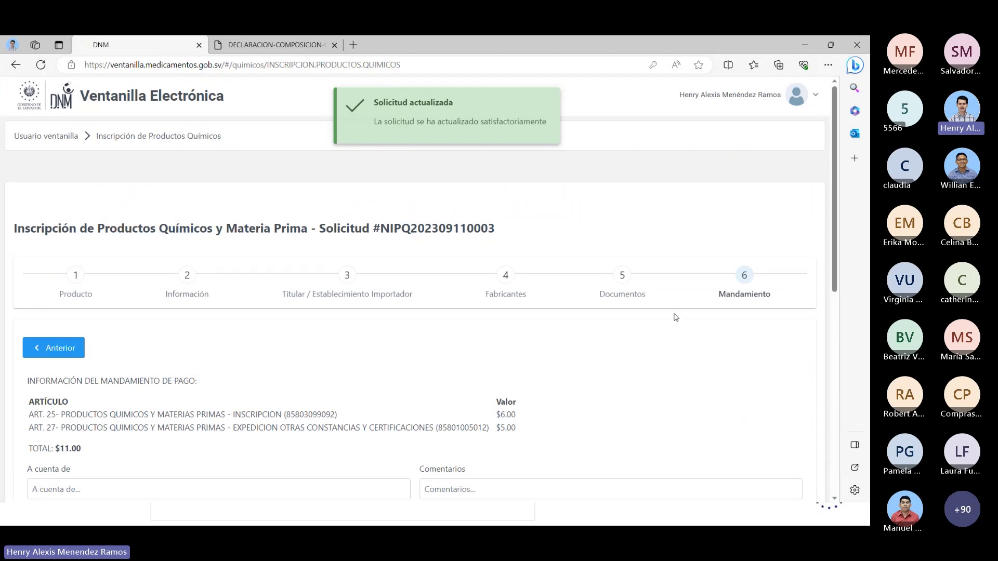
scroll(676, 317, down, 2)
scroll(676, 317, down, 1)
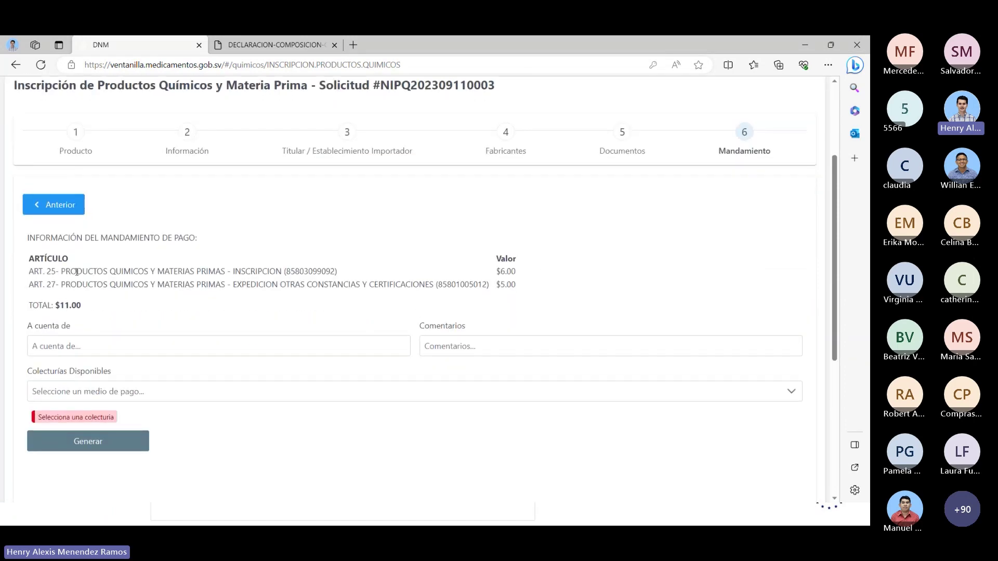
scroll(123, 283, down, 1)
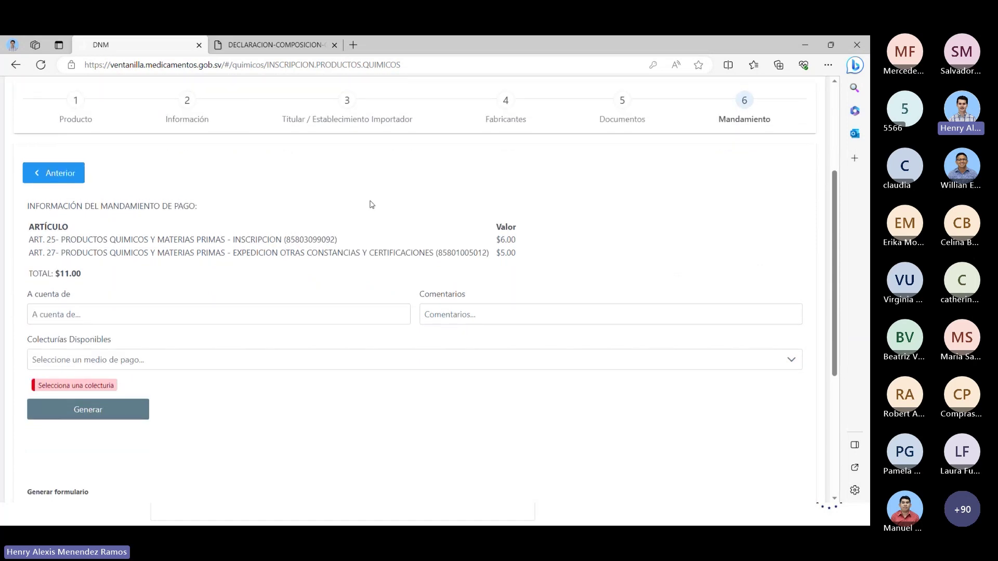
scroll(369, 203, up, 2)
scroll(371, 204, down, 2)
scroll(370, 205, up, 3)
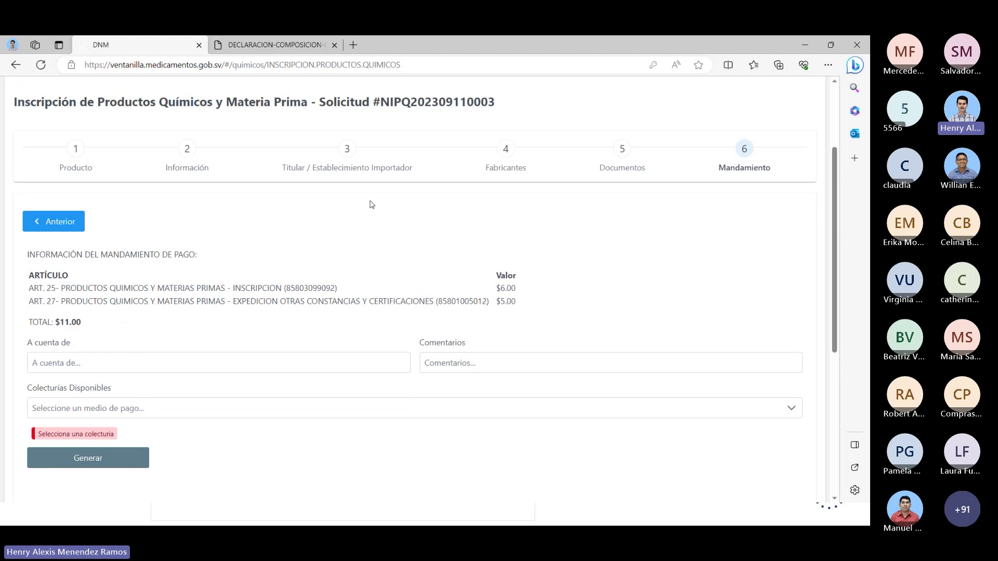
scroll(430, 298, down, 3)
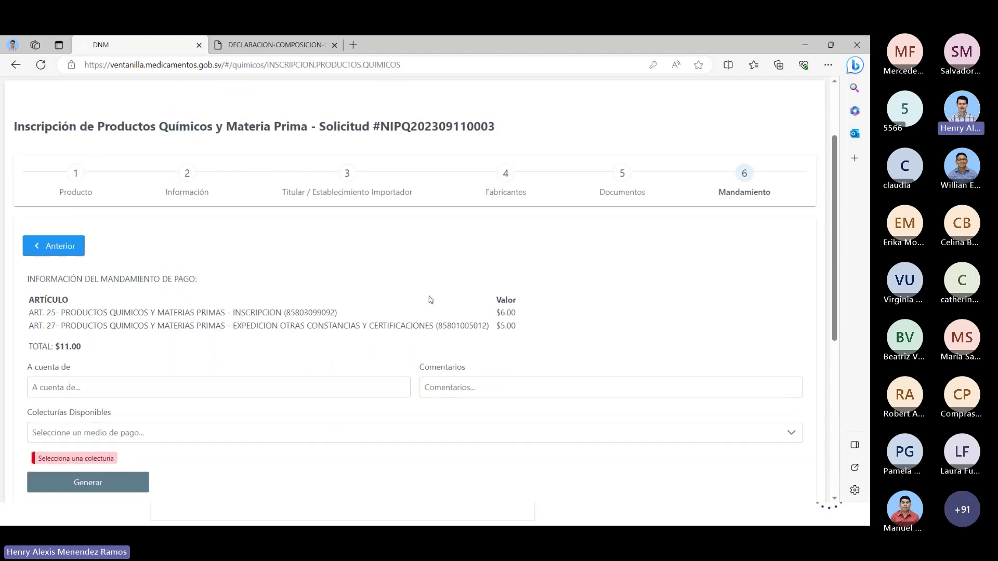
Enter EMPRESA SA DE CV in A cuenta de and ABC 10 in Comentarios
click(430, 299)
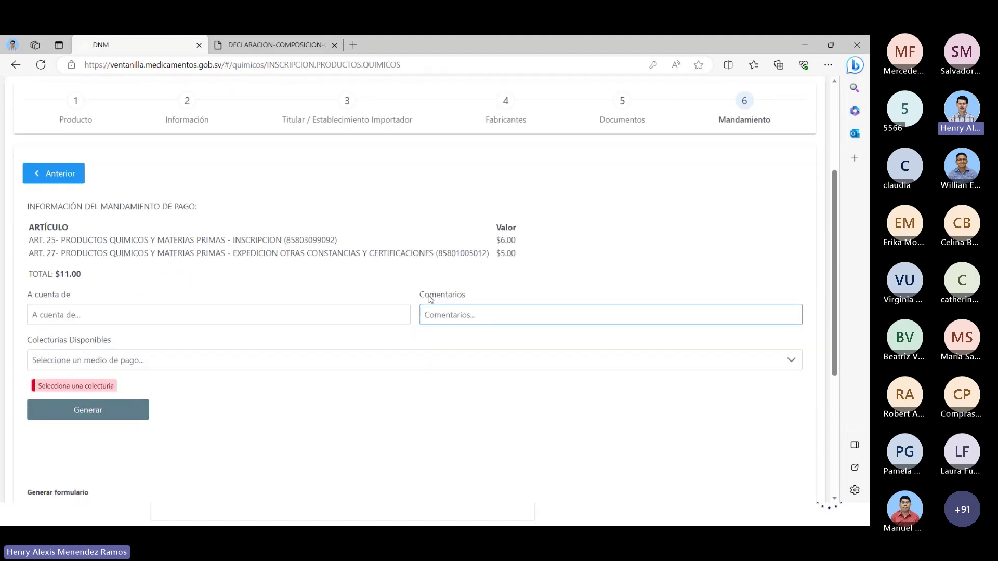
click(176, 316)
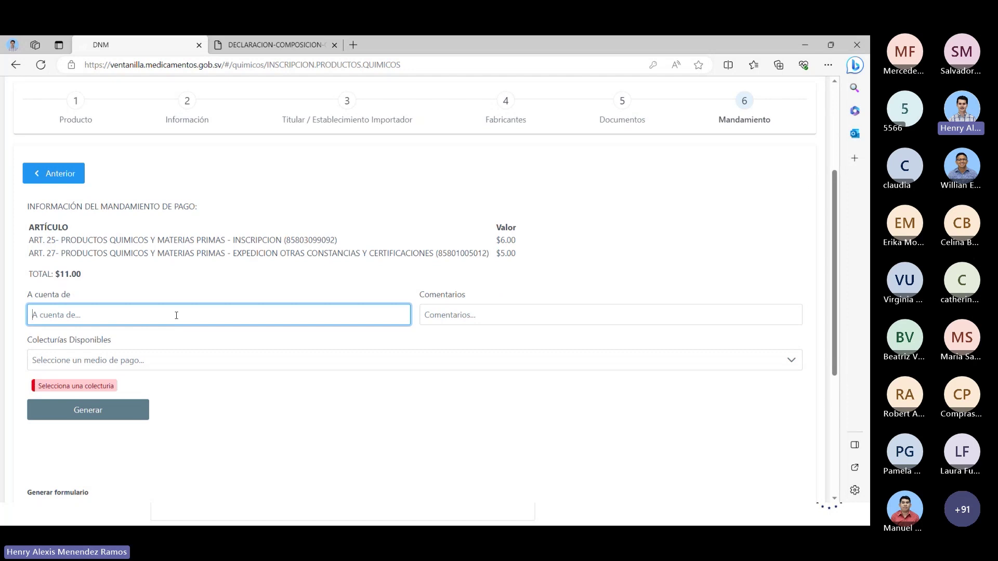
scroll(194, 304, down, 1)
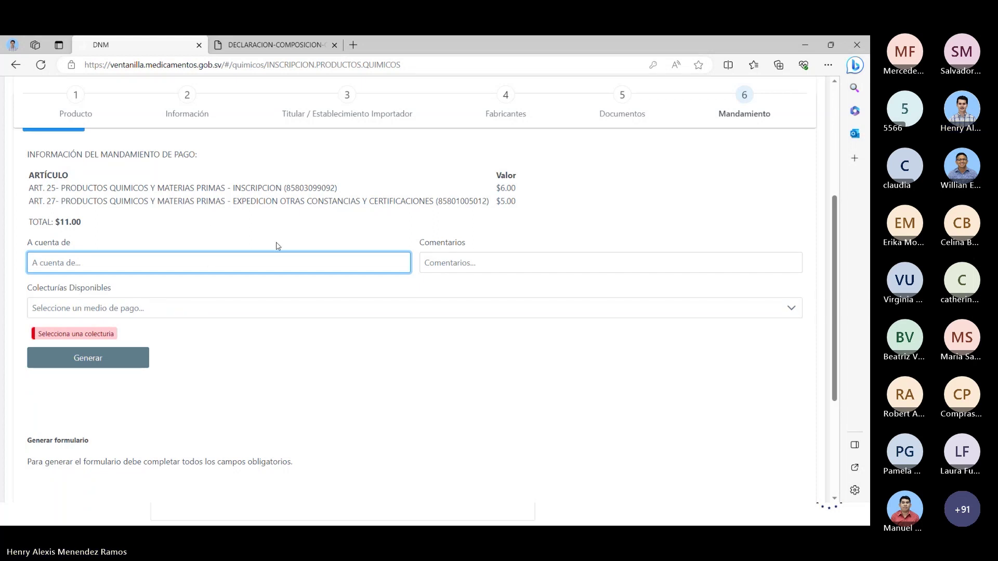
text(EMPRESA SA DE CV)
click(472, 267)
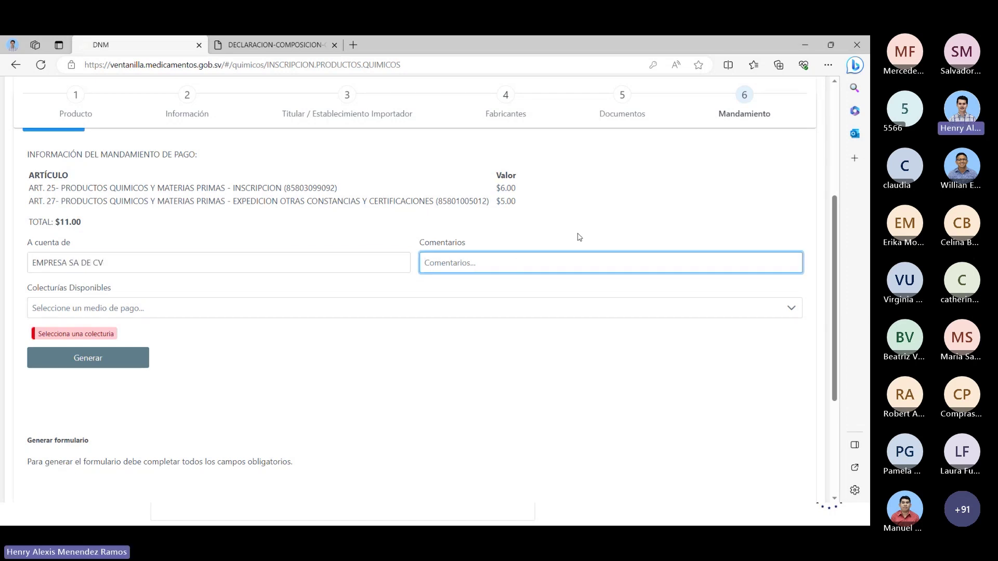
text(ABC 10)
scroll(604, 218, up, 2)
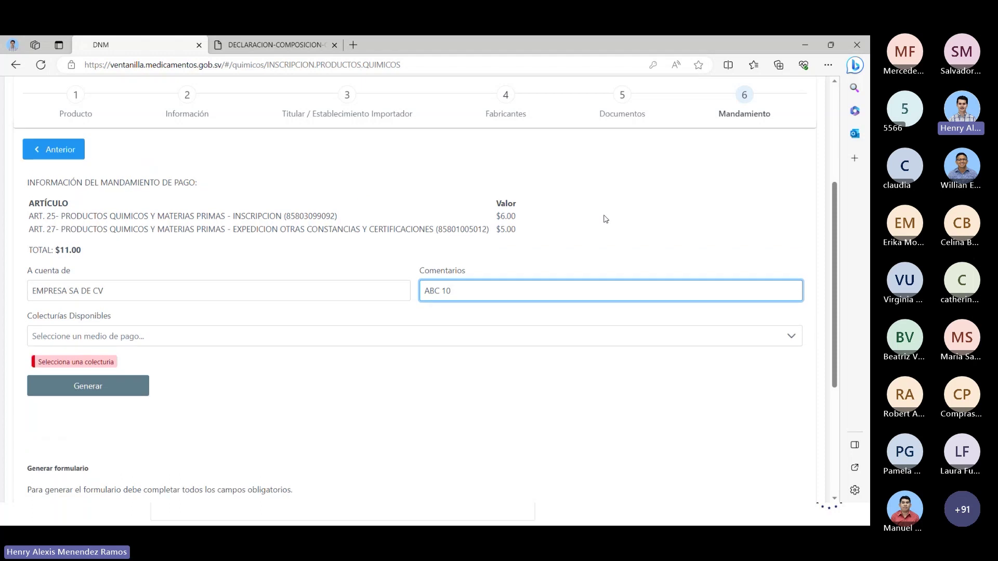
scroll(604, 218, down, 1)
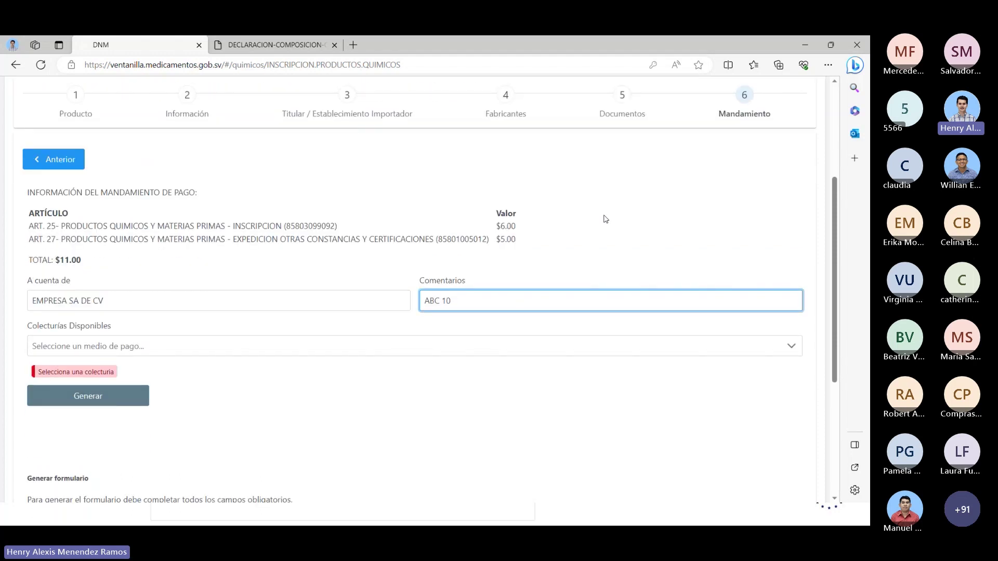
scroll(278, 286, down, 1)
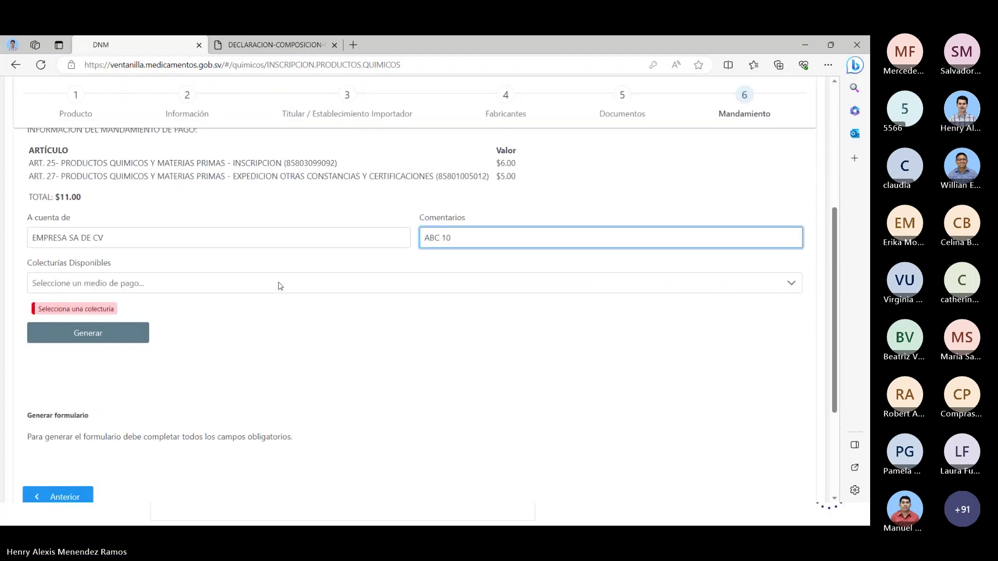
Choose BANCO AGRÍCOLA as the collection bank and generate the $11.00 payment order
click(172, 286)
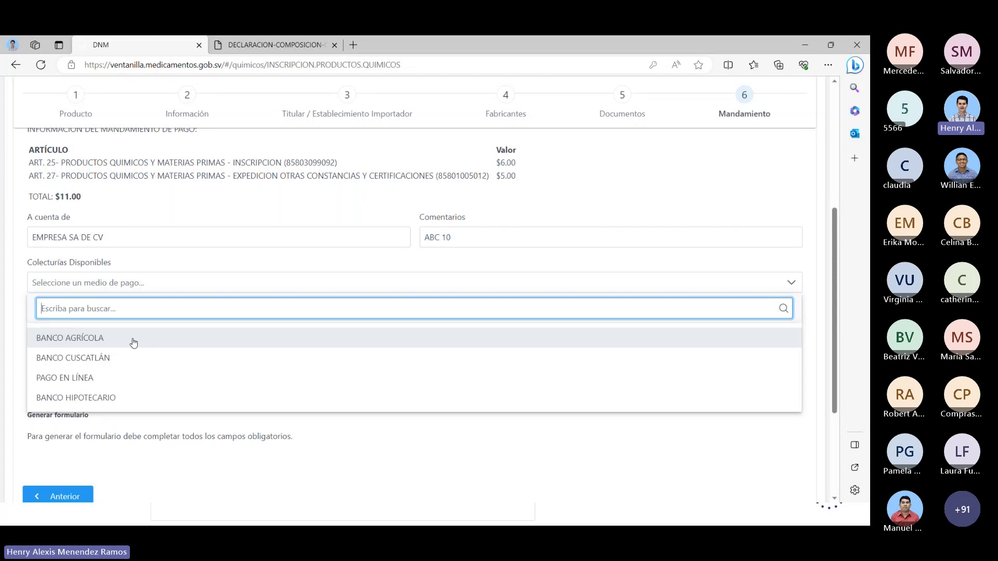
click(133, 343)
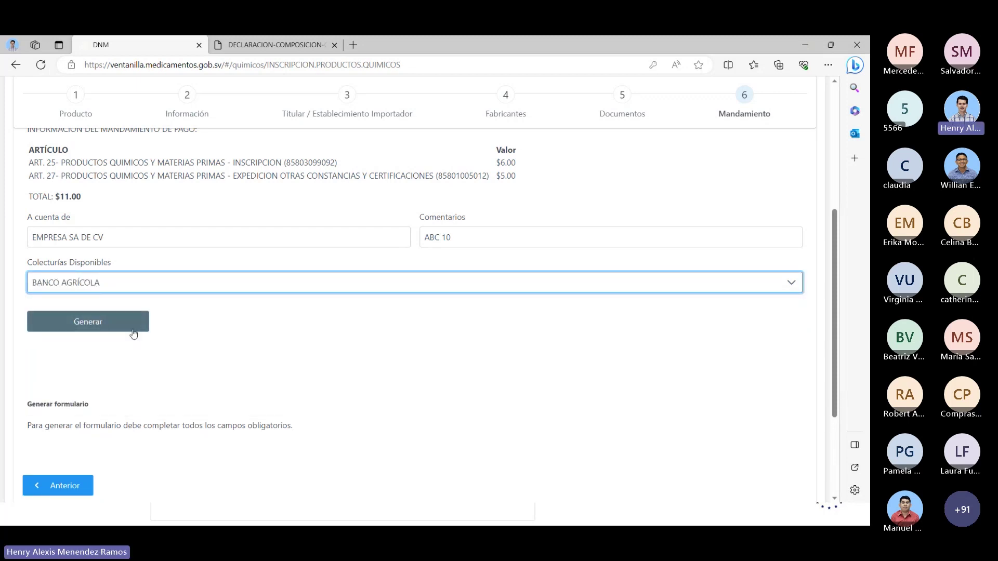
click(87, 327)
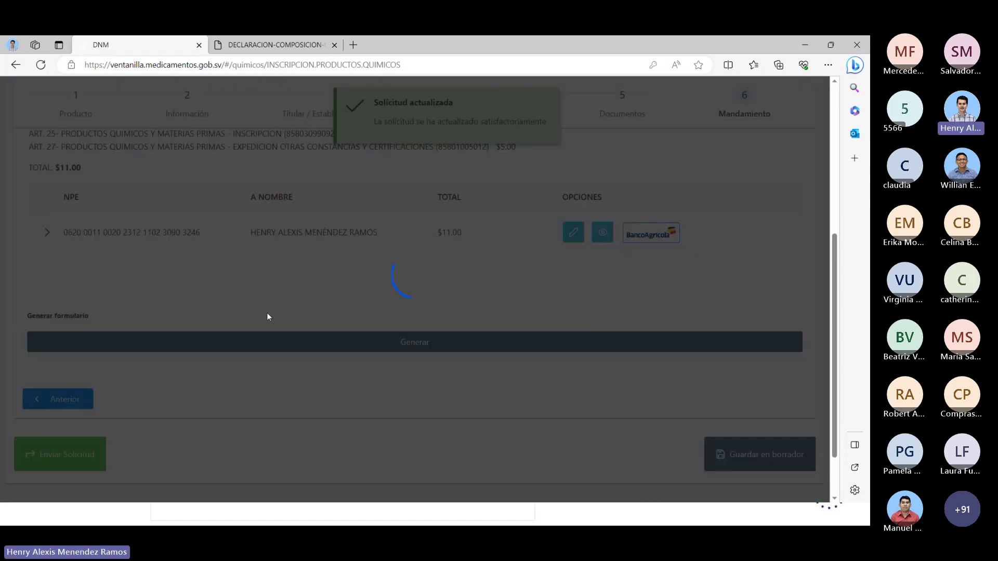
View the $11.00 payment order PDF in a new tab, then return to the DNM tab
scroll(302, 270, up, 1)
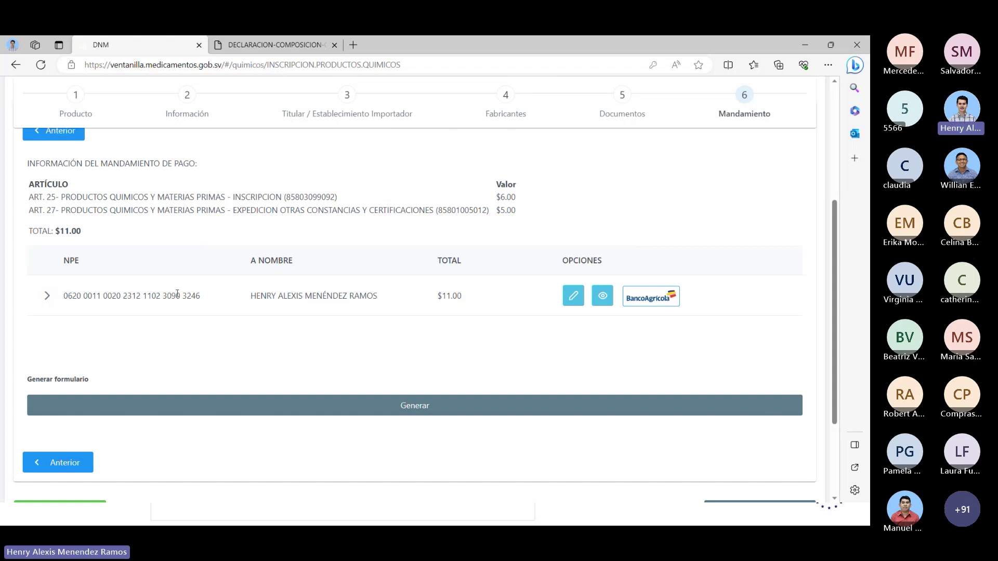
click(602, 300)
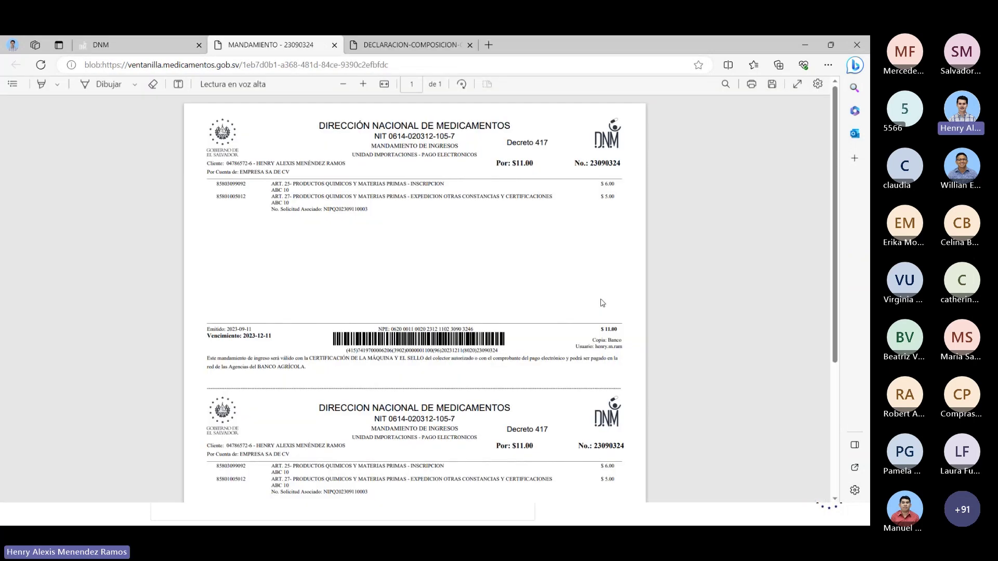
scroll(591, 271, down, 2)
scroll(594, 272, down, 2)
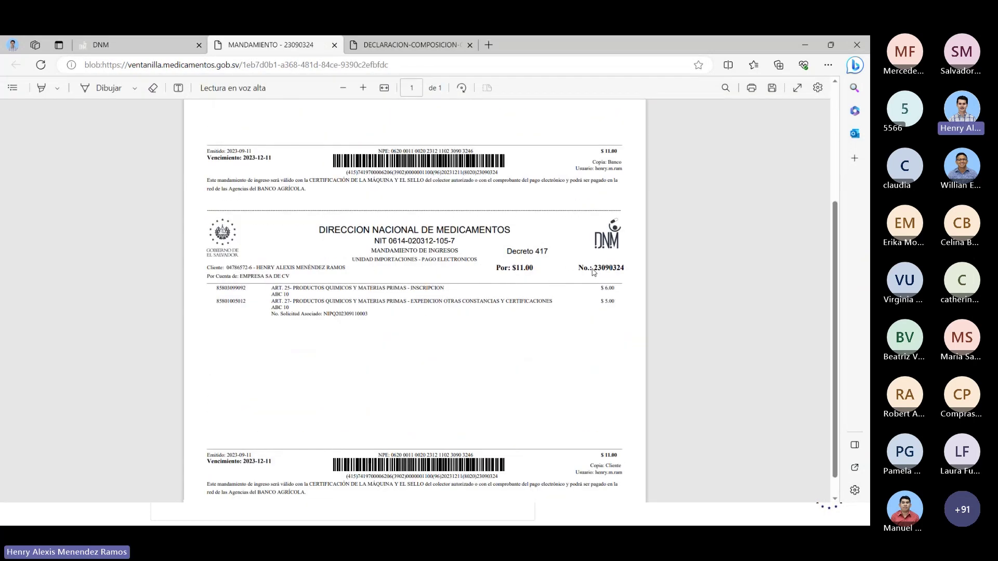
scroll(593, 271, up, 4)
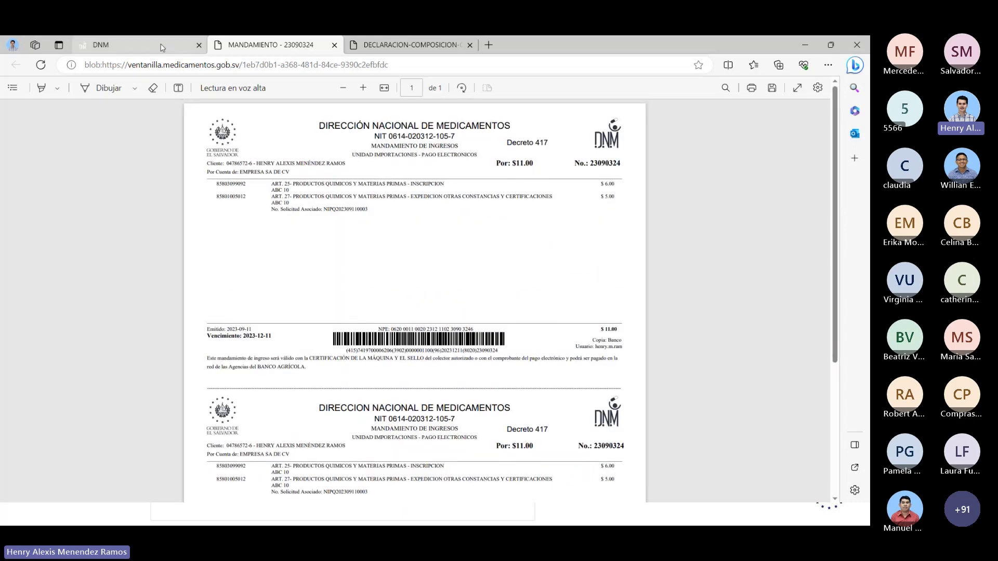
click(161, 48)
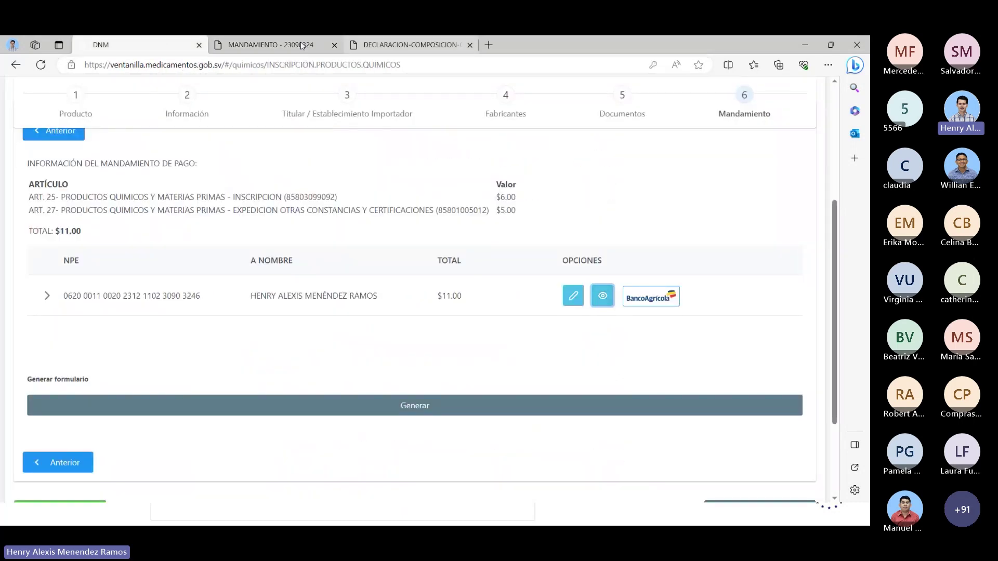
Review the payment order PDF again and come back to the Mandamiento step
click(280, 44)
scroll(495, 269, down, 3)
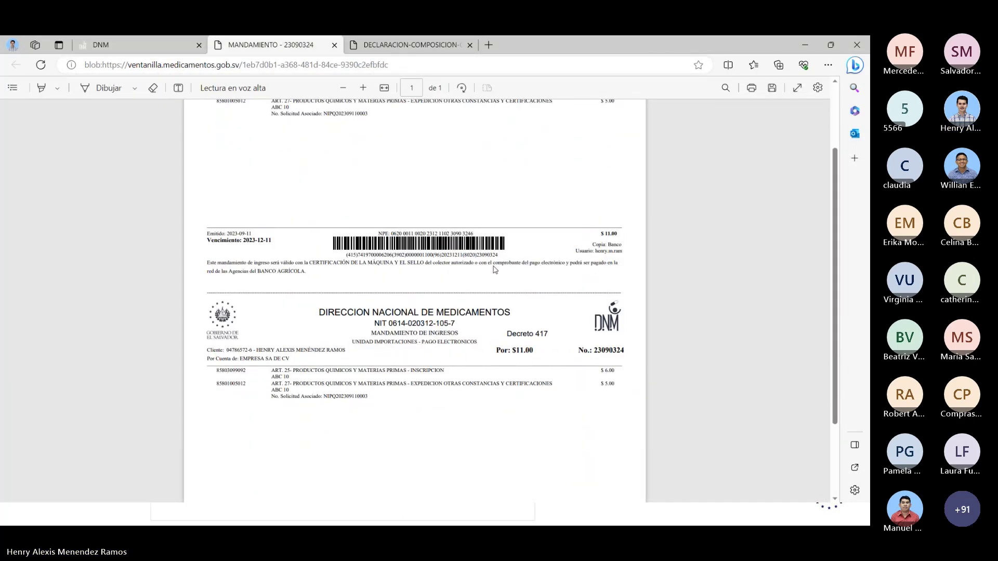
scroll(494, 269, down, 1)
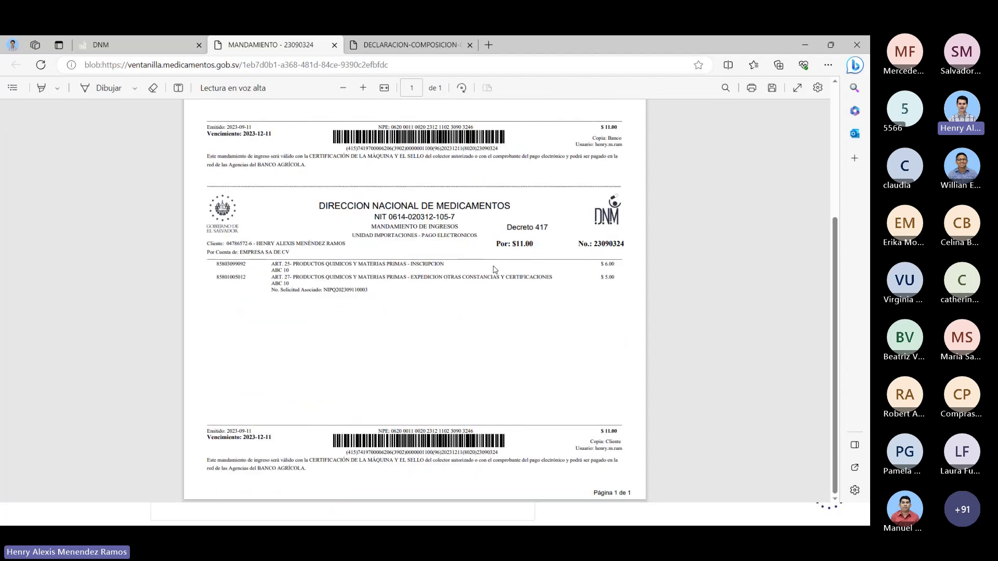
scroll(495, 270, up, 4)
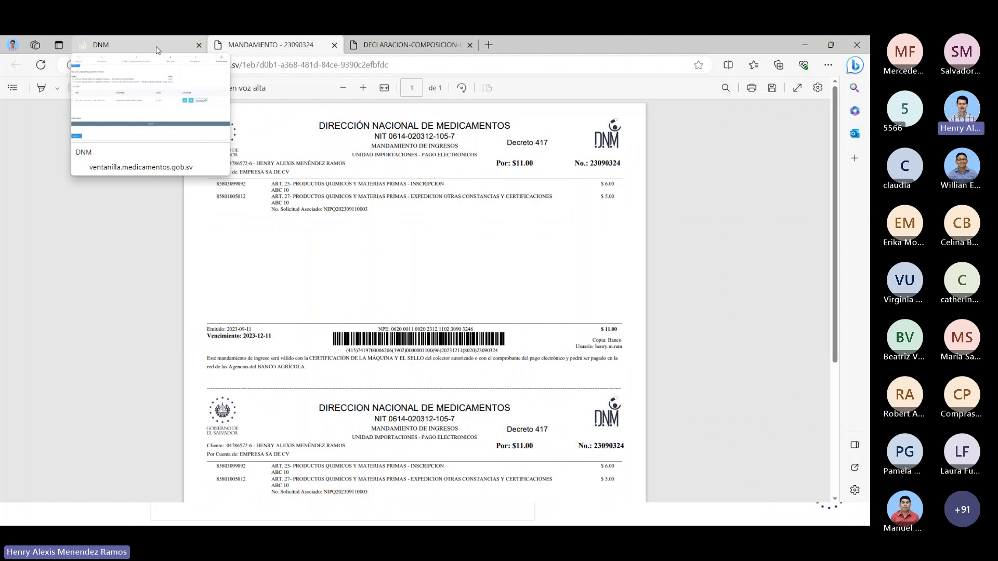
click(157, 47)
scroll(600, 214, up, 1)
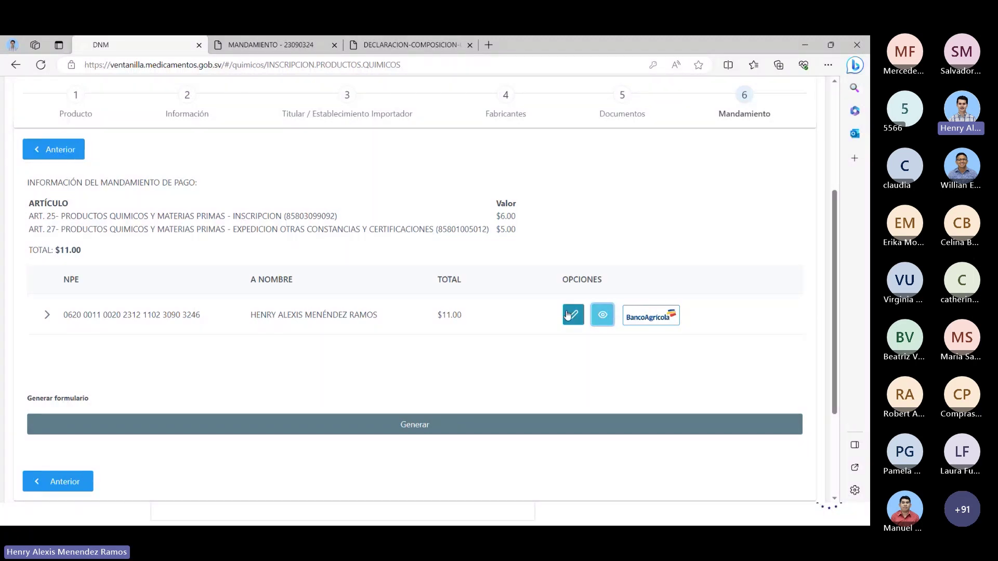
scroll(483, 348, down, 2)
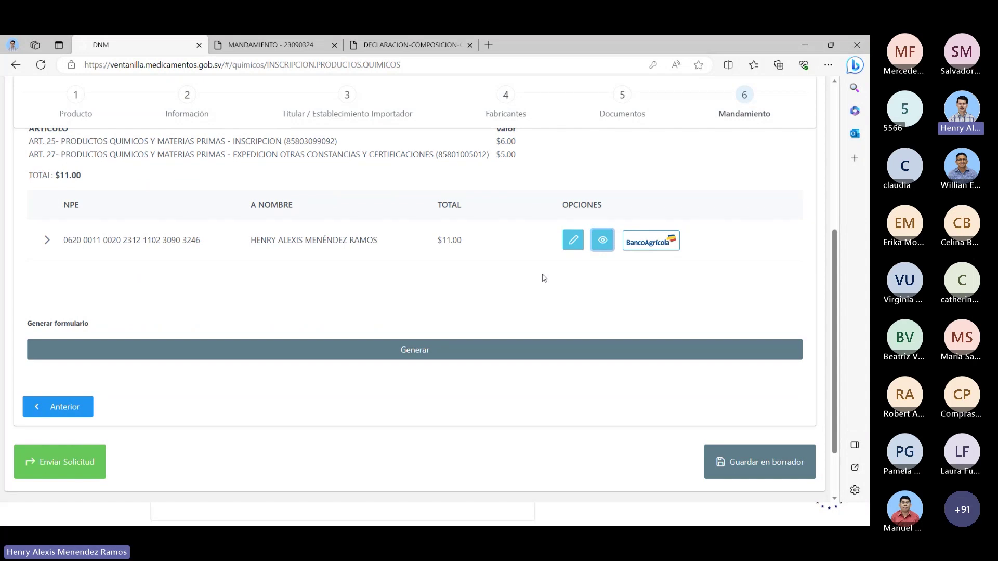
scroll(646, 323, up, 1)
scroll(502, 264, up, 5)
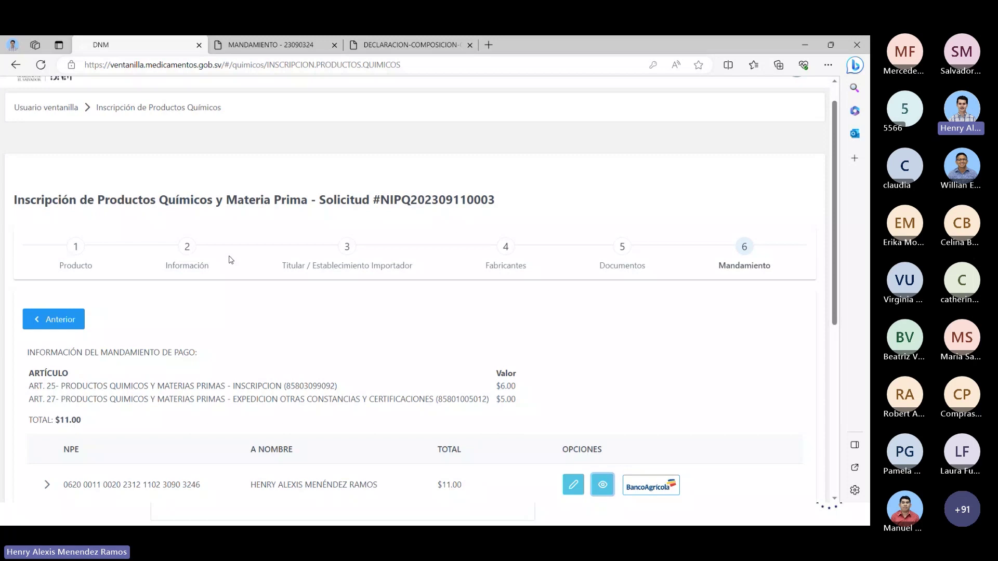
Review the Información, Titular / Establecimiento Importador, Fabricantes and Documentos steps
click(192, 253)
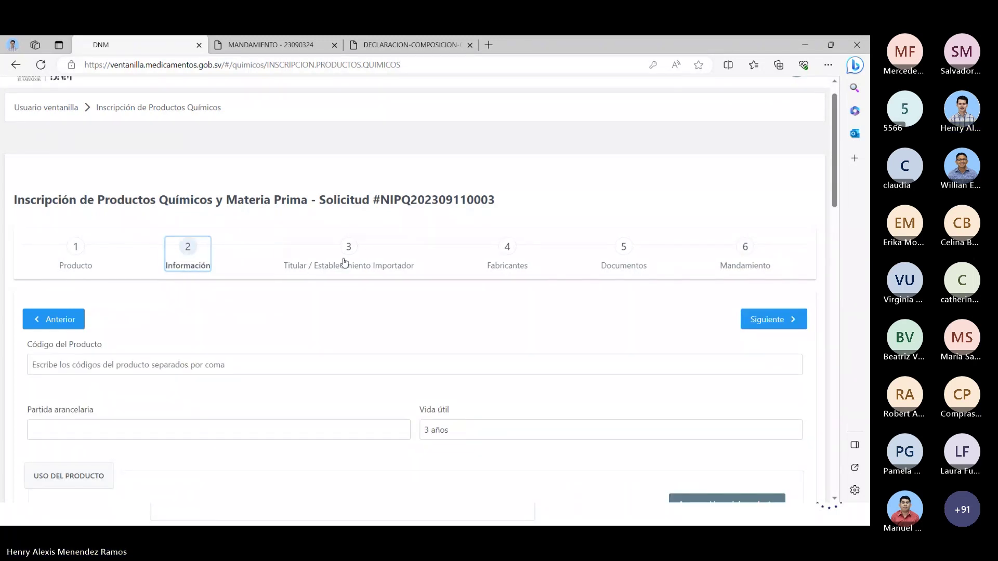
click(344, 261)
click(508, 250)
click(634, 258)
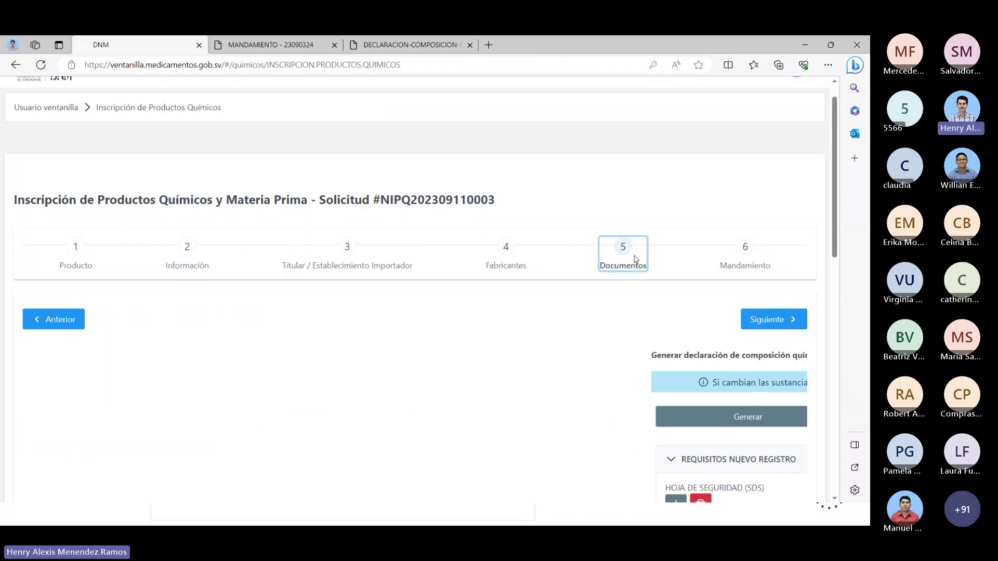
scroll(707, 243, down, 1)
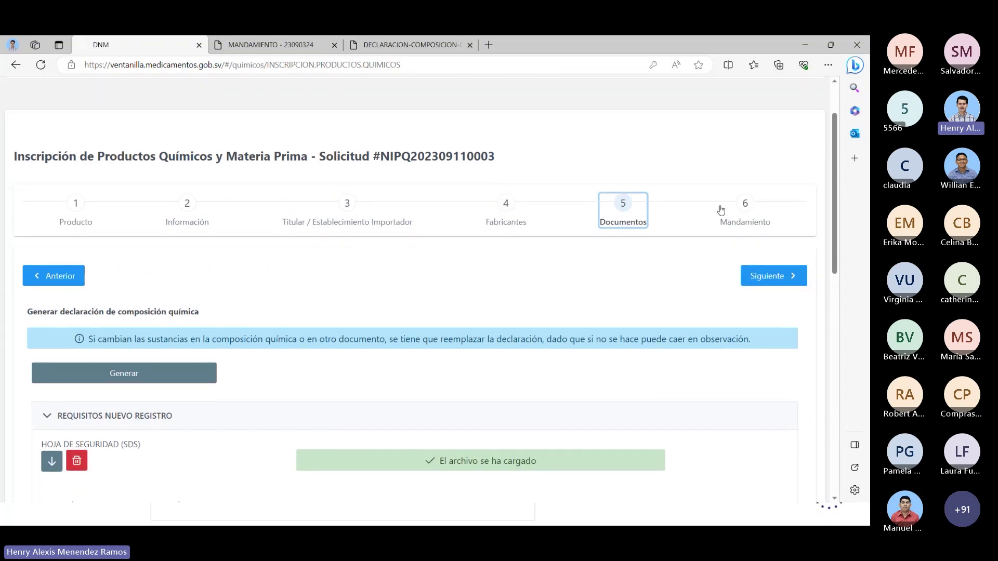
Return to the Mandamiento step and save the request as a draft
click(753, 209)
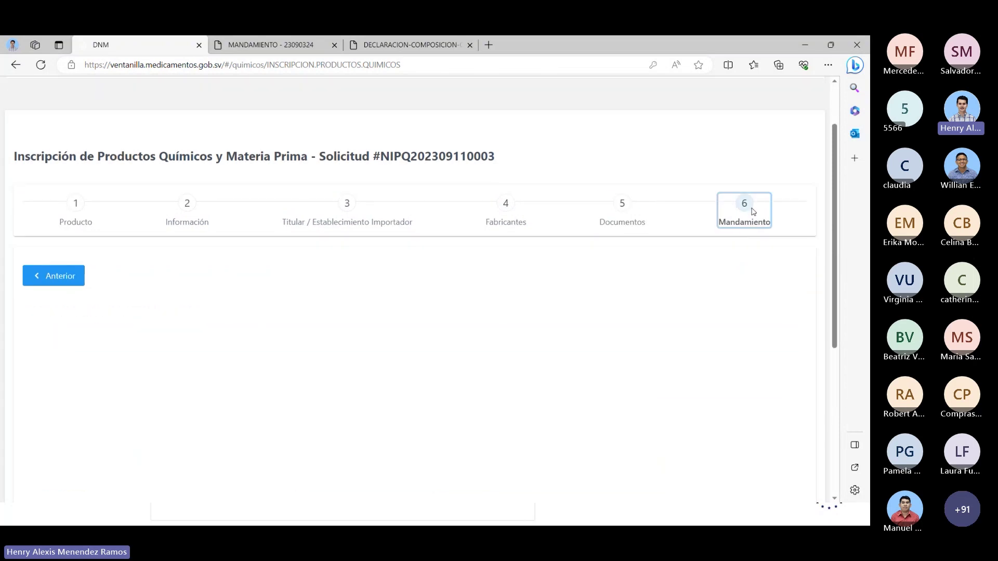
scroll(536, 307, down, 4)
click(723, 412)
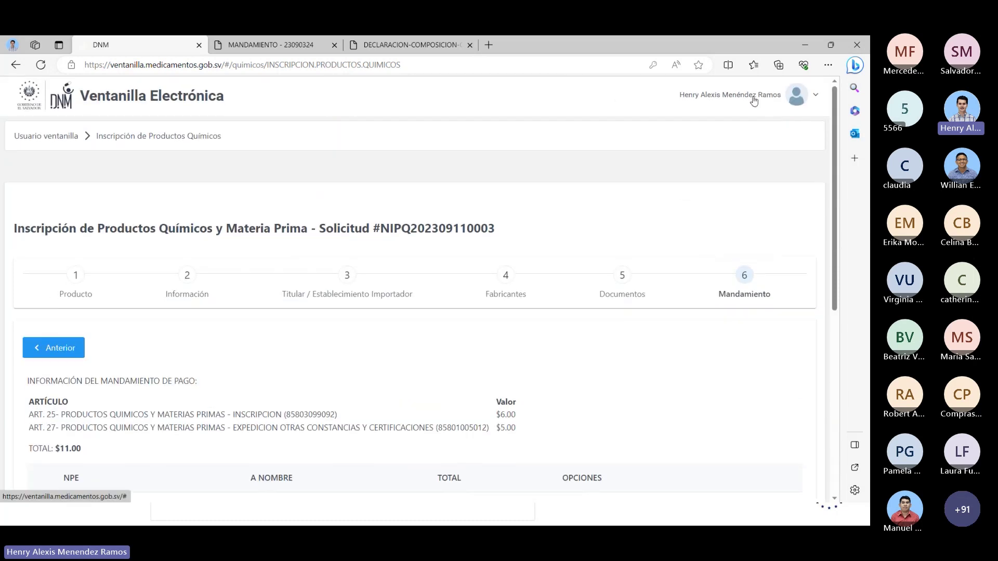
Open Mis solicitudes through Solicitudes activas in the user account menu
click(753, 100)
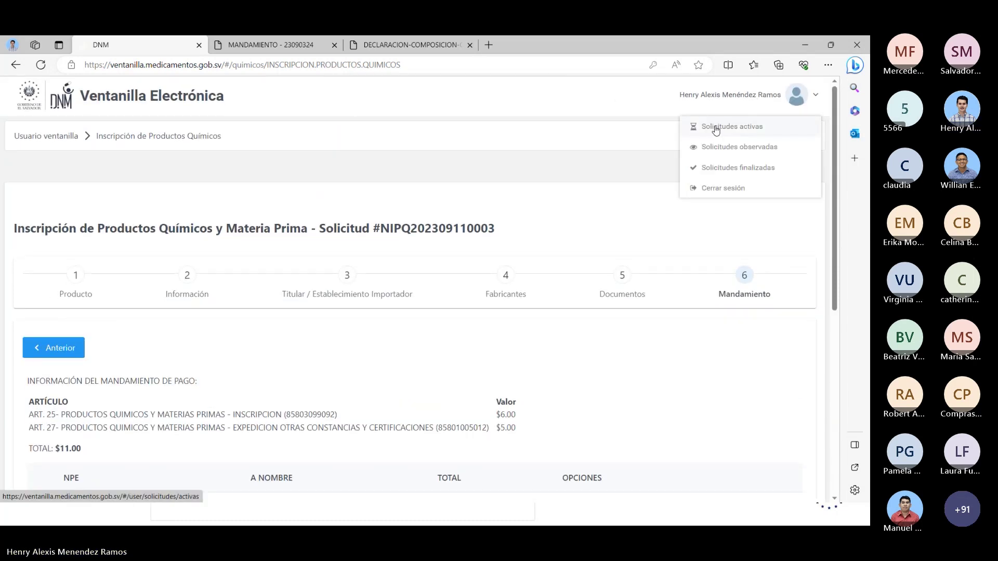
click(57, 138)
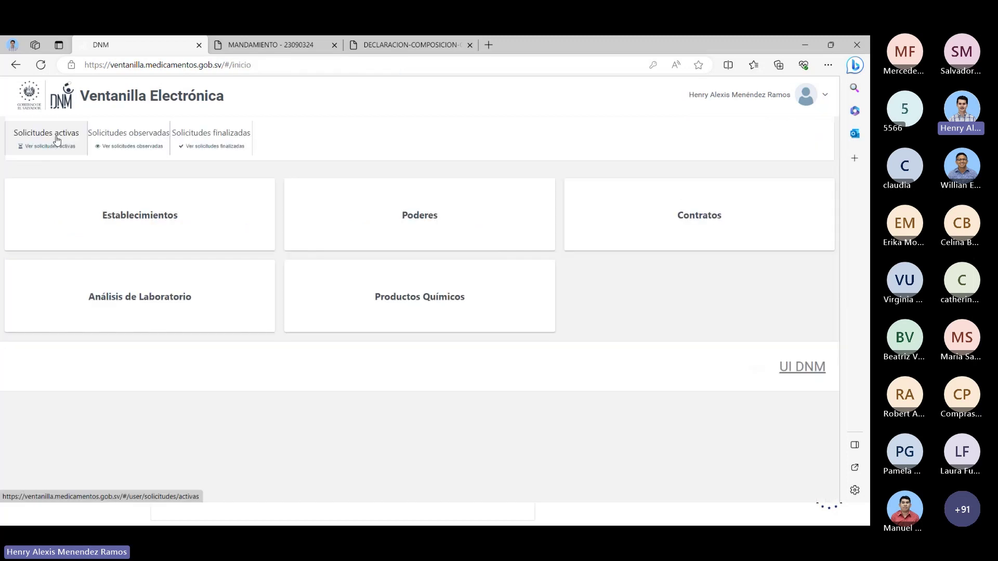
click(768, 98)
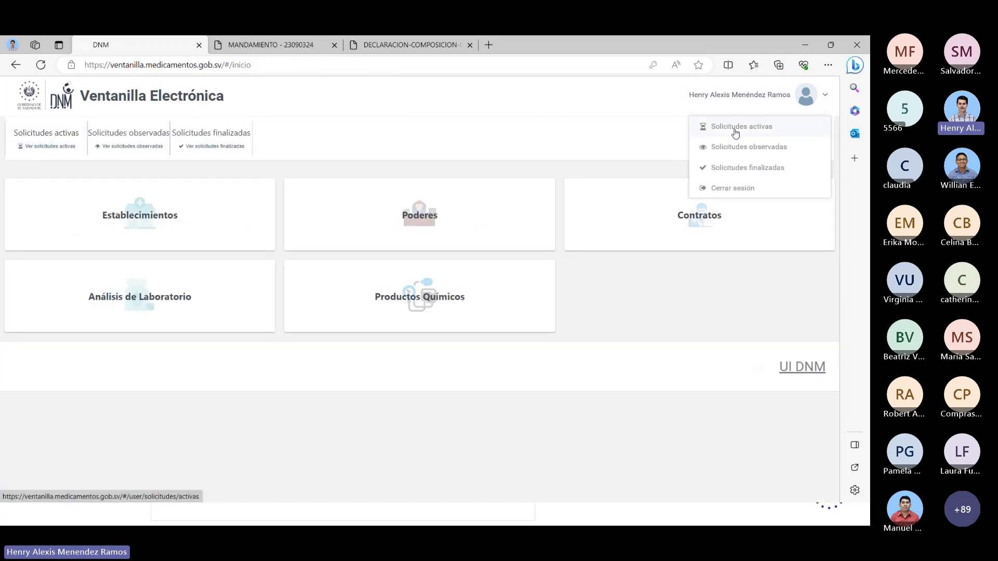
click(734, 98)
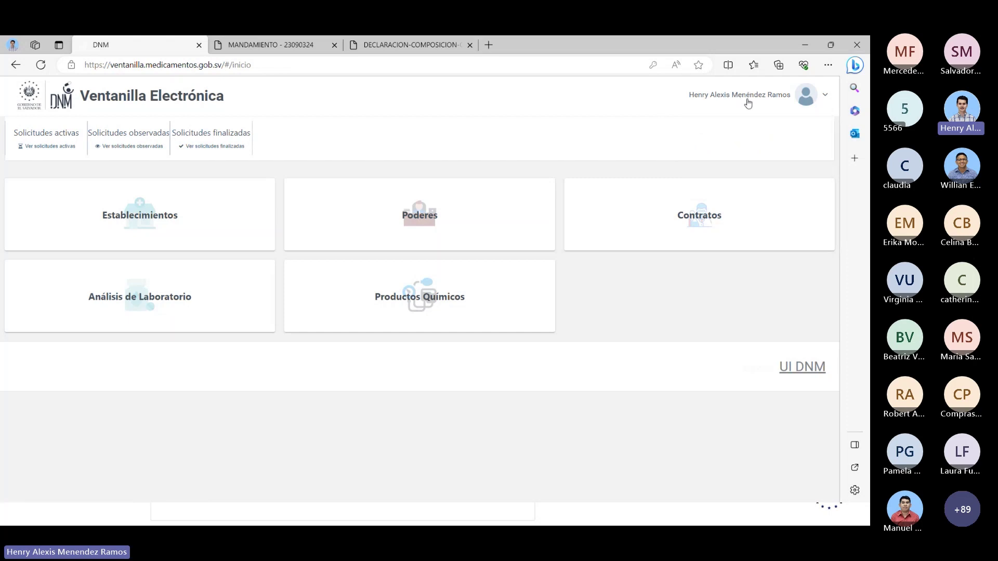
click(765, 100)
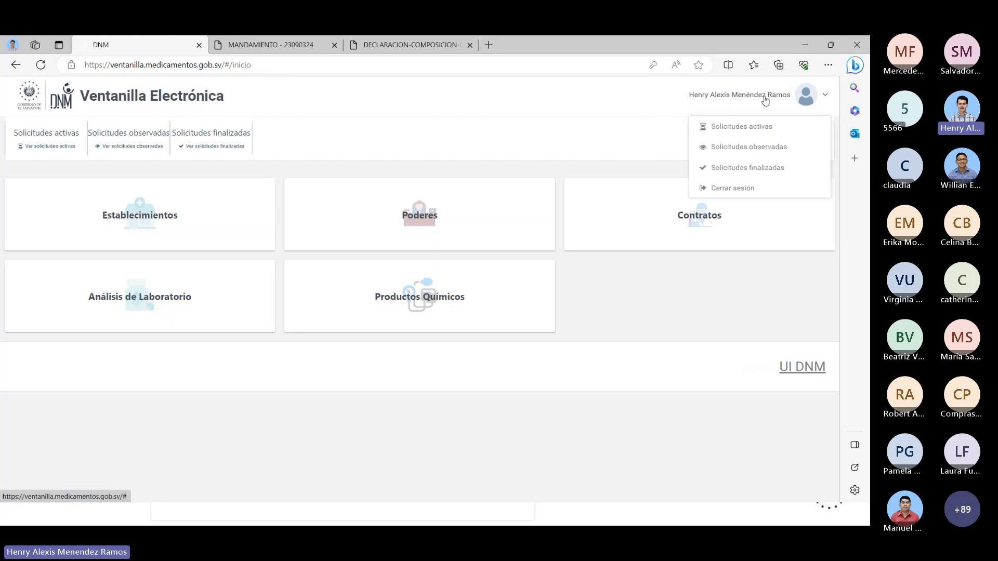
click(739, 130)
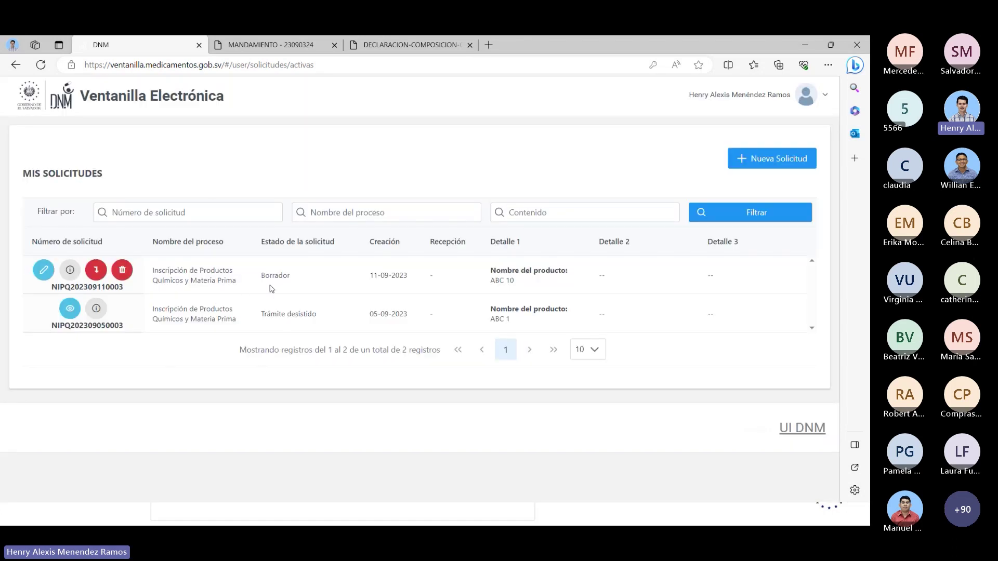
Check the new request's number and ABC 10 product name, then open it for editing
double_click(53, 289)
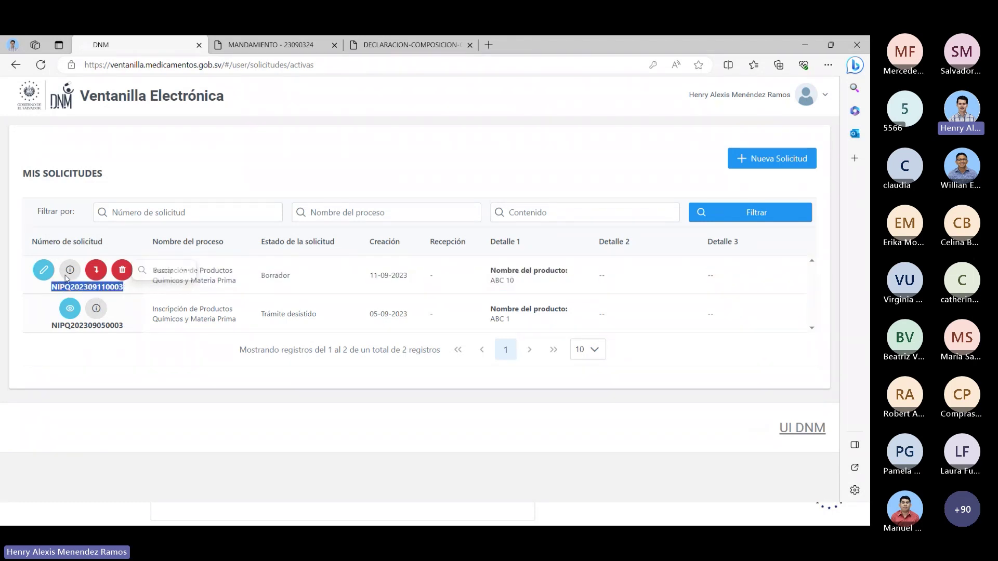
click(306, 288)
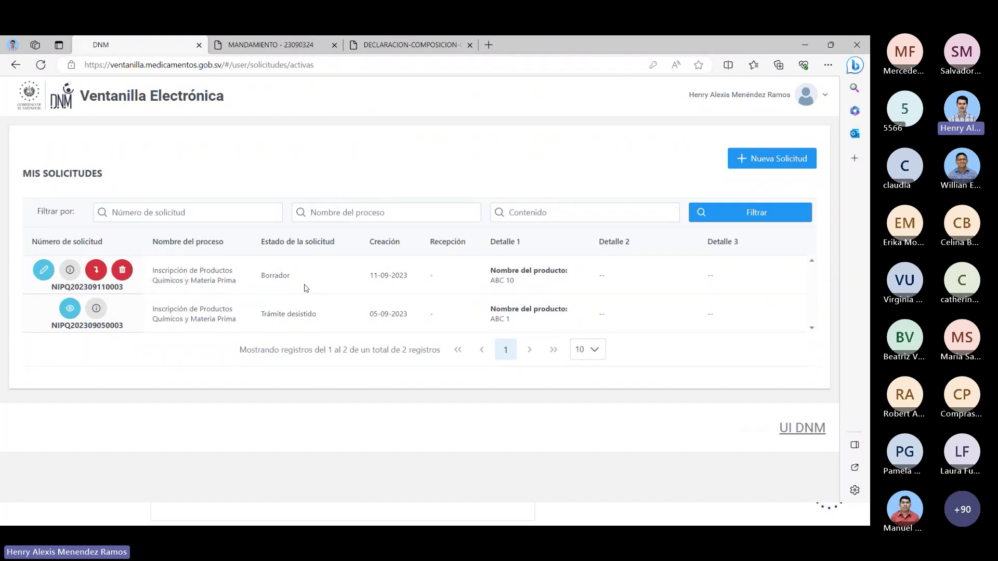
drag(490, 281, 583, 285)
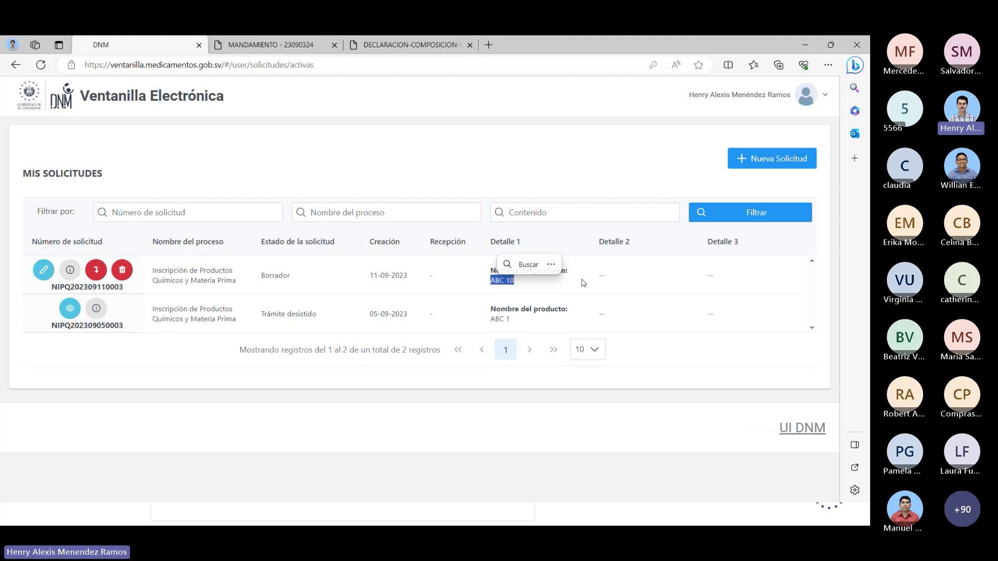
click(507, 255)
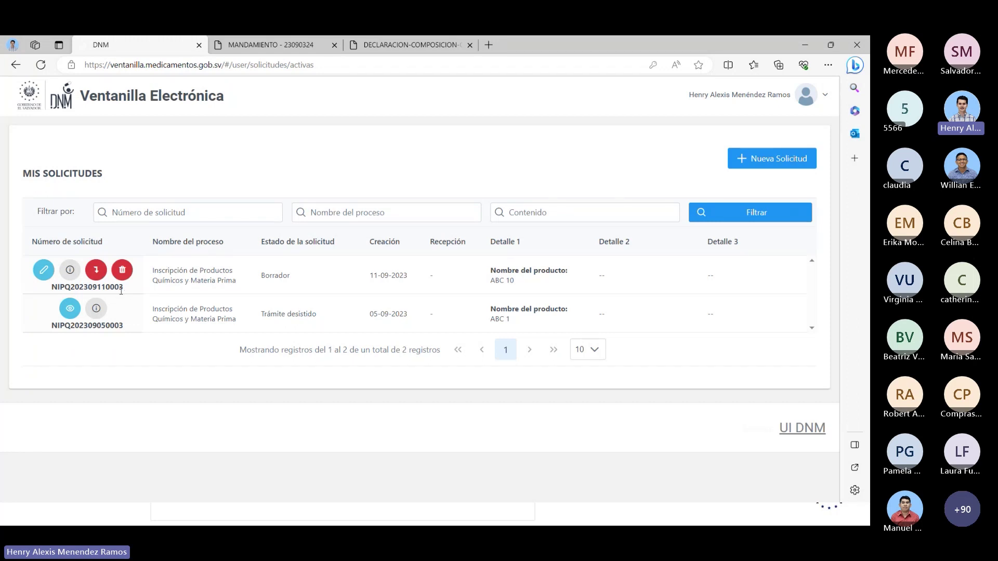
click(44, 271)
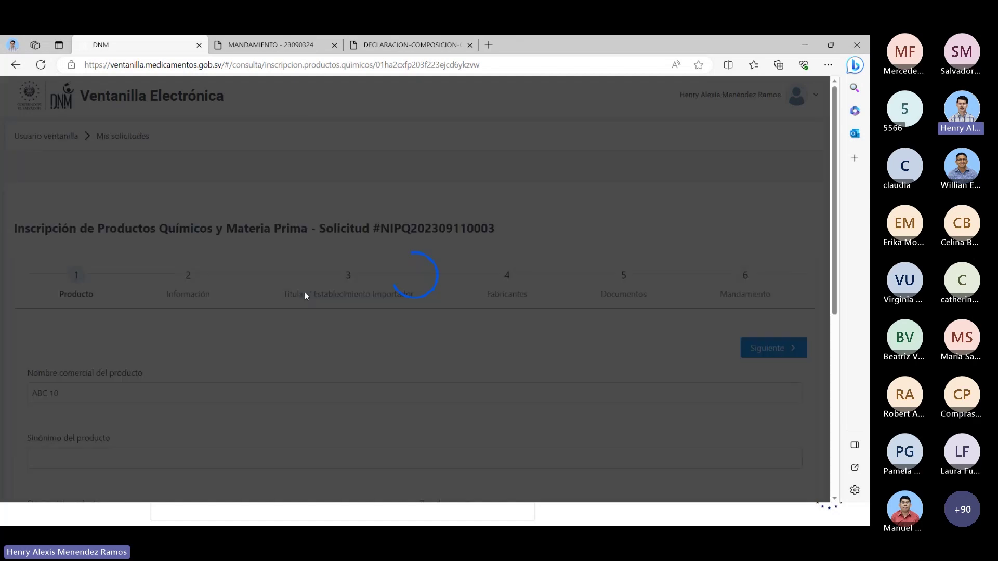
Go to the Mandamiento step and generate the FORMULARIO-QUIMICOS registration form PDF
scroll(601, 345, down, 3)
scroll(601, 345, up, 1)
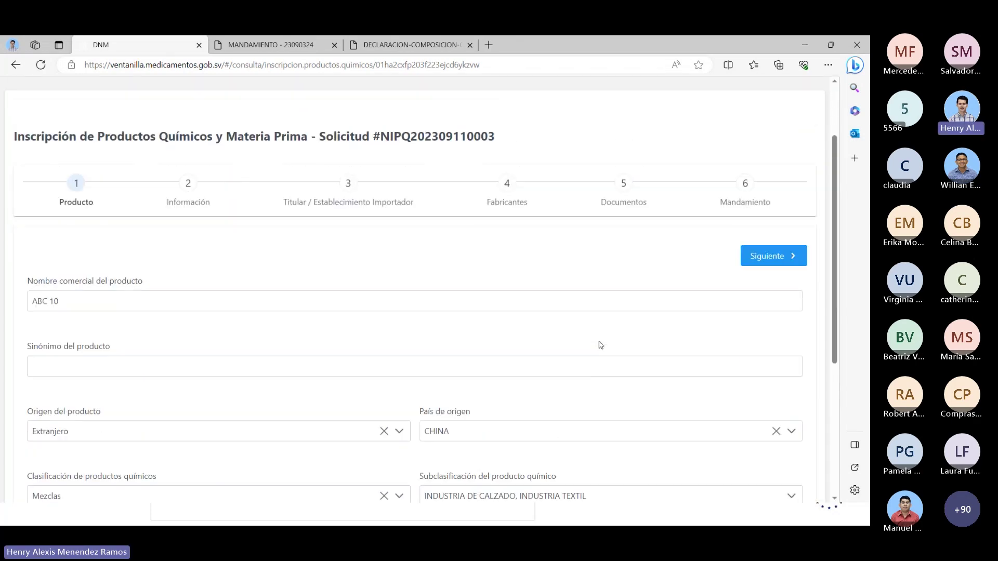
click(745, 193)
scroll(476, 325, down, 5)
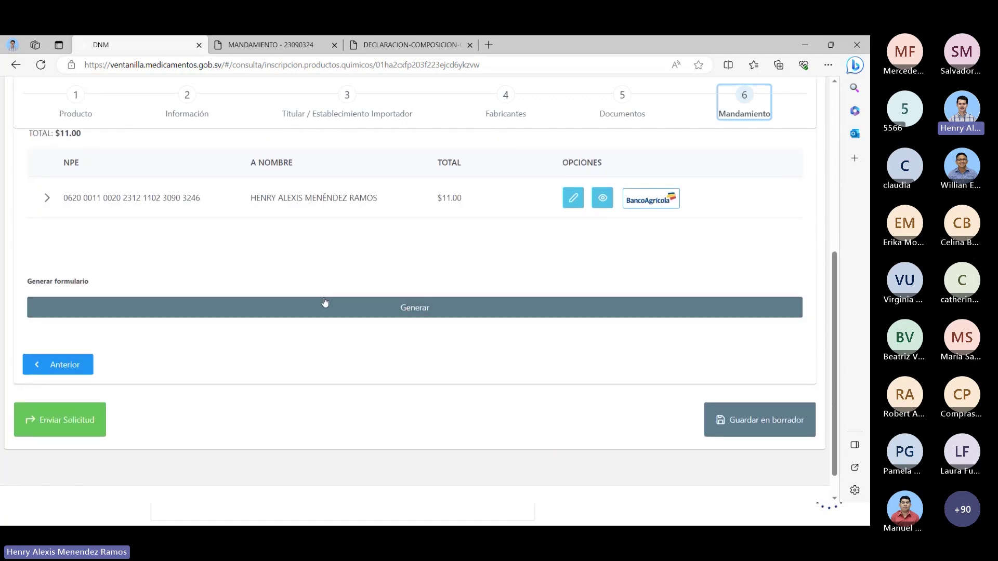
click(352, 311)
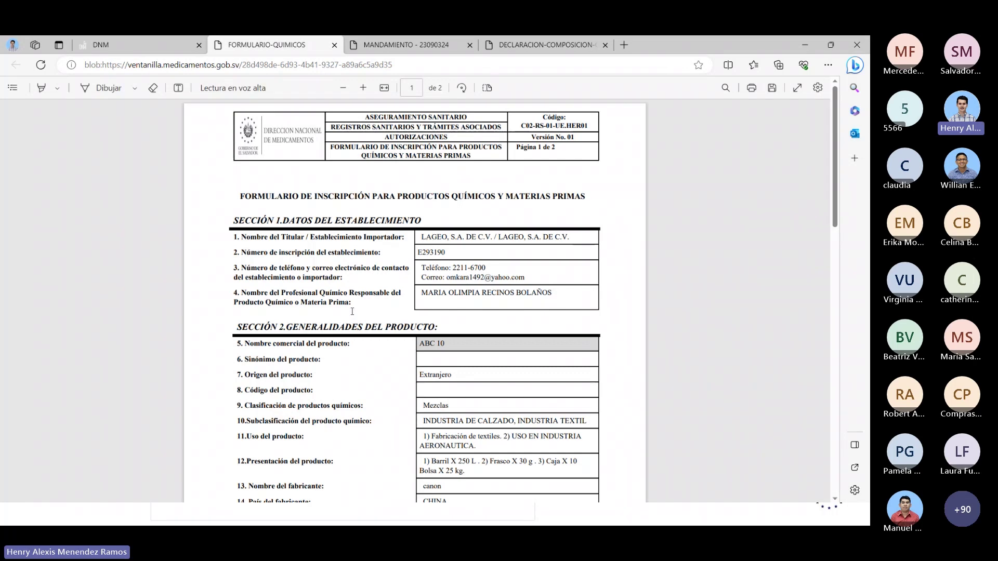
Scroll through both pages of the FORMULARIO-QUIMICOS PDF and return to the DNM tab
scroll(556, 282, down, 2)
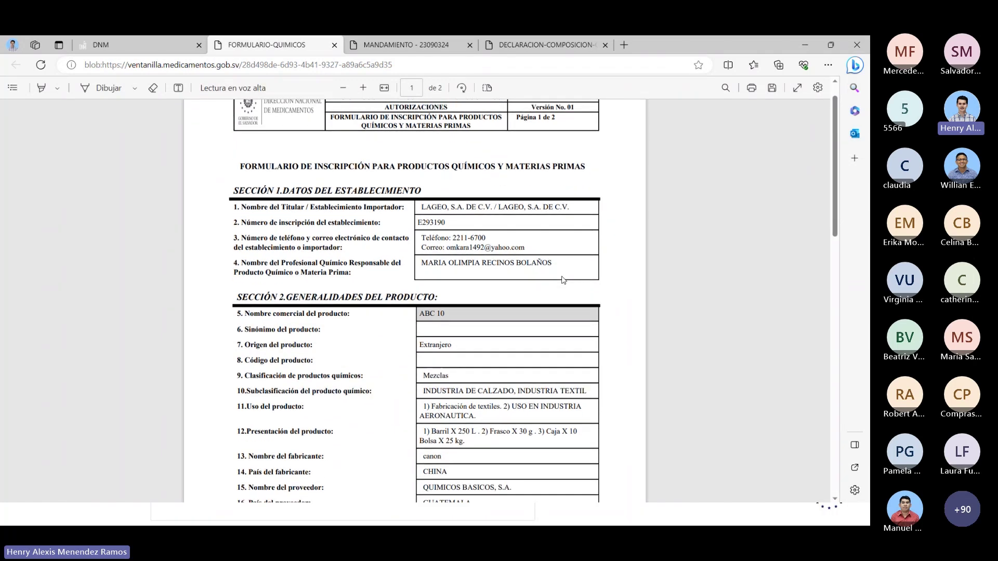
scroll(563, 280, down, 2)
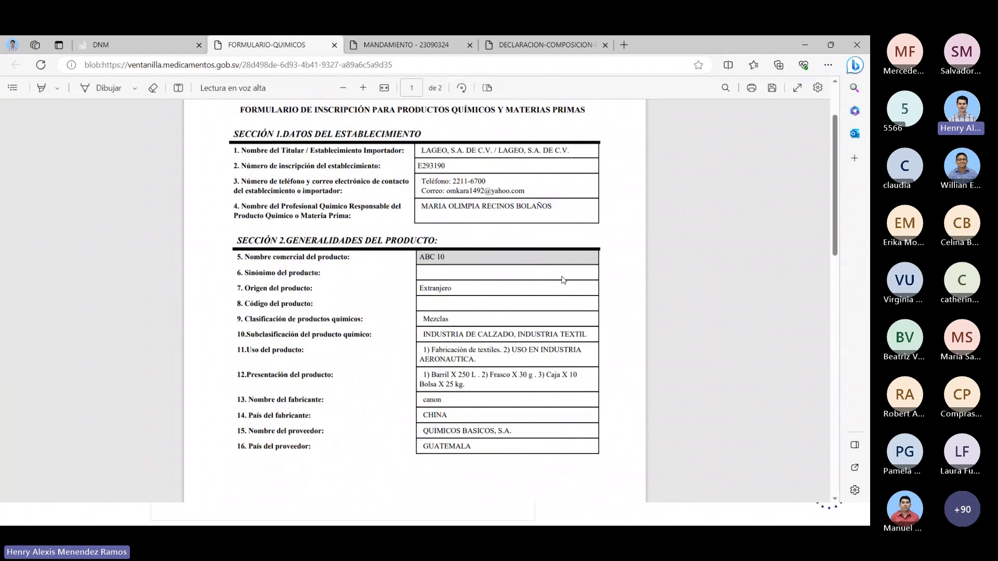
scroll(562, 280, down, 3)
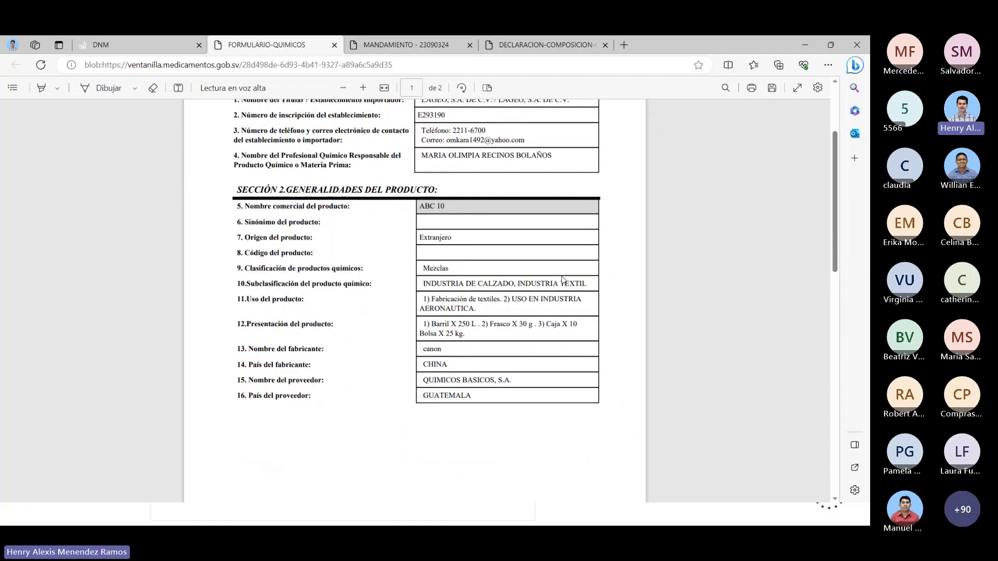
scroll(561, 280, down, 8)
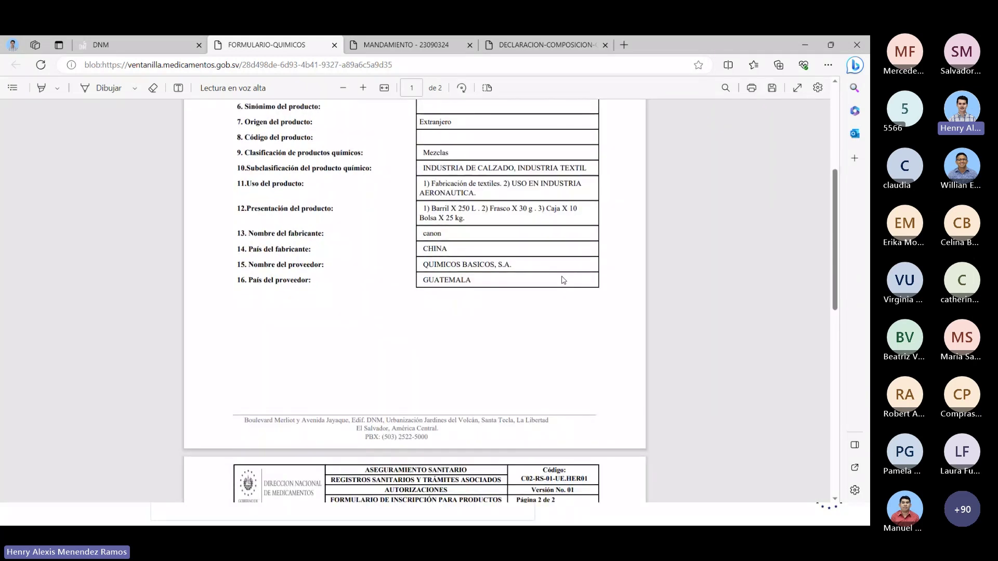
scroll(563, 281, down, 9)
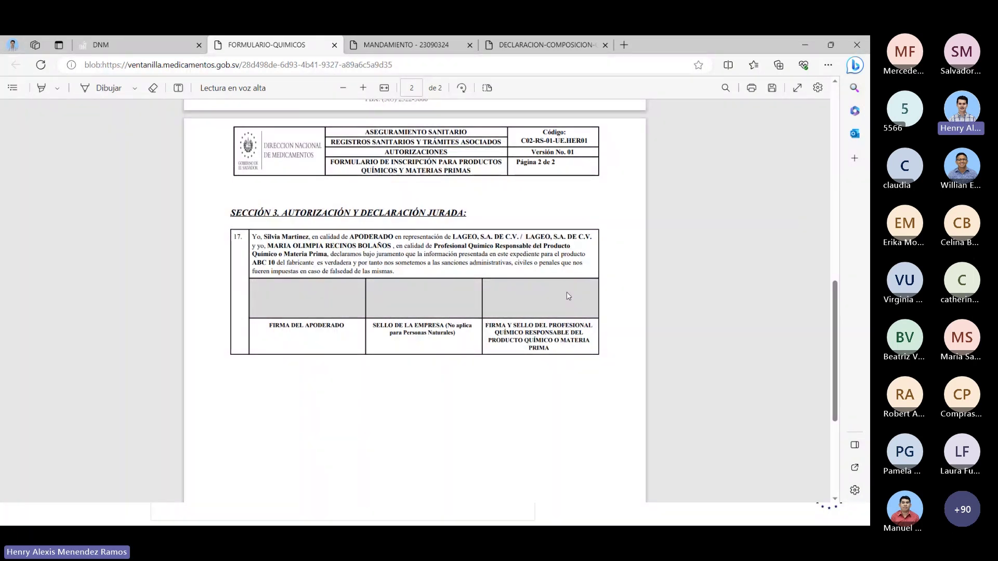
scroll(470, 193, up, 10)
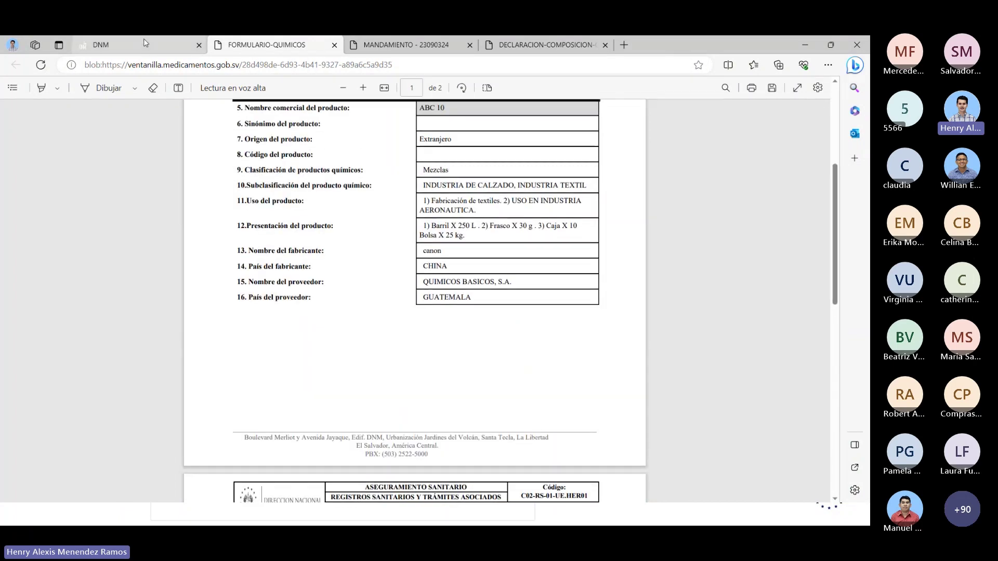
click(148, 44)
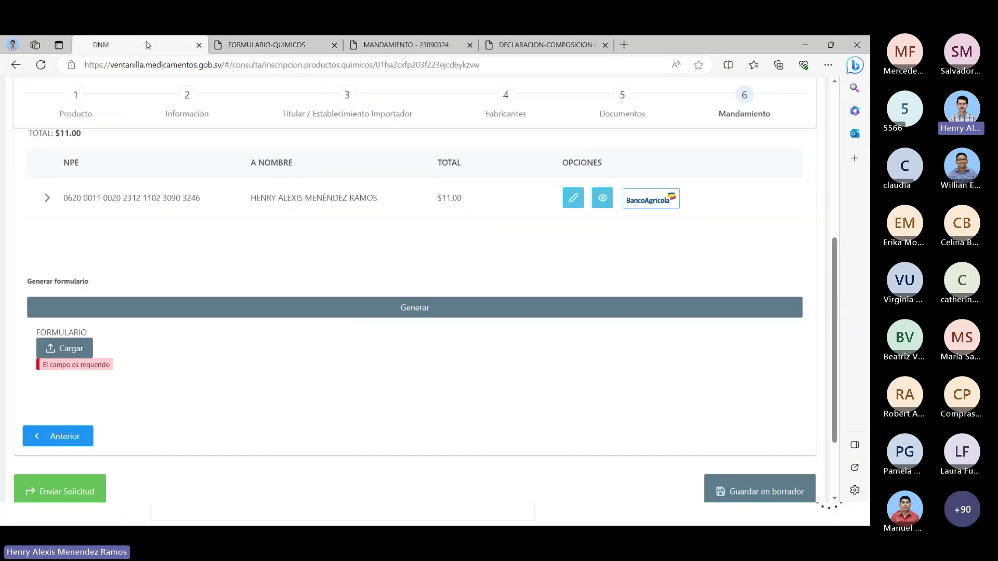
Upload the downloaded form PDF to the FORMULARIO slot, then go to Documentos
click(70, 352)
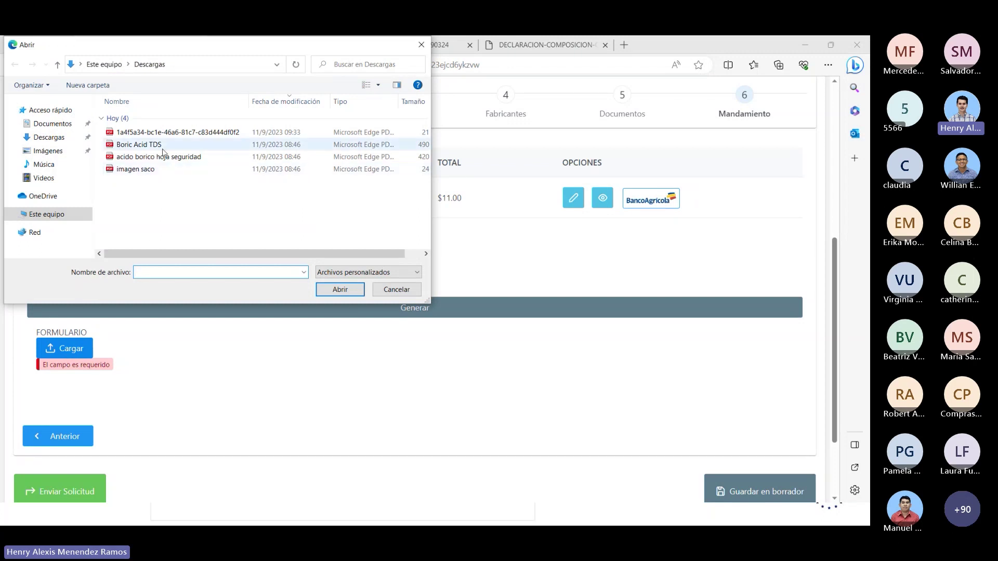
click(157, 134)
click(349, 290)
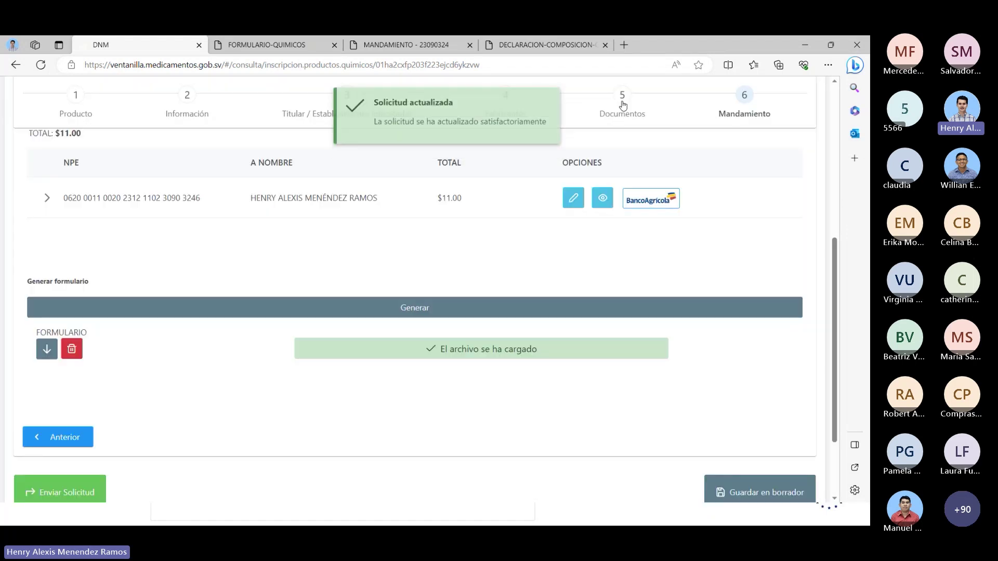
click(623, 105)
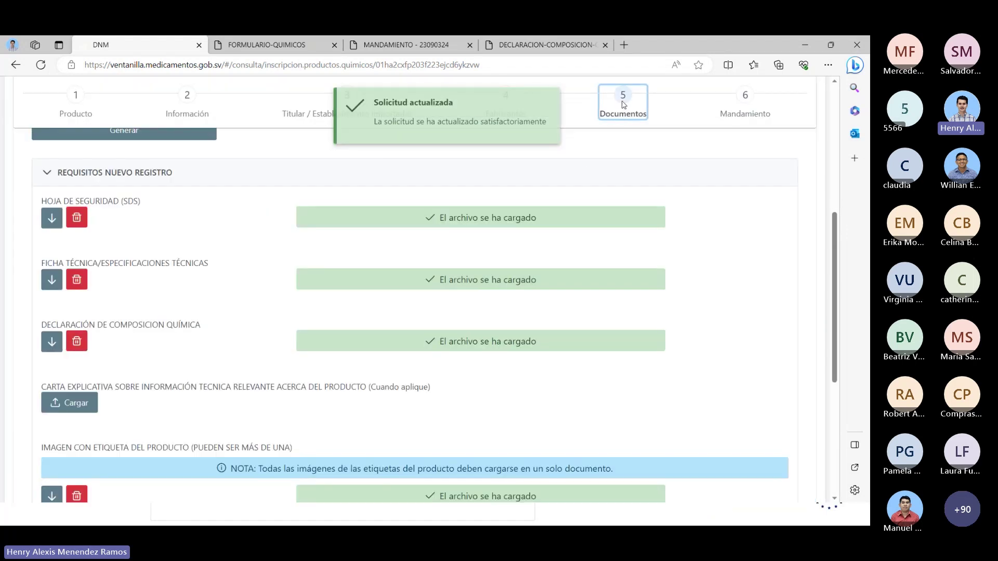
click(735, 115)
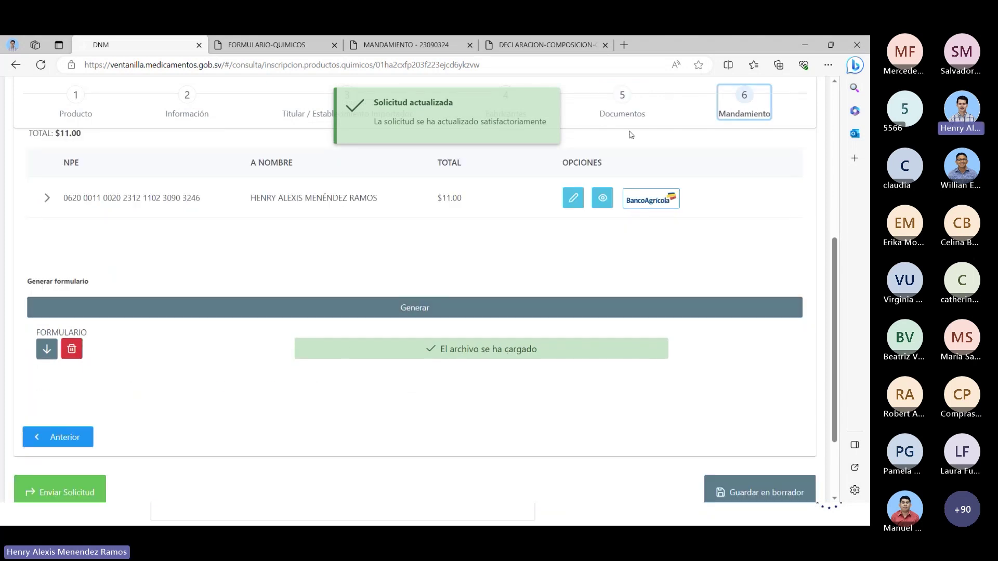
click(622, 103)
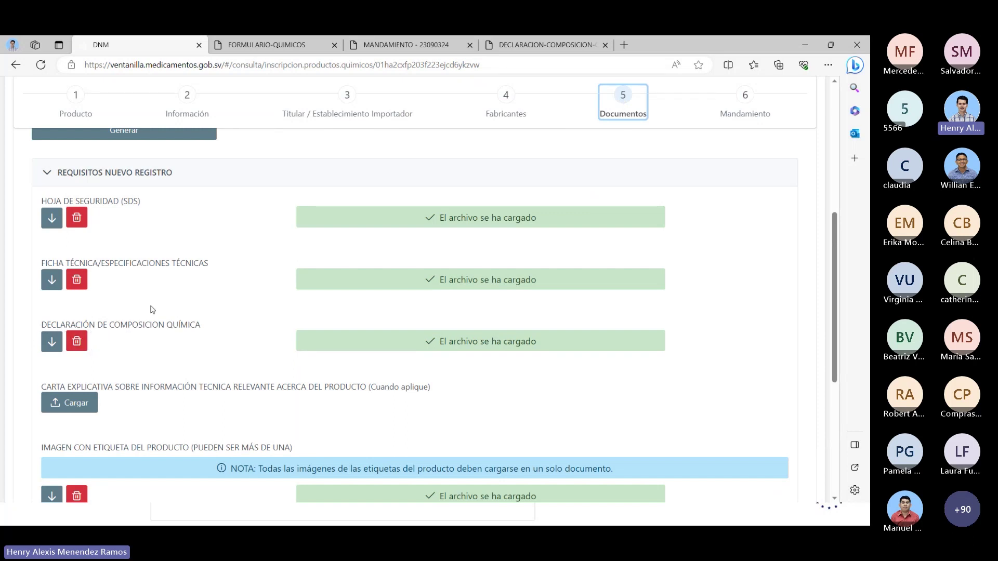
scroll(152, 310, up, 1)
scroll(153, 311, down, 2)
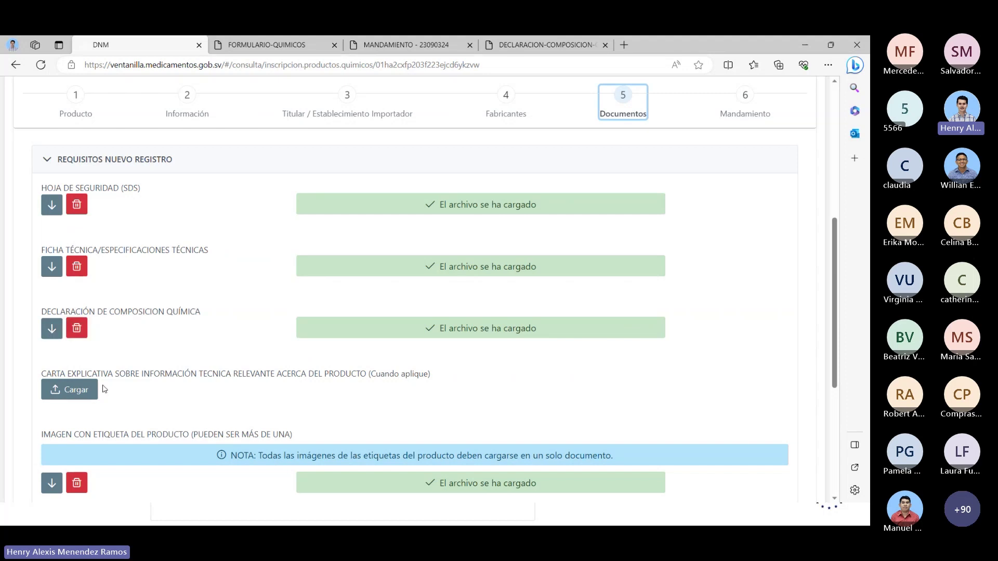
scroll(415, 276, up, 4)
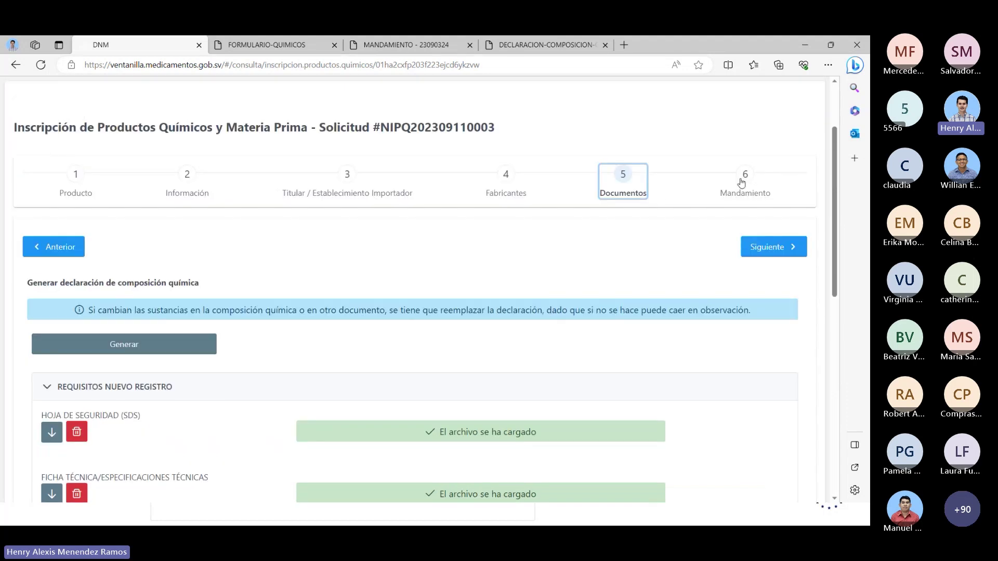
click(744, 179)
scroll(233, 362, down, 4)
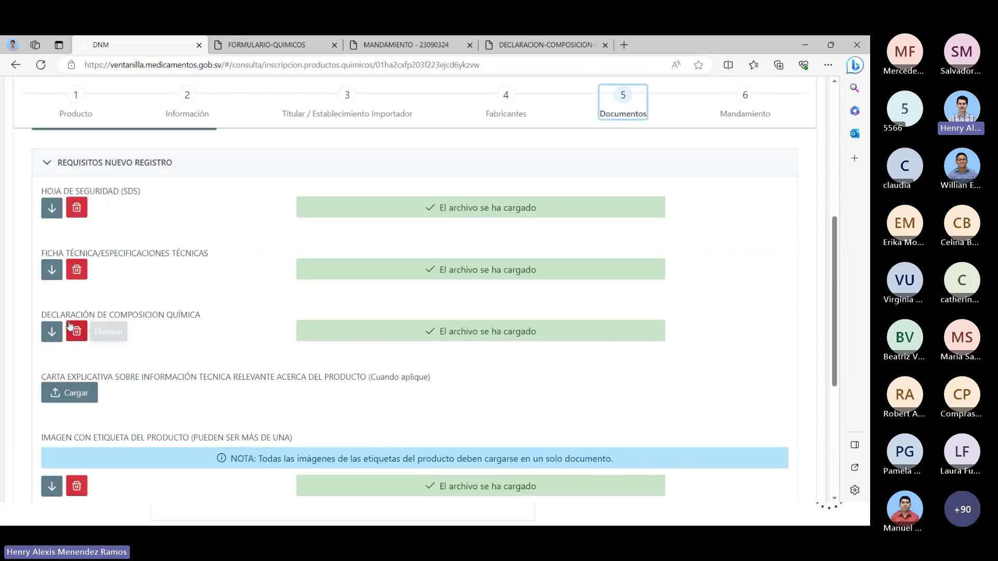
scroll(173, 335, down, 3)
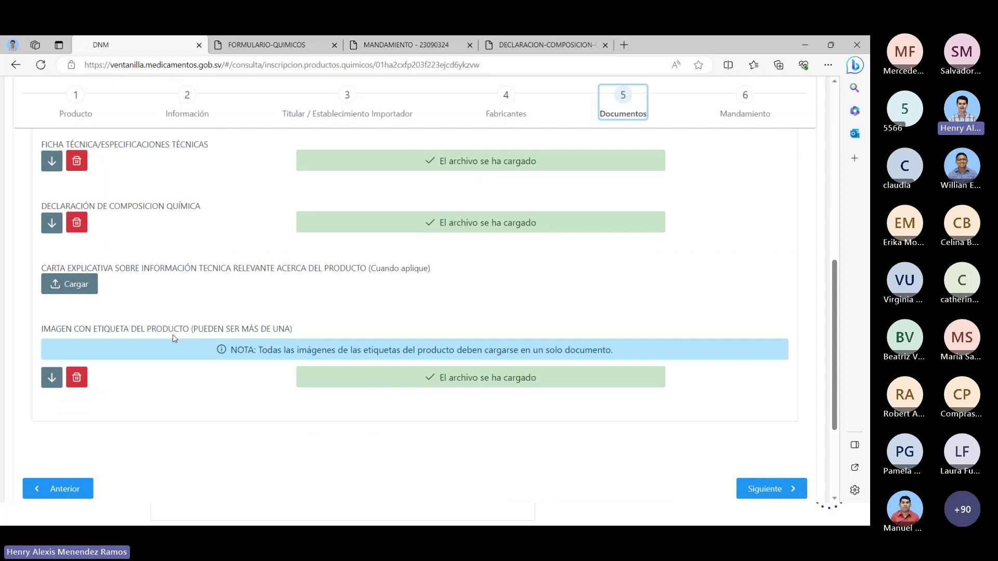
scroll(172, 334, up, 3)
click(745, 114)
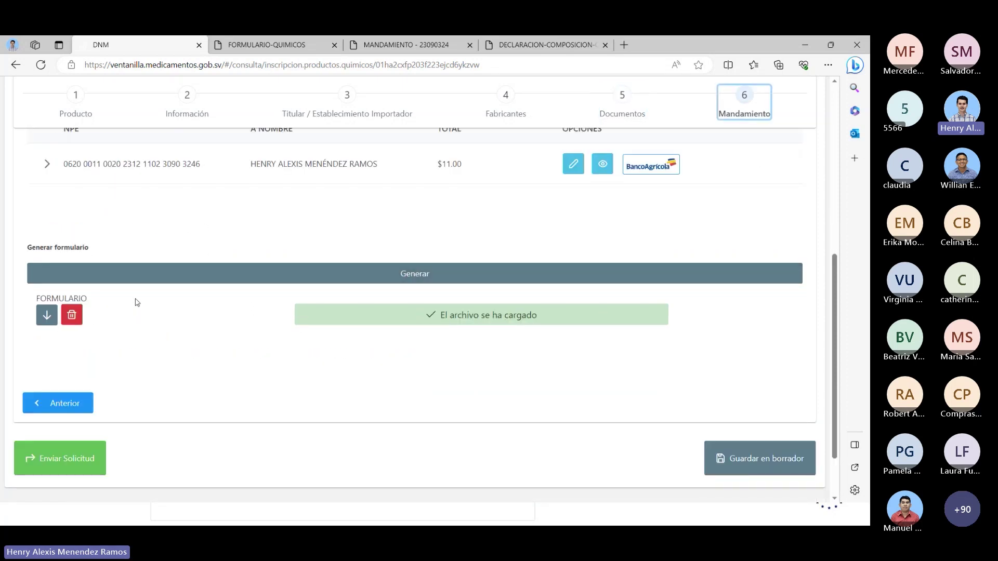
click(622, 104)
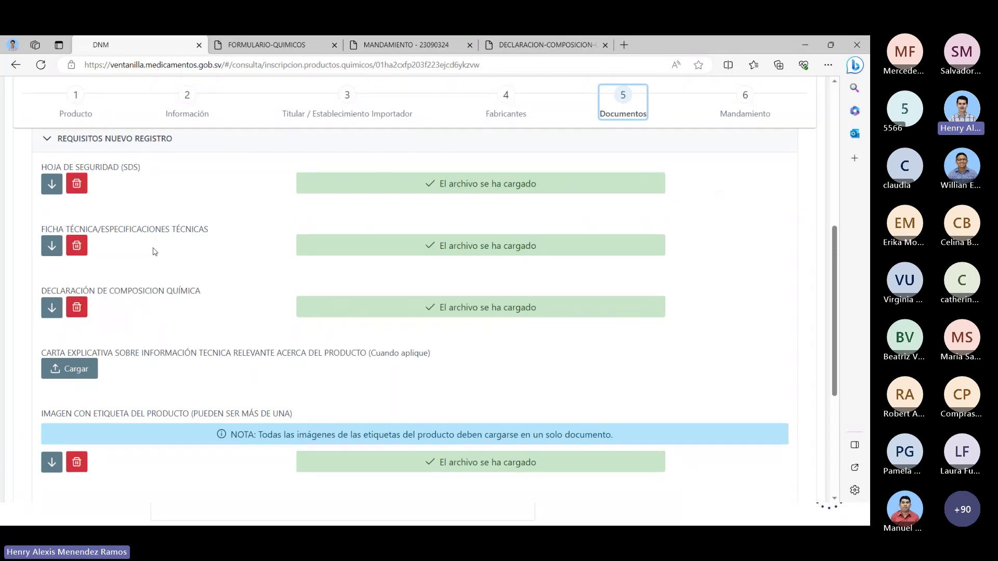
Delete the chemical composition declaration and upload the first PDF in Descargas instead
click(76, 308)
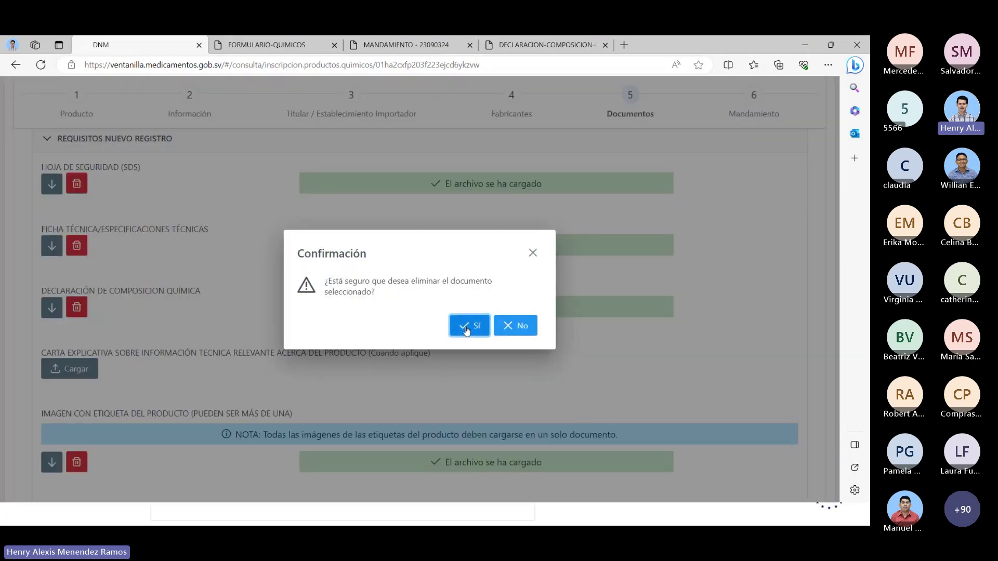
click(465, 327)
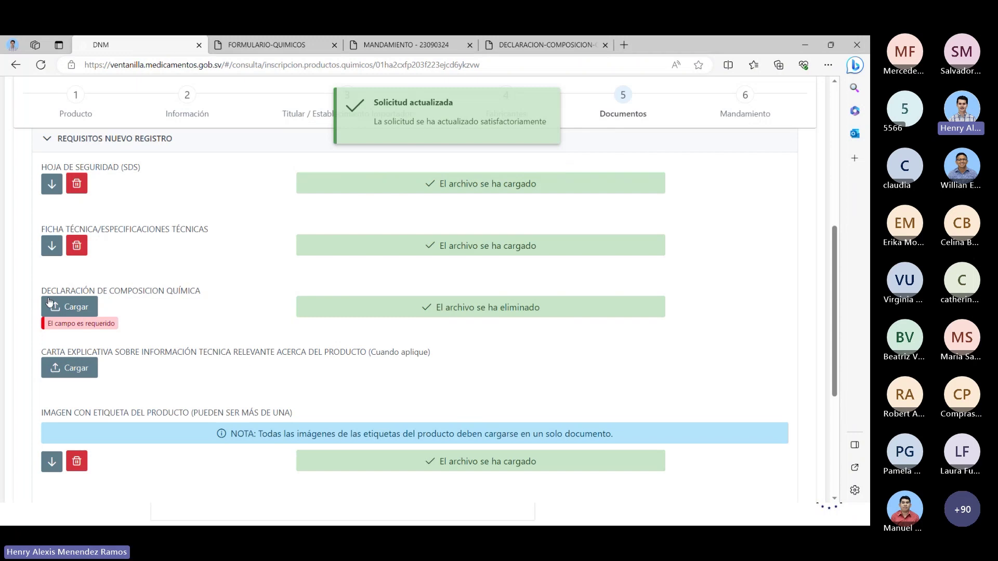
click(49, 302)
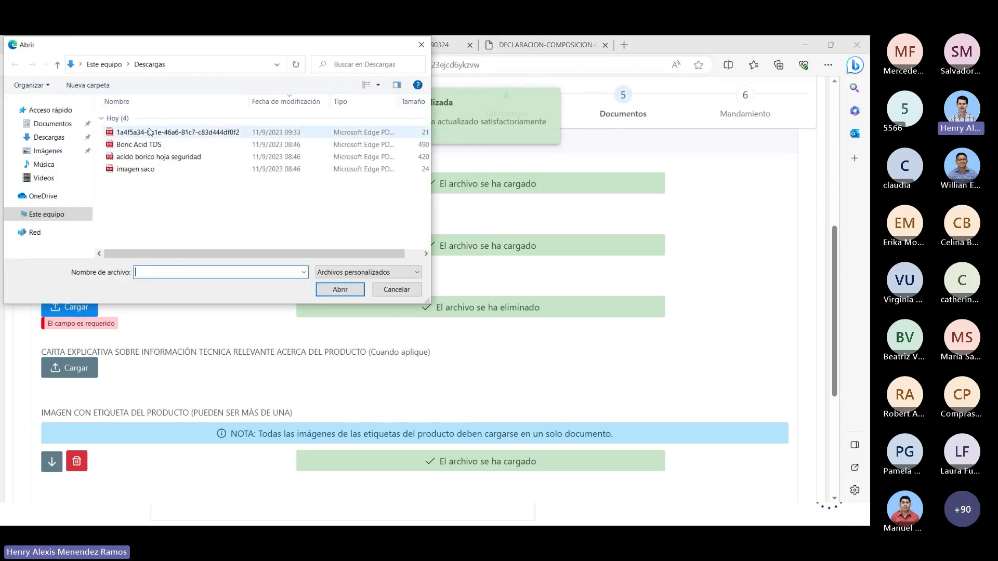
click(149, 132)
click(342, 290)
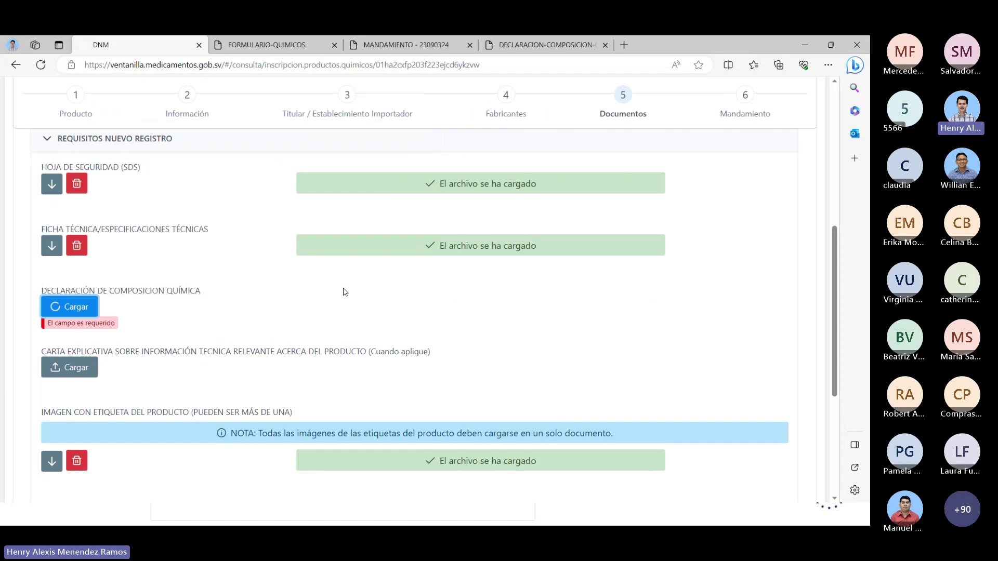
scroll(456, 289, down, 1)
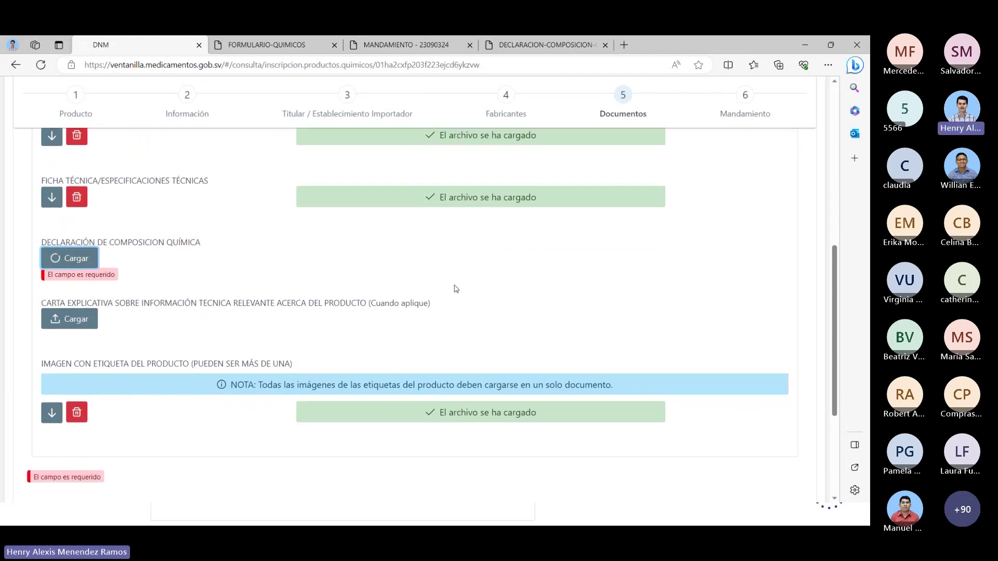
scroll(456, 289, up, 1)
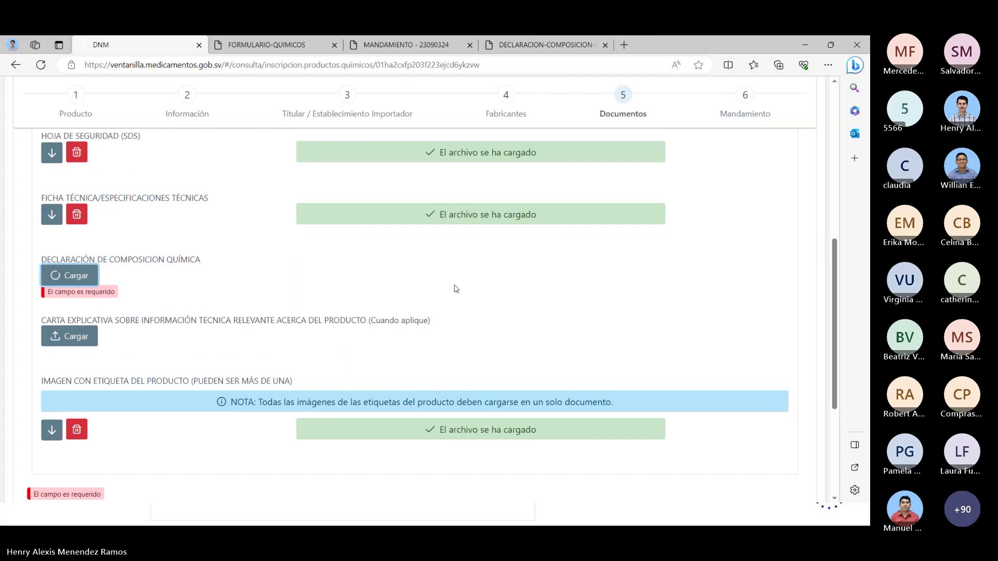
scroll(456, 289, down, 1)
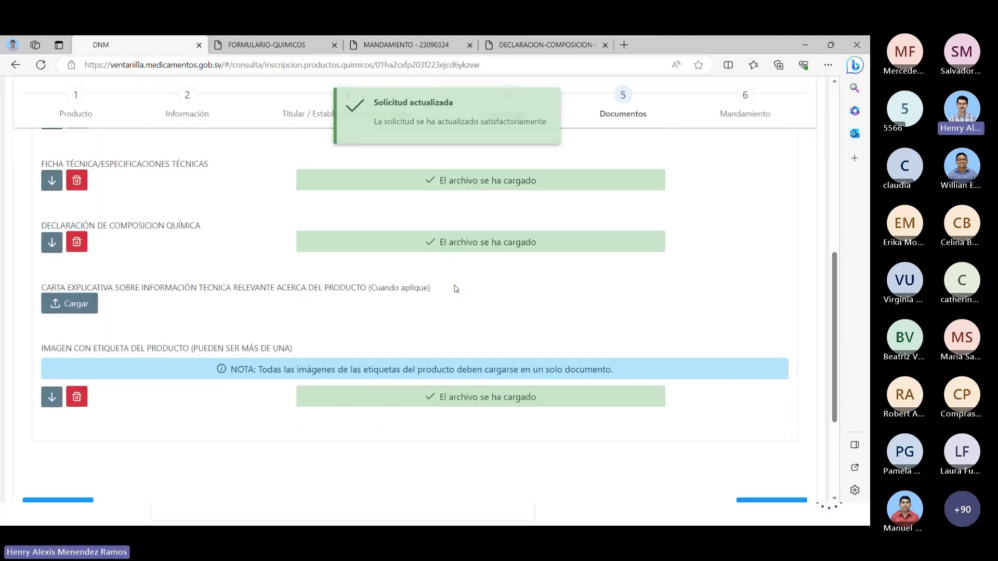
scroll(456, 289, down, 2)
scroll(456, 289, down, 1)
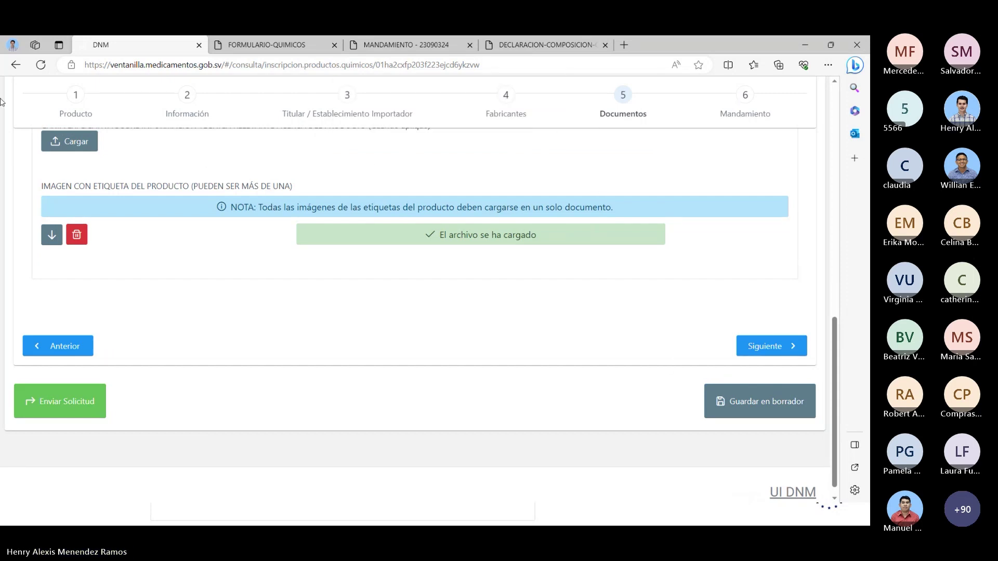
Revisit the Producto step, then save the request as a draft from the bottom of the Información step
click(78, 97)
scroll(239, 267, up, 4)
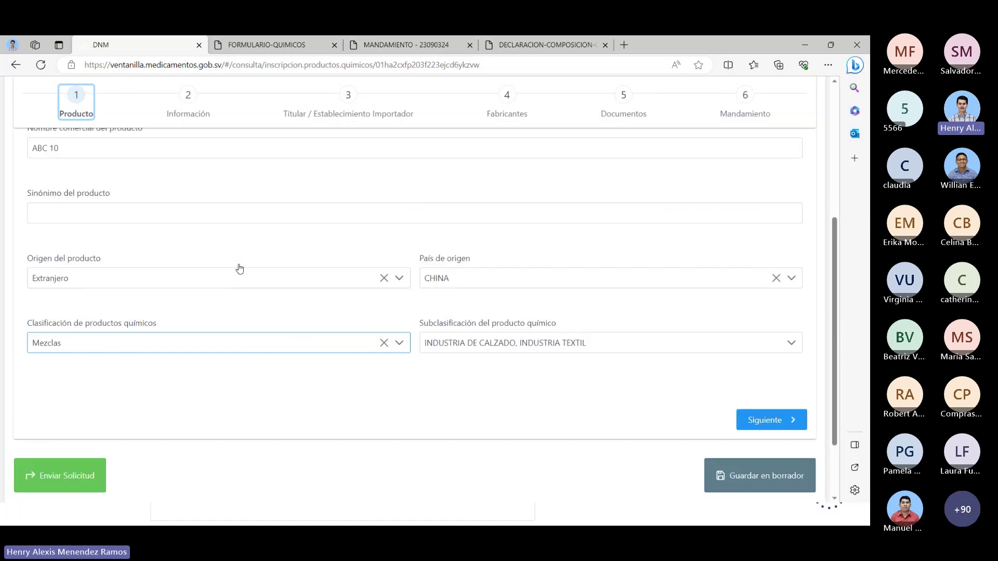
scroll(239, 267, down, 1)
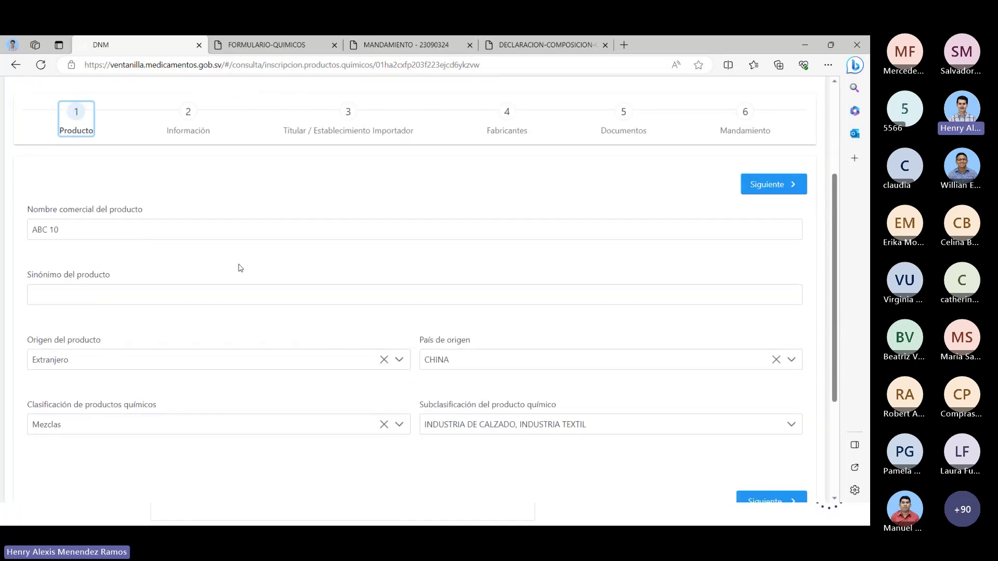
click(188, 115)
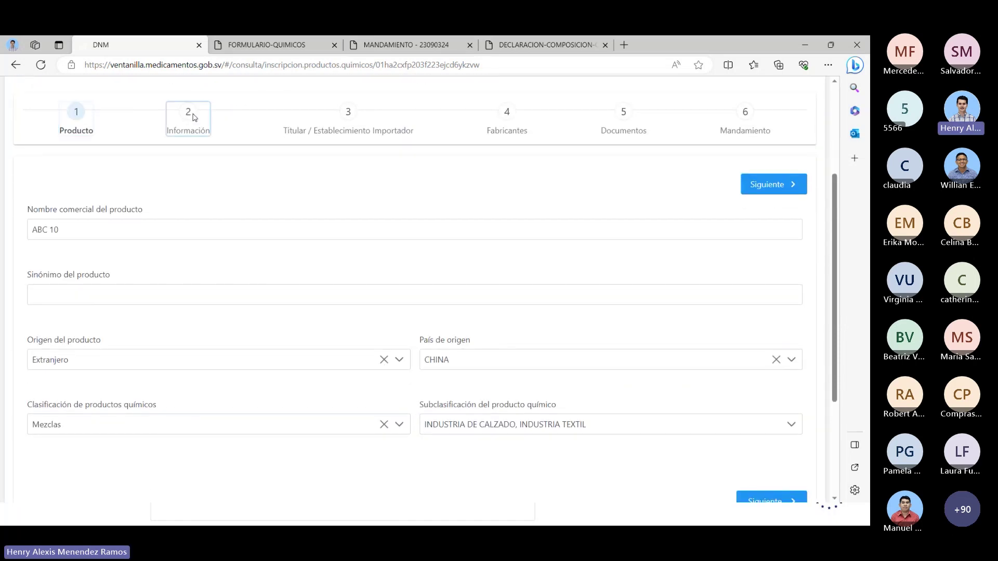
scroll(290, 269, down, 8)
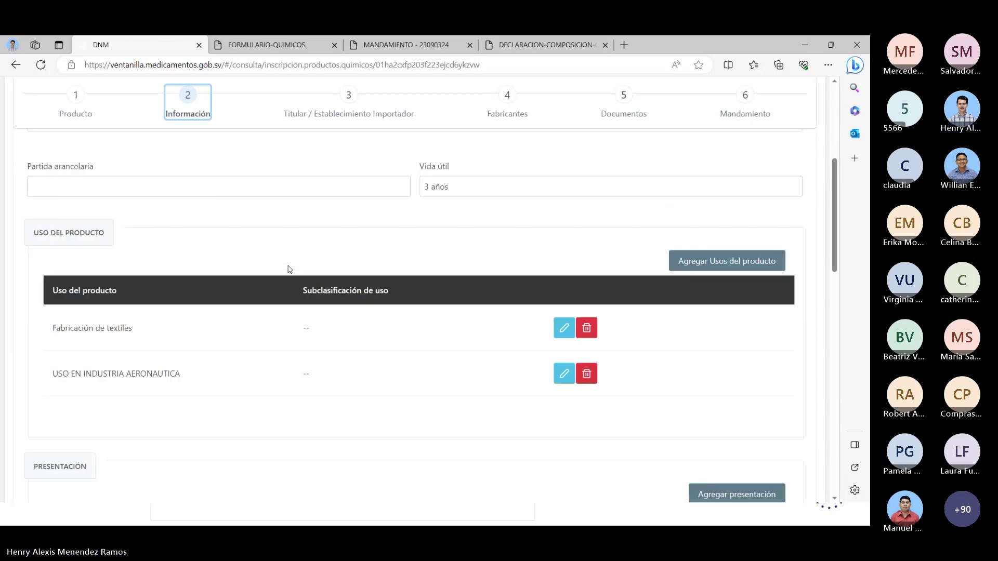
scroll(289, 269, down, 6)
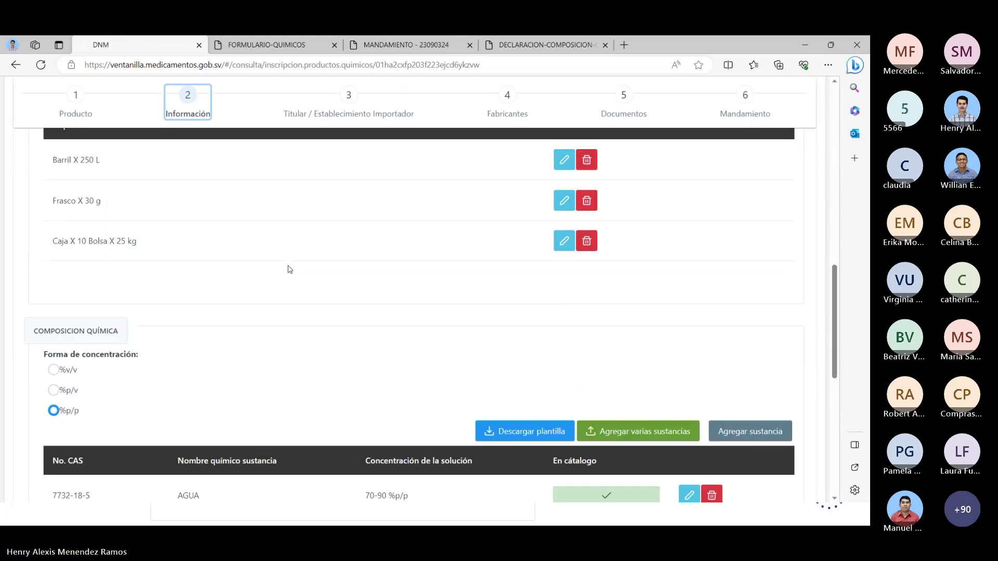
scroll(289, 269, down, 2)
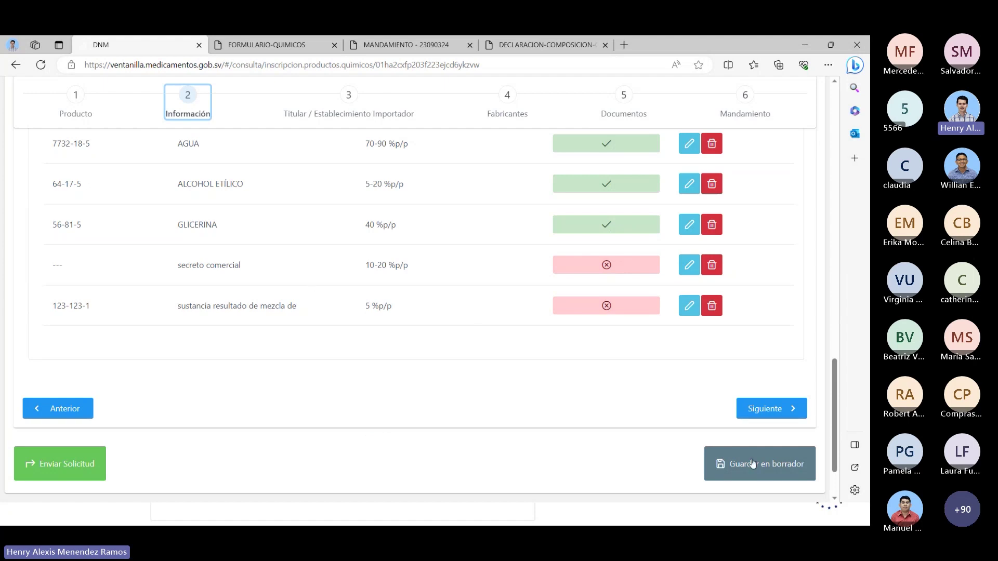
click(744, 474)
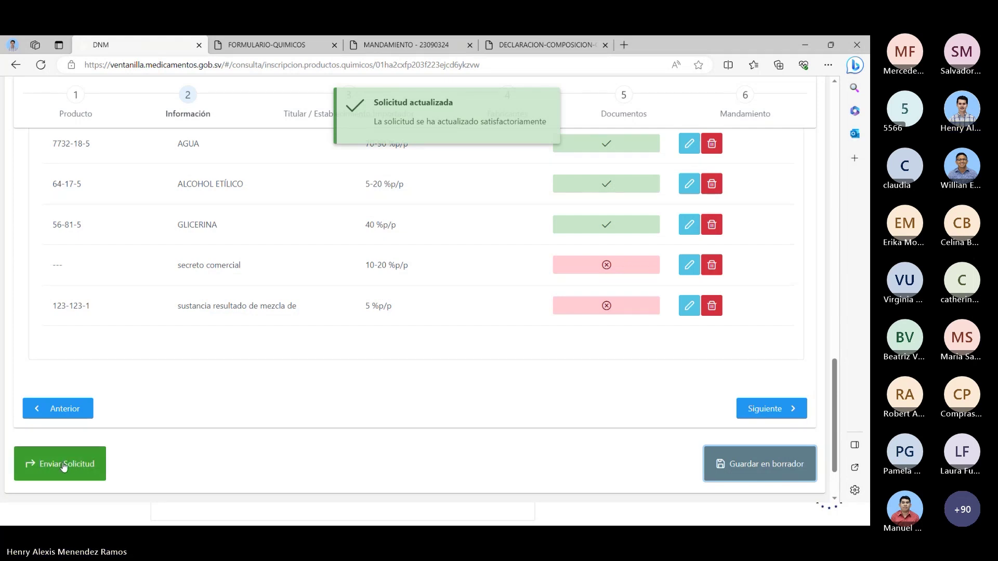
Submit the ABC 10 request, check its status history, then return to the portal home page
click(64, 464)
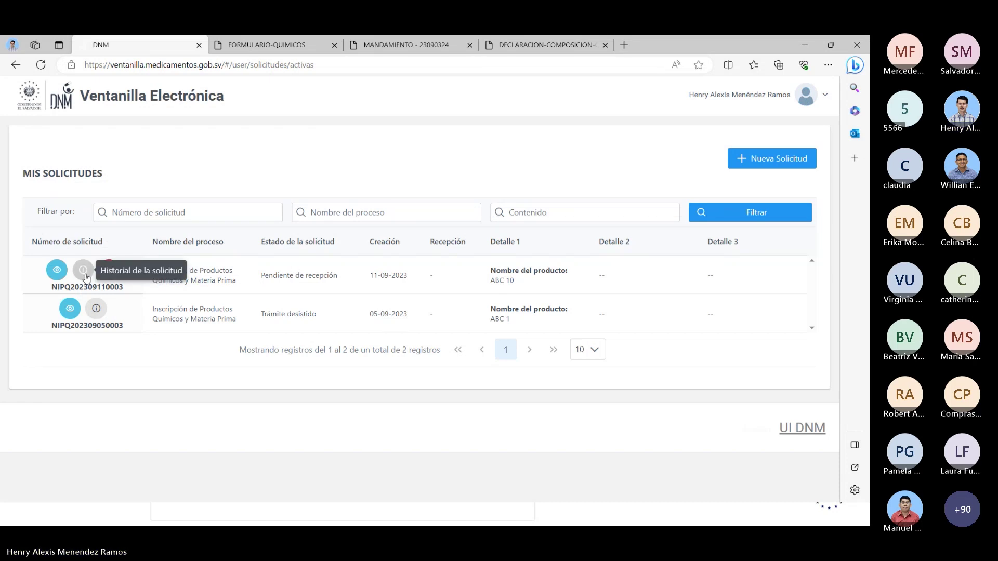
click(84, 272)
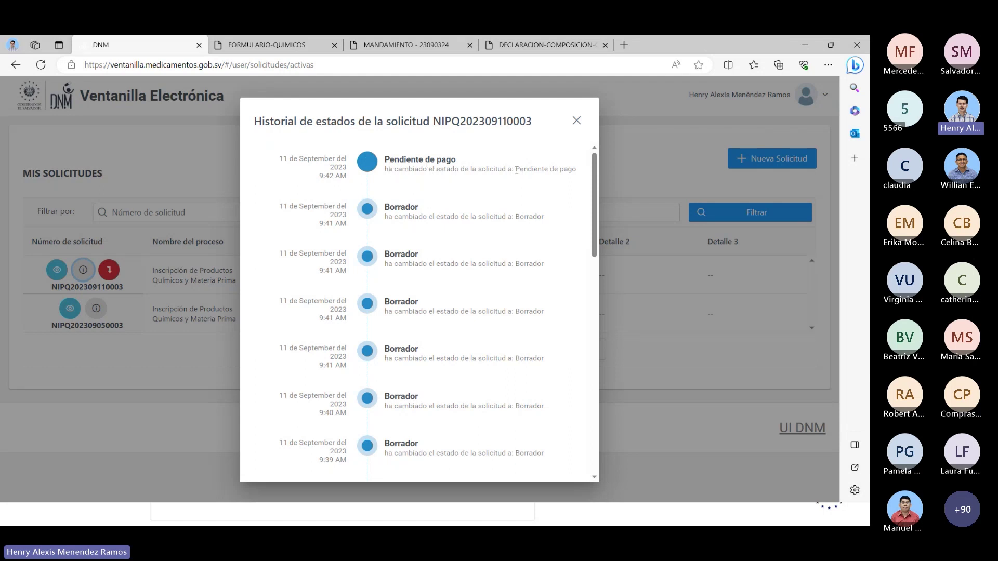
click(576, 120)
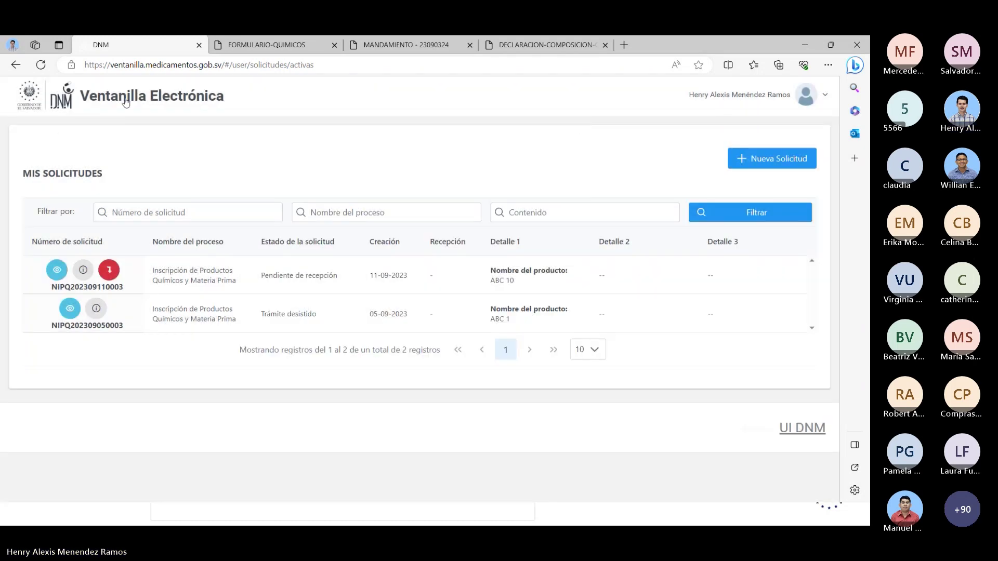
click(67, 100)
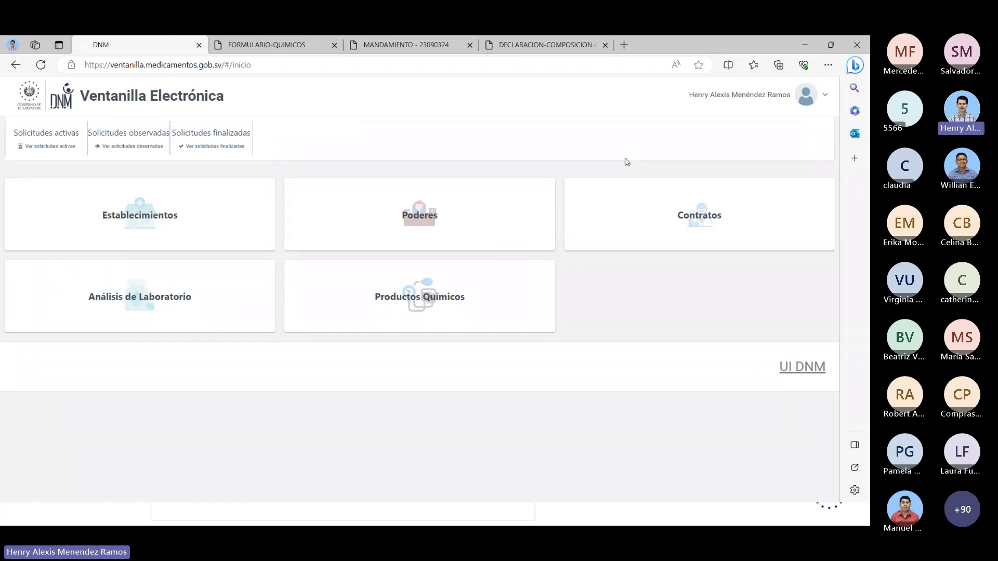
Open Solicitudes activas and review the ABC 10 request's status history, now Pendiente de pago
click(774, 102)
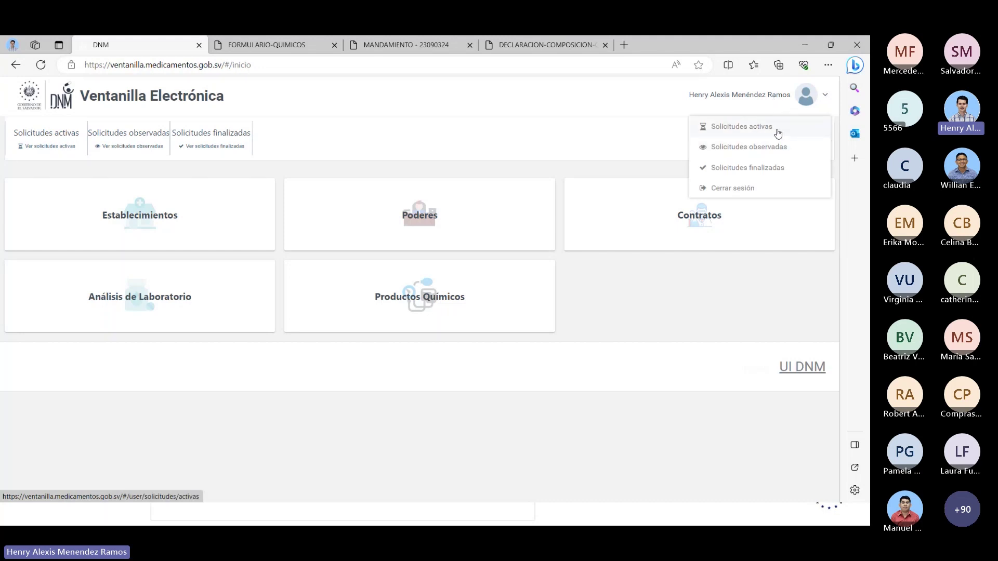
click(776, 133)
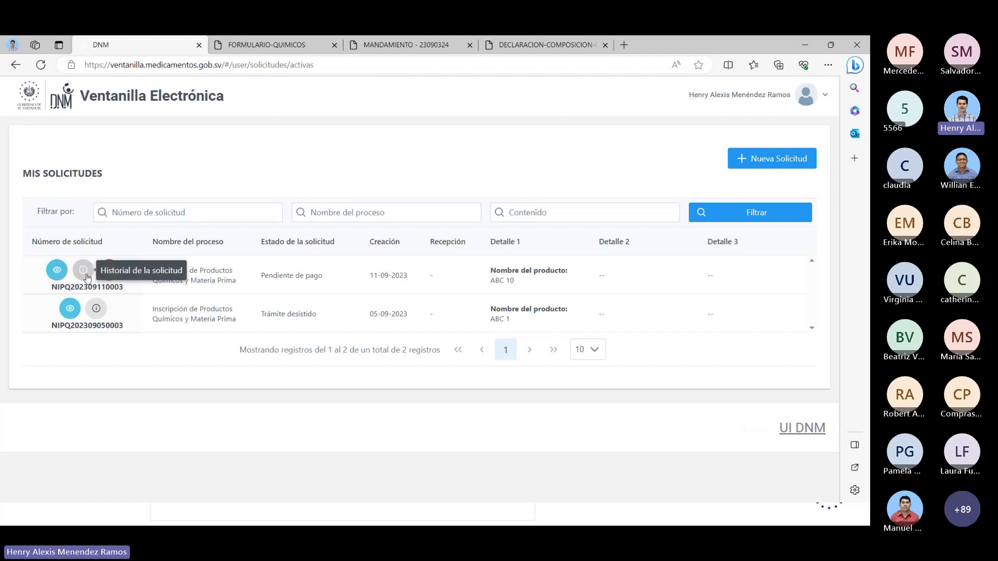
click(84, 271)
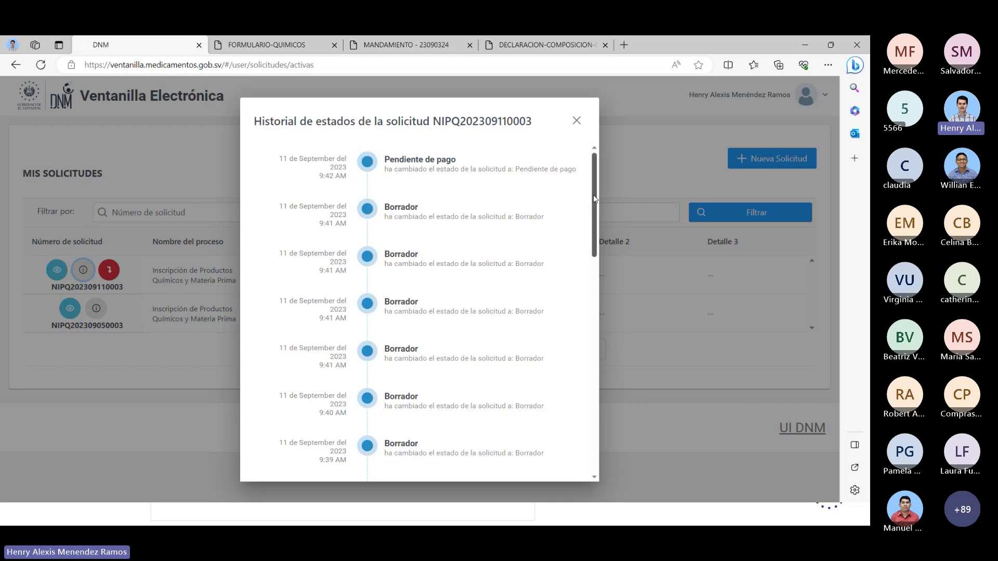
drag(596, 198, 587, 311)
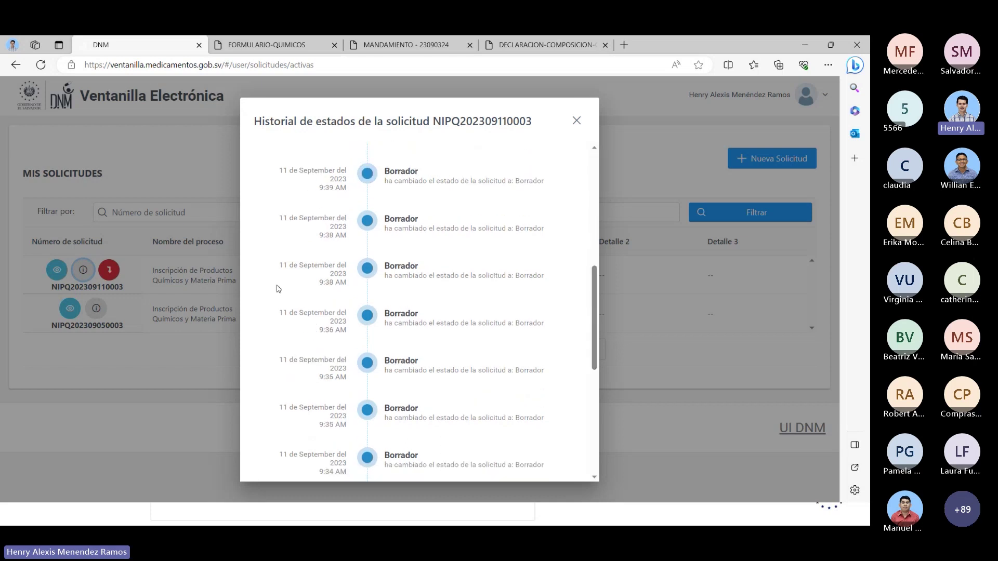
scroll(301, 284, down, 1)
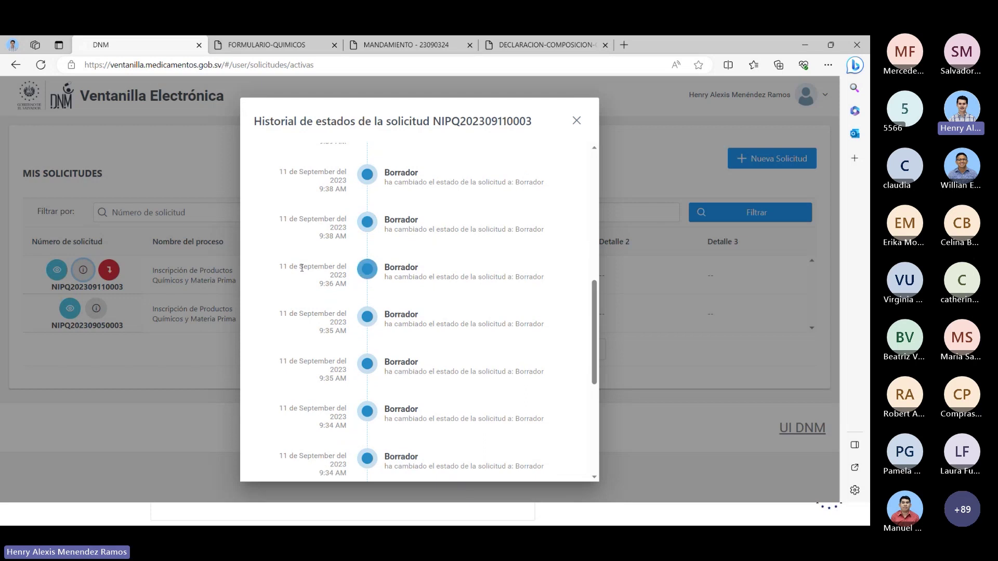
drag(594, 311, 574, 124)
click(574, 123)
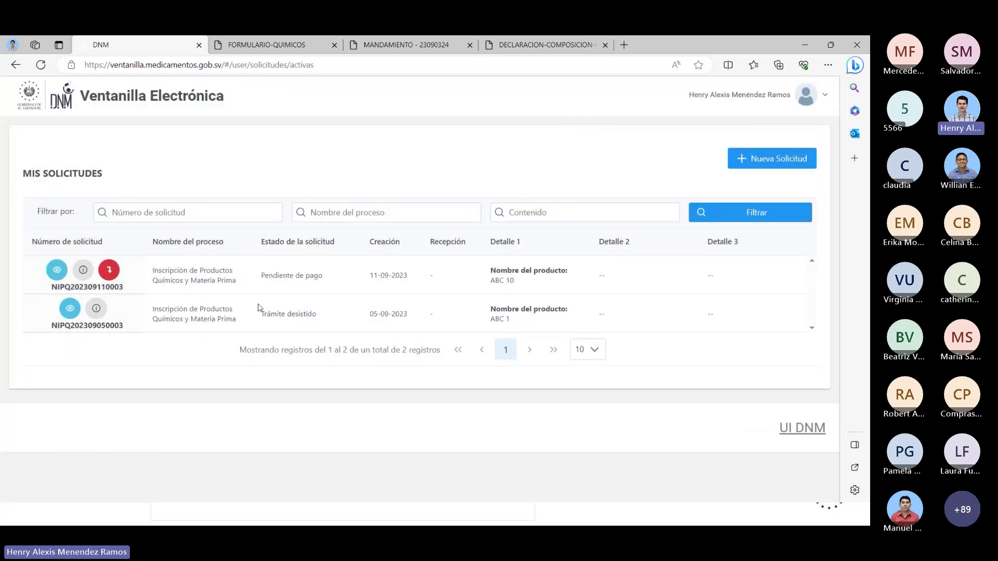
Review the ABC 1 request's status history, then close it
click(97, 308)
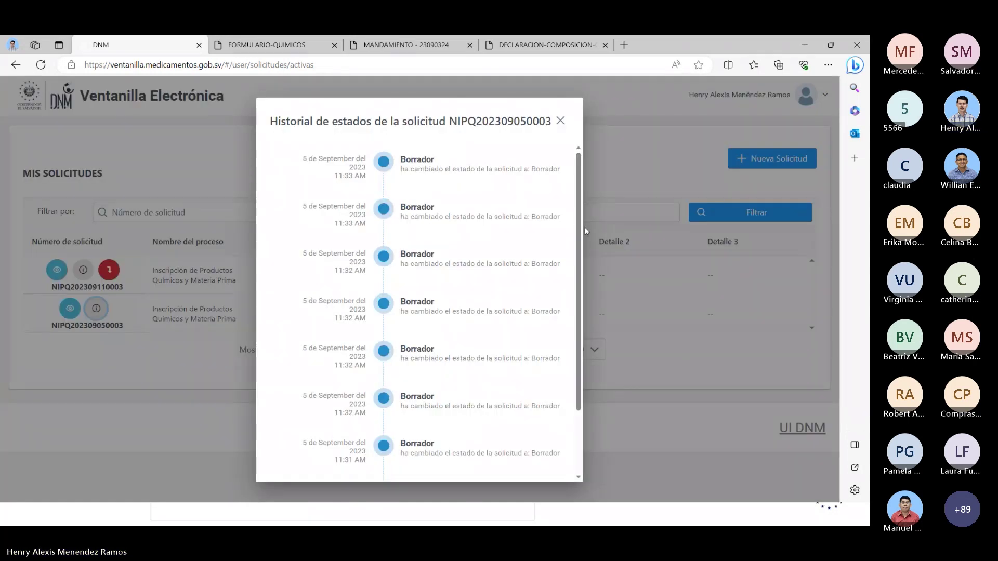
scroll(578, 234, down, 2)
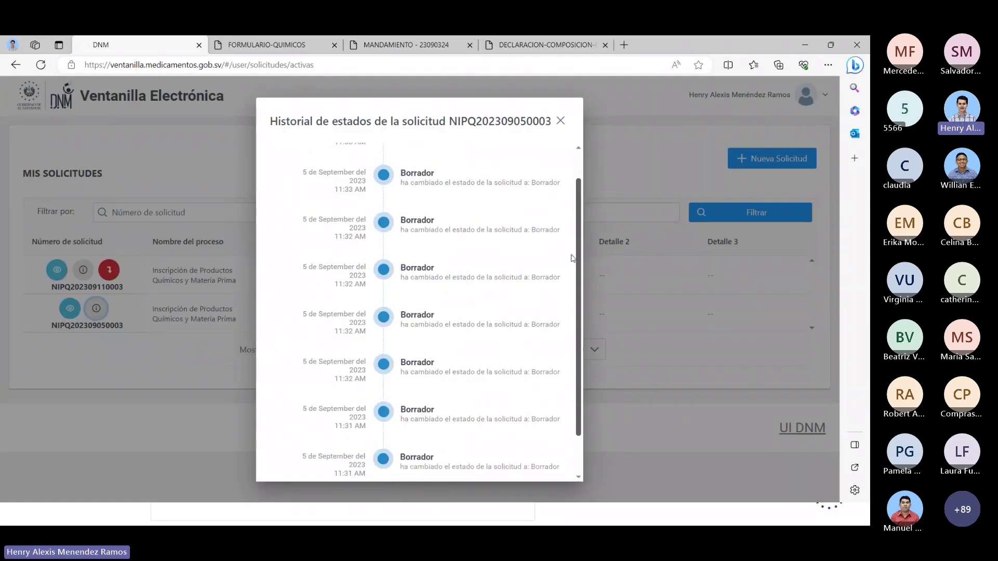
scroll(567, 202, up, 2)
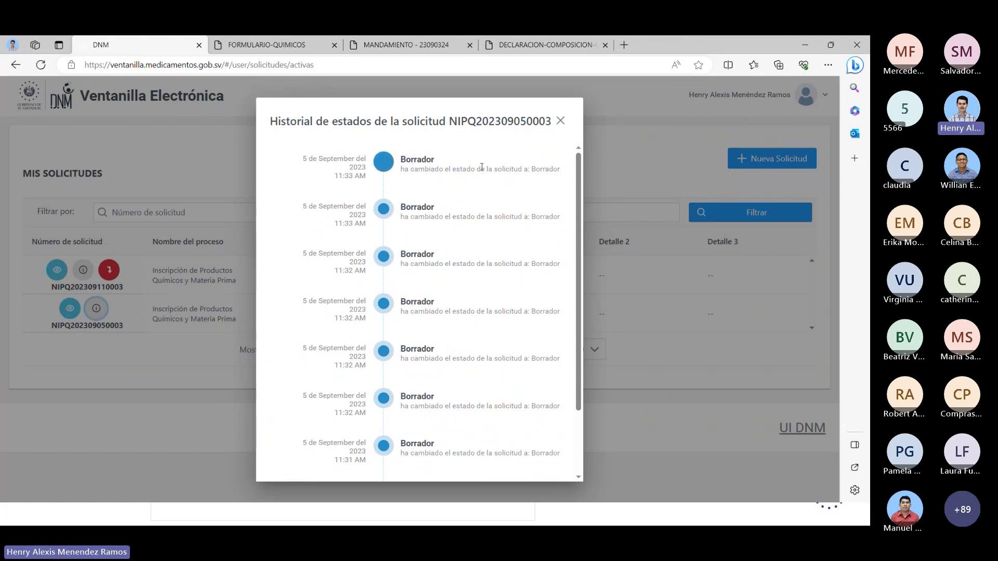
click(561, 123)
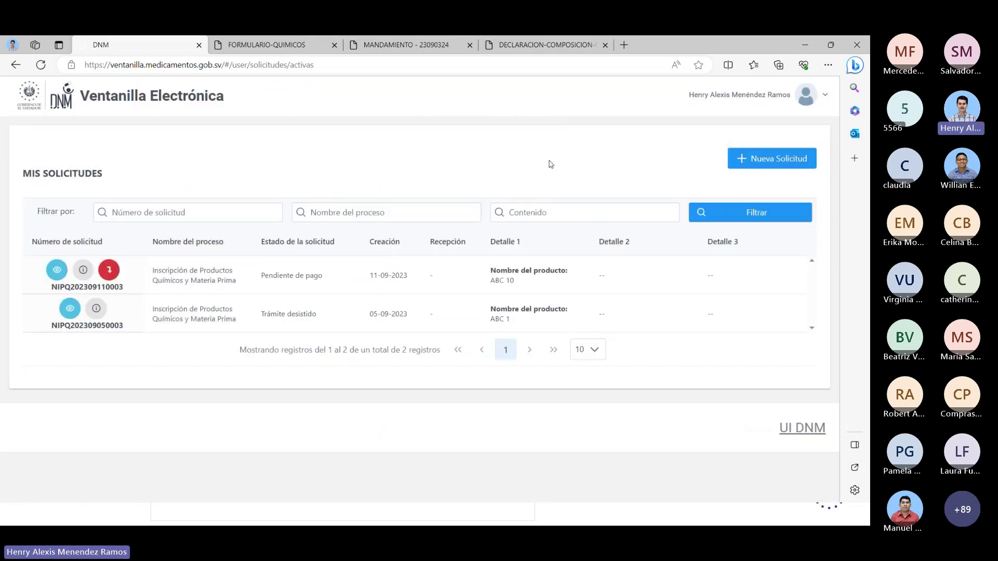
Show the Solicitudes observadas list from the user dropdown, which is empty
click(757, 97)
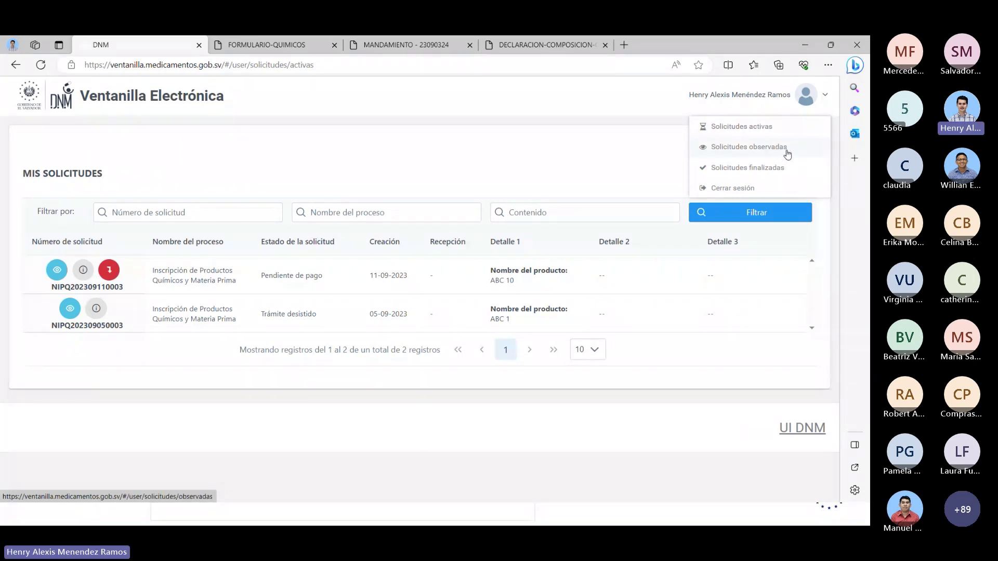
click(800, 151)
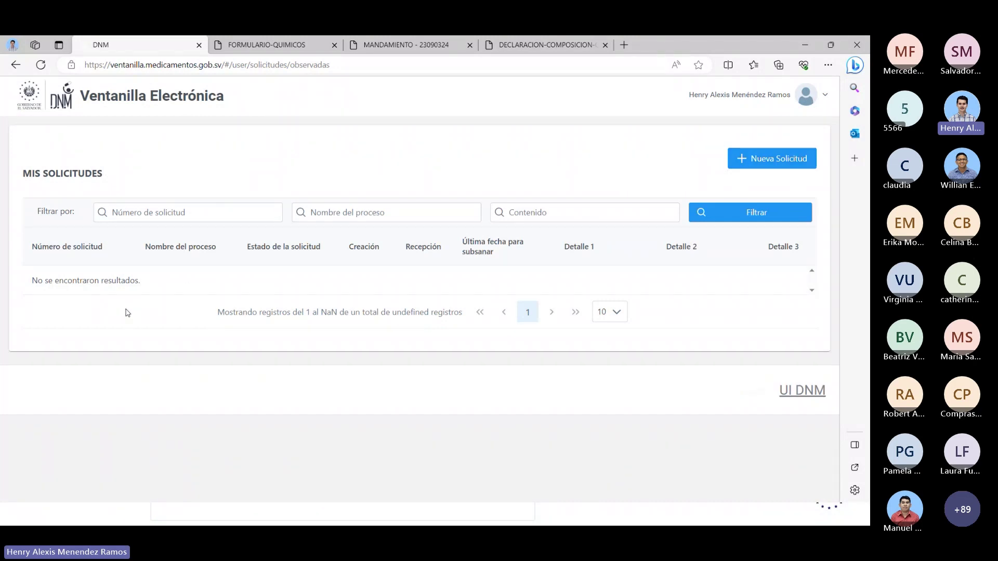
key(alt+Tab)
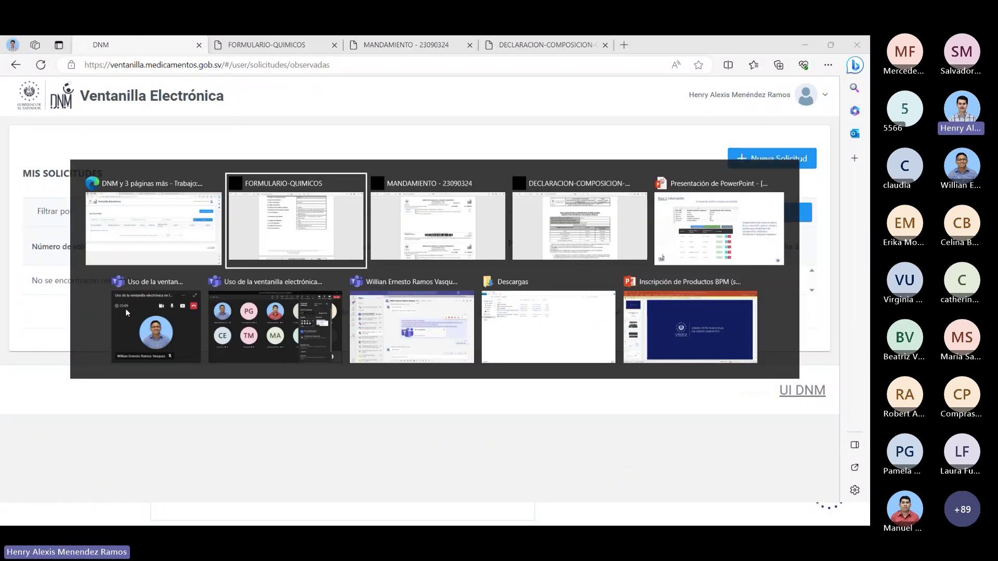
Advance the PowerPoint slideshow three slides to the 'Trazabilidad de solicitudes observadas' slide
key(alt+Tab)
key(alt+Tab)
key(alt+Tab)
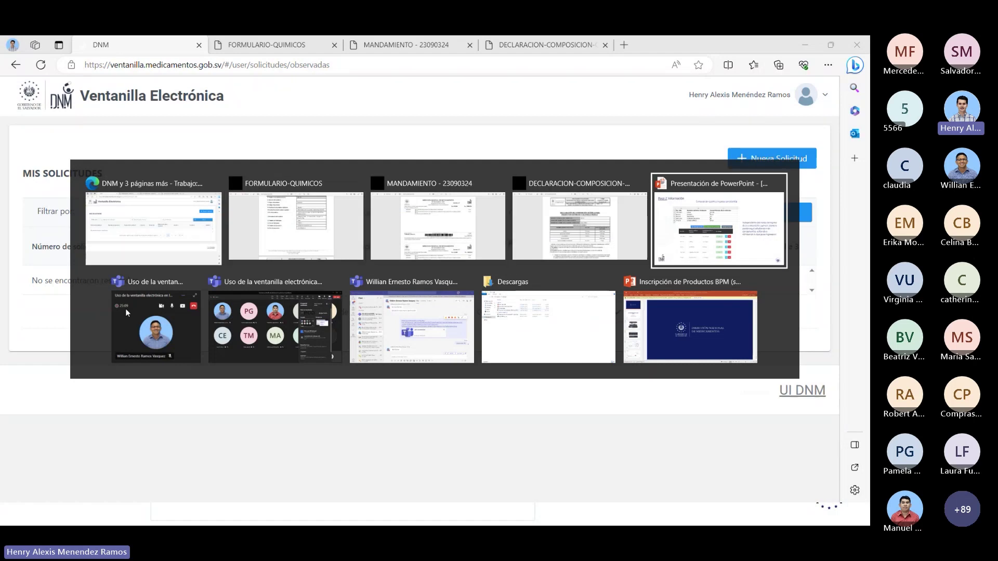
key(Right)
key(Right)
key(Right)
key(Right)
key(Right)
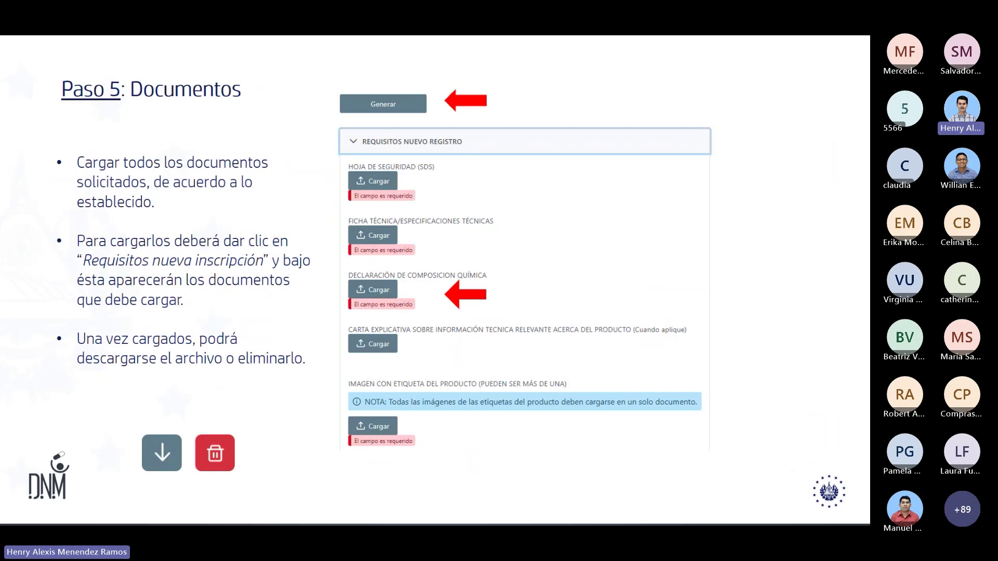
key(Right)
key(Right)
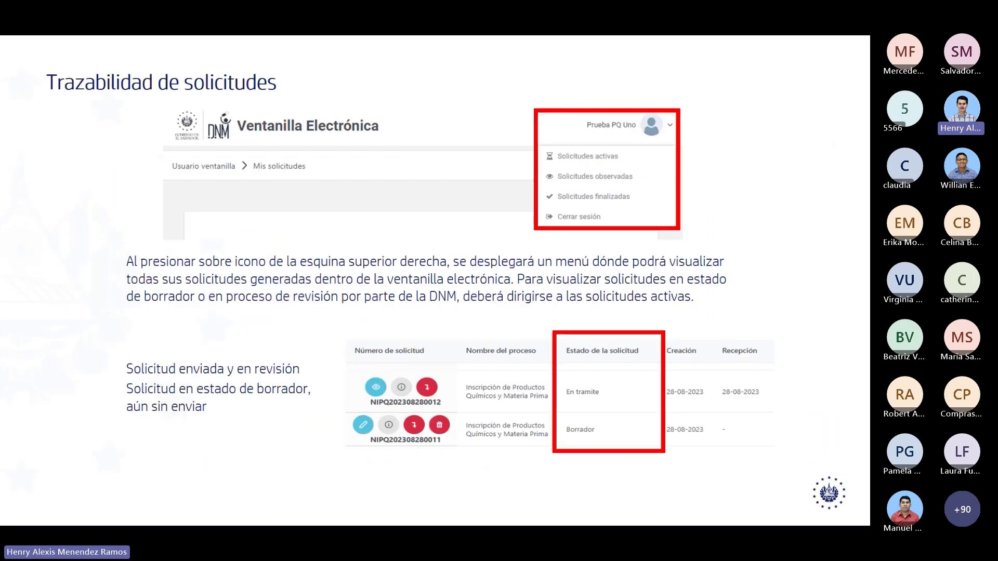
key(Right)
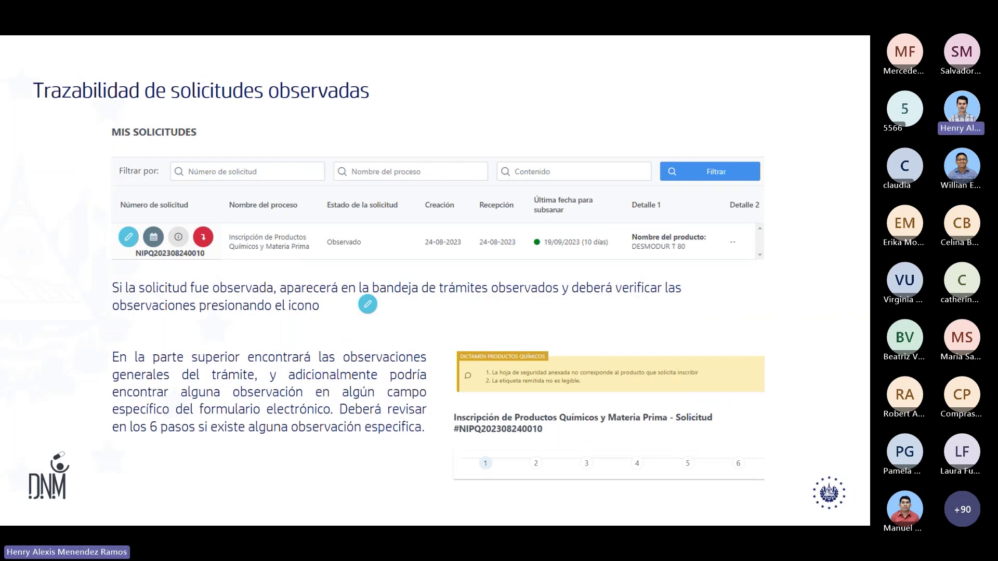
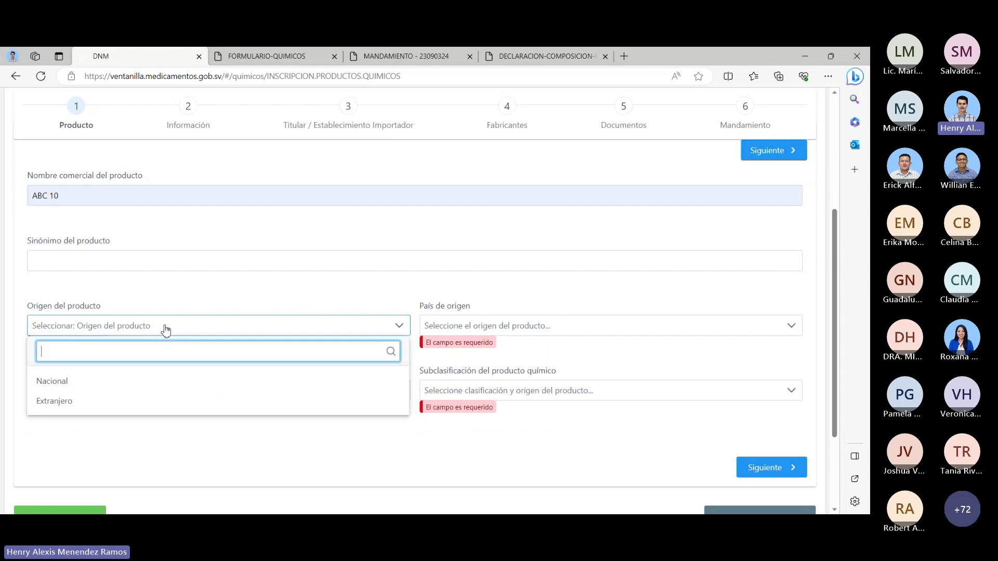
Set the product origin to Extranjero with GUATEMALA as country of origin
click(72, 402)
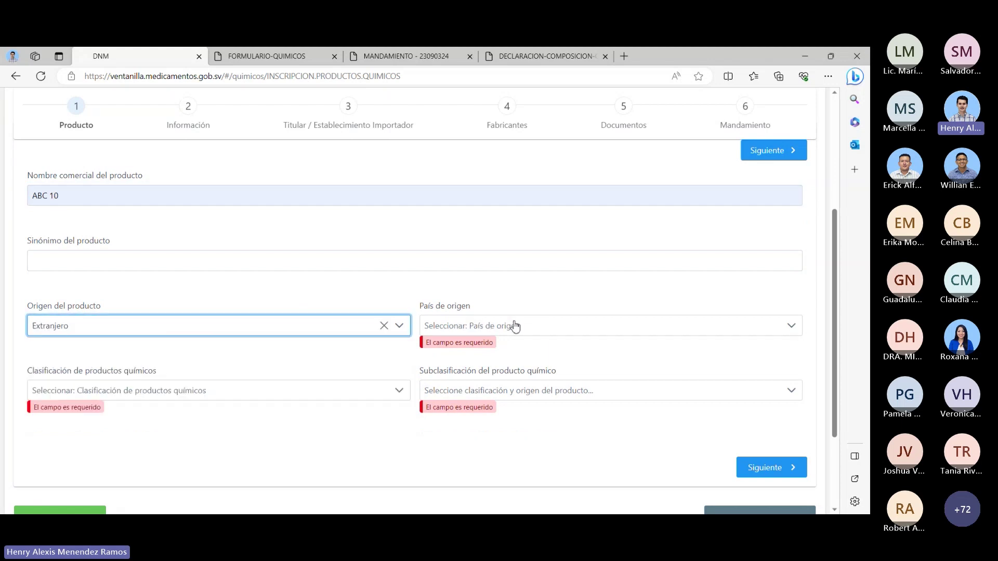
click(557, 334)
text(GU)
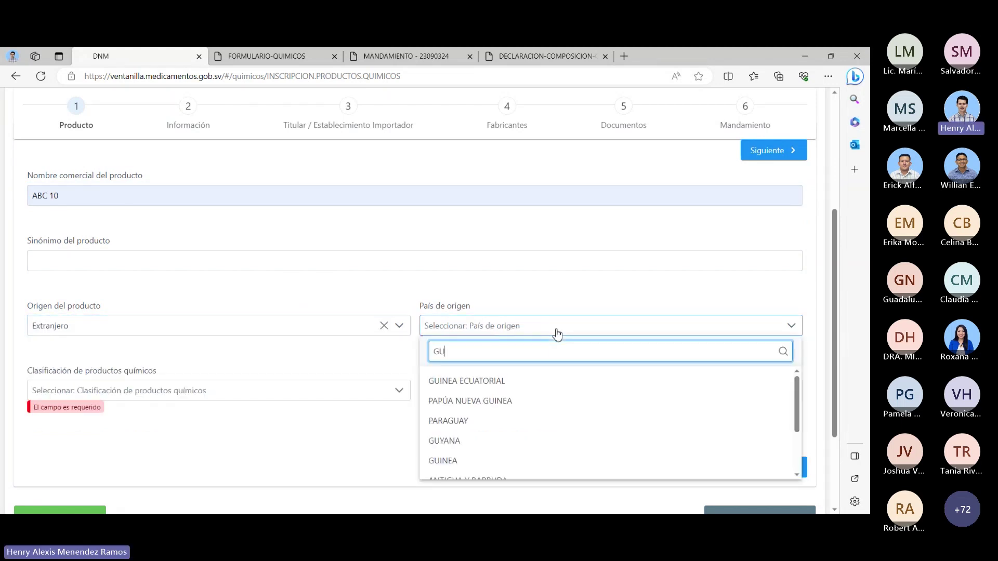
text(AT)
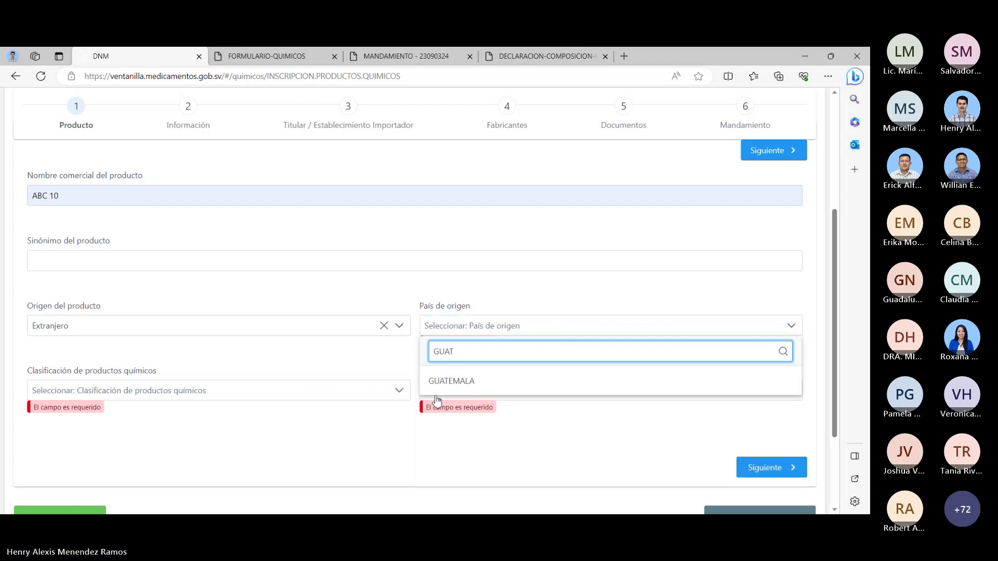
click(468, 381)
Classify it as Mezclas under INDUSTRIA DE CONSTRUCCION, save as draft, and go to Fabricantes
scroll(319, 364, down, 1)
click(276, 372)
click(78, 428)
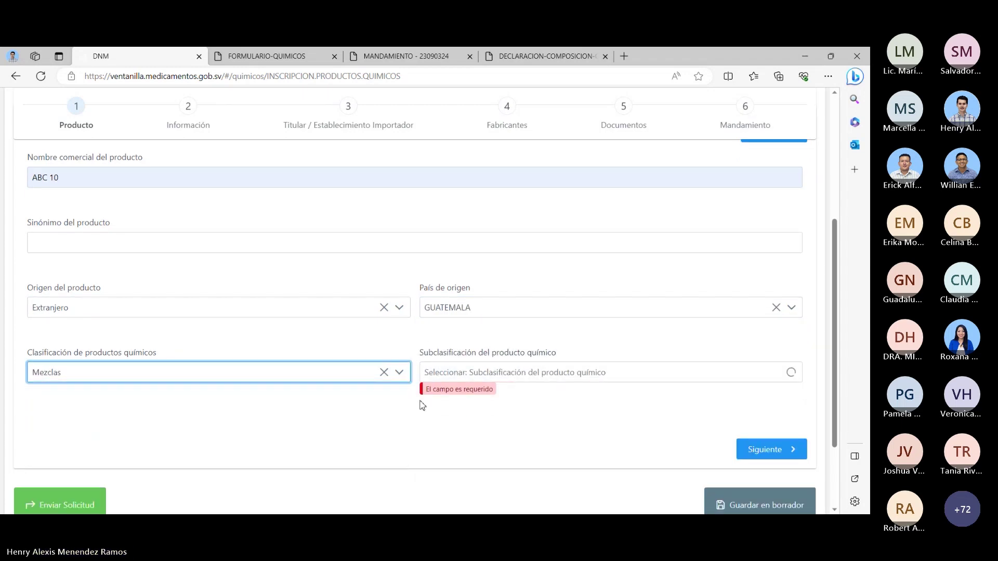
click(489, 381)
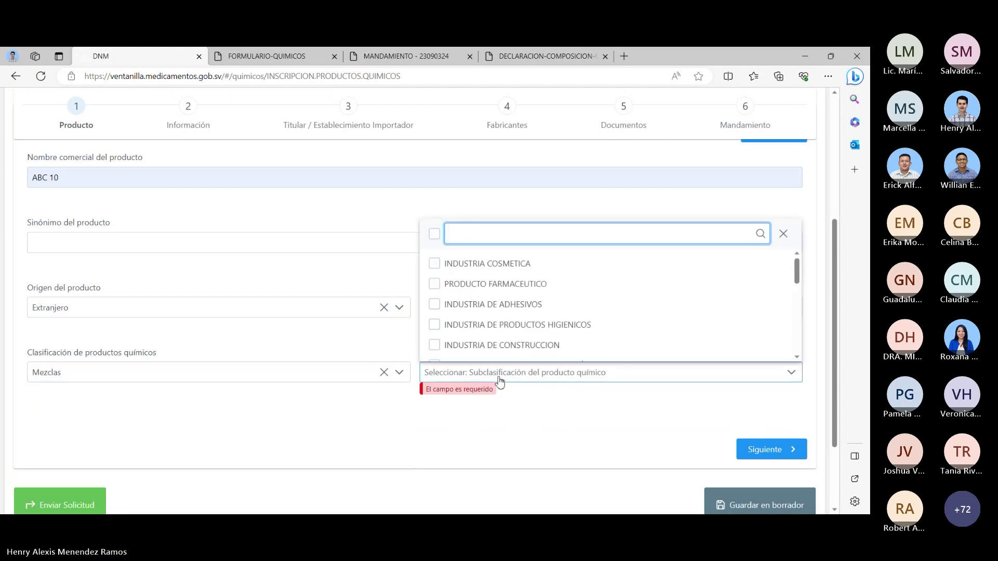
click(474, 345)
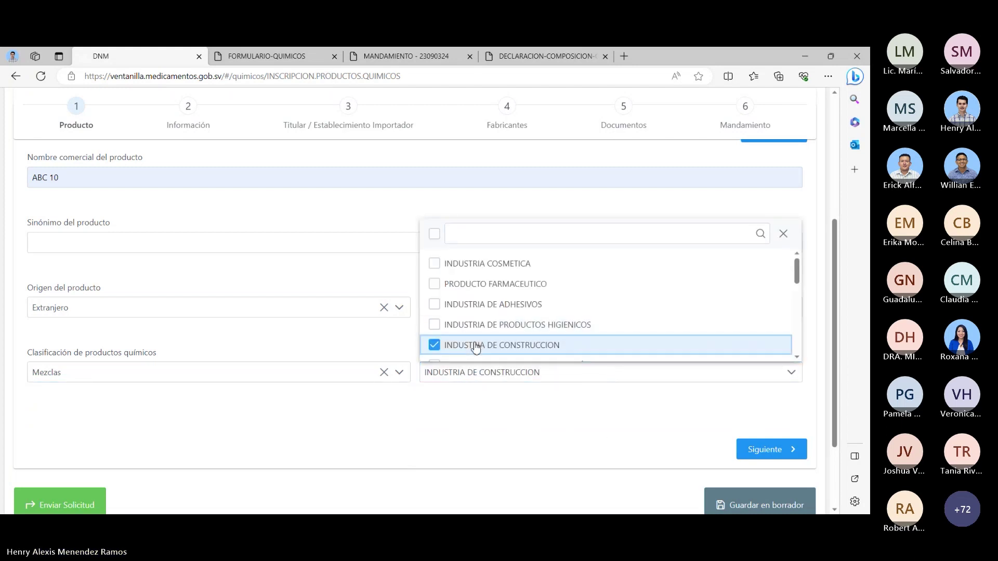
click(683, 430)
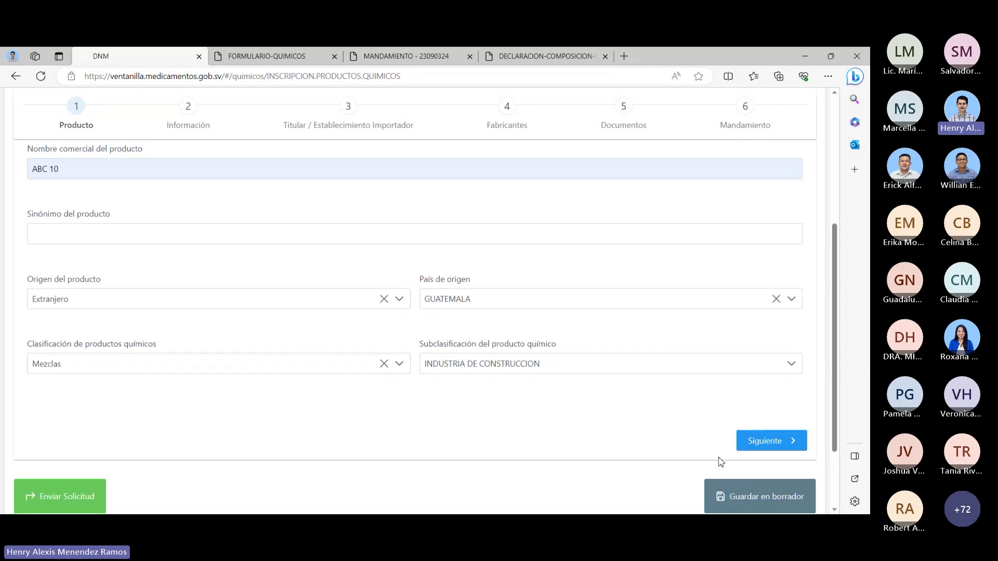
click(747, 491)
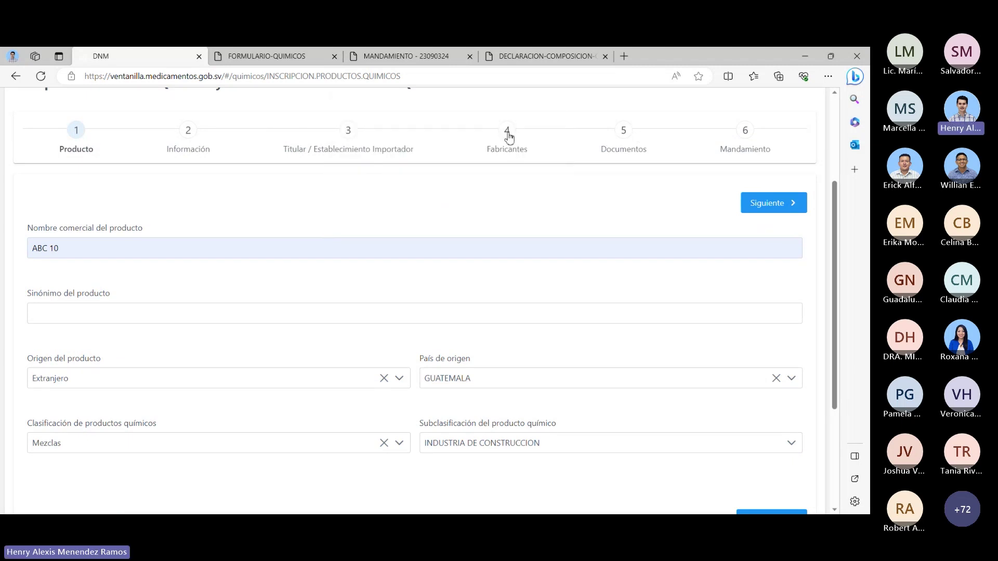
click(508, 136)
Search the manufacturer registry and start a new manufacturer entry
scroll(404, 200, down, 1)
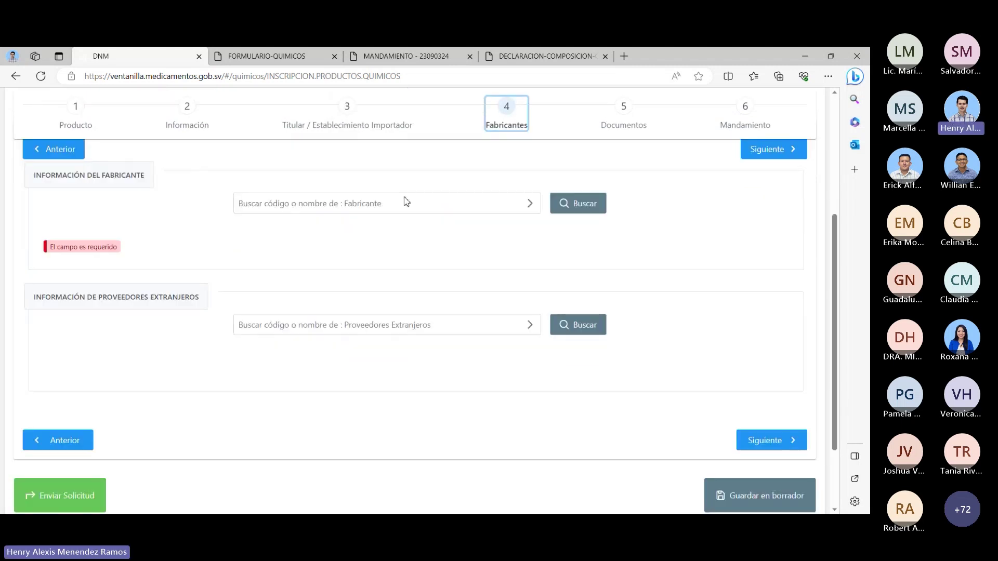
scroll(406, 201, up, 1)
click(370, 241)
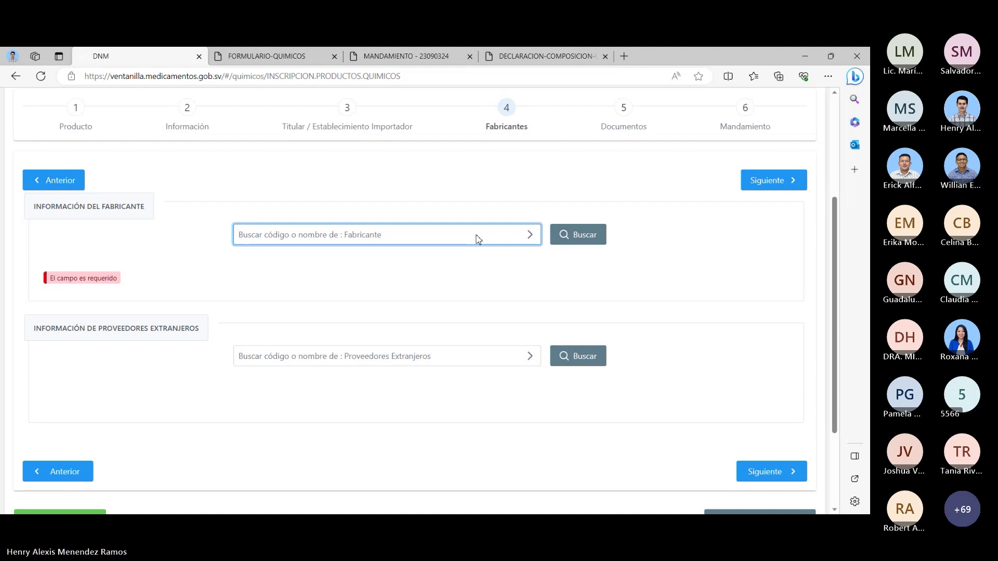
click(567, 242)
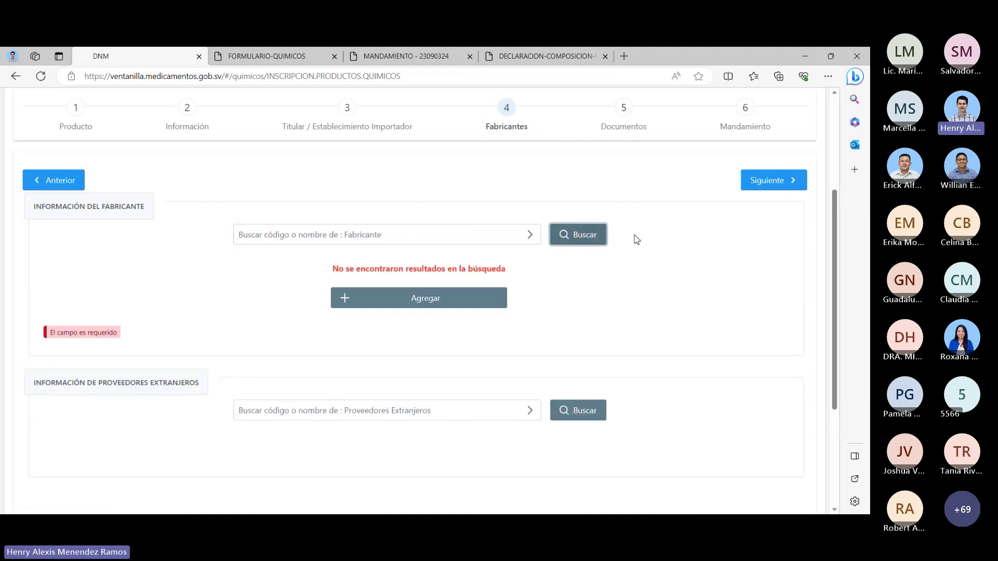
click(402, 305)
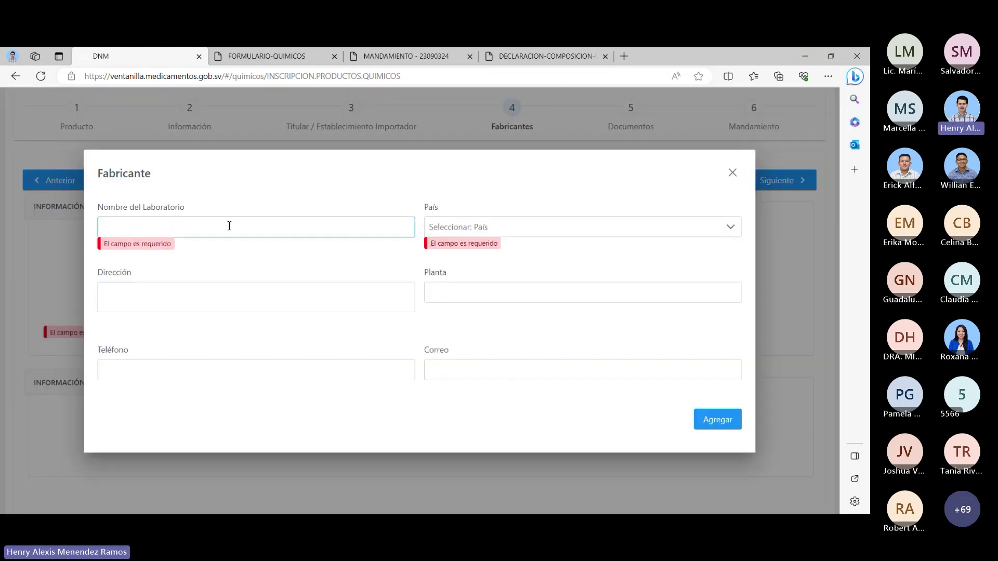
Add manufacturer 'el fabricante SA' with country GUATEMALA to the table
click(229, 227)
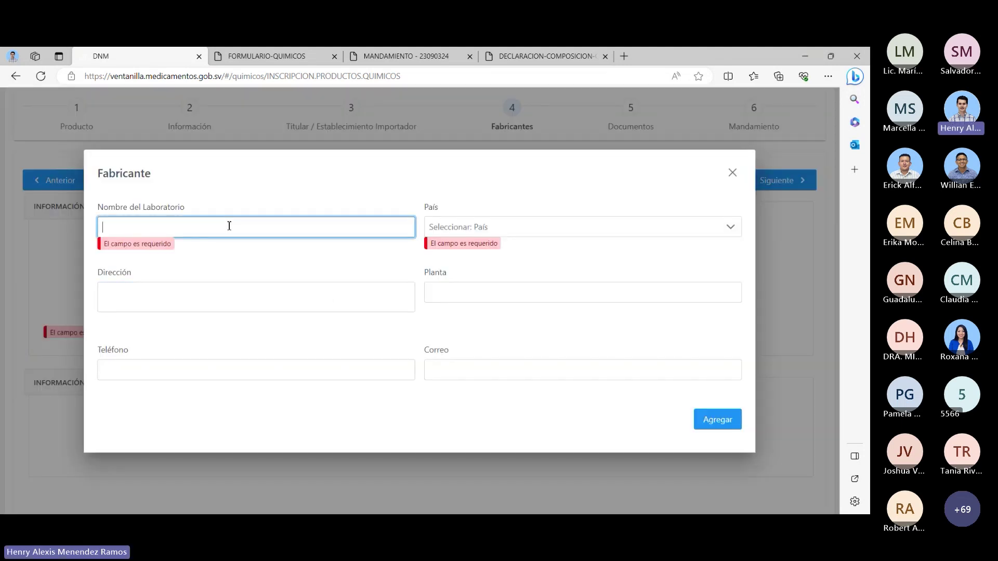
text(e)
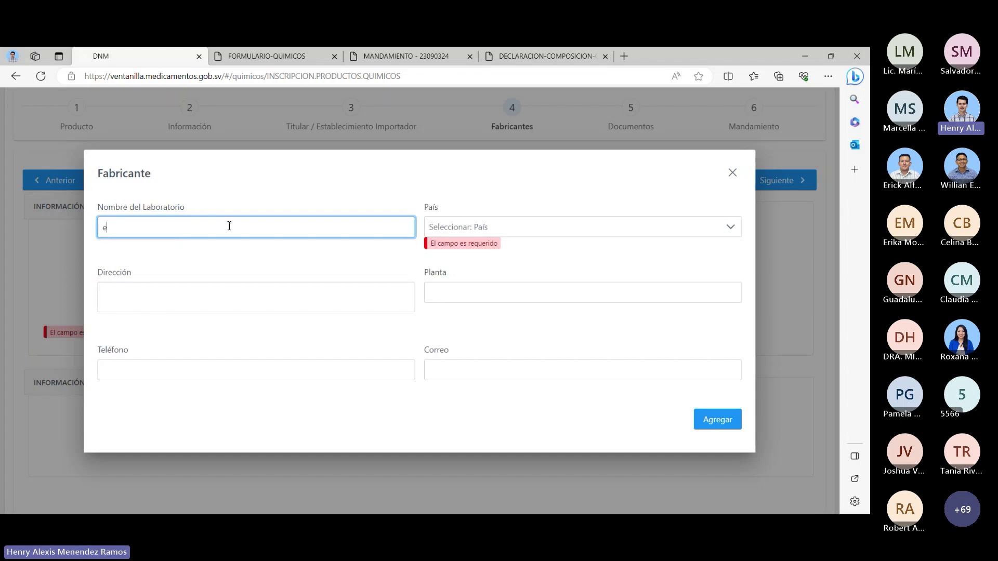
text(l fabricante)
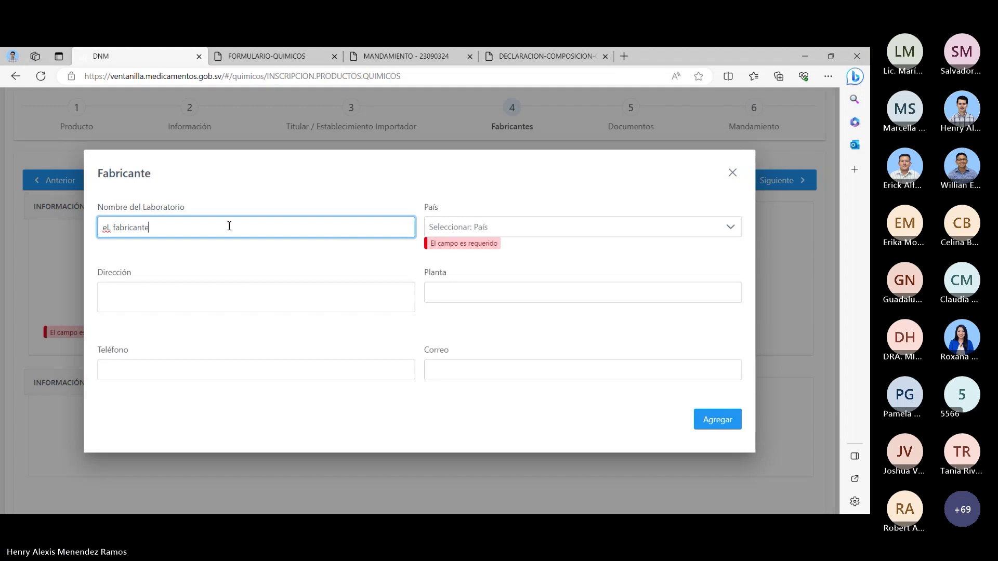
text( SA)
click(459, 235)
text(guat)
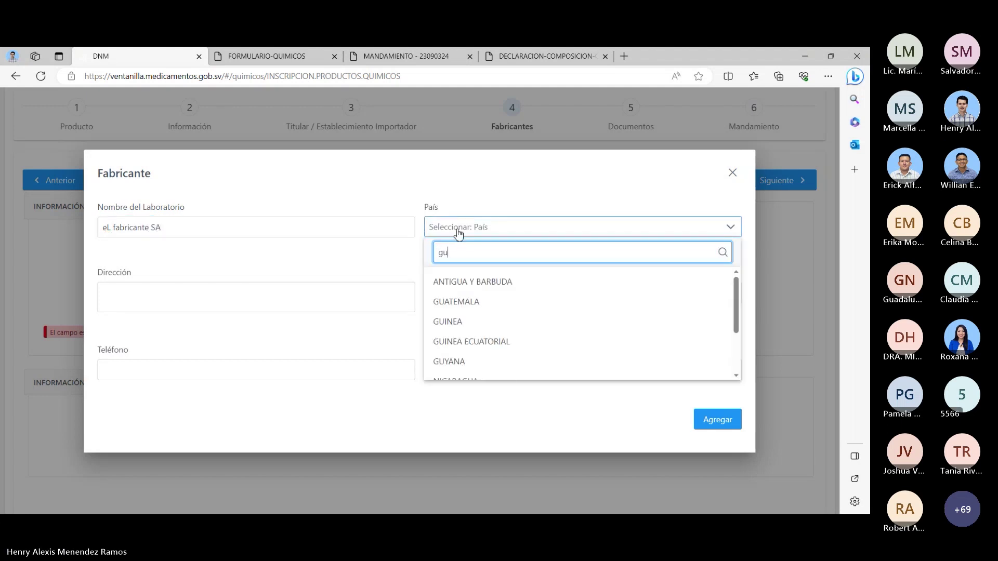
click(501, 288)
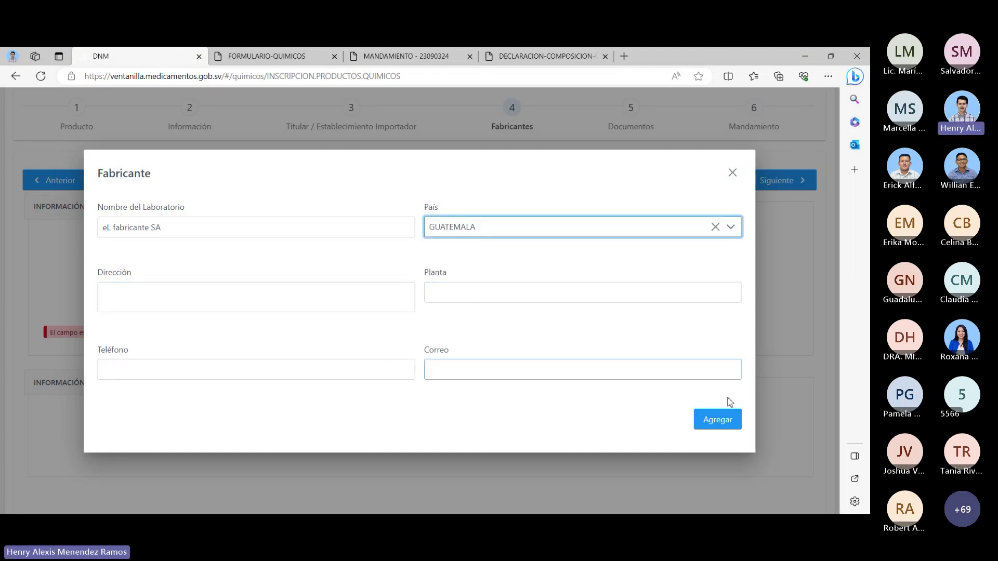
click(716, 427)
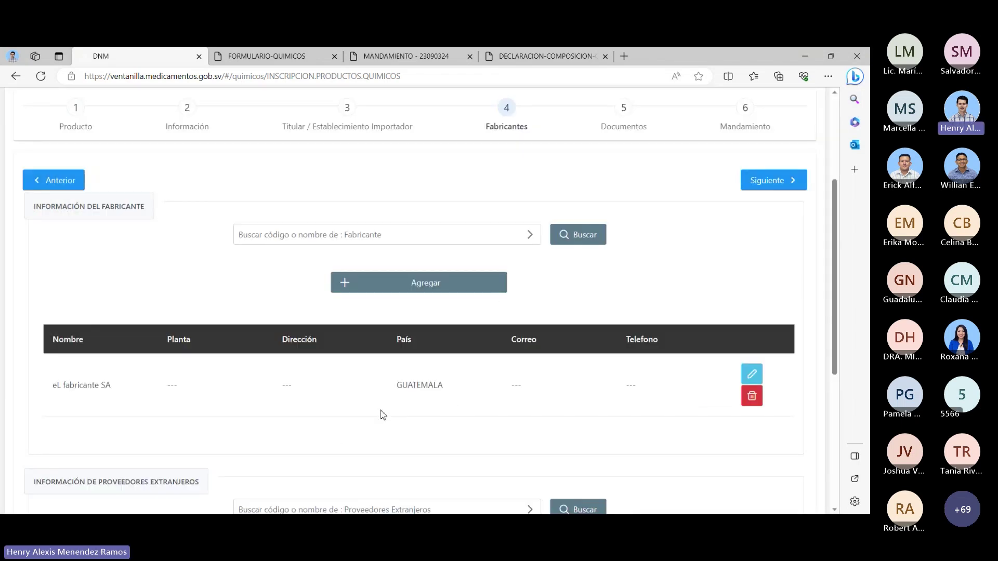
Search for 'frabrica ñsñsñ', set its country to ANDORRA, and add it to the manufacturers table
scroll(267, 410, down, 1)
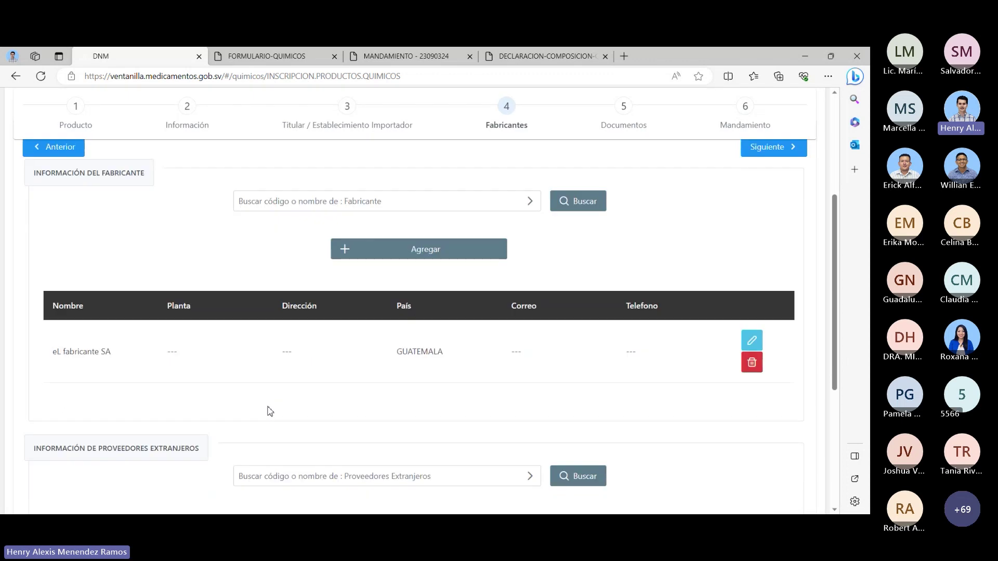
scroll(269, 411, up, 1)
click(314, 219)
text(frabri)
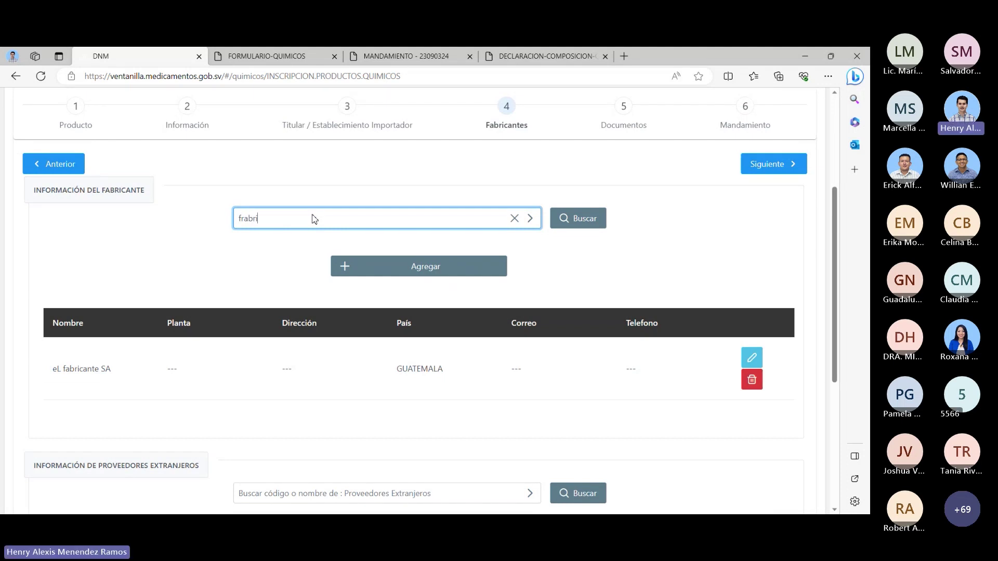
text(ca ñsñsñ)
click(580, 217)
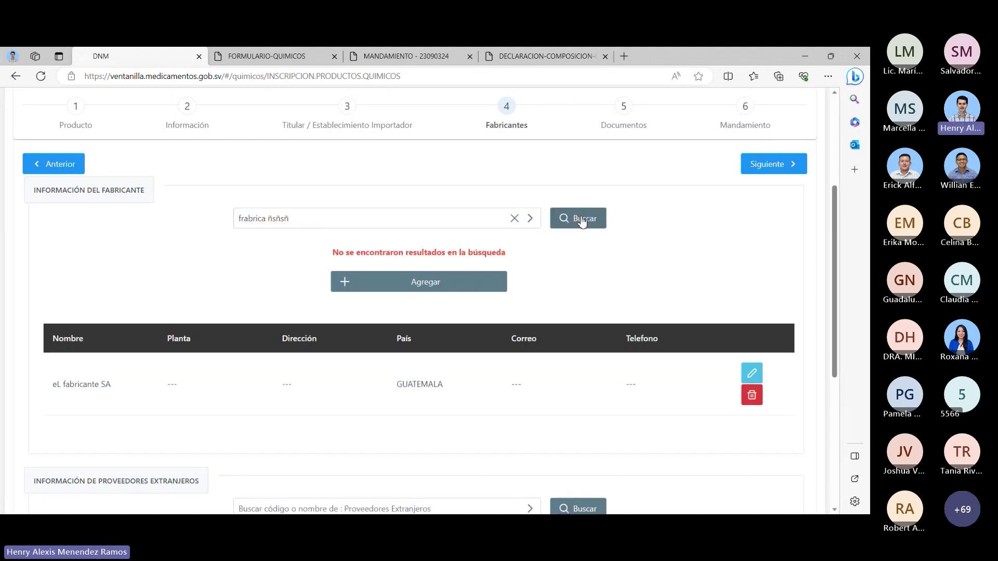
click(414, 285)
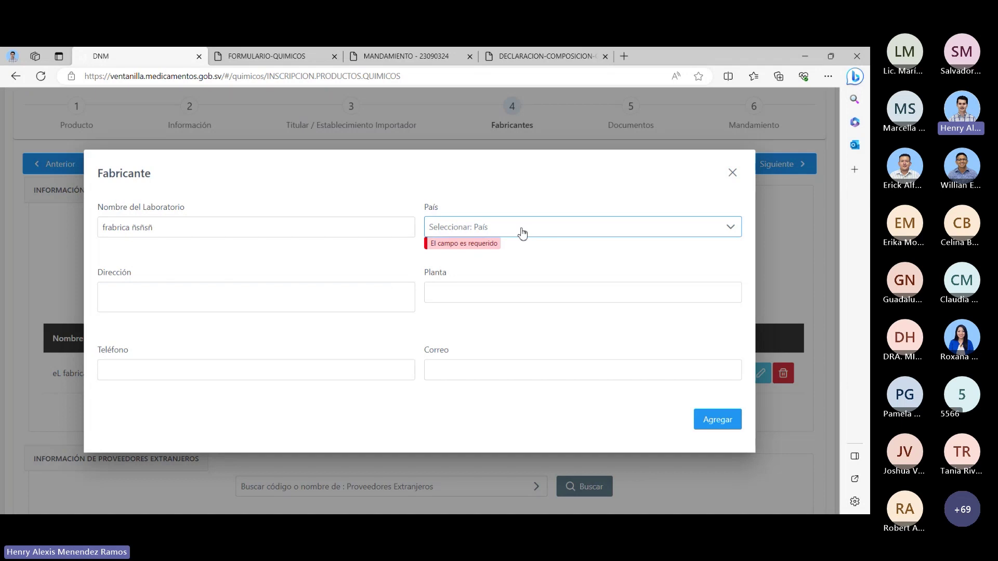
click(522, 230)
click(467, 342)
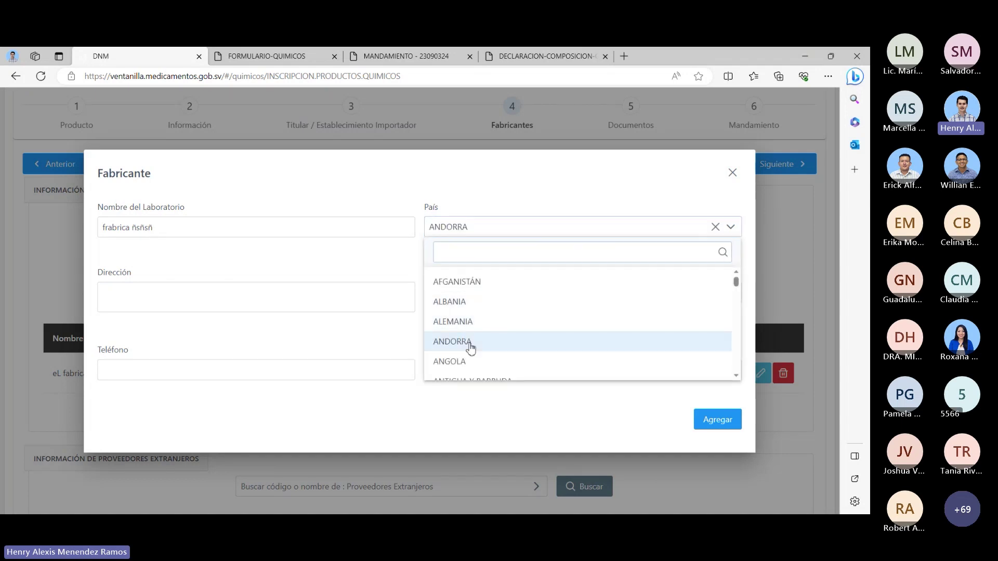
click(716, 433)
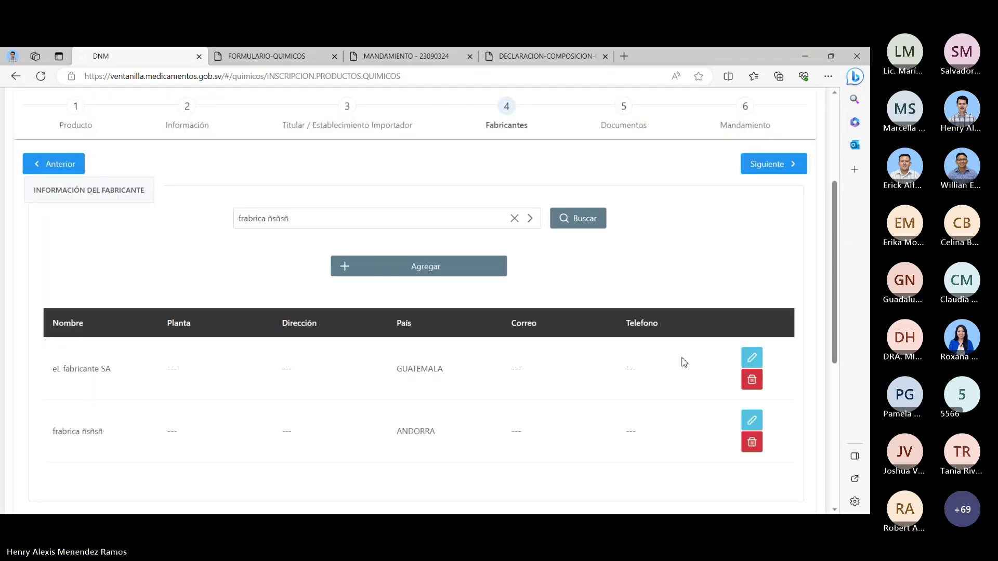
scroll(680, 371, down, 1)
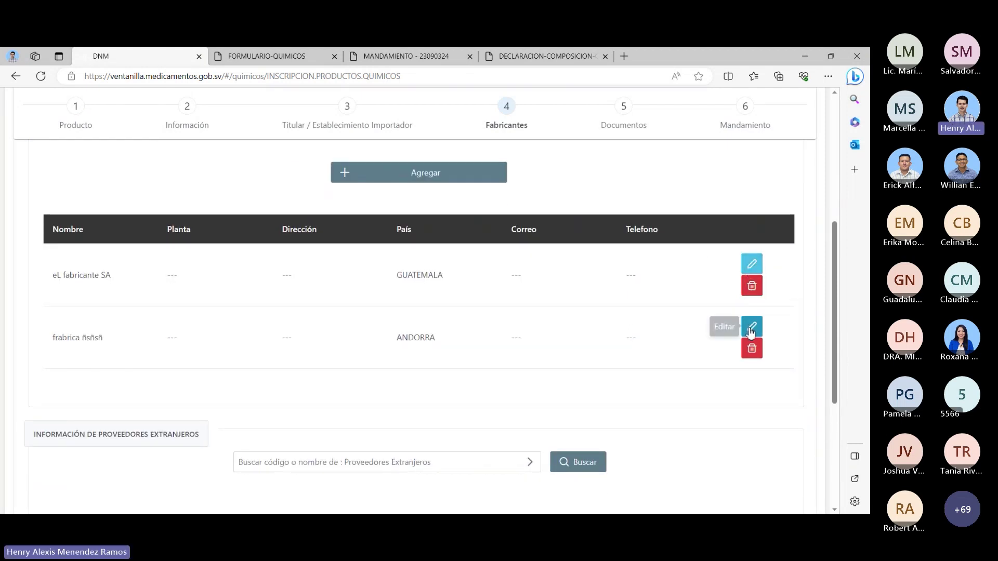
Search the foreign supplier registry for 'faasdroo' and start adding it as a new supplier
scroll(708, 352, down, 3)
scroll(708, 354, down, 2)
click(379, 263)
click(586, 259)
click(484, 259)
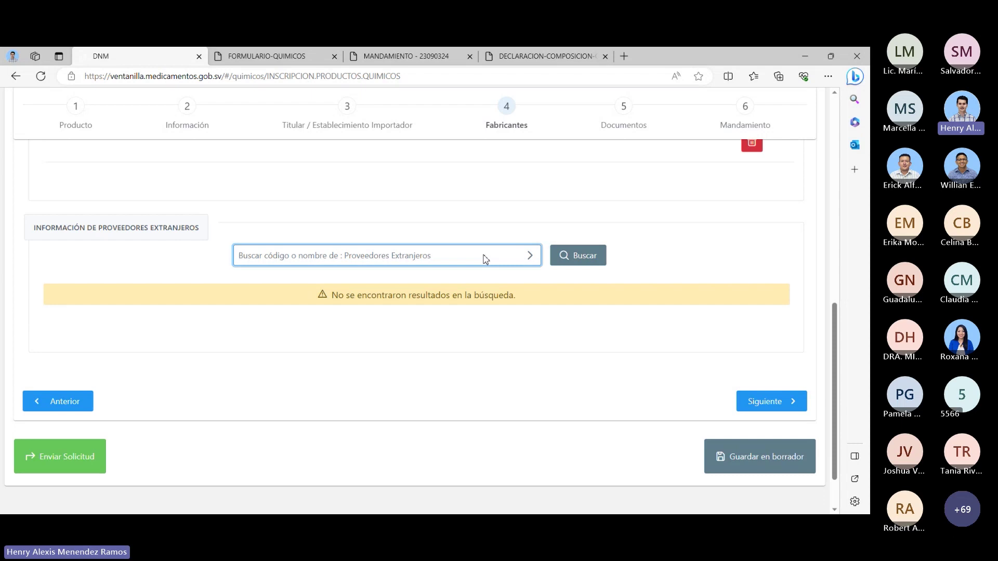
text(faasdroo)
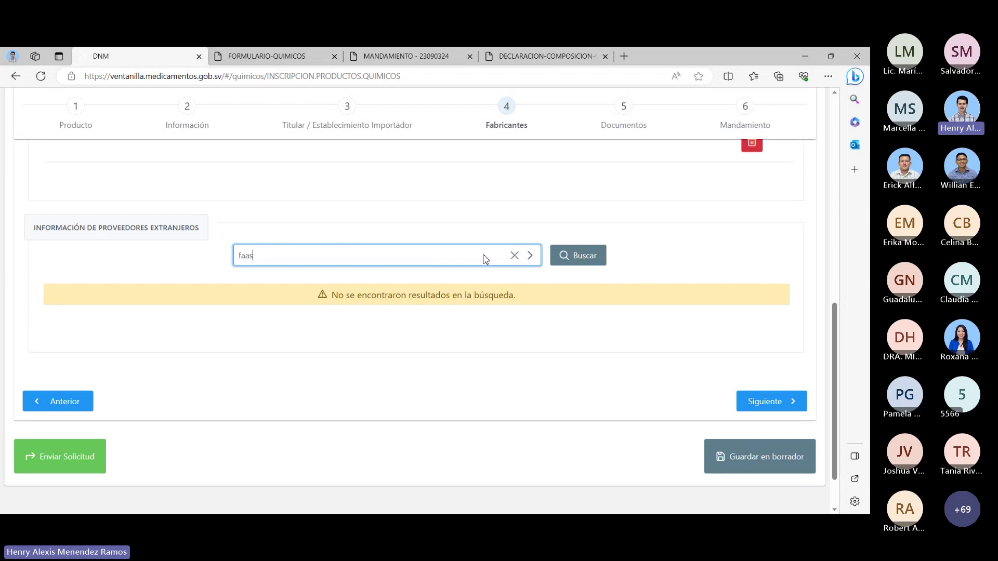
click(582, 261)
click(582, 261)
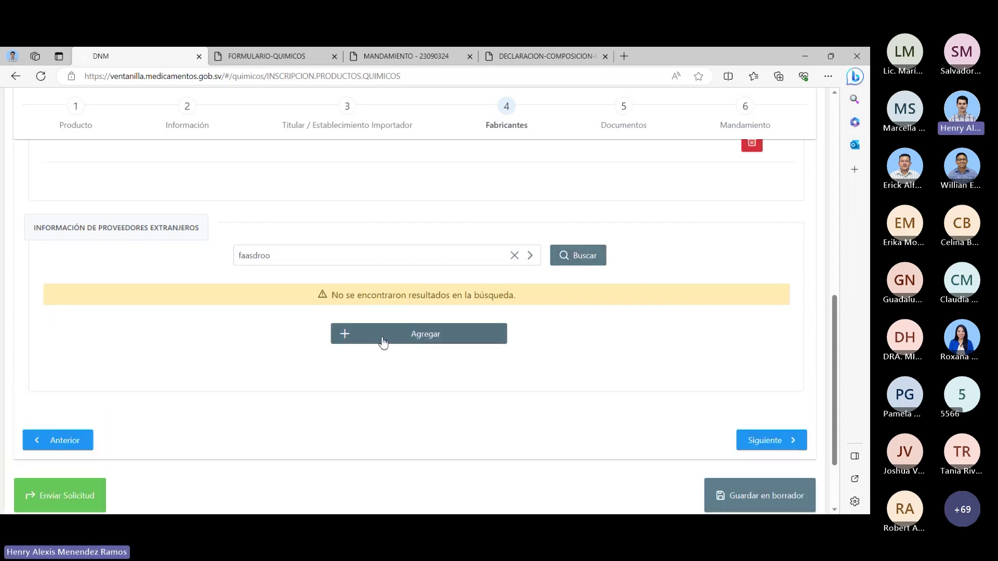
click(398, 341)
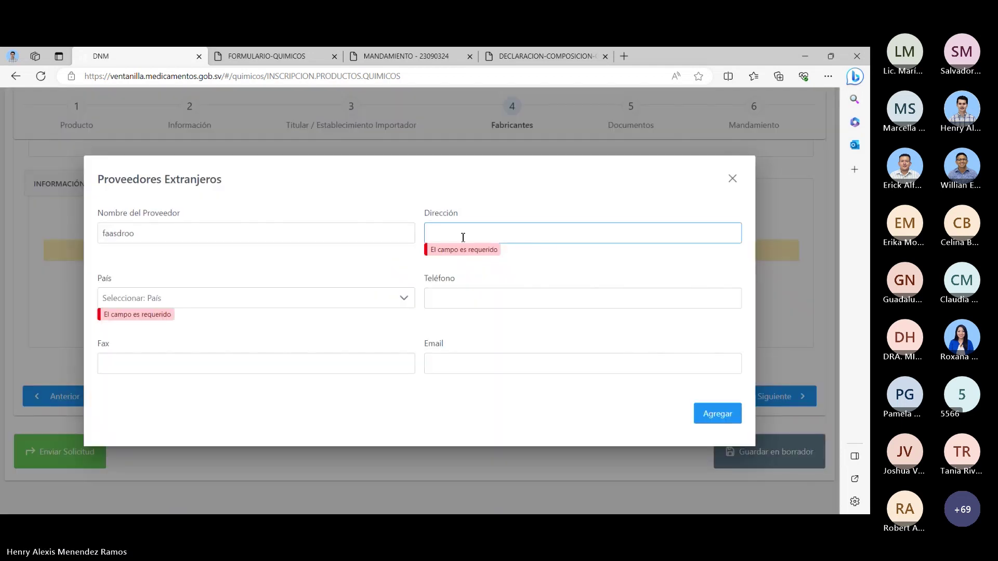
Give supplier faasdroo country ALEMANIA and address Munich, then save it to the table
click(463, 237)
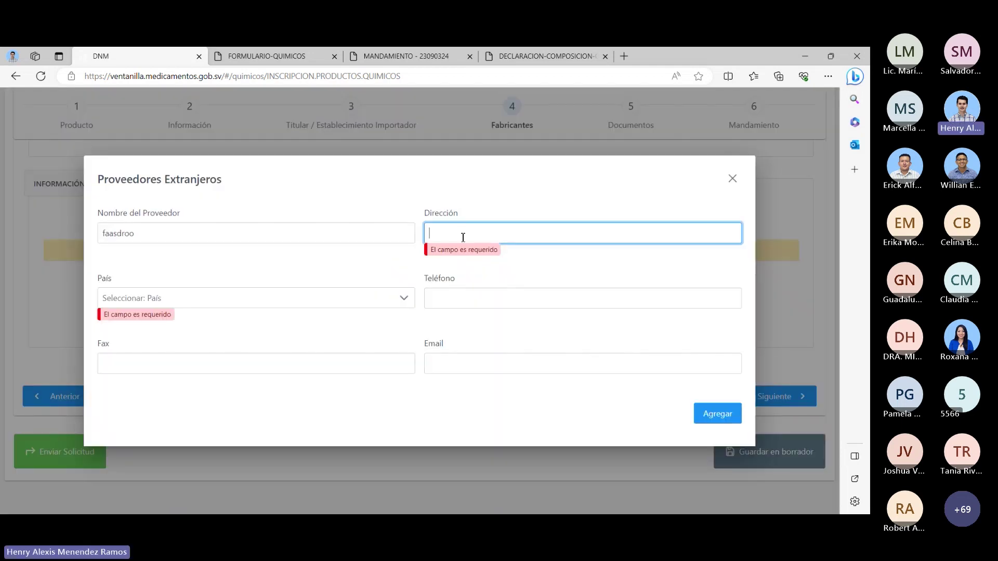
click(251, 296)
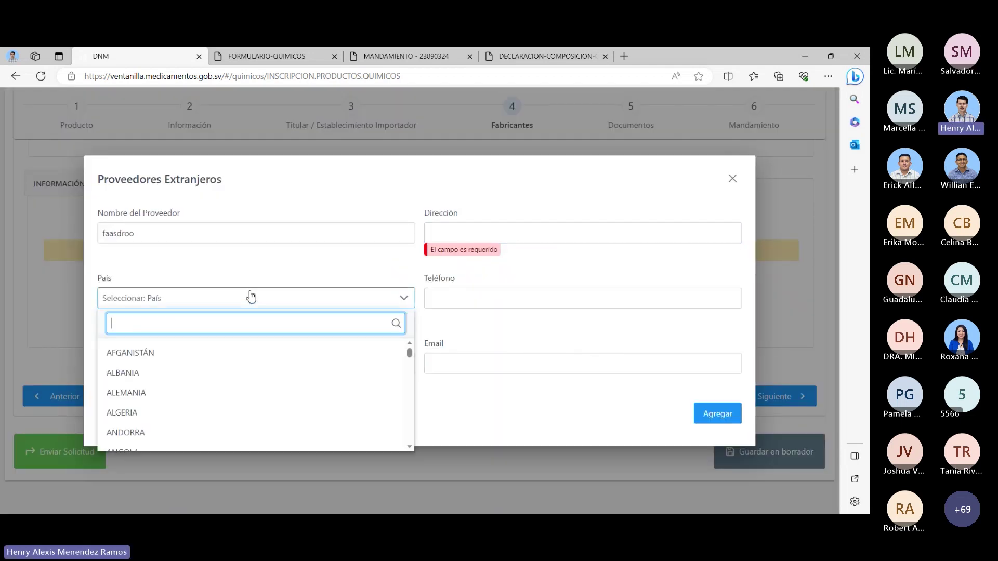
click(209, 393)
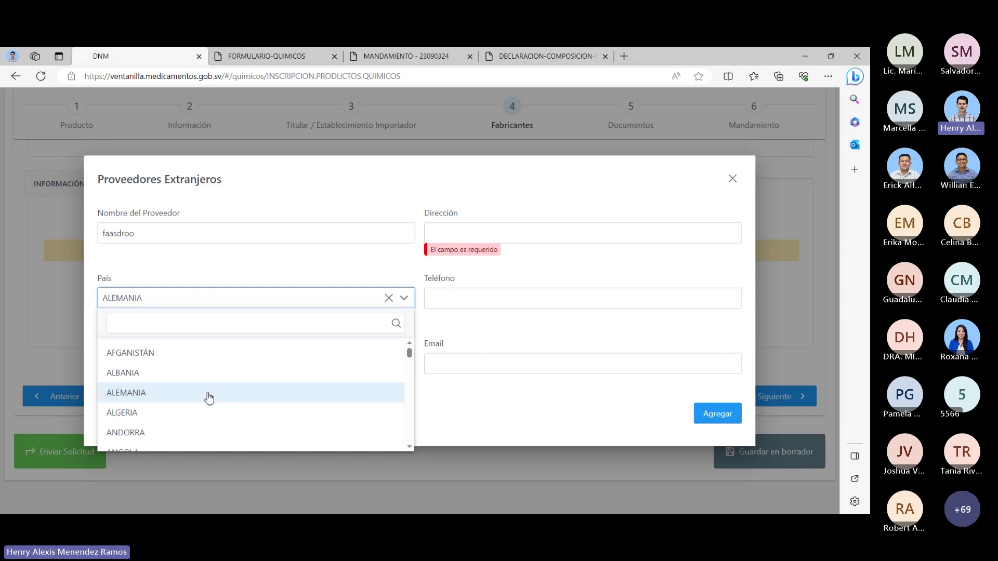
click(707, 415)
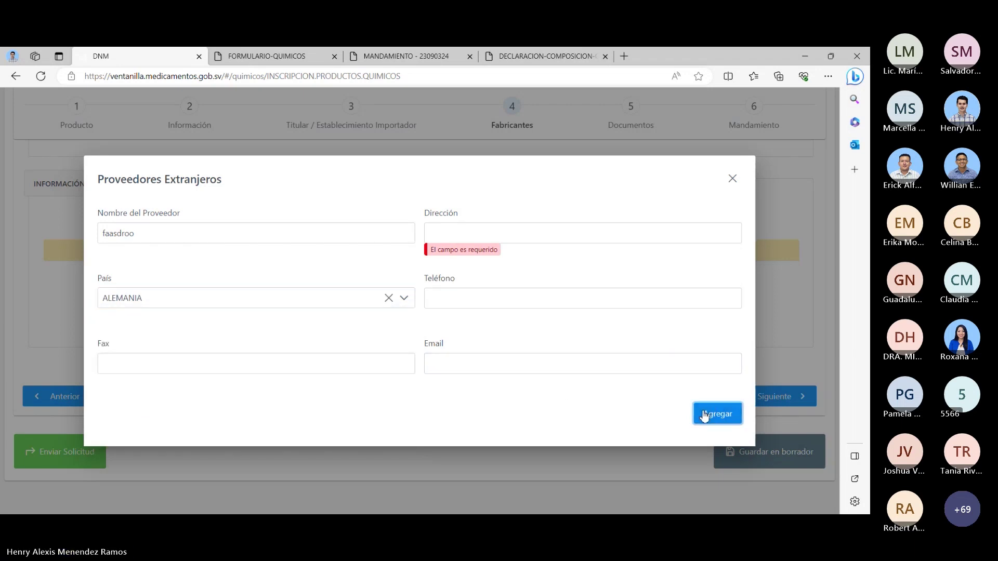
click(519, 241)
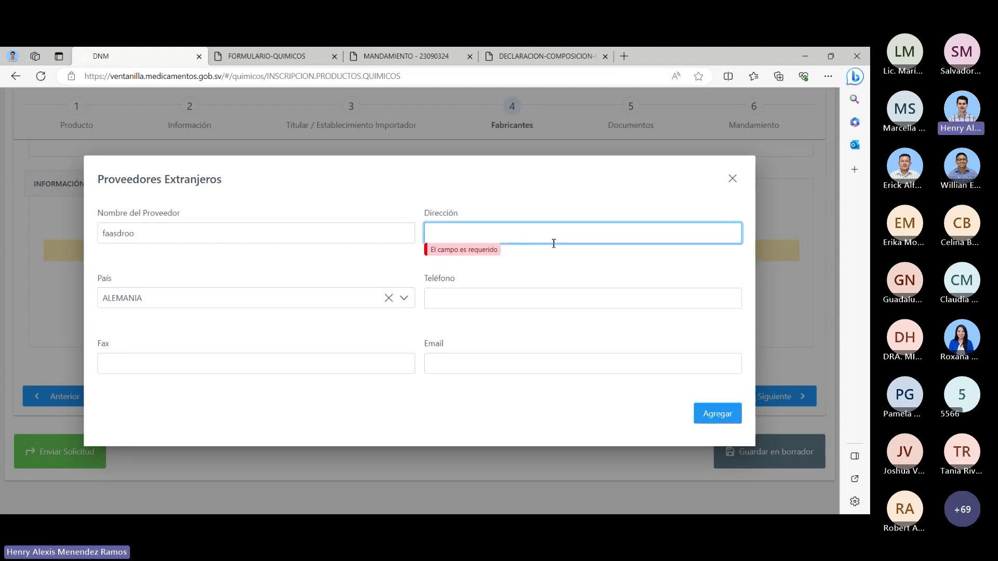
text(Munich)
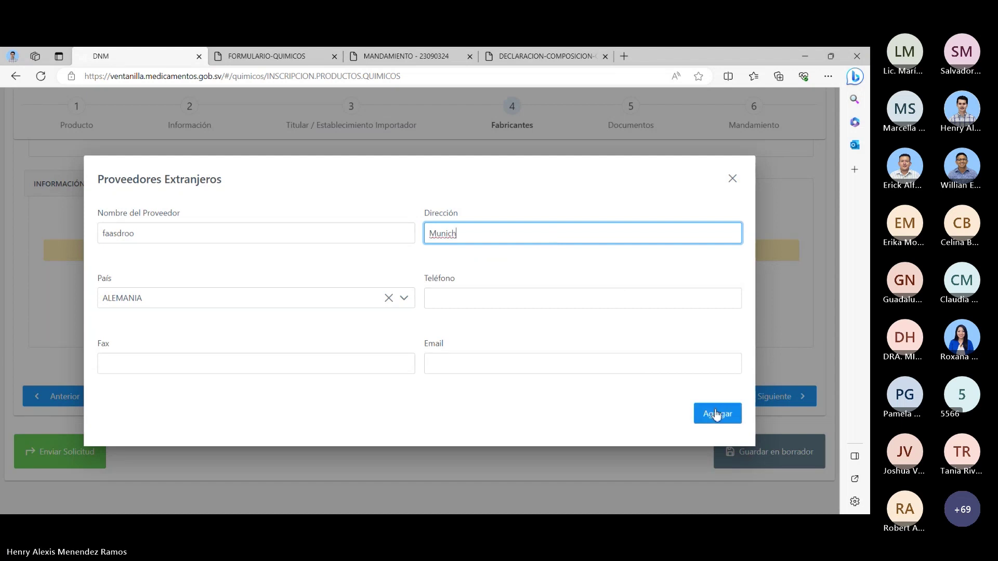
click(716, 413)
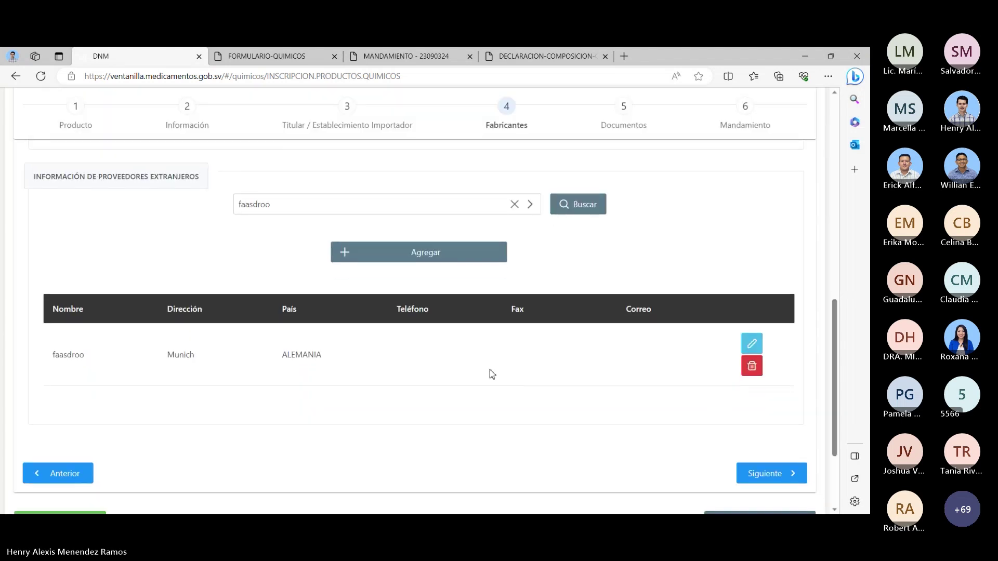
Start another foreign supplier and enter Madrid as its address
click(407, 257)
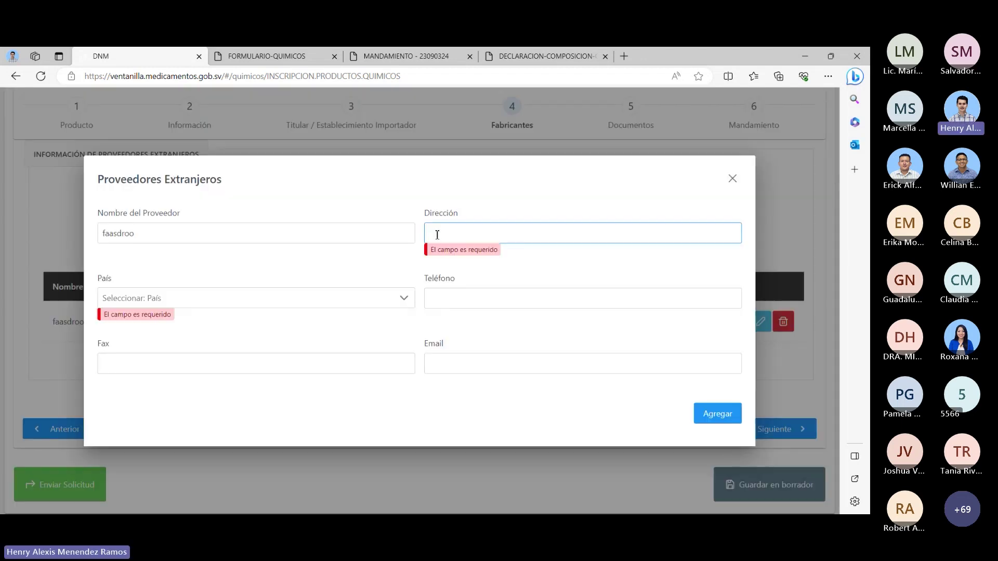
click(245, 232)
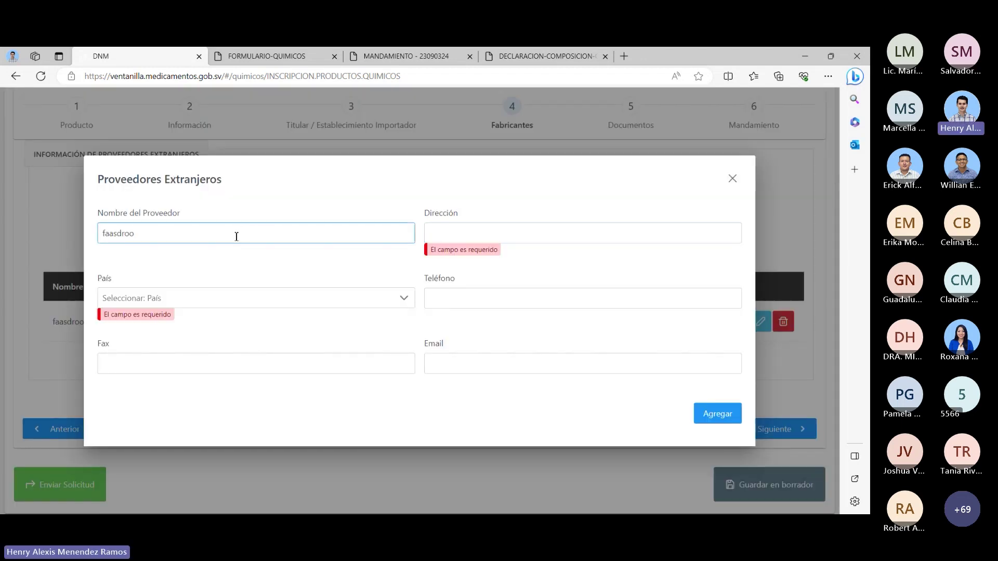
click(498, 224)
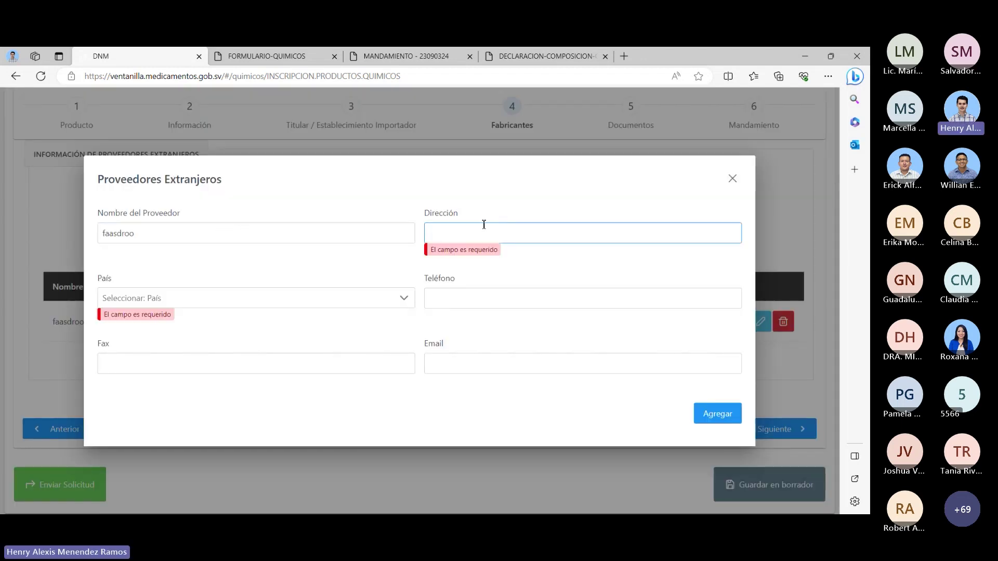
click(401, 229)
click(465, 226)
click(439, 198)
click(449, 238)
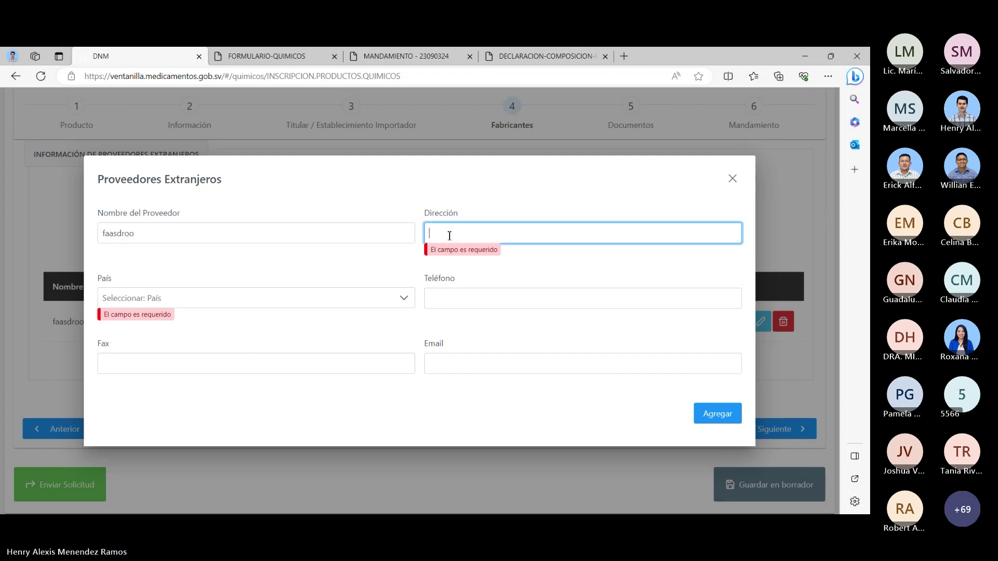
text(Madrid)
Set the new supplier's country to ESPAÑA
click(386, 236)
key(BackSpace)
key(BackSpace)
key(BackSpace)
key(BackSpace)
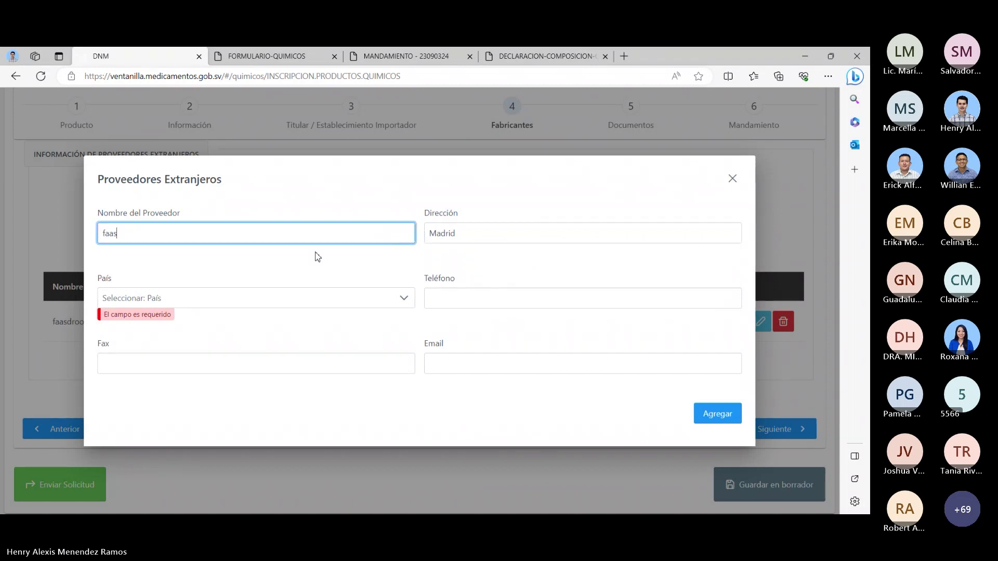
click(165, 304)
text(espa)
click(151, 358)
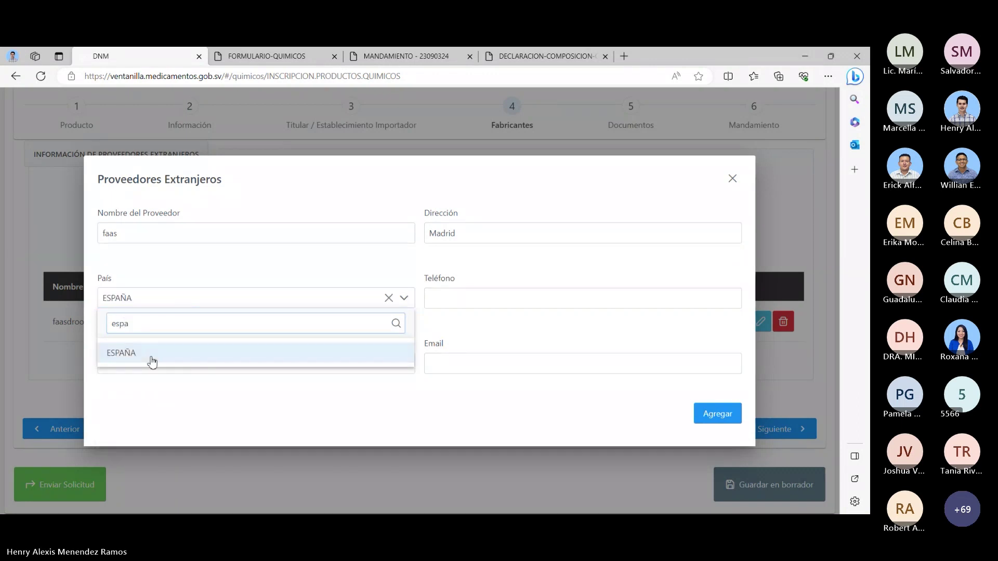
Rename the supplier to 'feitjifa', save it to the table, and review the list
click(126, 236)
key(BackSpace)
key(BackSpace)
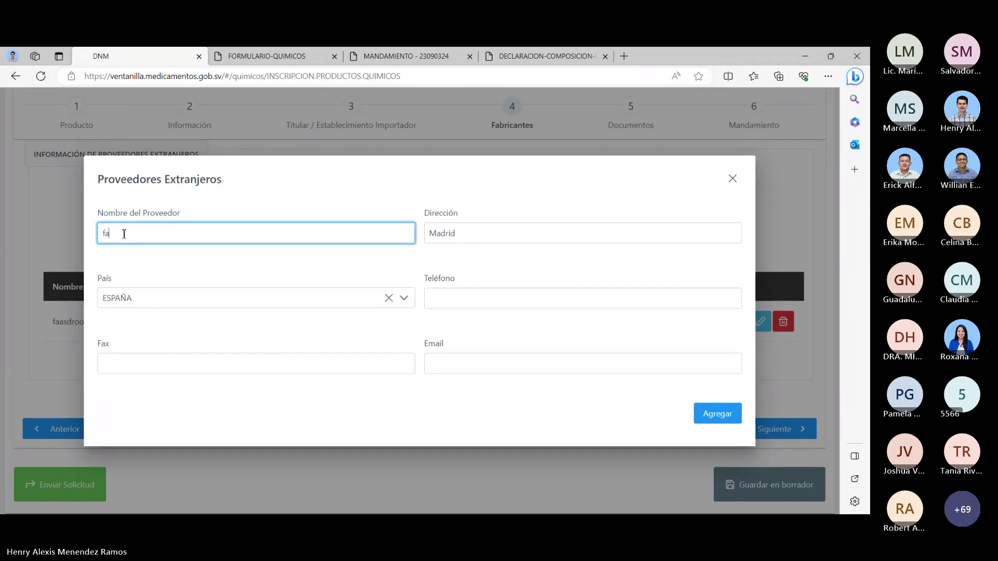
text(sisifergqr)
key(BackSpace)
key(BackSpace)
key(BackSpace)
key(BackSpace)
key(BackSpace)
key(BackSpace)
key(BackSpace)
text(itjifa)
click(707, 418)
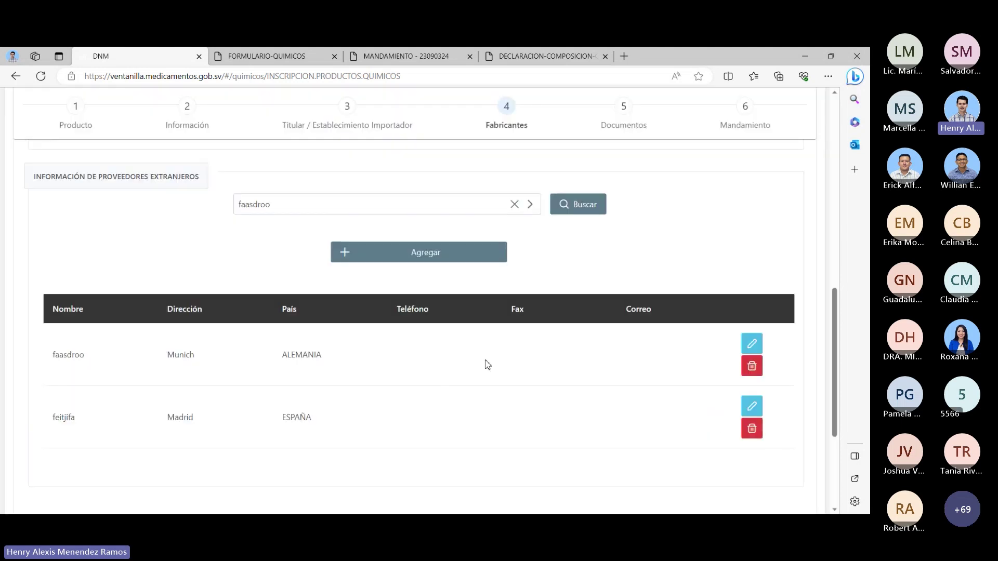
scroll(487, 363, down, 2)
scroll(489, 364, up, 3)
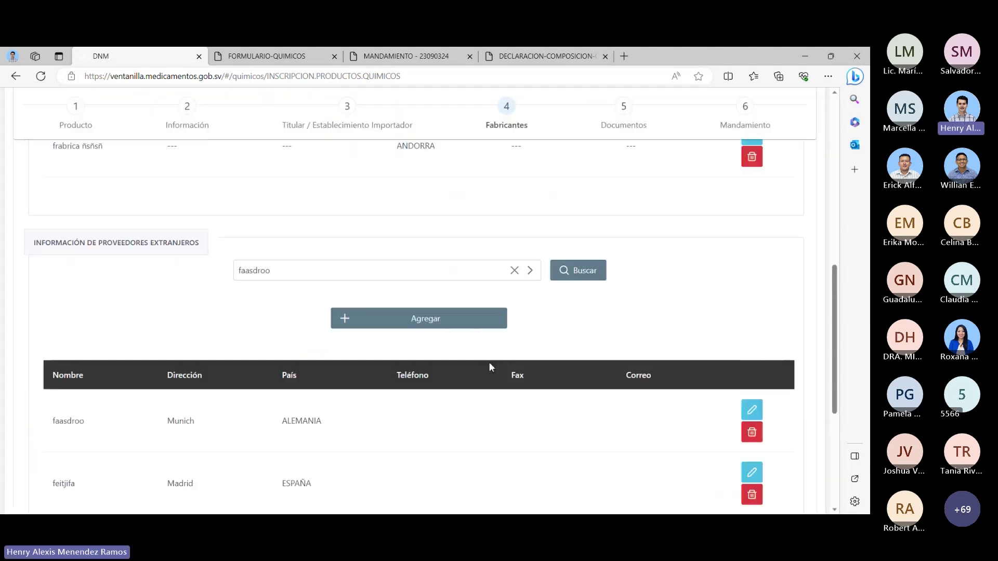
scroll(489, 363, up, 1)
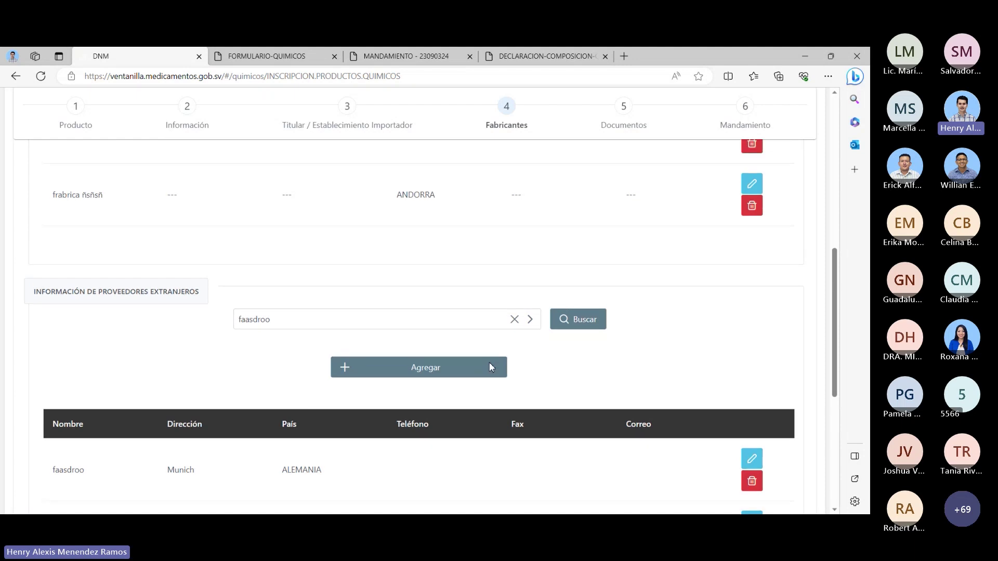
scroll(489, 364, up, 5)
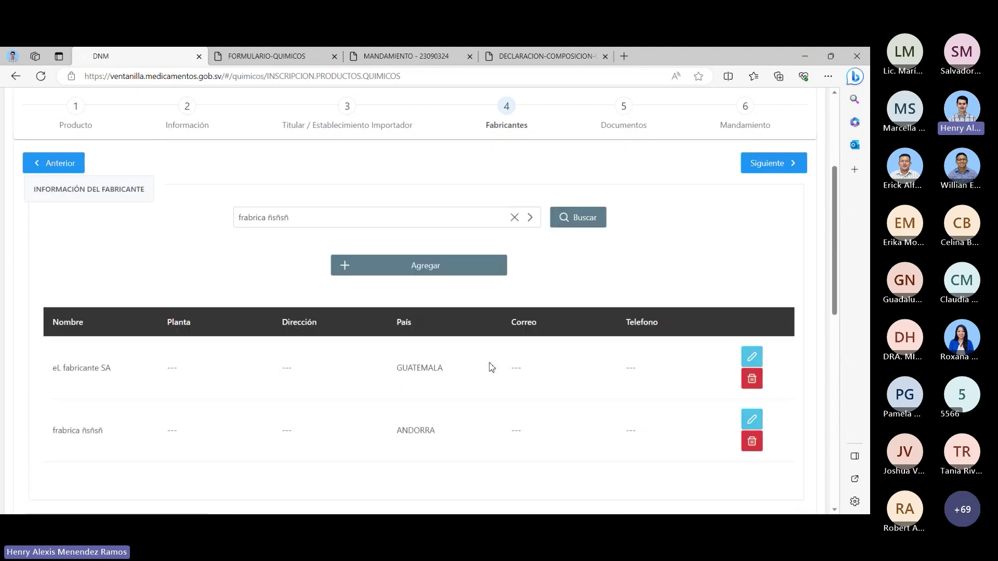
scroll(491, 367, down, 1)
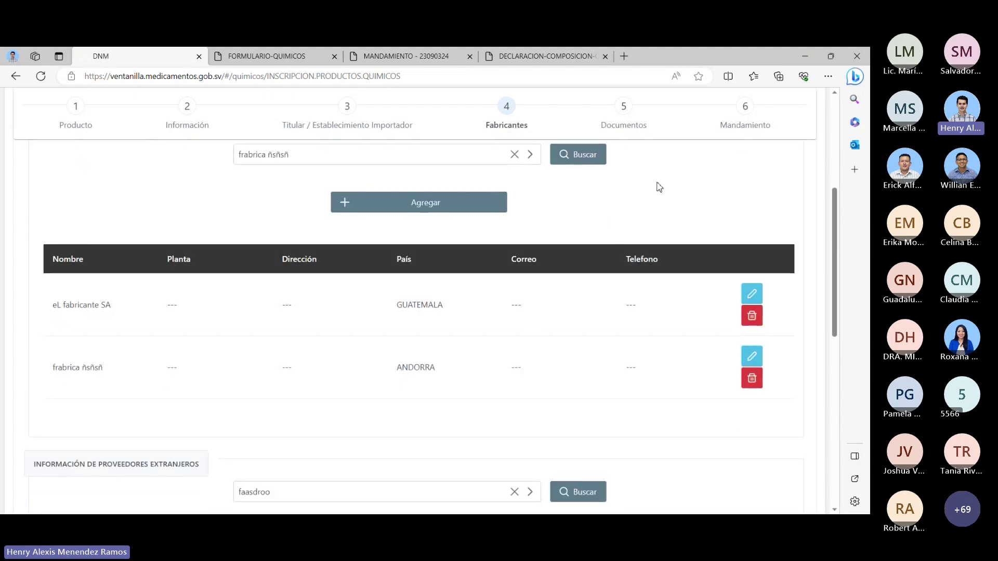